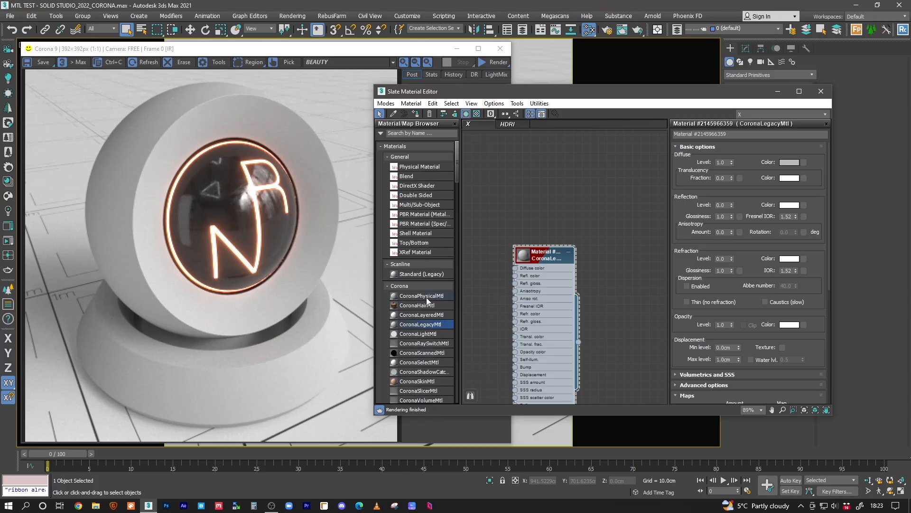
Reposition the CoronaLegacyMtl node and enlarge its sample sphere preview in the node view
left_click_drag(522, 256, 548, 230)
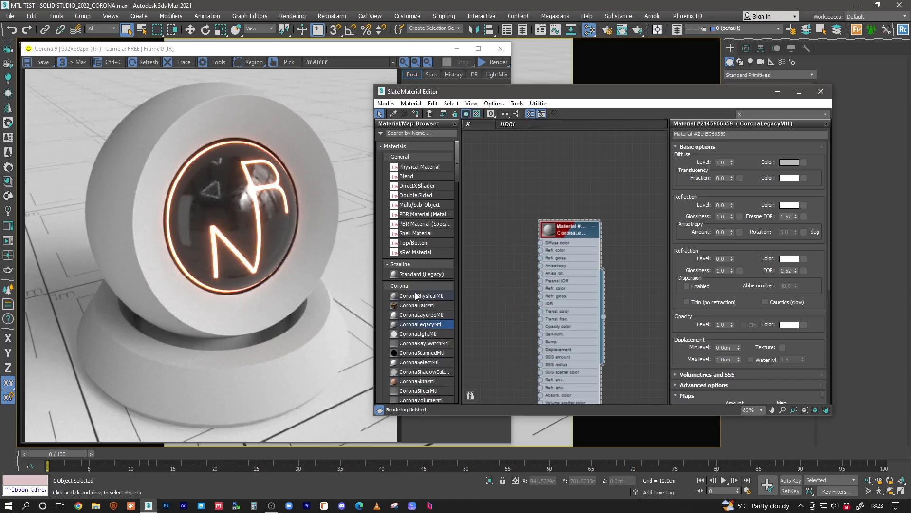
middle_click_drag(488, 255, 491, 235)
double_click(552, 213)
middle_click_drag(511, 300, 463, 288)
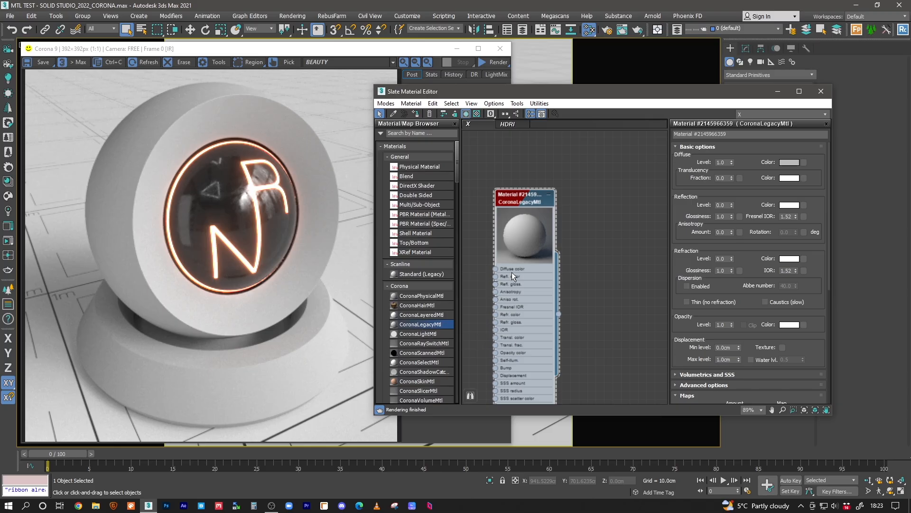
middle_click_drag(551, 190, 572, 179)
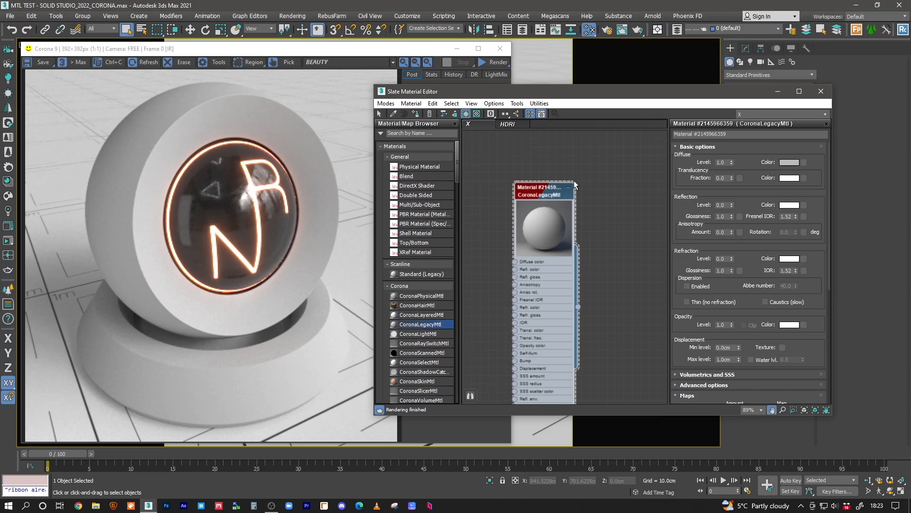
scroll(548, 206, "up", 3)
scroll(562, 213, "down", 2)
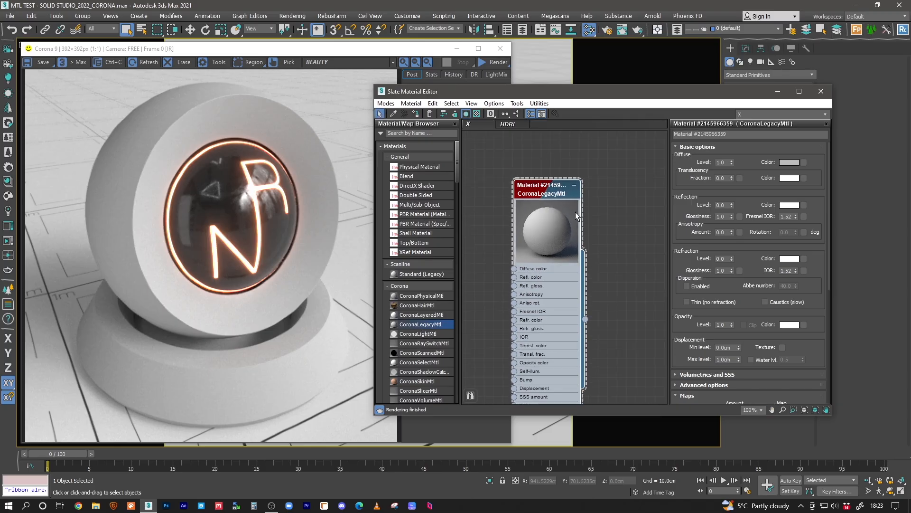
middle_click_drag(576, 212, 552, 173)
scroll(545, 167, "down", 2)
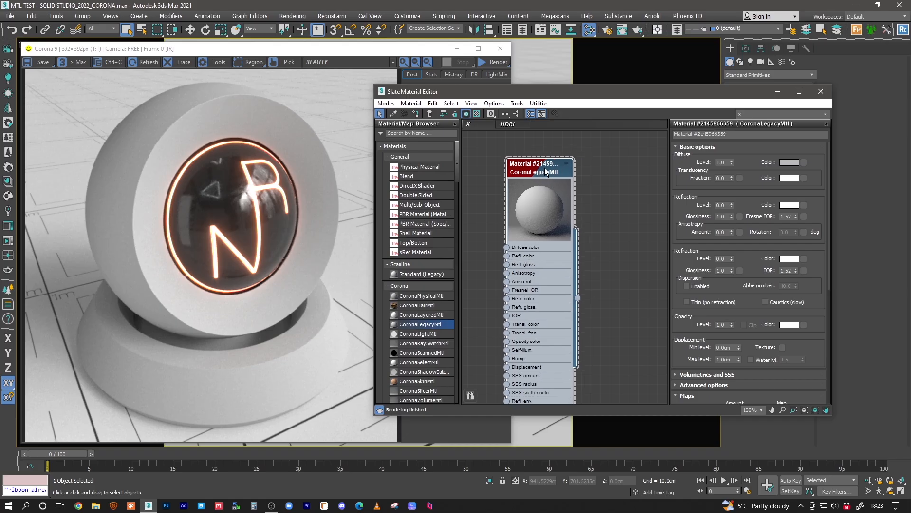
mouse_move(507, 217)
middle_mouse_down()
mouse_move(541, 208)
mouse_move(530, 201)
mouse_move(515, 211)
middle_mouse_up()
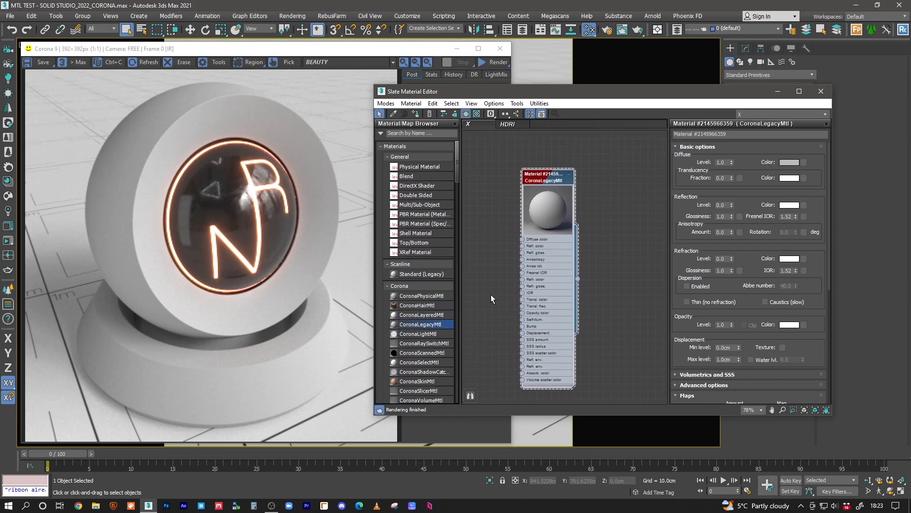
middle_click_drag(537, 265, 557, 269)
mouse_move(570, 183)
middle_mouse_down()
mouse_move(578, 181)
mouse_move(555, 178)
middle_mouse_up()
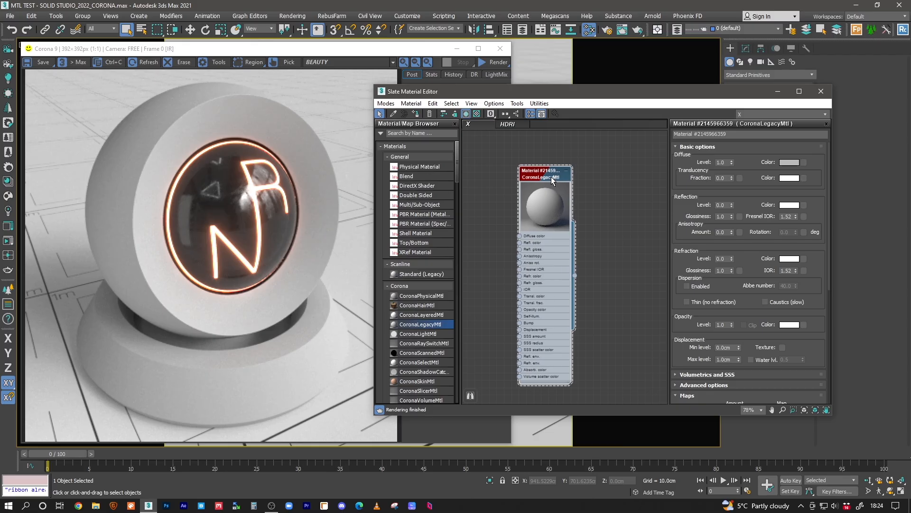
left_click_drag(550, 188, 566, 181)
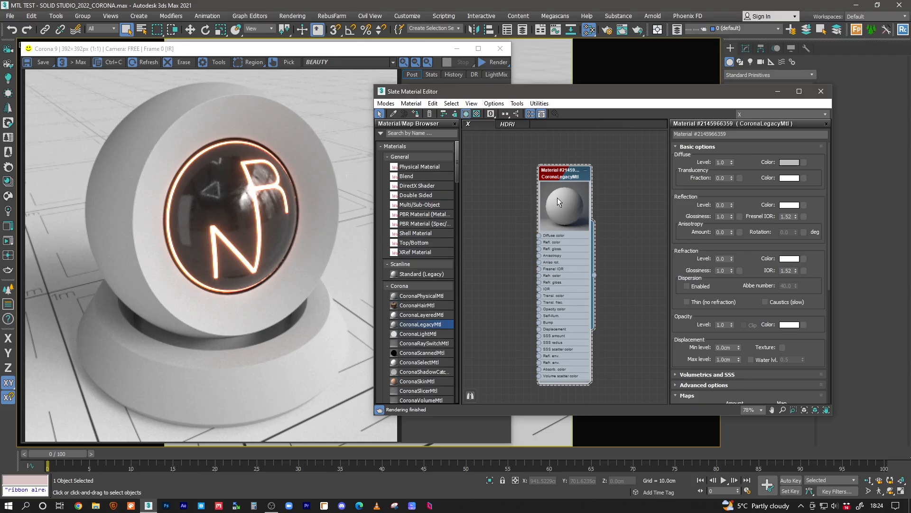
left_click_drag(567, 178, 557, 186)
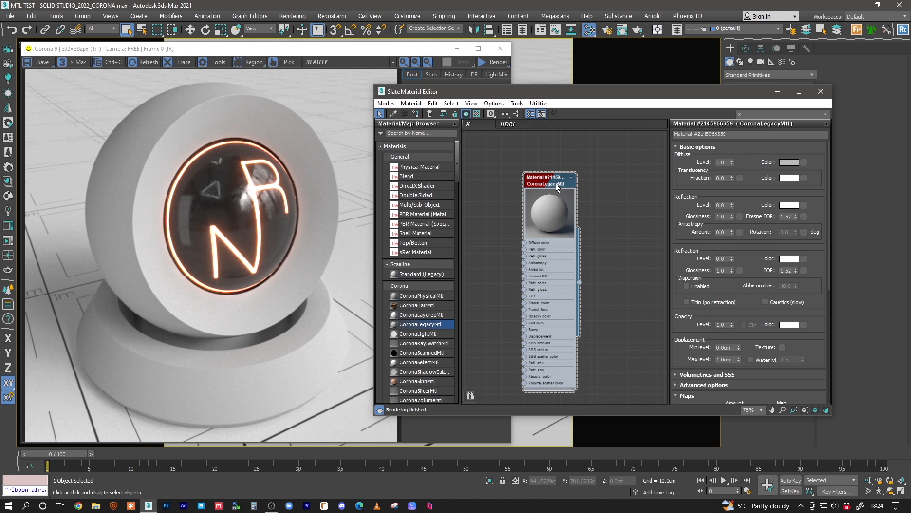
mouse_move(557, 183)
left_mouse_down()
mouse_move(582, 174)
mouse_move(572, 180)
left_mouse_up()
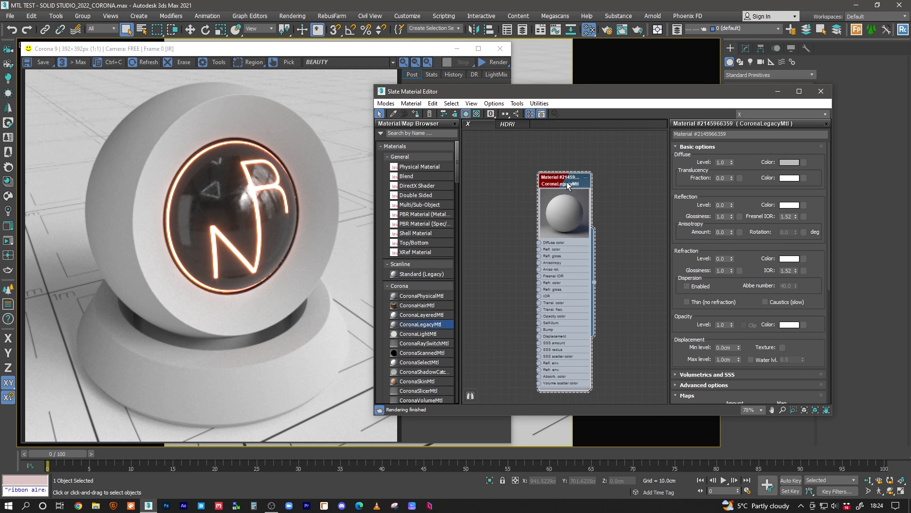
Set the CoronaLegacyMtl diffuse colour to a beige with hue 29, saturation 47 and value 137
left_click_drag(389, 48, 435, 50)
left_click(571, 184)
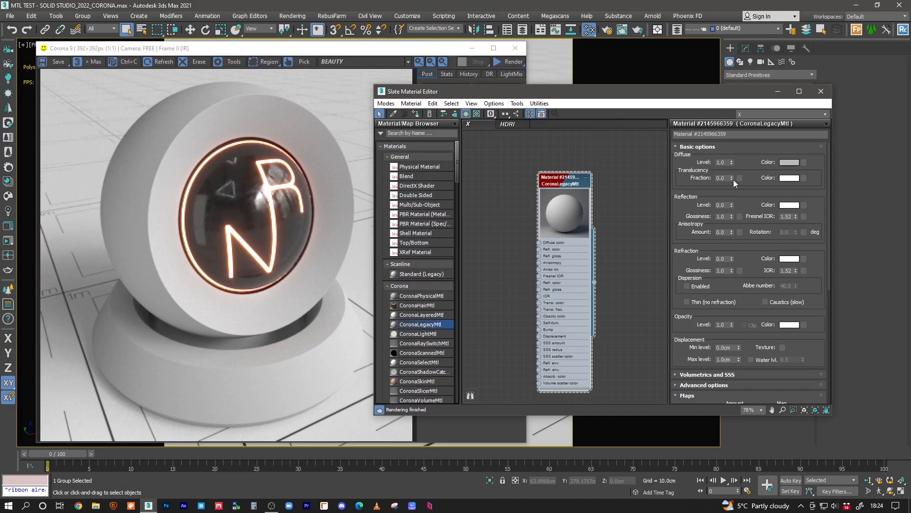
left_click(788, 162)
left_click_drag(309, 93, 310, 93)
left_click_drag(304, 101, 313, 100)
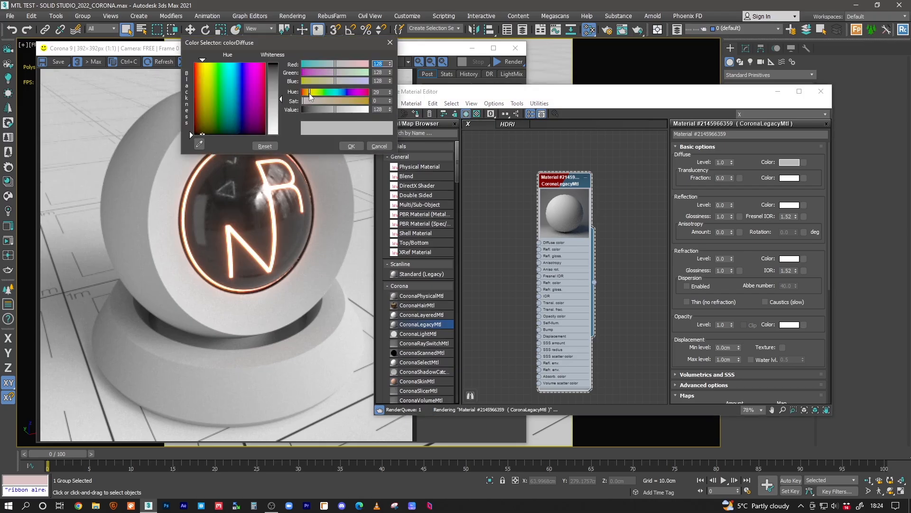
left_click(341, 110)
left_click_drag(317, 101, 338, 110)
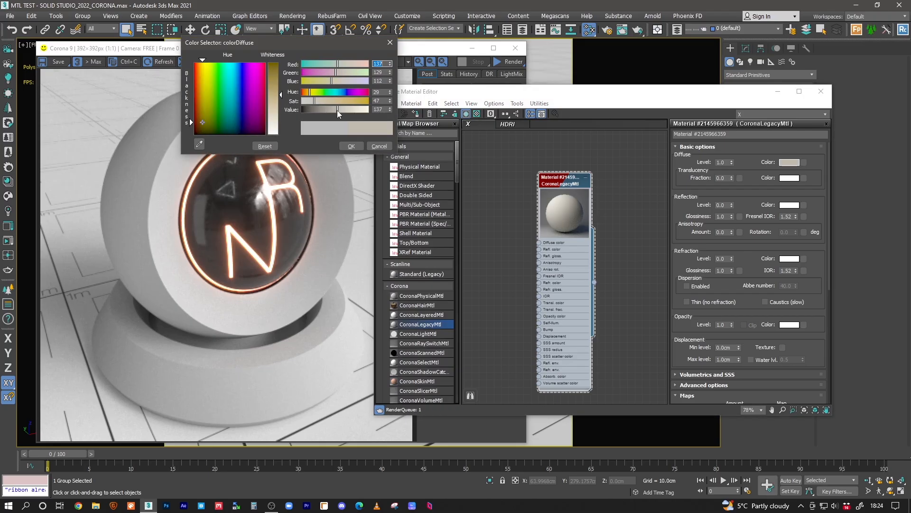
left_click(351, 146)
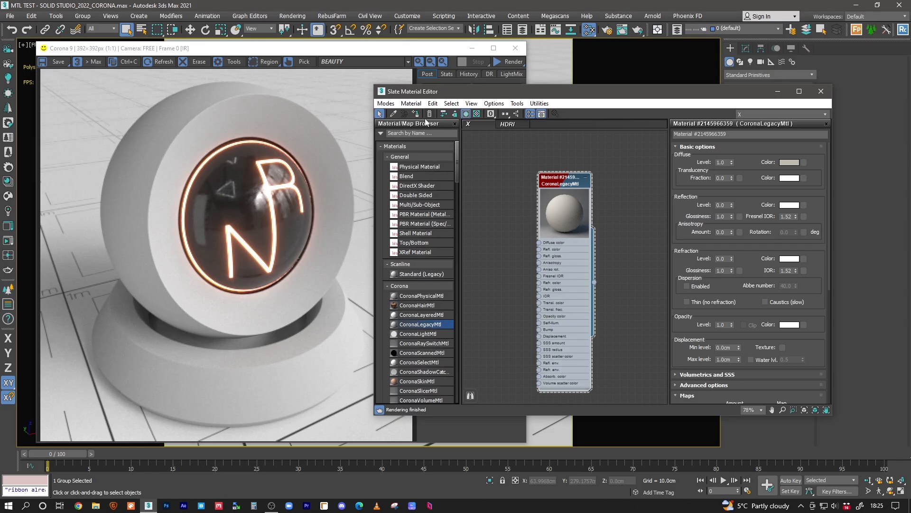
Start Corona interactive rendering to preview the material on the test object
left_click(8, 241)
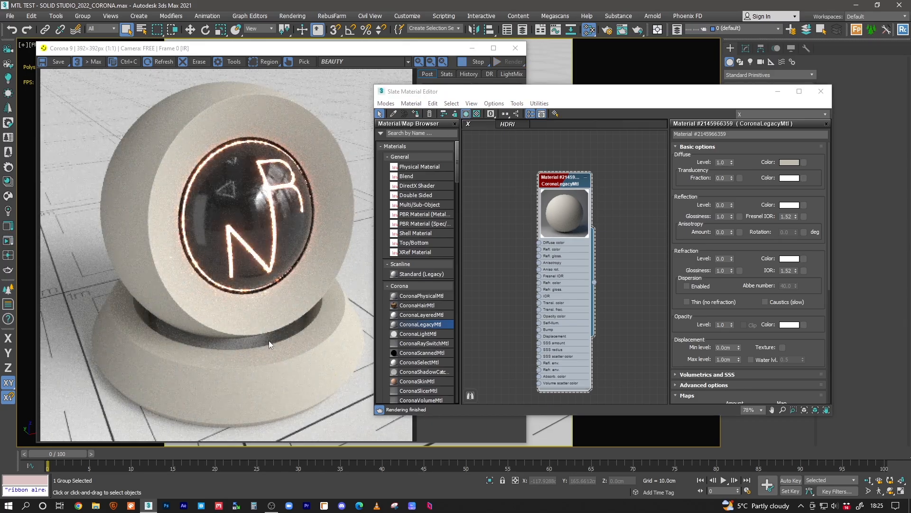
left_click_drag(568, 184, 571, 187)
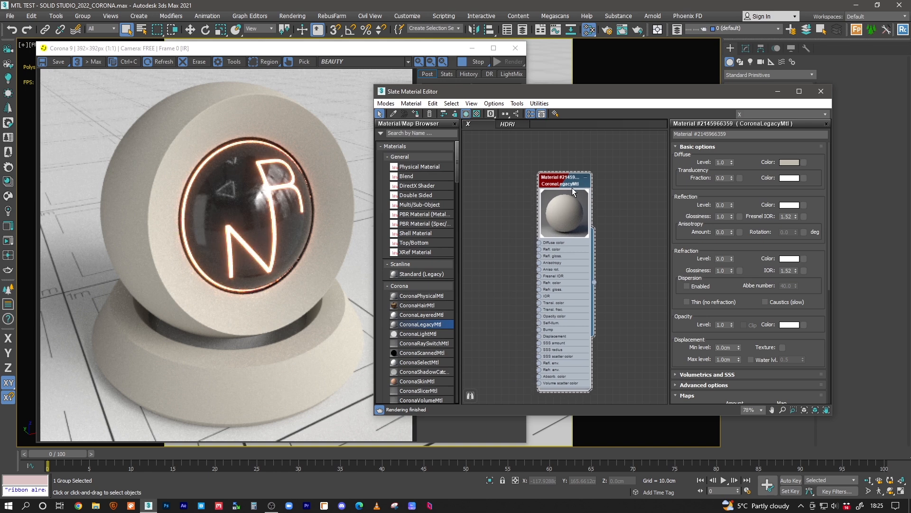
Darken the material's diffuse colour by setting its brightness value to 40
left_click(790, 162)
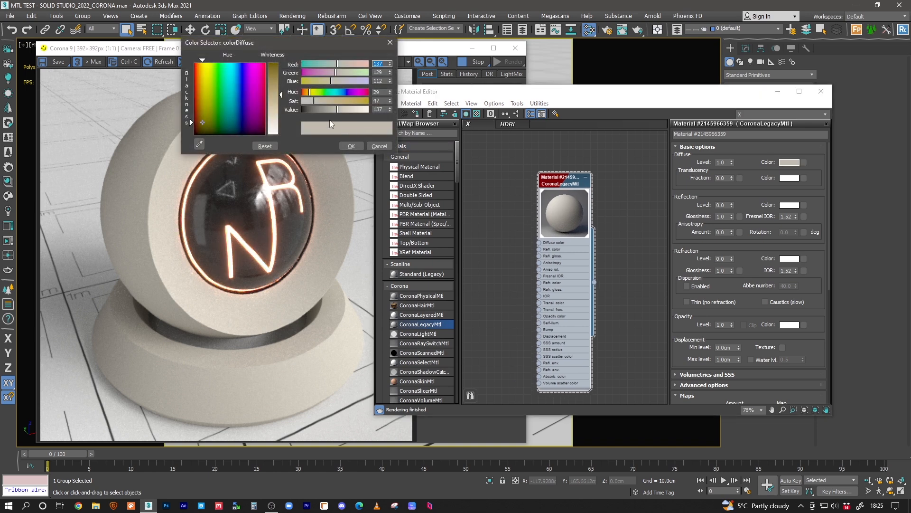
left_click(303, 111)
double_click(382, 111)
type("255")
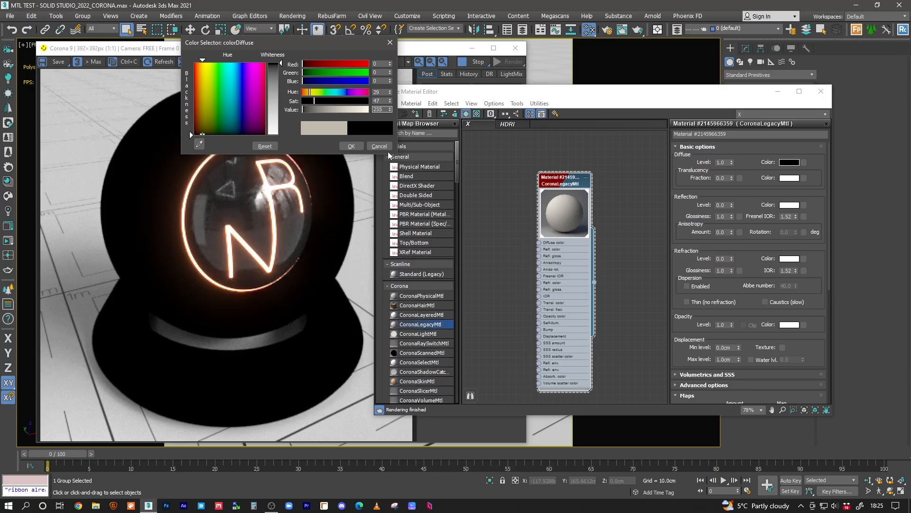
double_click(383, 110)
type("40")
key("Return")
left_click(352, 146)
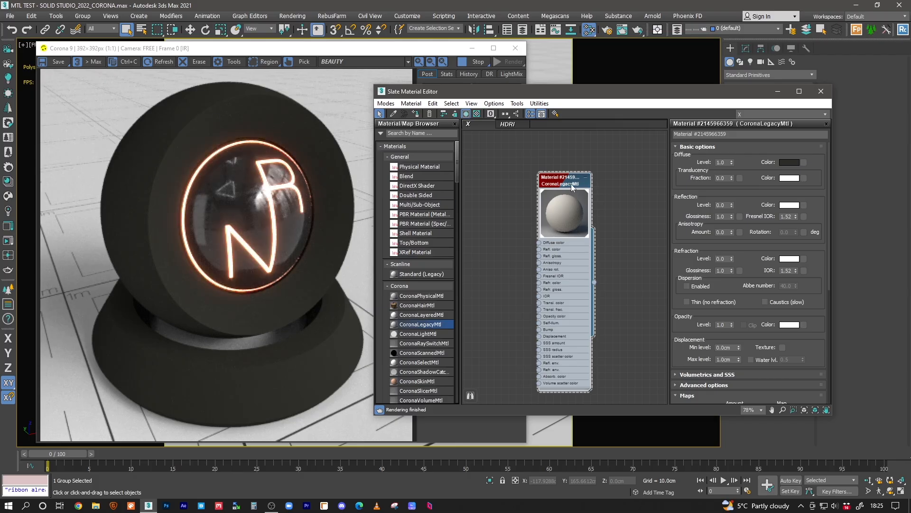
Lighten the diffuse colour to a warm grey with hue 34, saturation 27 and value 122
left_click(783, 162)
left_click_drag(323, 109, 311, 92)
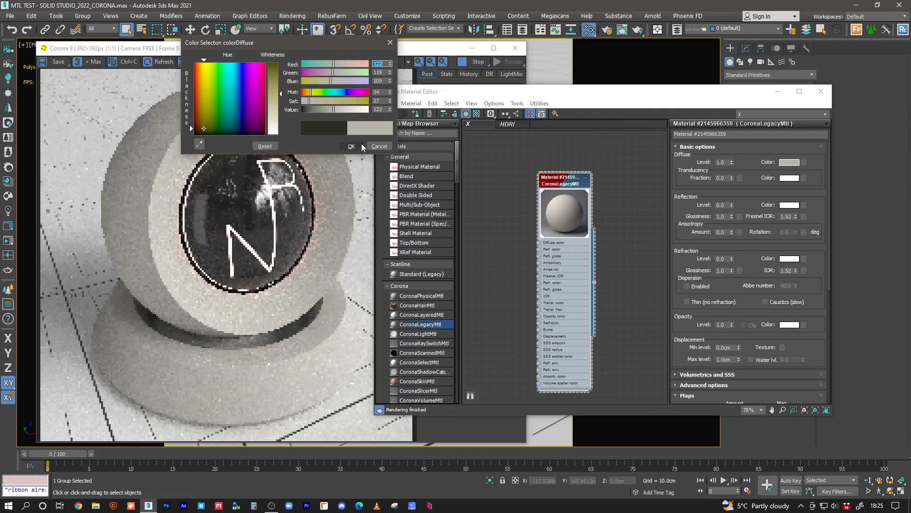
left_click(357, 146)
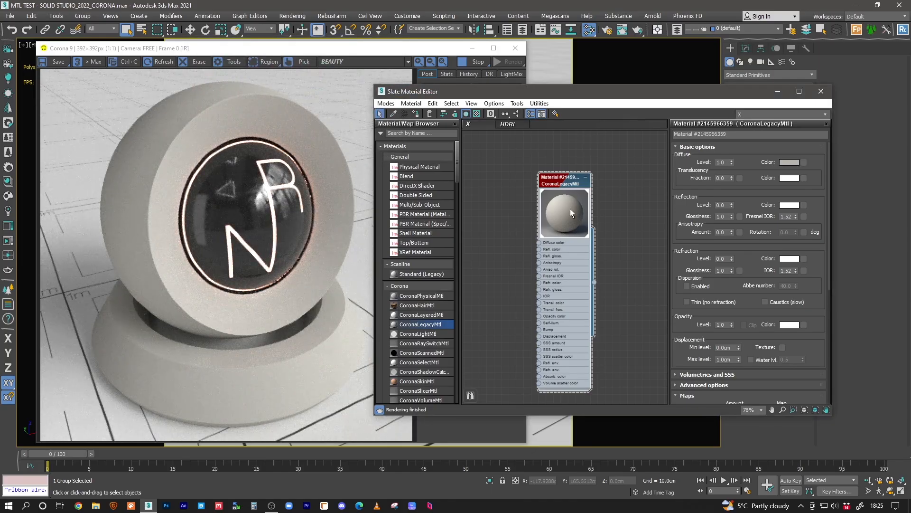
Make the diffuse colour a neutral light grey with saturation 0 and value 170
left_click(789, 162)
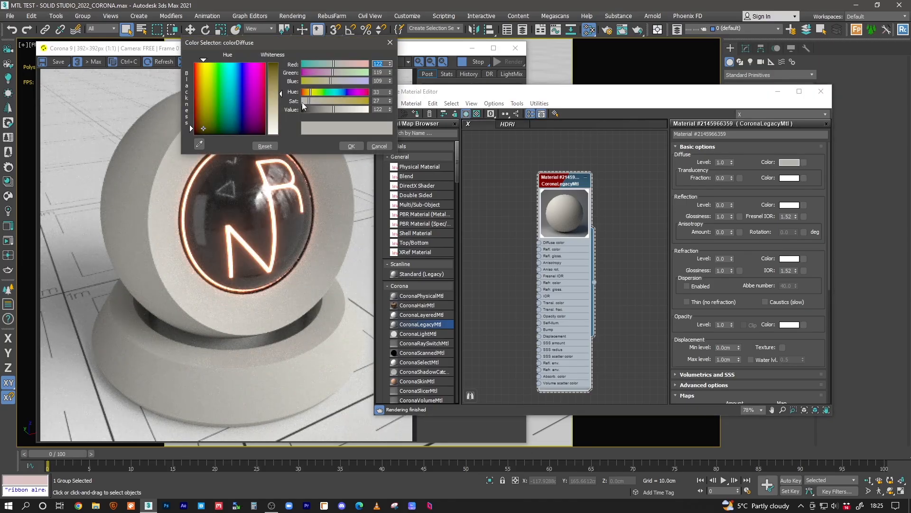
double_click(378, 109)
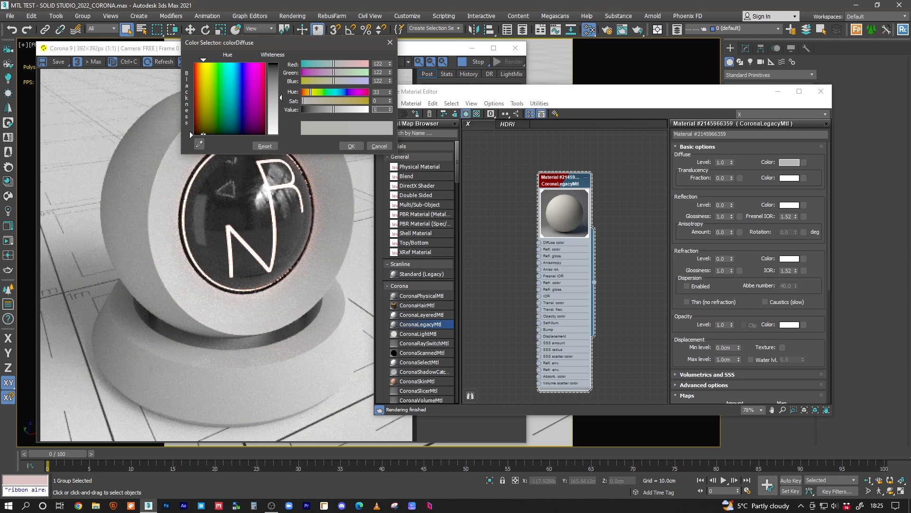
type("180")
key("Return")
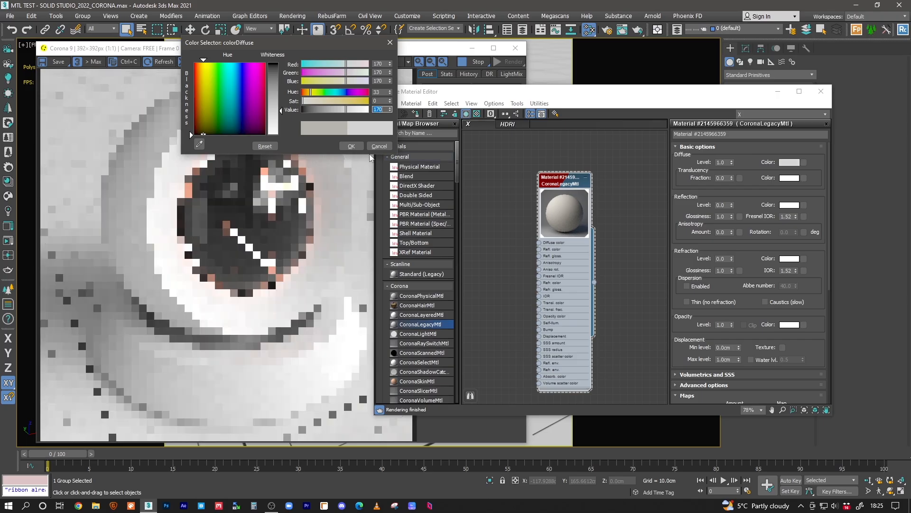
left_click(352, 146)
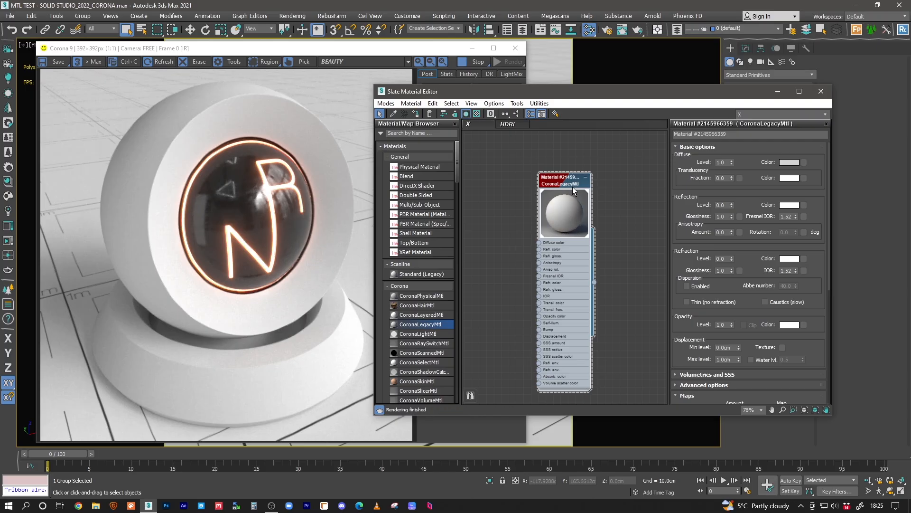
Set the output amount of the CoronaBitmap map in the HDRI node view to 0.6
left_click(351, 325)
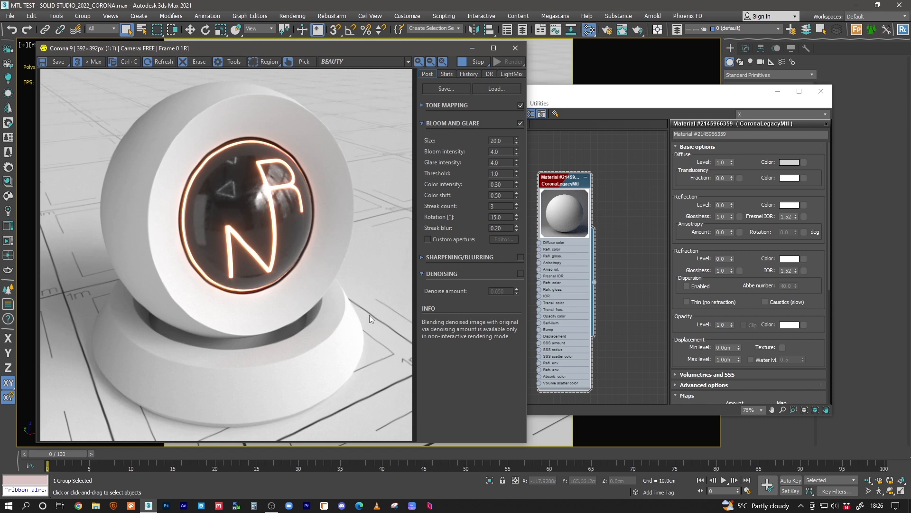
left_click(602, 96)
left_click(513, 125)
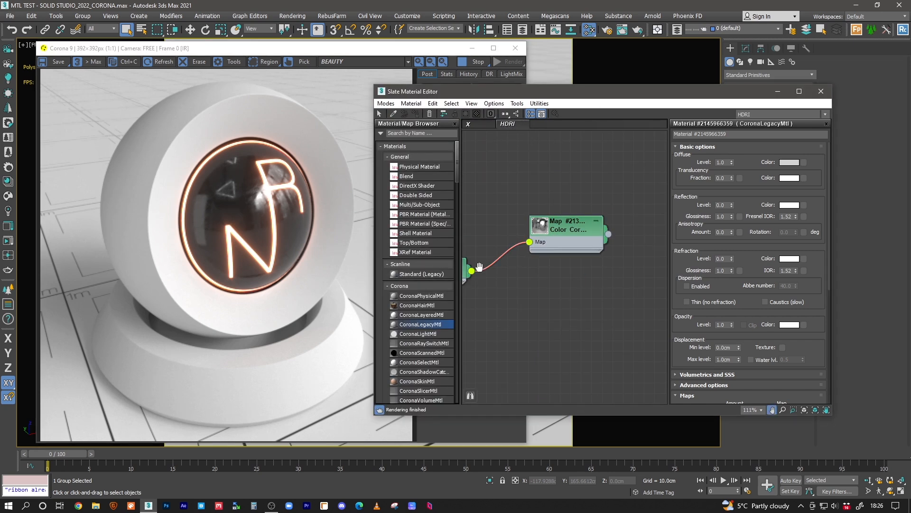
middle_click_drag(468, 271, 514, 266)
double_click(514, 266)
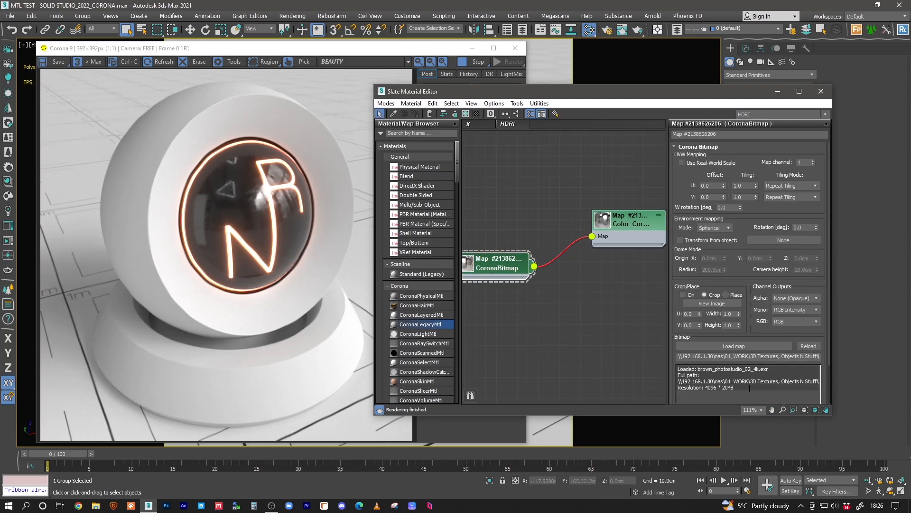
left_click_drag(735, 93, 718, 62)
scroll(760, 281, "down", 2)
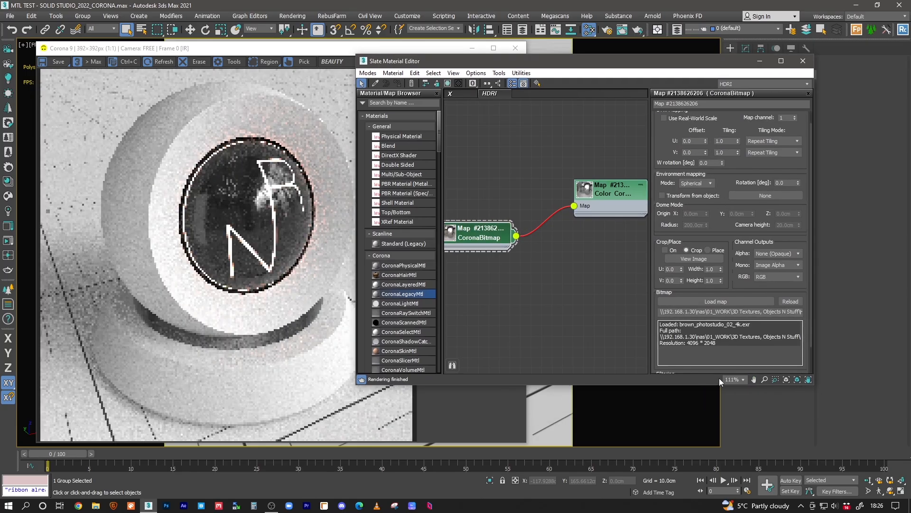
scroll(674, 365, "down", 1)
left_click(675, 370)
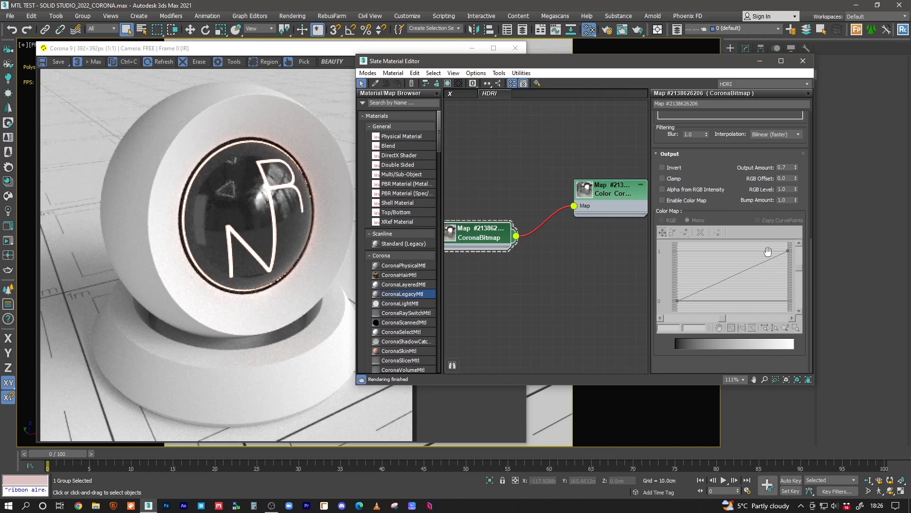
left_click(789, 169)
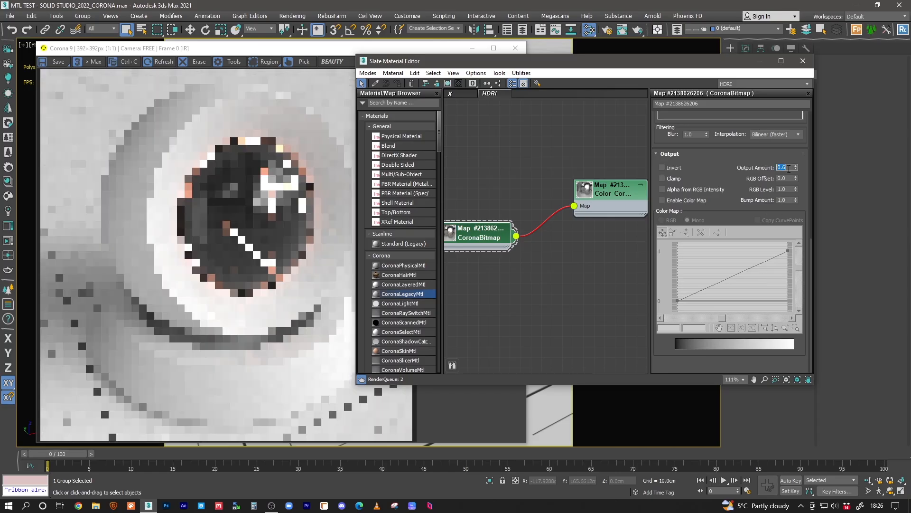
key("Return")
left_click(325, 309)
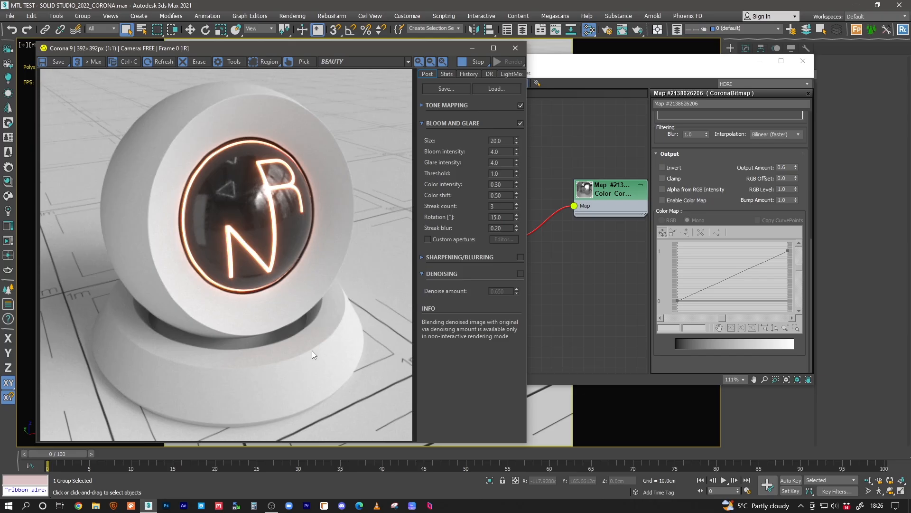
Raise the HDRI CoronaBitmap's output amount to 0.65
left_click(591, 248)
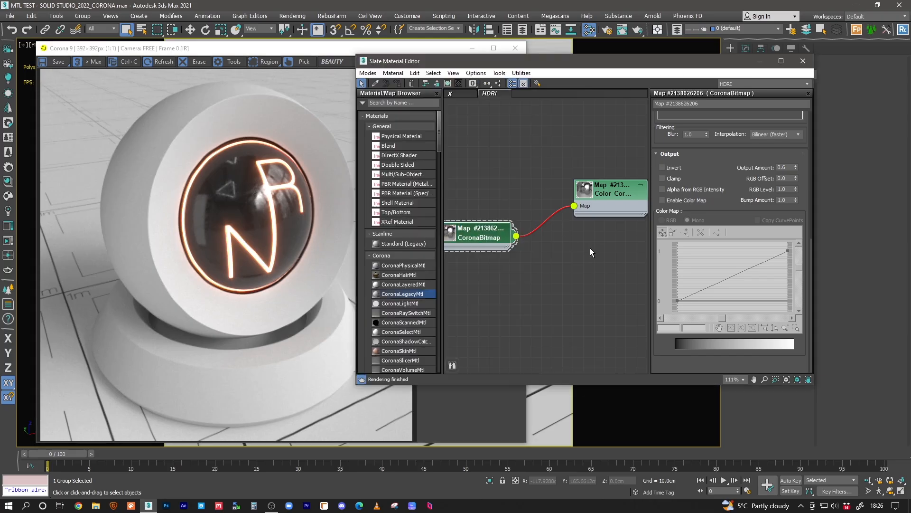
type("5")
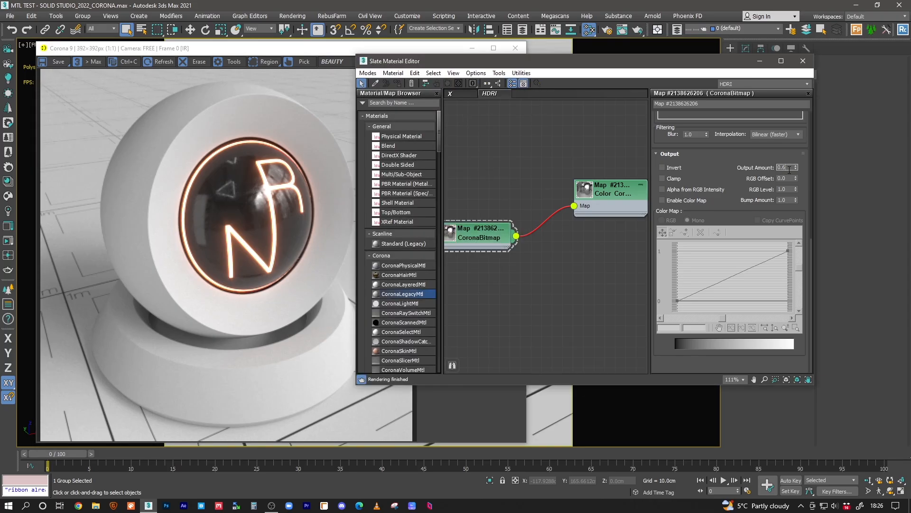
key("Return")
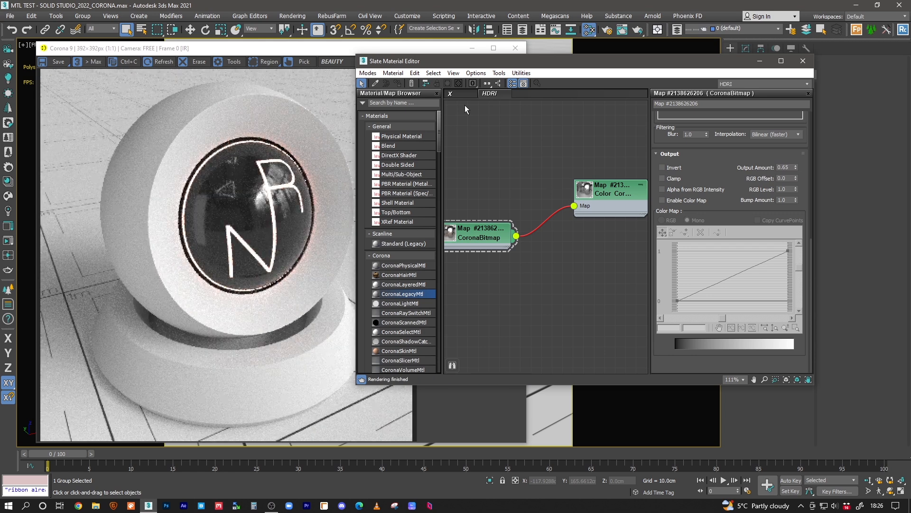
Duplicate the CoronaLegacyMtl node in the X node view and place the copy beside the original
left_click(451, 93)
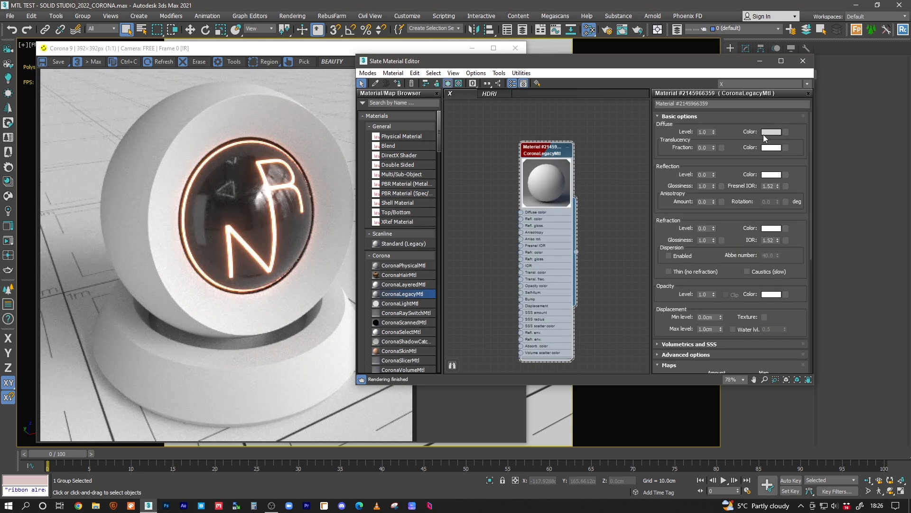
middle_click_drag(576, 164, 520, 153)
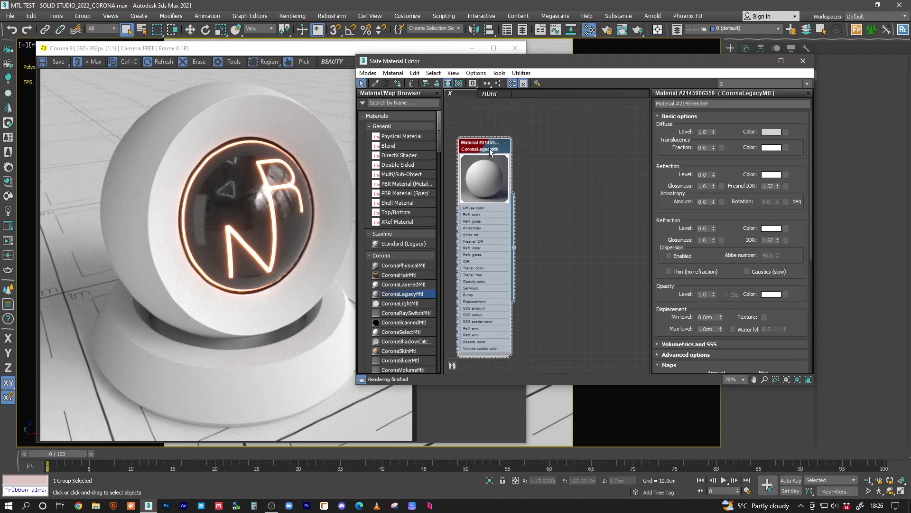
left_click_drag(489, 148, 592, 153, "shift")
left_click(486, 148)
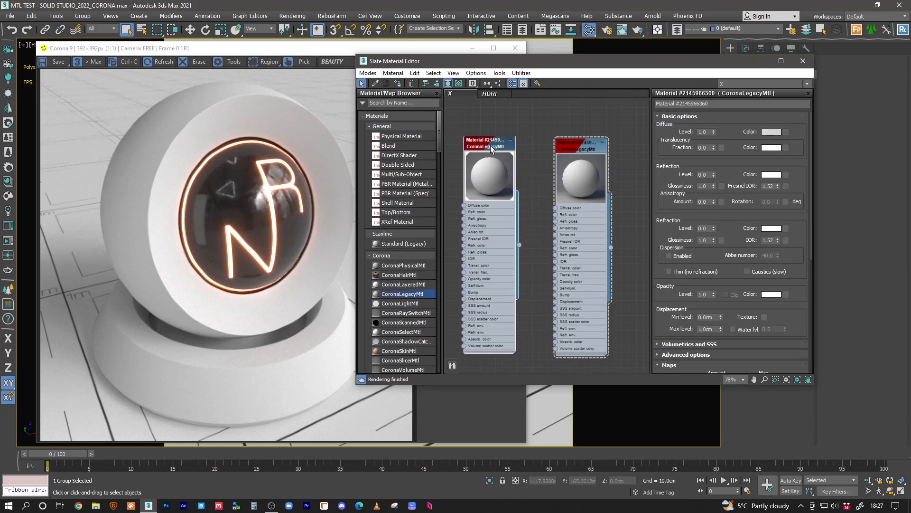
left_click_drag(490, 146, 481, 146)
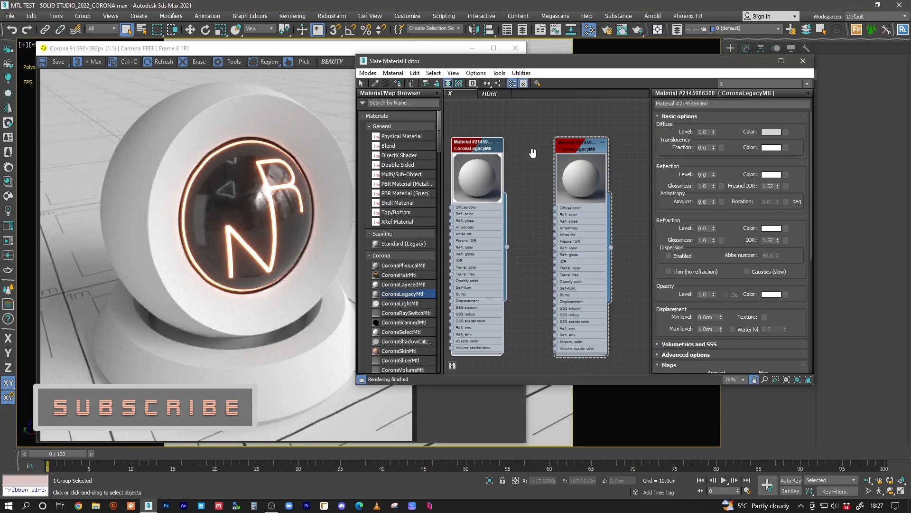
middle_click_drag(534, 153, 521, 153)
left_click_drag(568, 146, 575, 148)
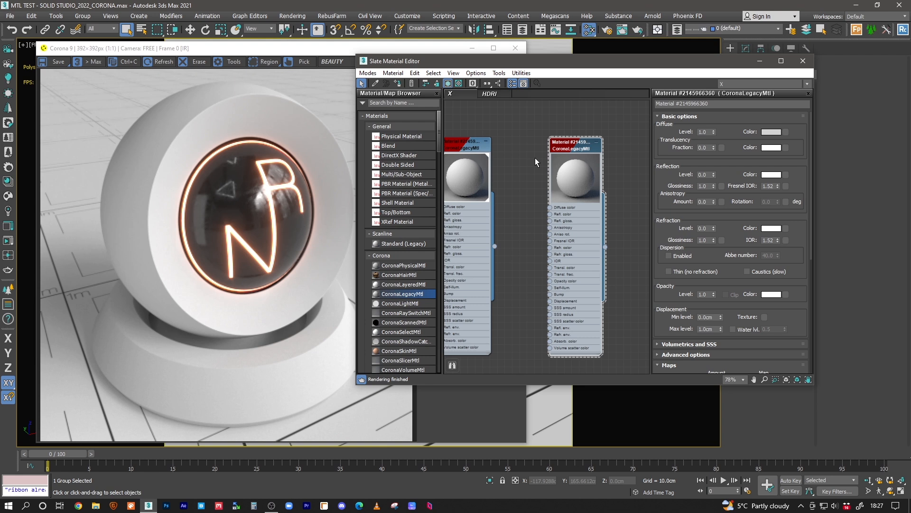
middle_click_drag(522, 155, 500, 149)
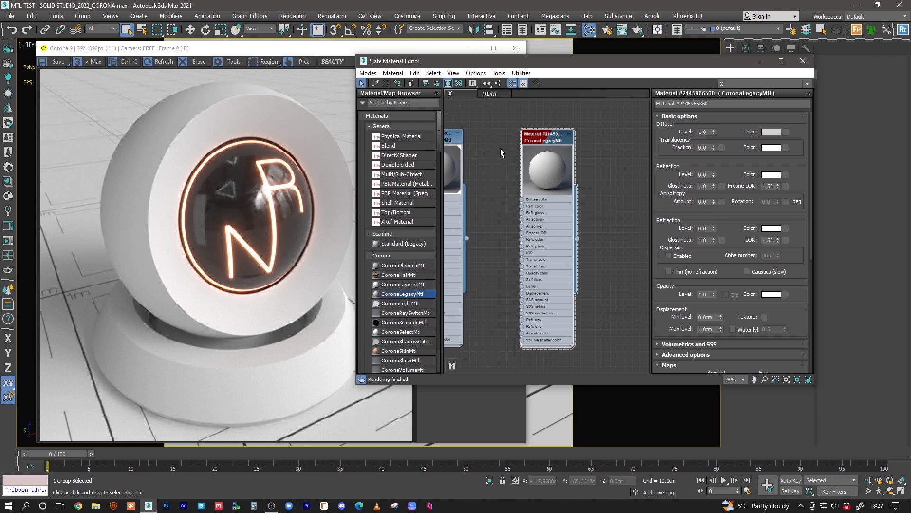
left_click_drag(558, 139, 558, 139)
Set the copied material's diffuse colour to a warm grey with hue 29 and saturation 27
left_click(770, 132)
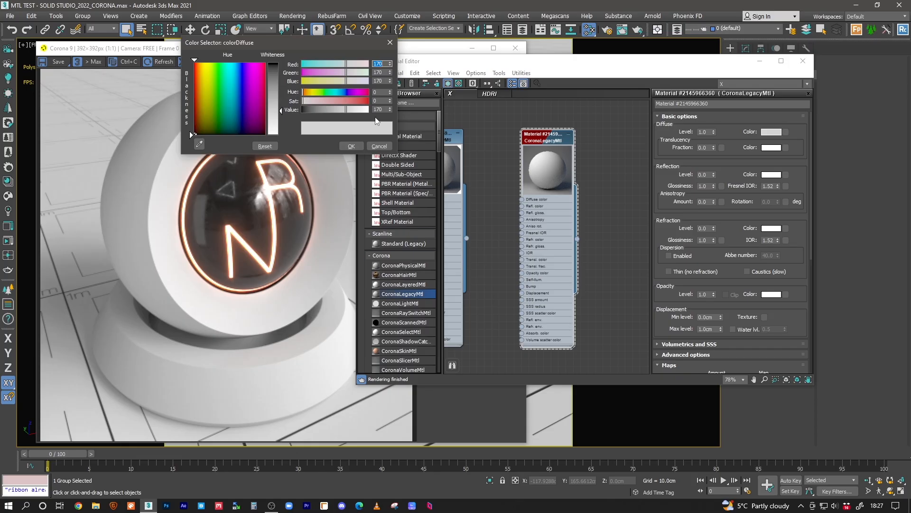
left_click(309, 92)
left_click(313, 101)
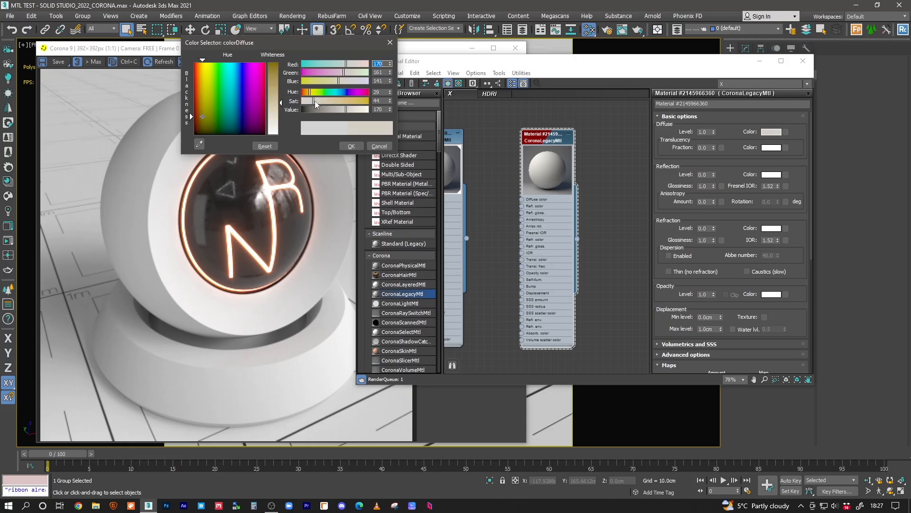
left_click_drag(346, 110, 308, 101)
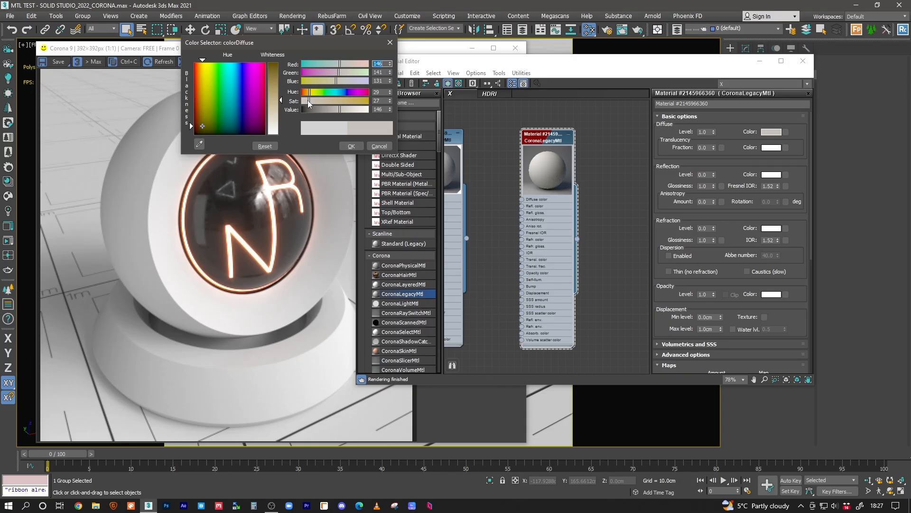
double_click(378, 110)
left_click(351, 146)
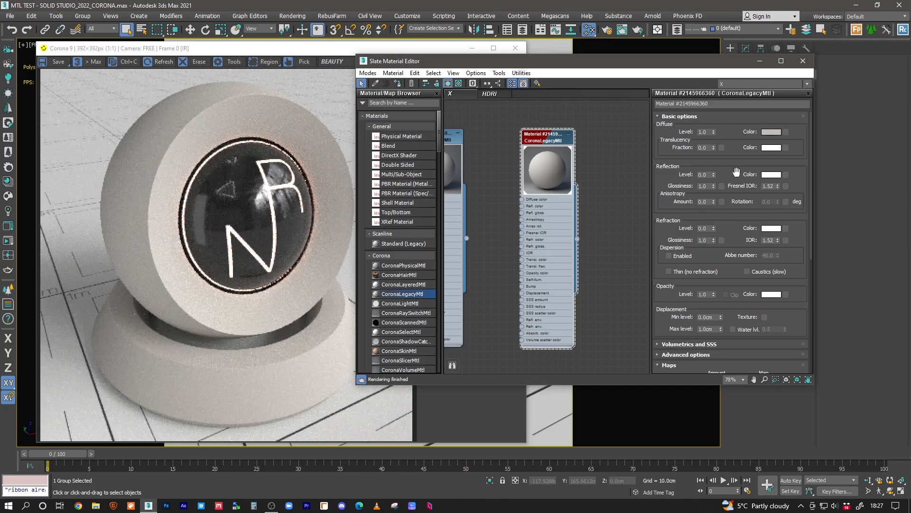
Set the copied material's reflection level to 0.7 and its reflection glossiness to 0.45
double_click(705, 175)
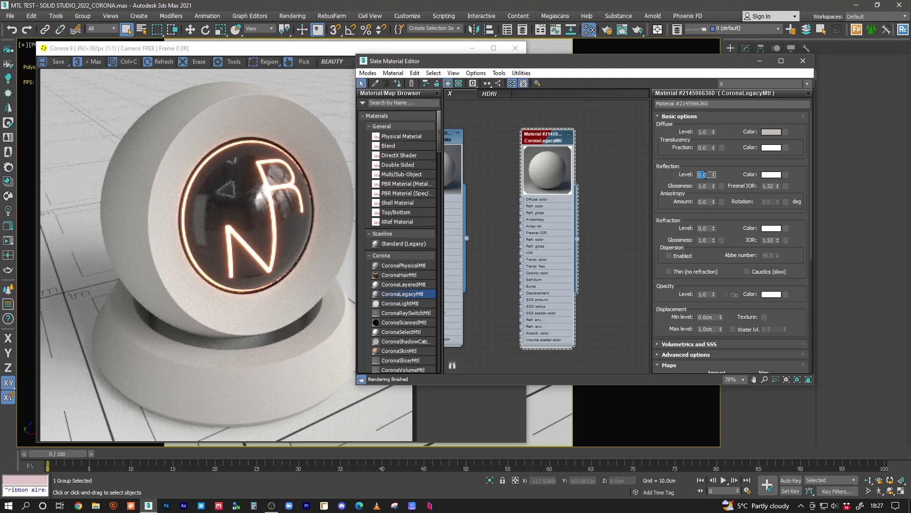
type(".7")
key("Return")
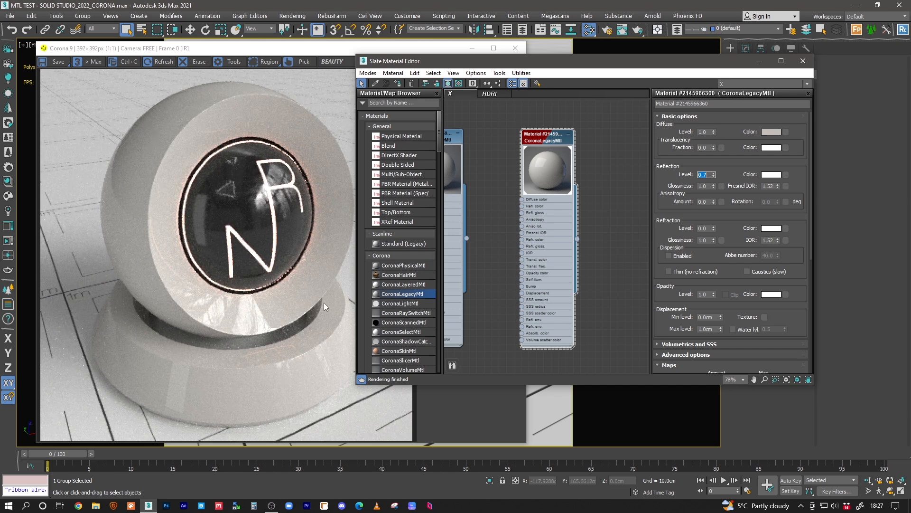
double_click(709, 186)
type(".45")
key("Return")
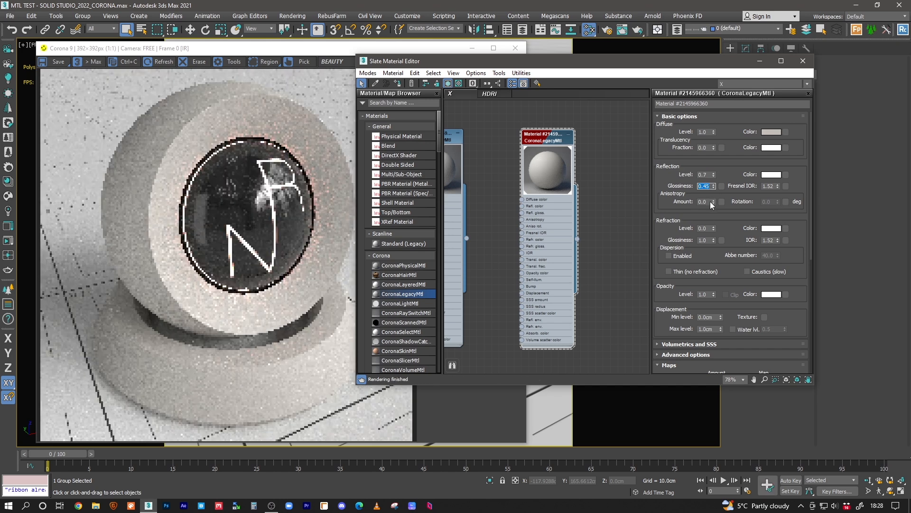
Try a reflection glossiness of 0.7 and a lower one of 0.5 on the copied material
type(".7")
key("Return")
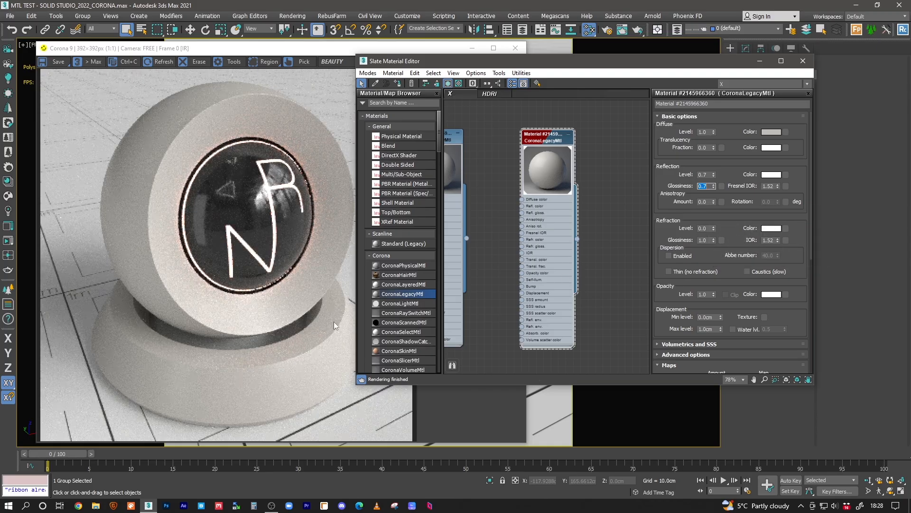
left_click_drag(509, 65, 558, 81)
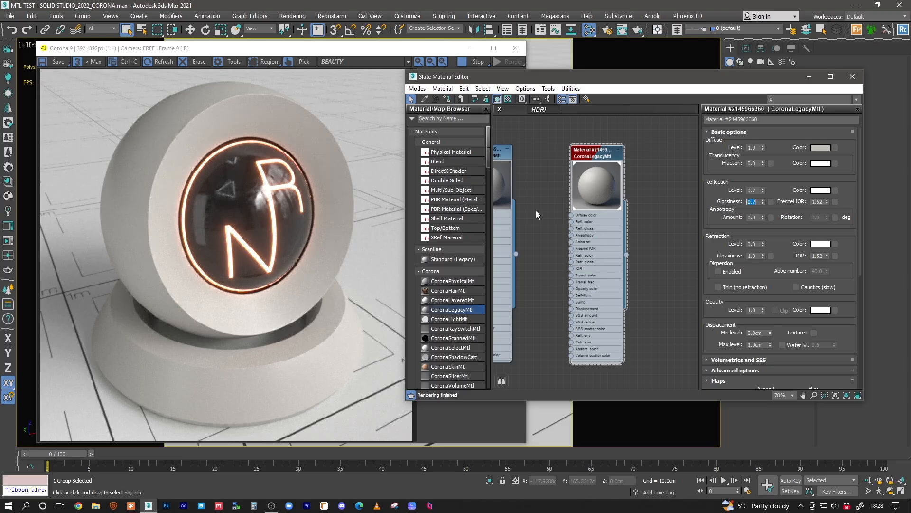
left_click(758, 203)
type("5")
key("Return")
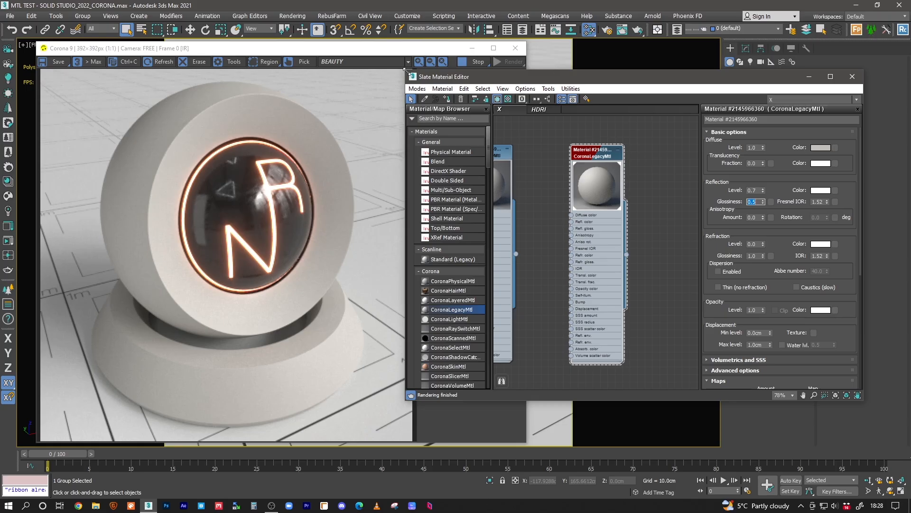
Widen the Slate Material Editor window and reposition the copied material node in the view
left_click_drag(407, 72, 362, 70)
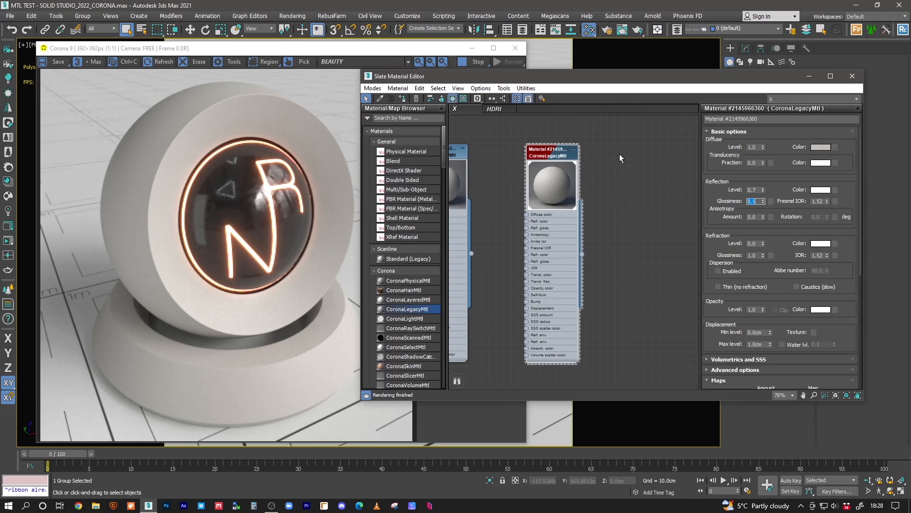
left_click_drag(566, 161, 543, 156)
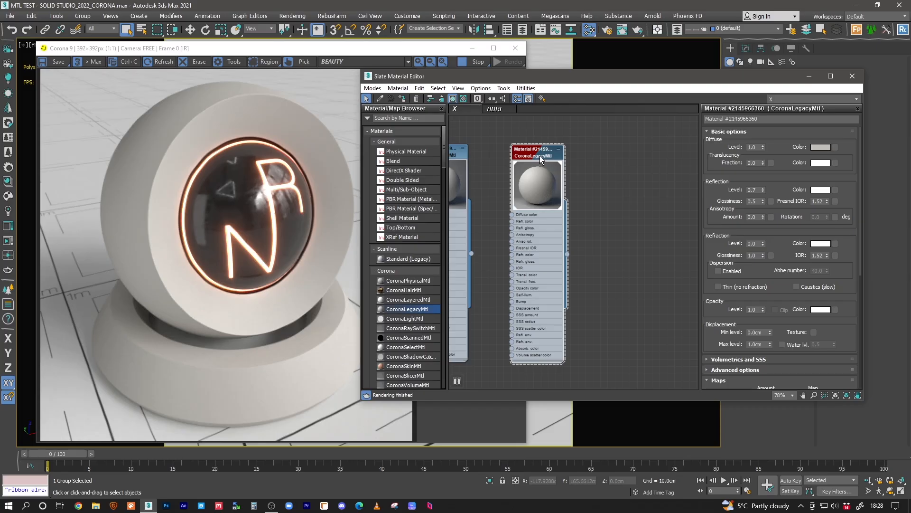
left_click_drag(545, 155, 575, 142)
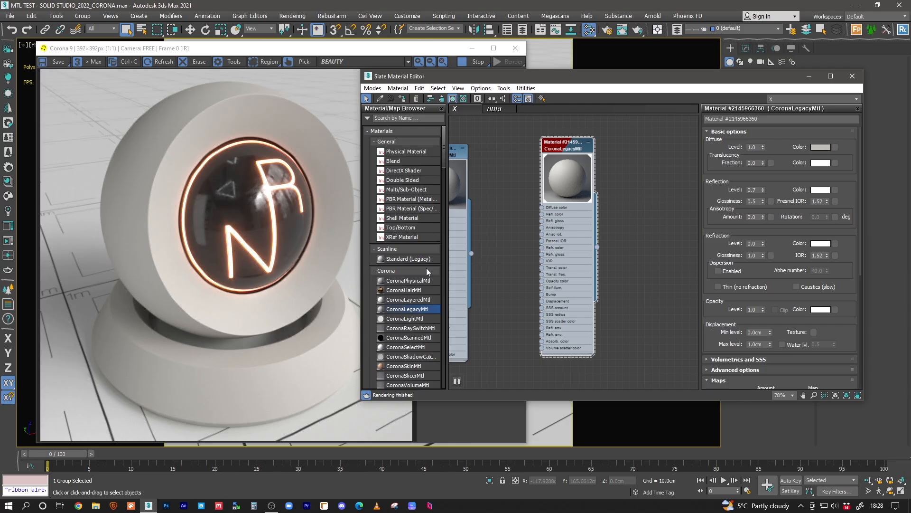
left_click_drag(573, 149, 557, 164)
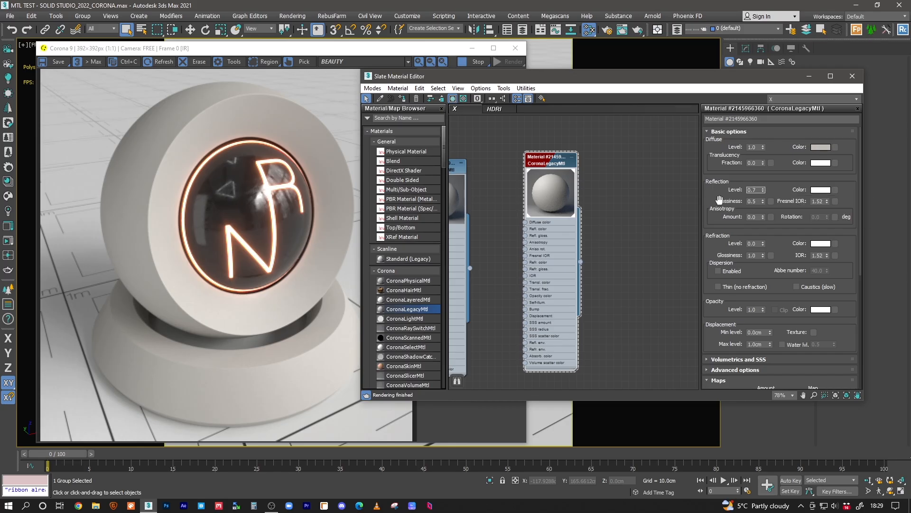
Reduce the copied material's reflection glossiness to 0.45
double_click(817, 202)
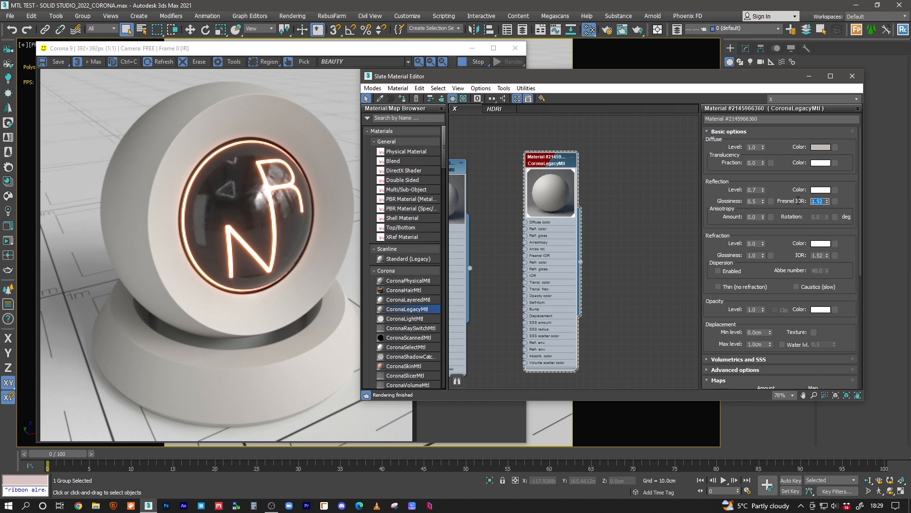
left_click(756, 201)
type("3")
key("Return")
key("BackSpace")
type("45")
key("Return")
Duplicate the reflective CoronaLegacyMtl node and place the new copy beside it
mouse_move(588, 177)
middle_mouse_down()
mouse_move(563, 183)
mouse_move(600, 172)
middle_mouse_up()
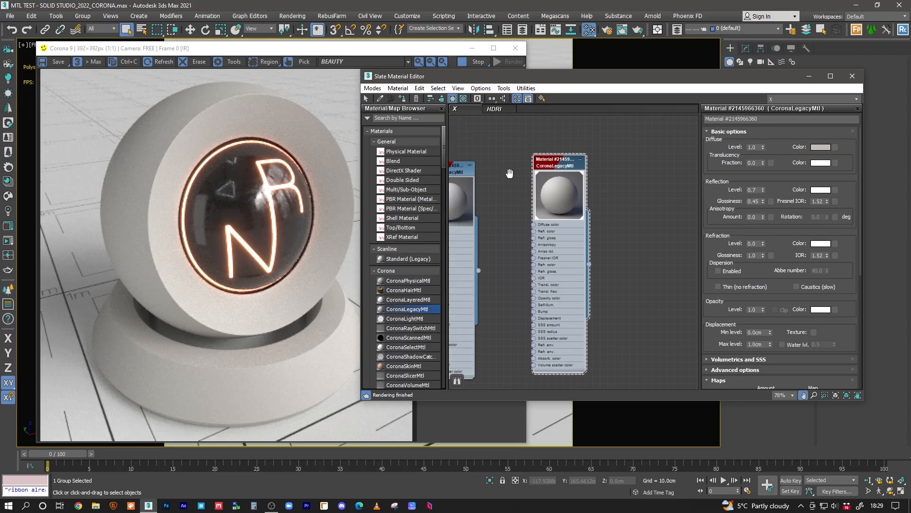
middle_click_drag(508, 173, 543, 173)
left_click_drag(600, 159, 585, 165)
middle_click_drag(618, 171, 577, 157)
left_click_drag(547, 156, 549, 159)
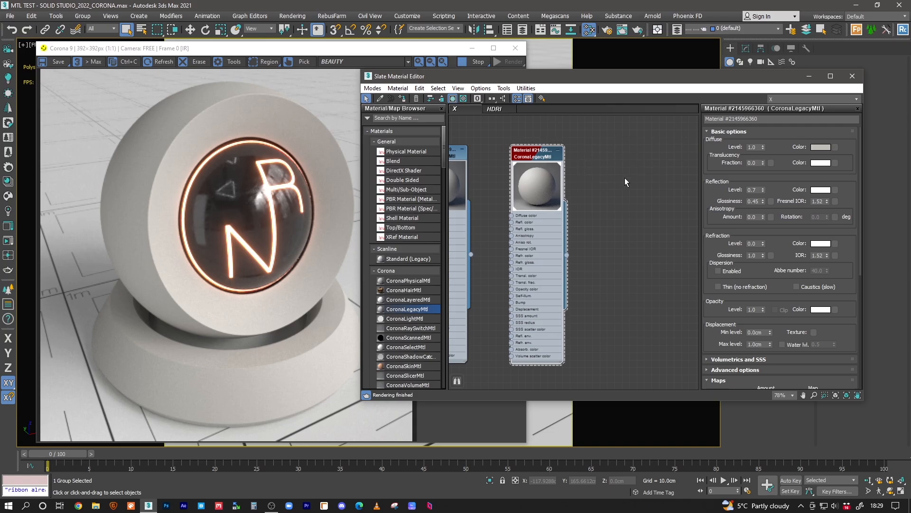
middle_click_drag(582, 175, 555, 169)
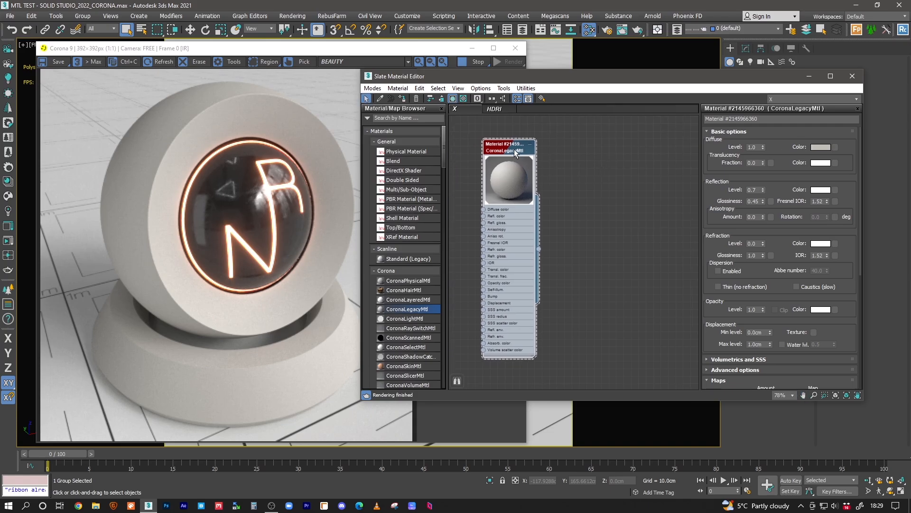
left_click_drag(516, 150, 642, 149, "shift")
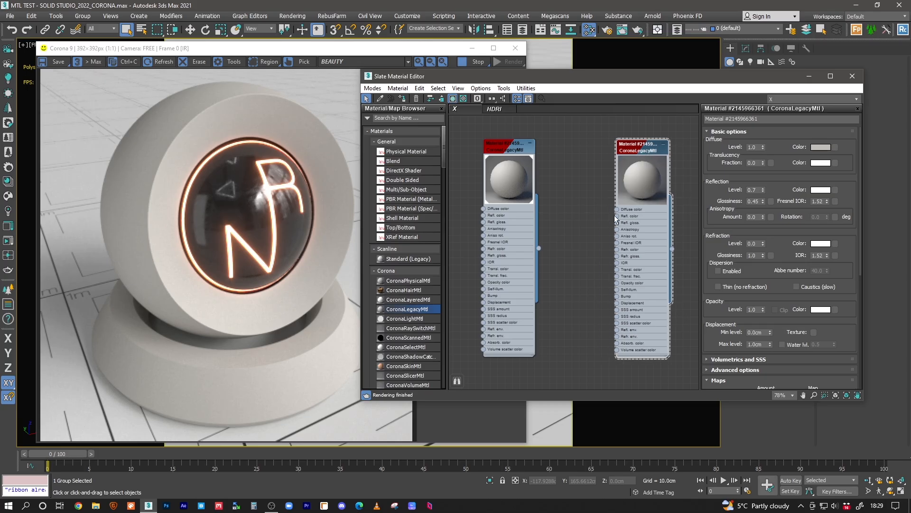
Move the new material copy farther from its source node to leave room for a map node
left_click_drag(443, 164, 446, 264)
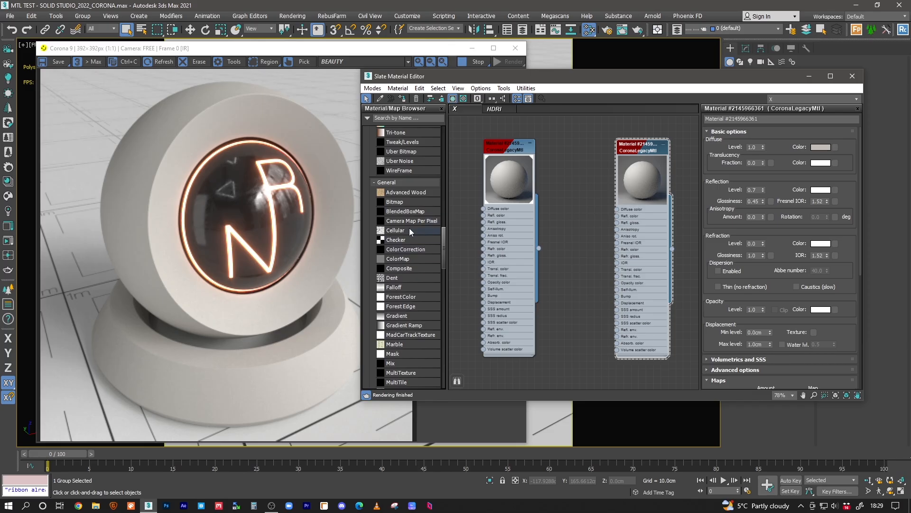
left_click_drag(645, 151, 667, 151)
middle_click_drag(615, 184, 561, 183)
left_click_drag(614, 149, 644, 149)
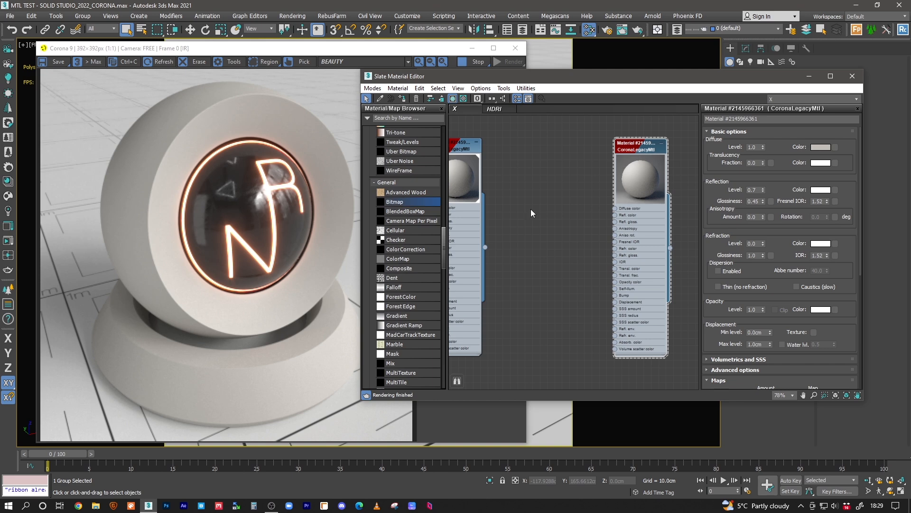
Add a Bitmap map loading Wall_BUMP_V1 from the desktop TEXTURES/Wall folder, and expand its node thumbnail between the two materials
left_click_drag(395, 202, 531, 209)
left_click(34, 92)
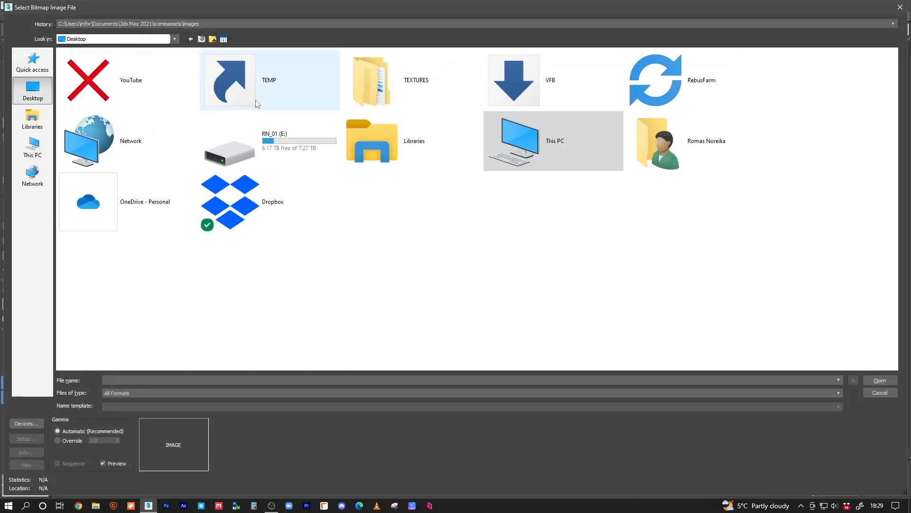
double_click(404, 88)
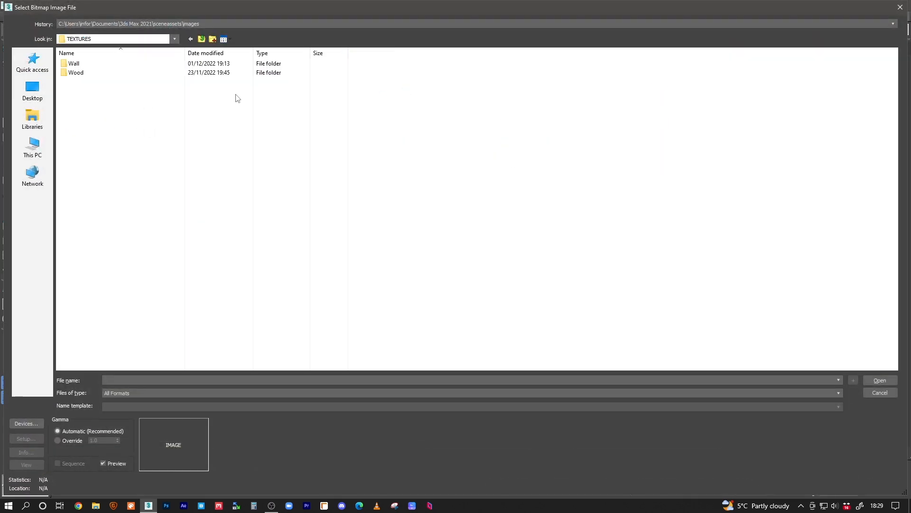
double_click(88, 68)
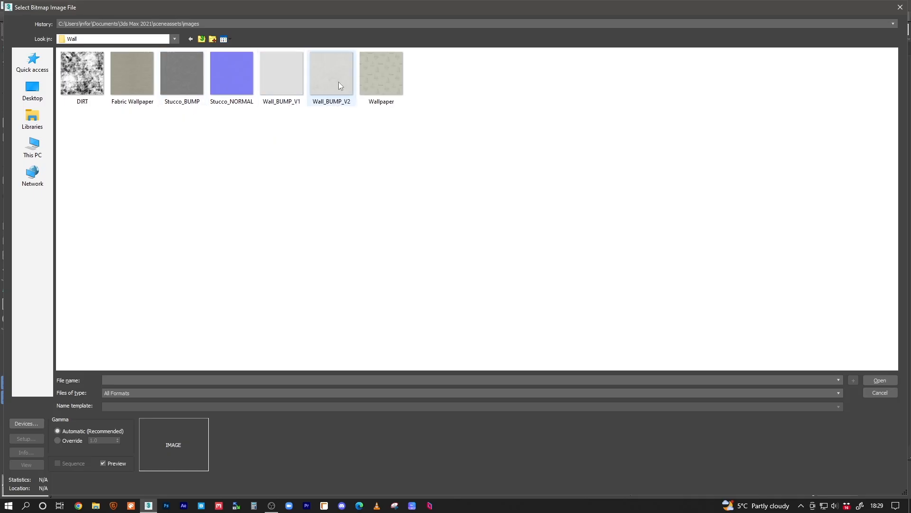
double_click(278, 87)
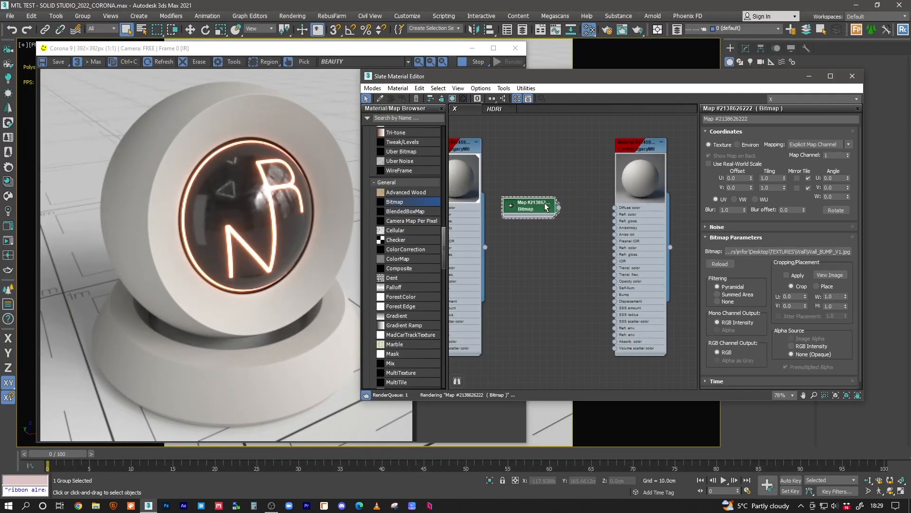
double_click(510, 207)
left_click_drag(529, 208, 553, 211)
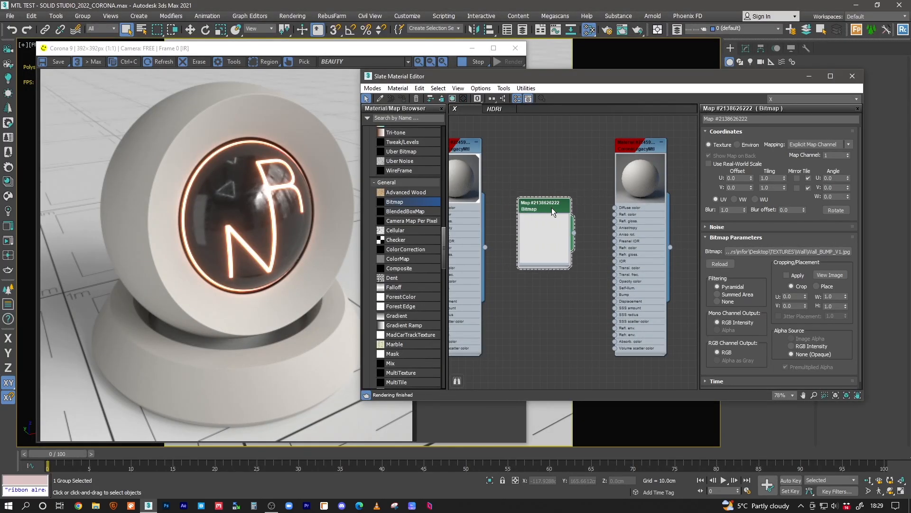
Maximize the material editor and view the Wall_BUMP_V1 bitmap in an enlarged preview window
double_click(460, 79)
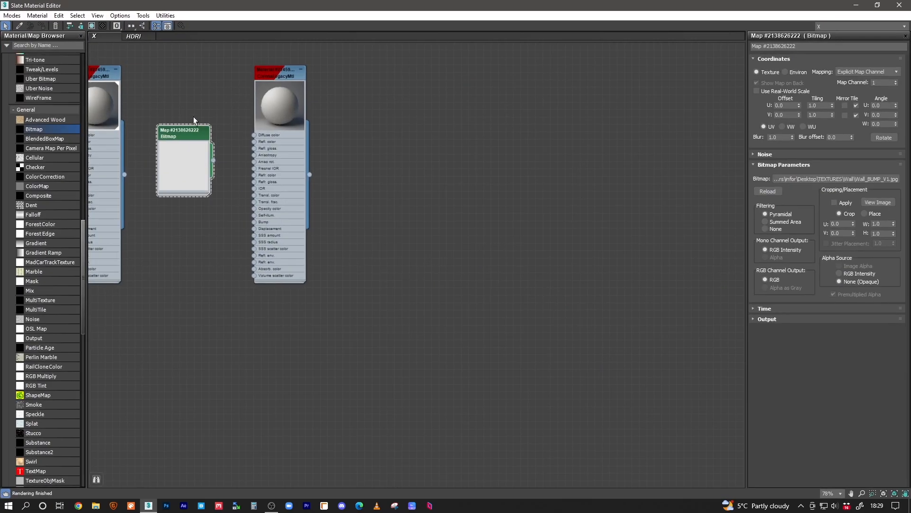
right_click(187, 131)
left_click(219, 175)
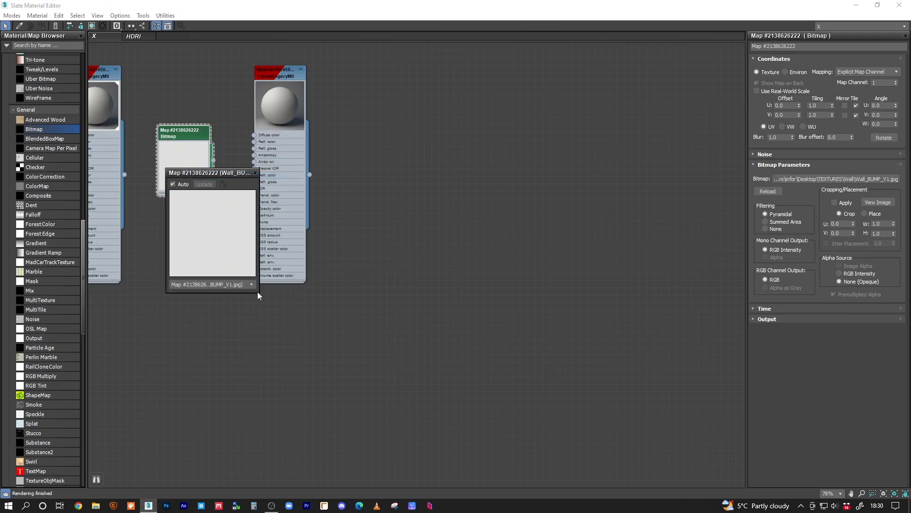
left_click_drag(258, 292, 664, 82)
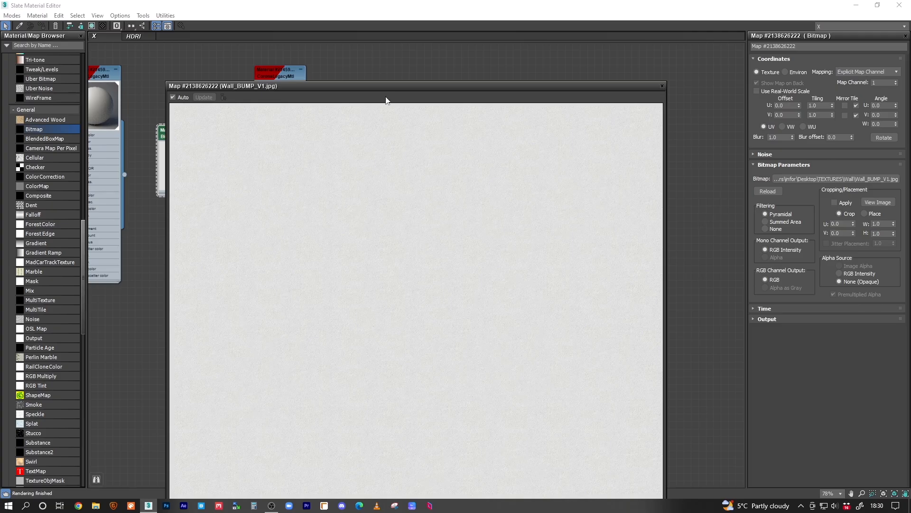
Close the bitmap preview, connect the Wall_BUMP_V1 map to the last CoronaLegacyMtl copy's Bump input, and reposition the map node
left_click_drag(383, 87, 329, 49)
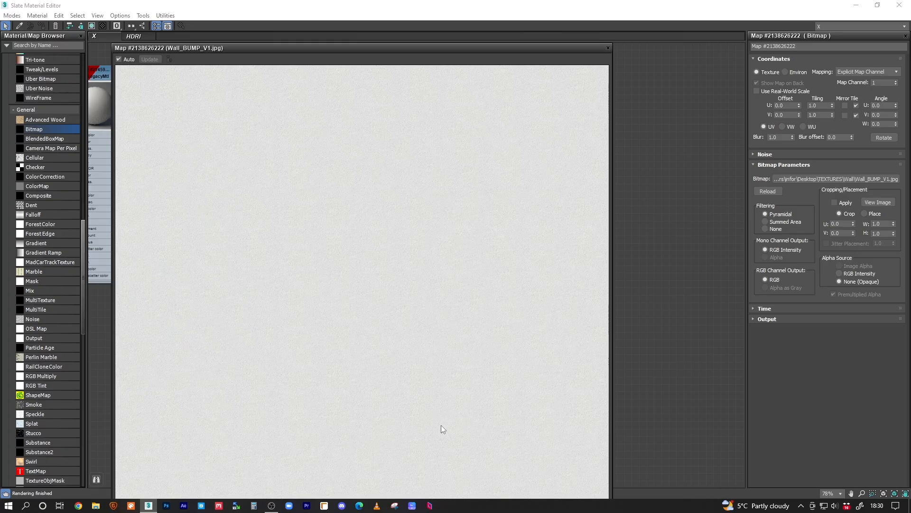
left_click(608, 48)
middle_click_drag(261, 183, 519, 275)
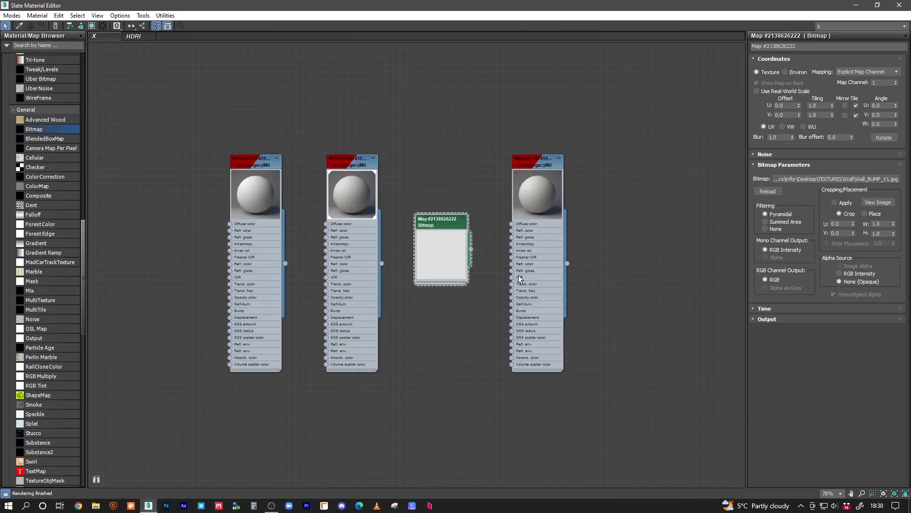
scroll(501, 259, "up", 3)
left_click_drag(450, 238, 519, 343)
left_click_drag(406, 205, 380, 268)
Assign the bump-mapped CoronaLegacyMtl to the selected group with the editor restored to its smaller size, and stop the interactive render
double_click(574, 92)
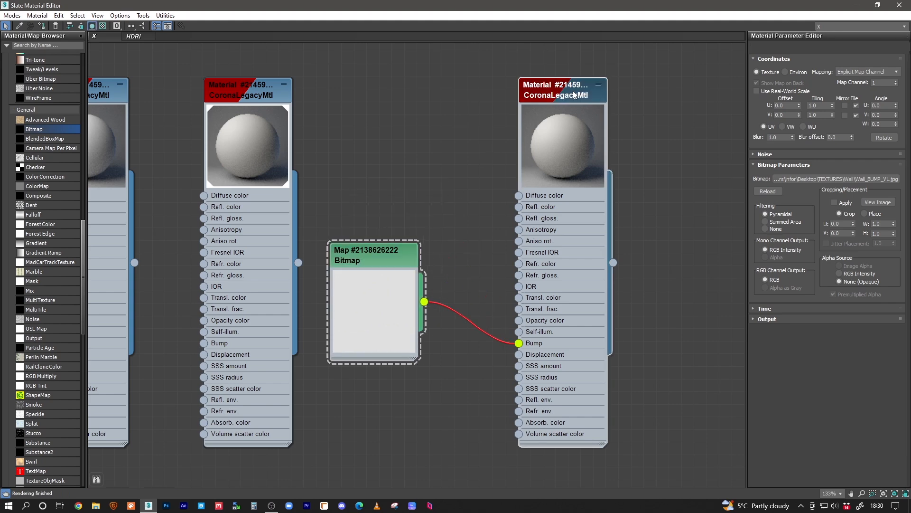
double_click(533, 7)
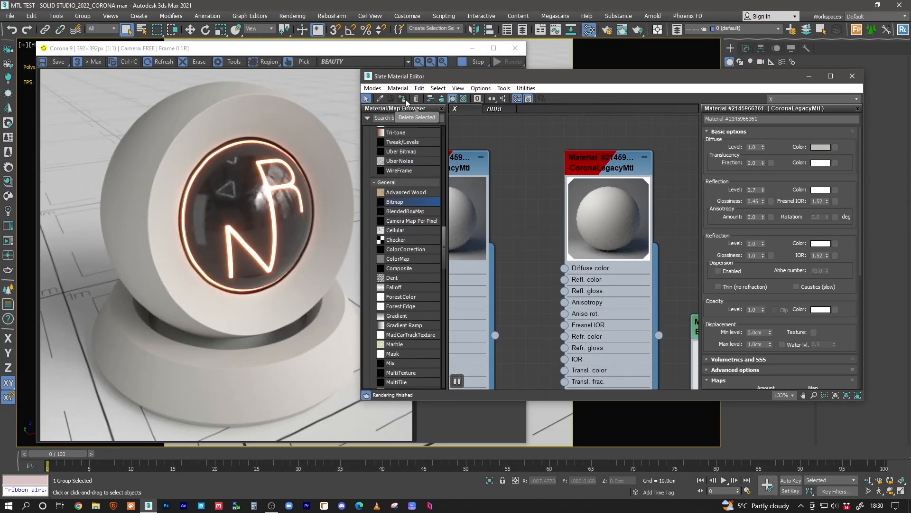
left_click(476, 62)
left_click(476, 62)
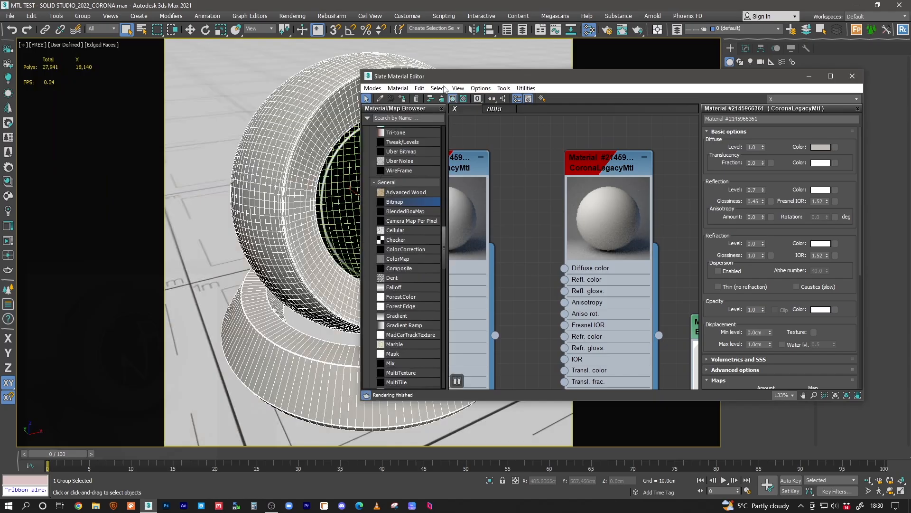
Display the Wall_BUMP_V1 bitmap as a shaded texture on the model in the viewport
middle_click_drag(546, 237, 501, 177)
scroll(560, 228, "down", 1)
middle_click_drag(598, 247, 474, 231)
left_click(559, 248)
double_click(559, 248)
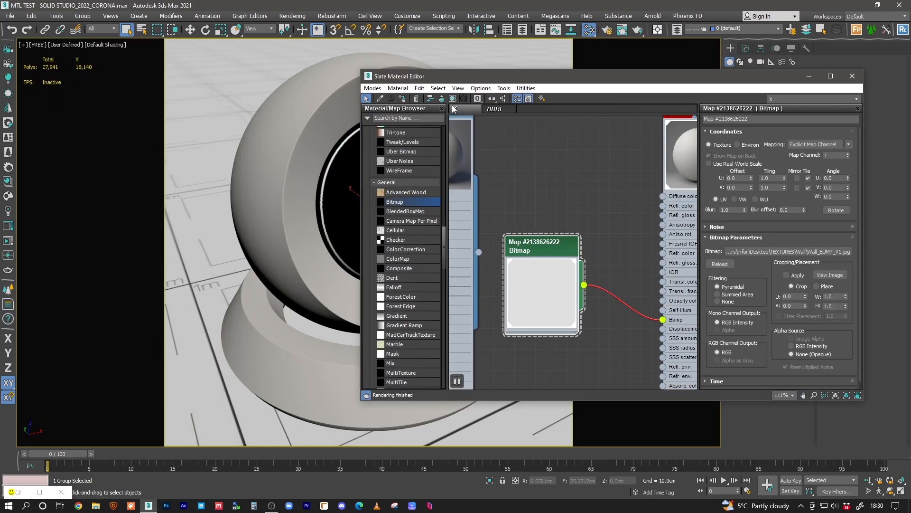
left_click(452, 98)
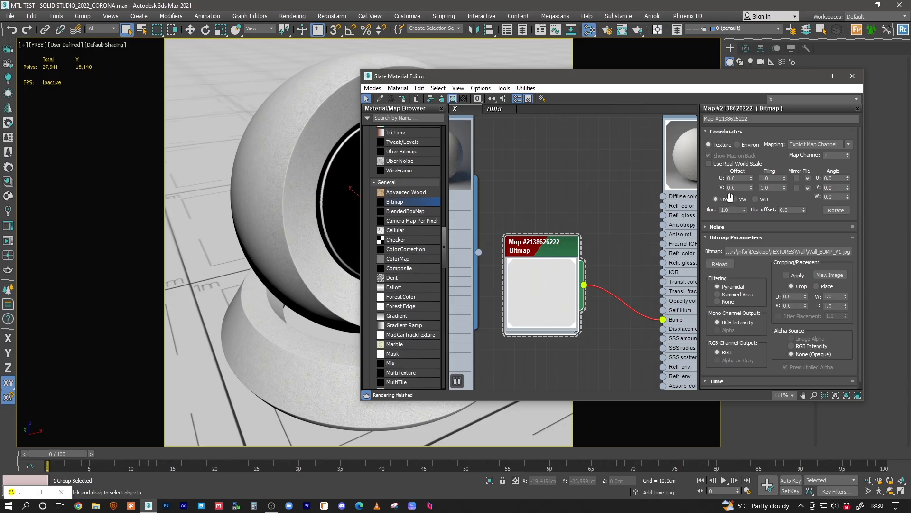
Set the bitmap's U and V tiling to 1.2, its filtering to Summed Area and its blur to 0.5
left_click(777, 179)
type("2")
left_click(776, 189)
type("2")
left_click(735, 295)
double_click(733, 209)
key("Return")
Reposition the bitmap node beside the bump-mapped material and open that material's parameters
middle_click_drag(617, 208, 564, 212)
left_click_drag(499, 254, 521, 260)
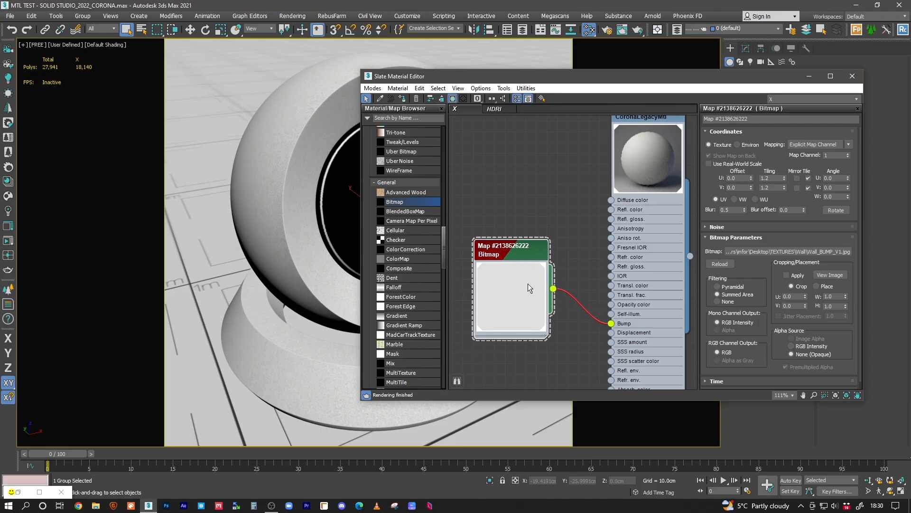
left_click_drag(533, 253, 524, 233)
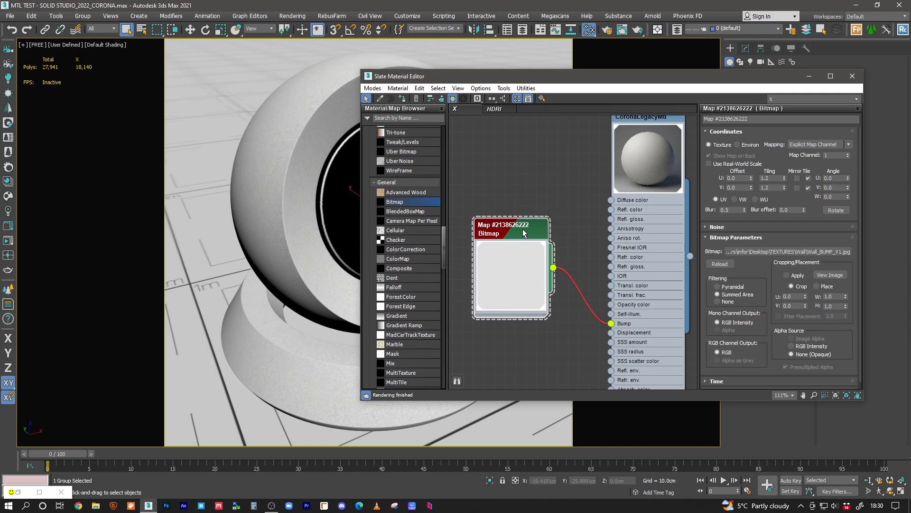
left_click_drag(522, 234, 533, 235)
middle_click_drag(542, 213, 609, 213)
double_click(655, 122)
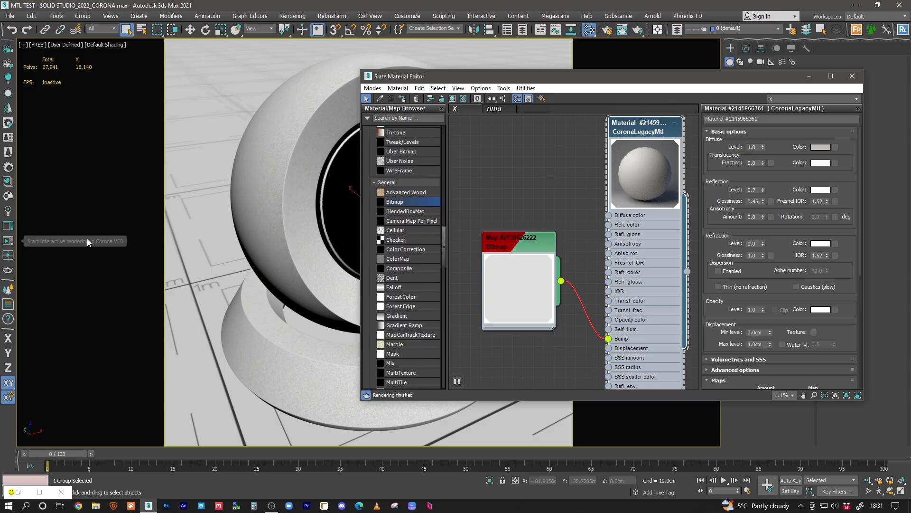
Start an interactive render and restrict it to a region covering the lower sphere edge and the base
left_click(8, 241)
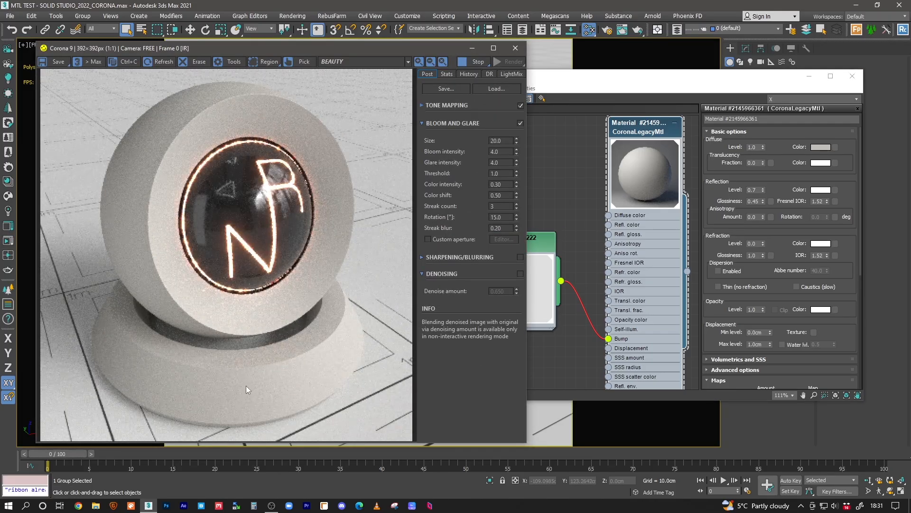
scroll(246, 385, "up", 1)
scroll(246, 386, "down", 1)
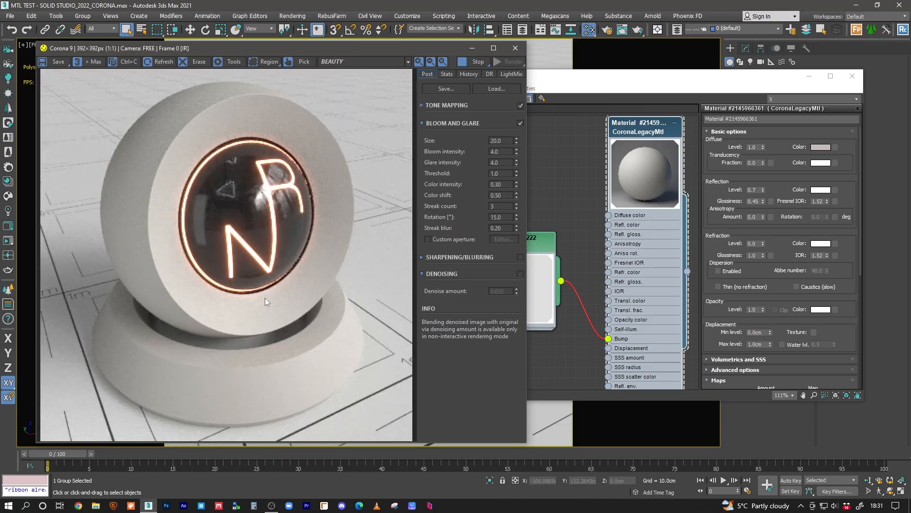
left_click(270, 63)
left_click_drag(193, 293, 311, 418)
scroll(280, 400, "up", 1)
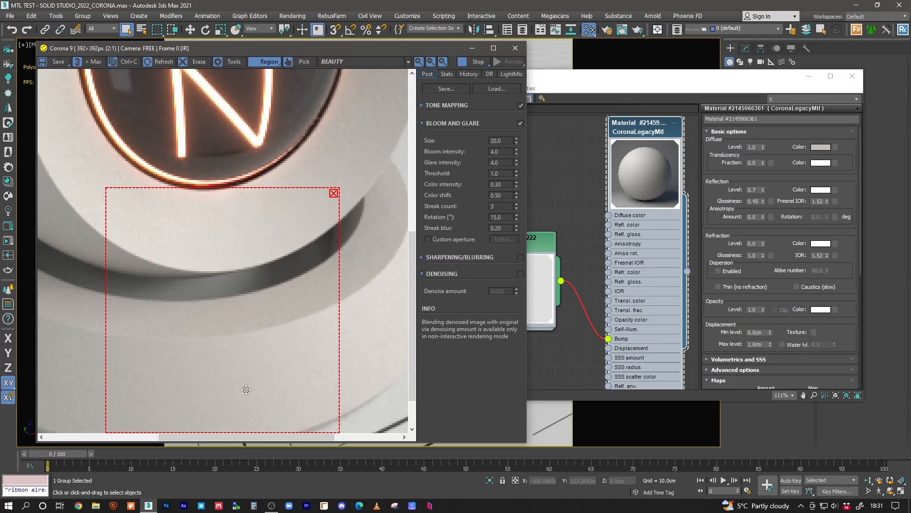
scroll(226, 344, "down", 1)
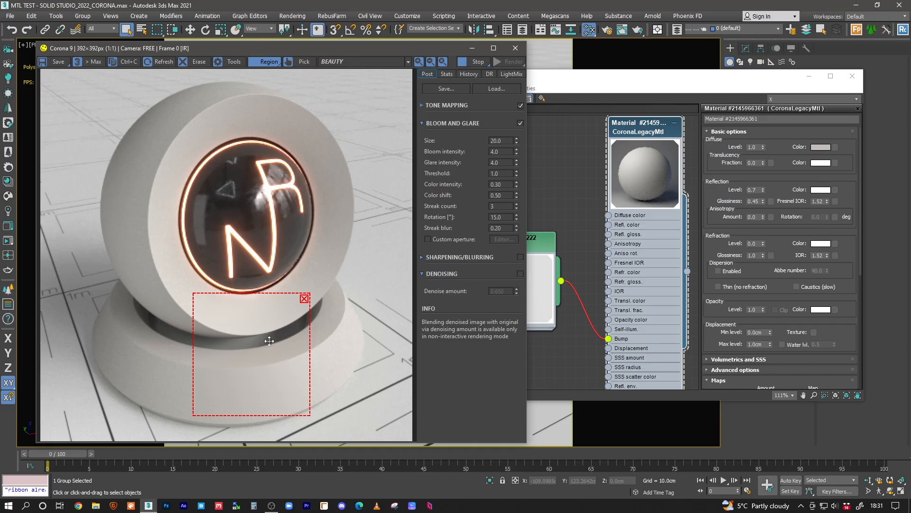
Replace the interactive render with a 4000 × 4000 production render limited to a region over the lower sphere and base
left_click(477, 62)
left_click(607, 30)
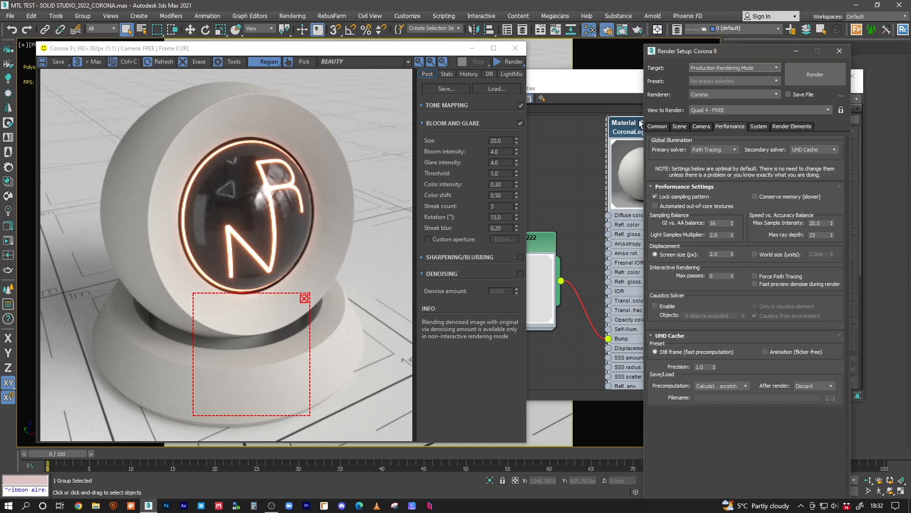
left_click(665, 128)
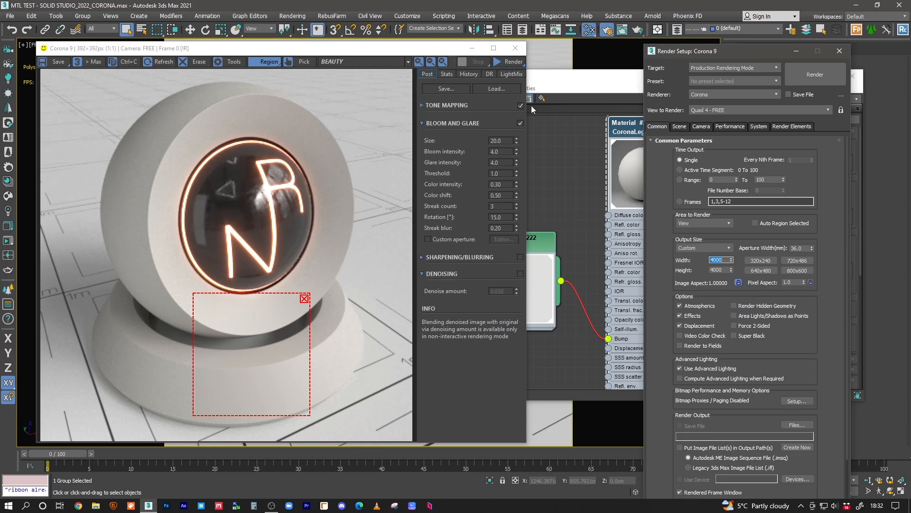
left_click(515, 62)
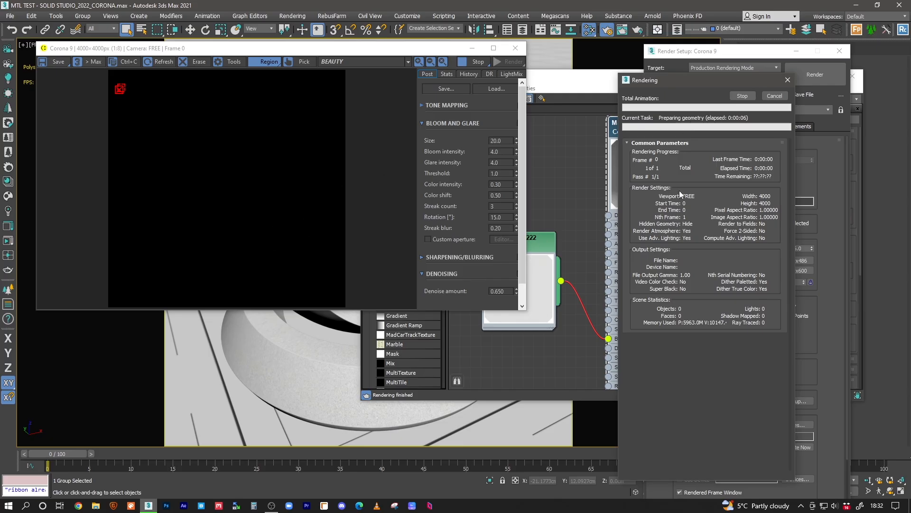
left_click_drag(205, 212, 280, 290)
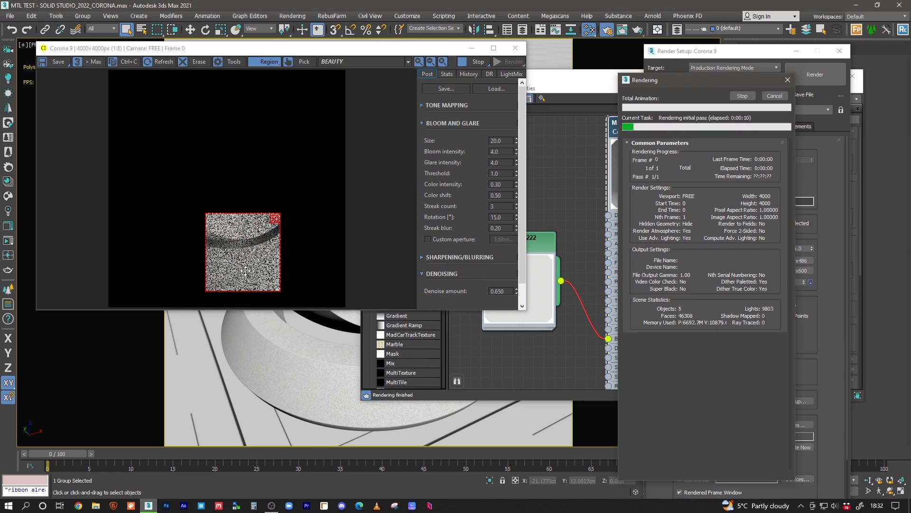
Examine the wall bump texture up close on the base and lower sphere in the region render
scroll(247, 266, "up", 1)
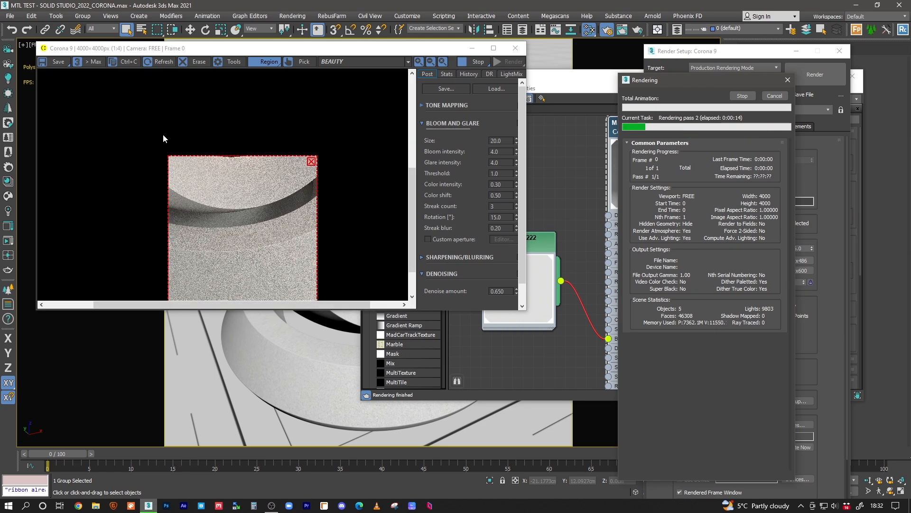
scroll(236, 216, "up", 1)
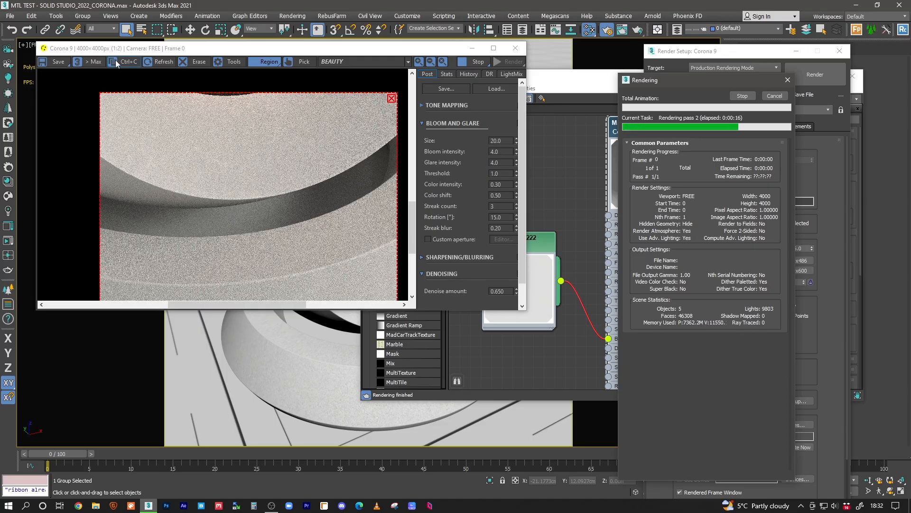
scroll(280, 253, "up", 1)
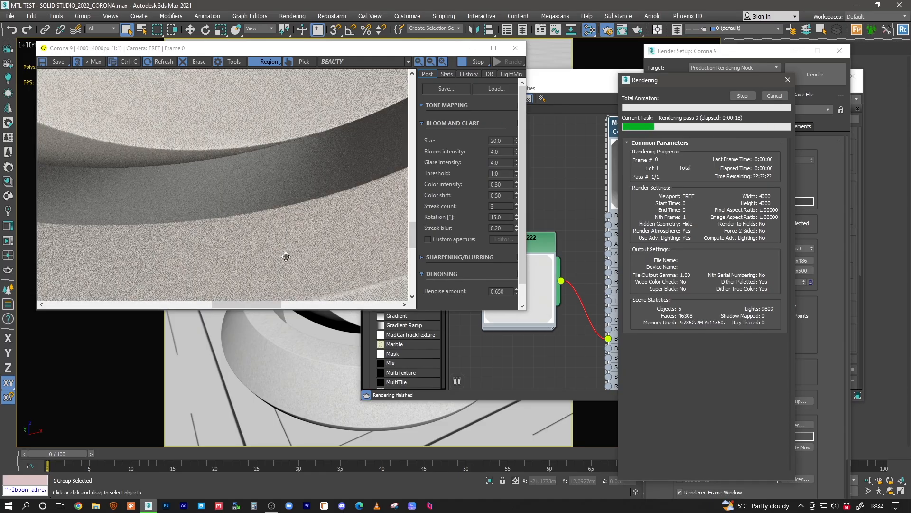
middle_click_drag(286, 257, 295, 163)
middle_click_drag(271, 207, 290, 142)
middle_click_drag(233, 187, 270, 142)
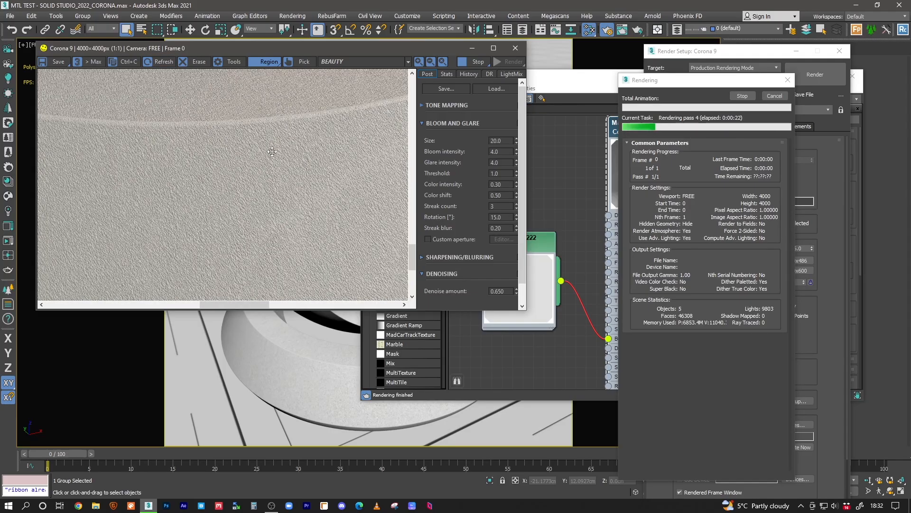
middle_click_drag(275, 182, 245, 165)
middle_click_drag(268, 119, 255, 156)
middle_click_drag(286, 94, 289, 136)
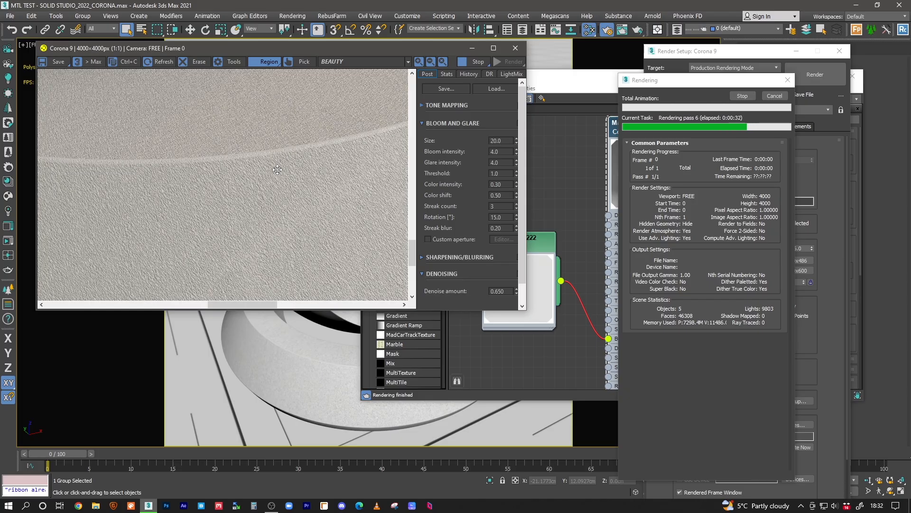
left_click_drag(278, 169, 260, 153)
middle_click_drag(232, 141, 243, 124)
middle_click_drag(269, 151, 265, 132)
left_click_drag(265, 132, 240, 224)
middle_click_drag(239, 223, 237, 233)
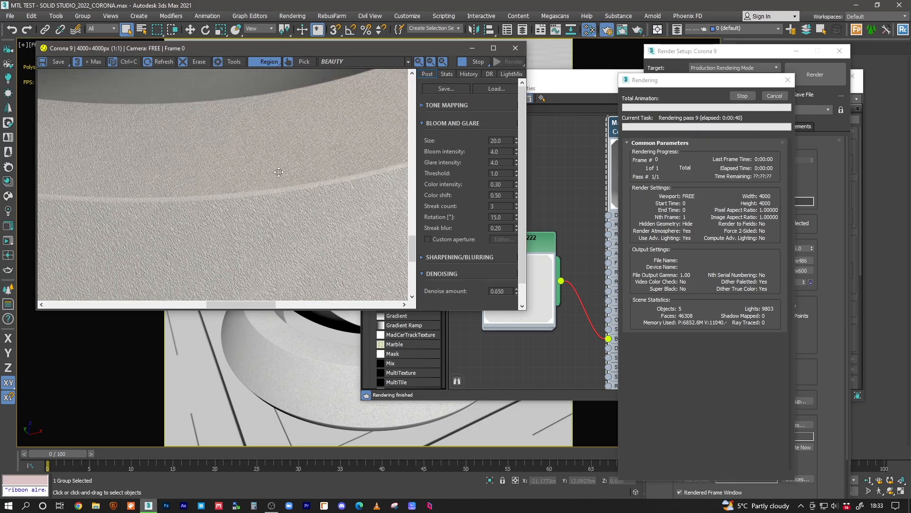
middle_click_drag(250, 211, 273, 194)
scroll(281, 154, "down", 1)
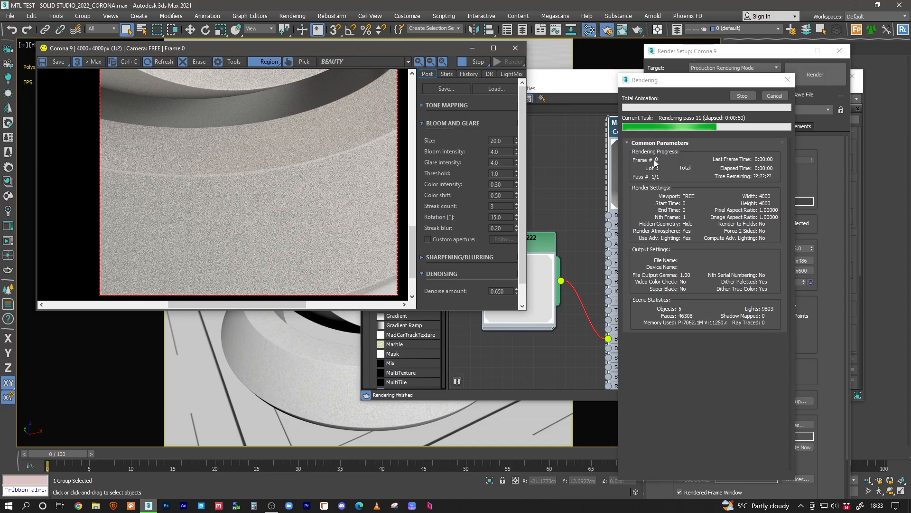
Cancel the production render and shift the bitmap node slightly away from the material in the material editor
left_click(773, 96)
left_click(569, 183)
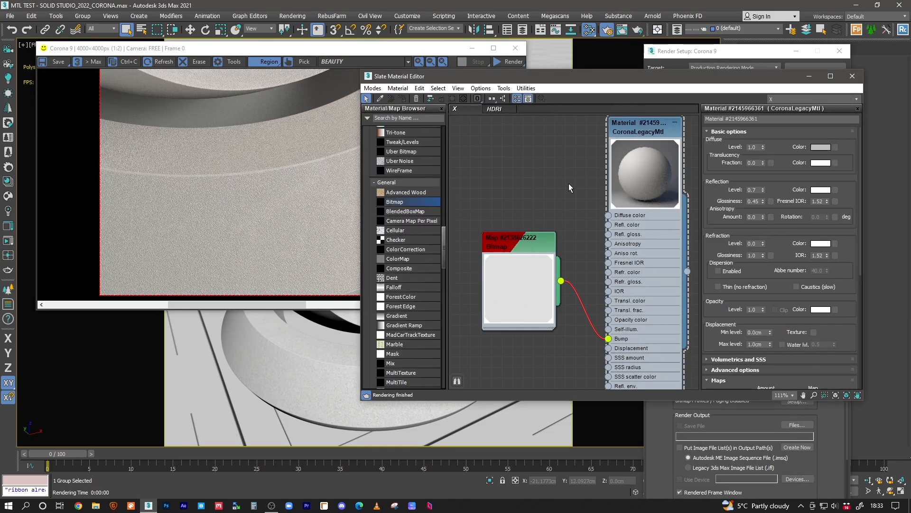
middle_click_drag(559, 167, 541, 194)
left_click_drag(526, 236, 516, 226)
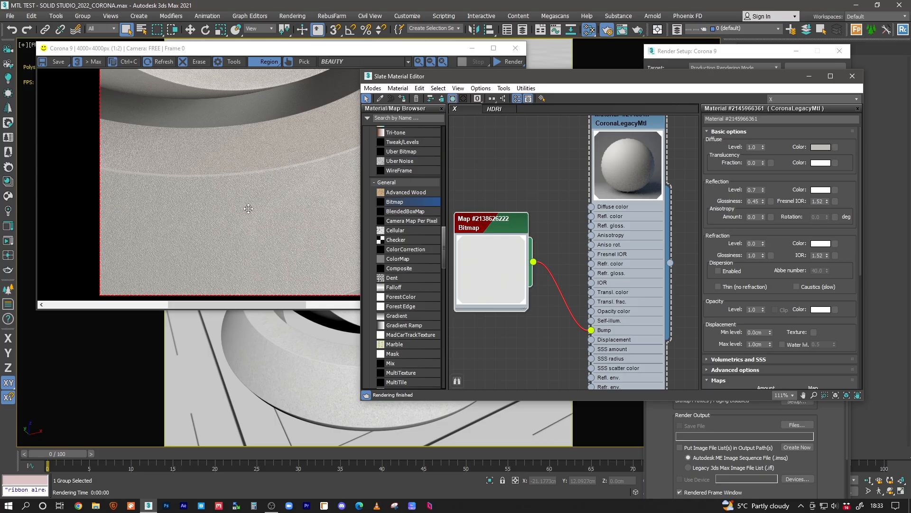
middle_click_drag(539, 177, 530, 169)
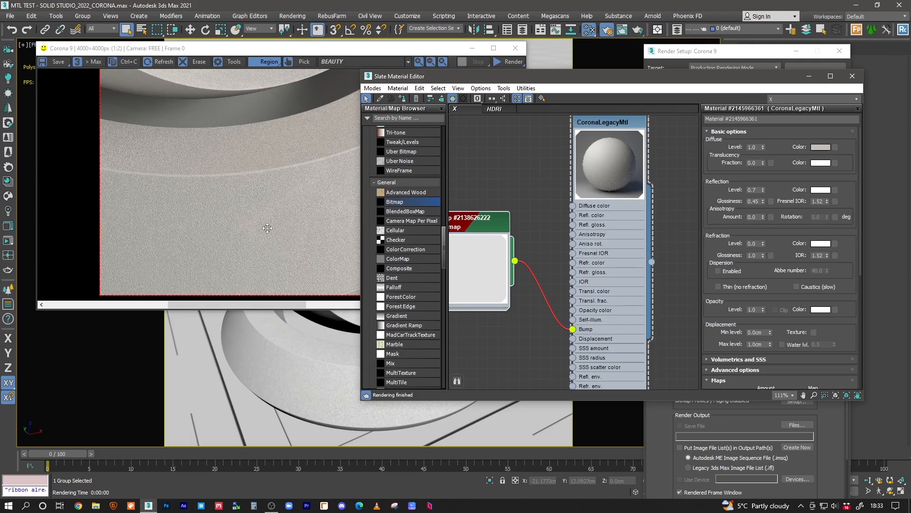
Set the Bump map amount of the bump-mapped CoronaLegacyMtl to 0.2
scroll(251, 186, "up", 1)
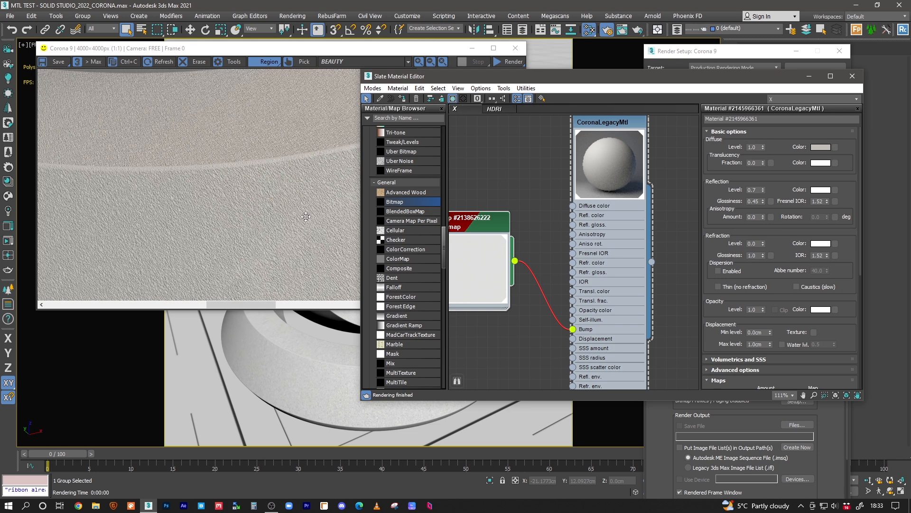
left_click(583, 128)
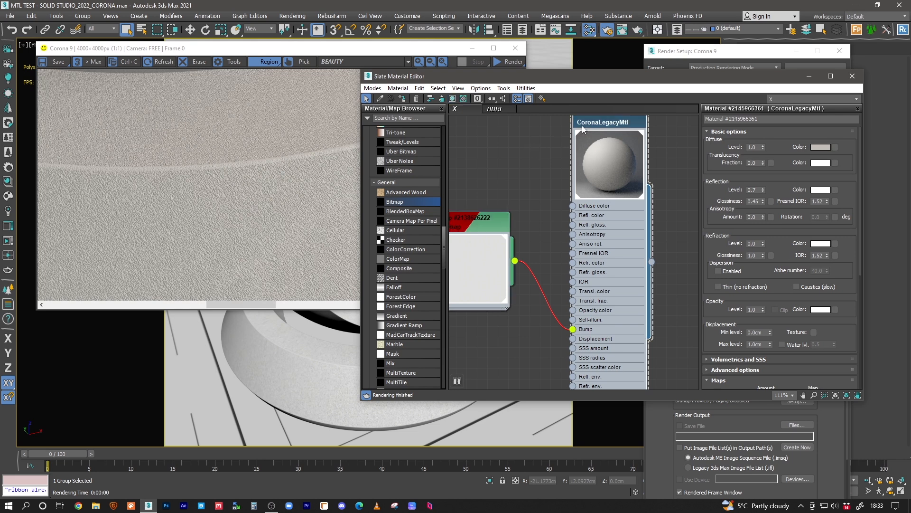
scroll(714, 338, "down", 1)
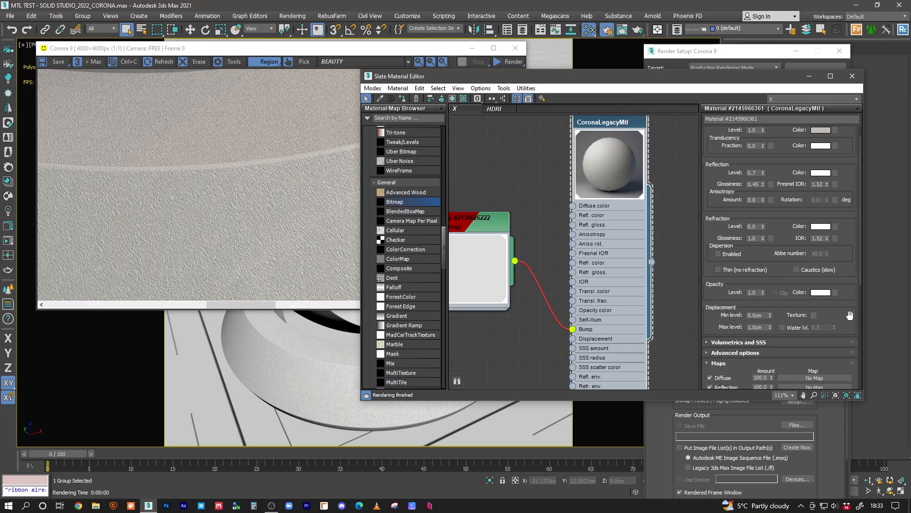
scroll(850, 315, "down", 8)
scroll(705, 234, "down", 2)
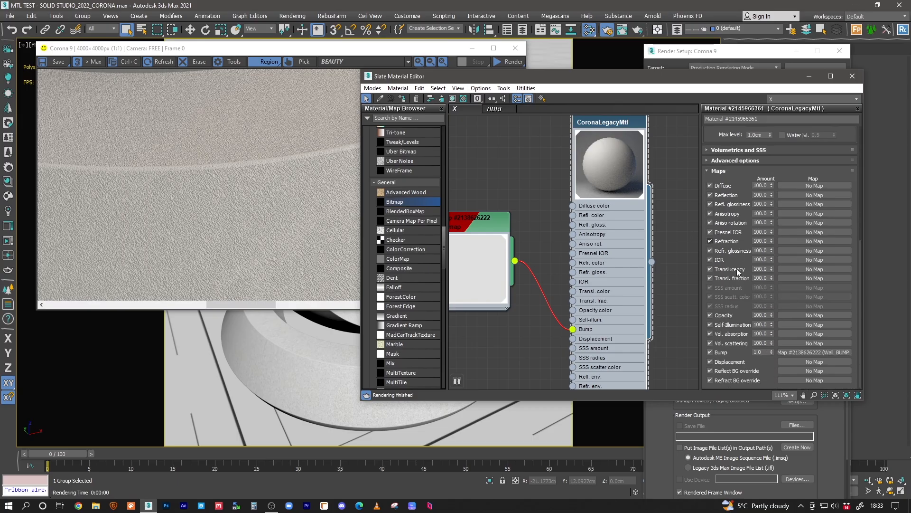
type(".2")
key("Return")
Redraw a smaller render region over the base and run the production render again to view the bump close up
left_click(280, 185)
scroll(289, 192, "down", 1)
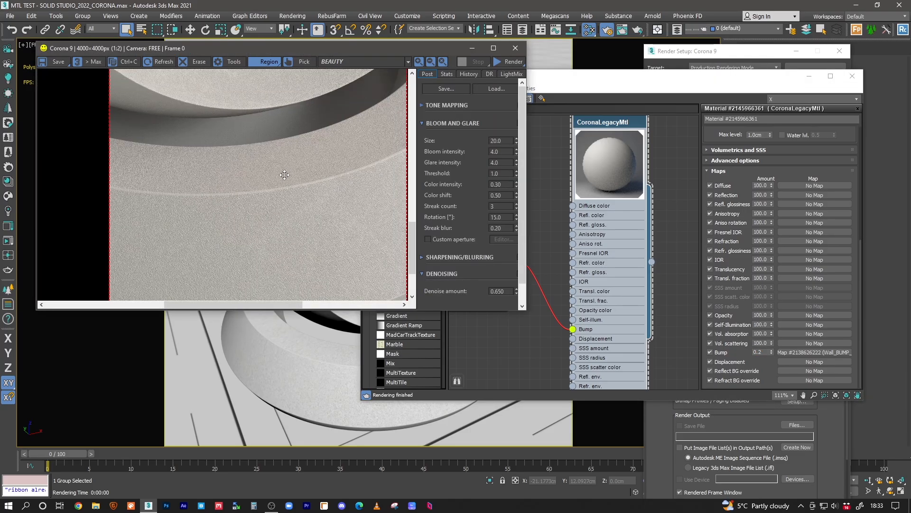
scroll(336, 134, "down", 1)
left_click(338, 119)
left_click_drag(261, 175, 340, 270)
scroll(296, 230, "up", 1)
key("shift+q")
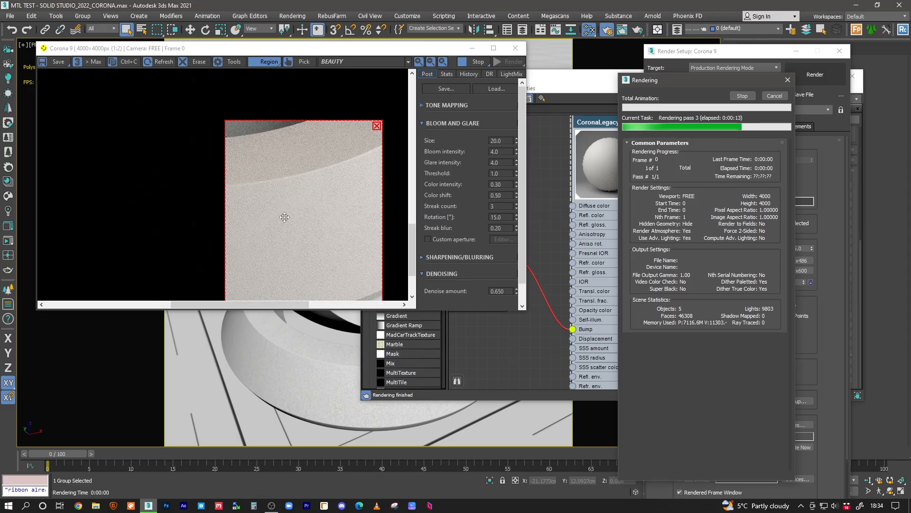
scroll(300, 197, "up", 1)
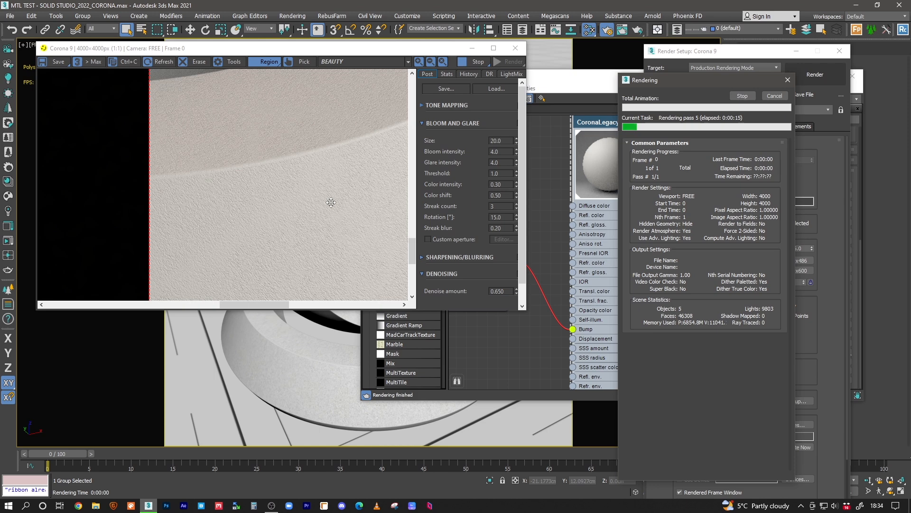
Examine the wall bump texture on the base in the region render, both up close and from farther out
scroll(295, 189, "down", 3)
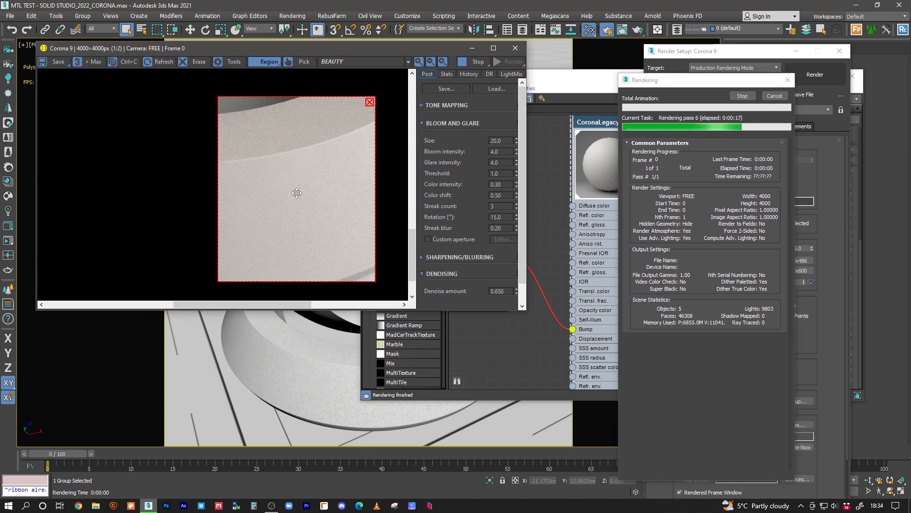
scroll(291, 201, "up", 3)
middle_click_drag(298, 174, 269, 199)
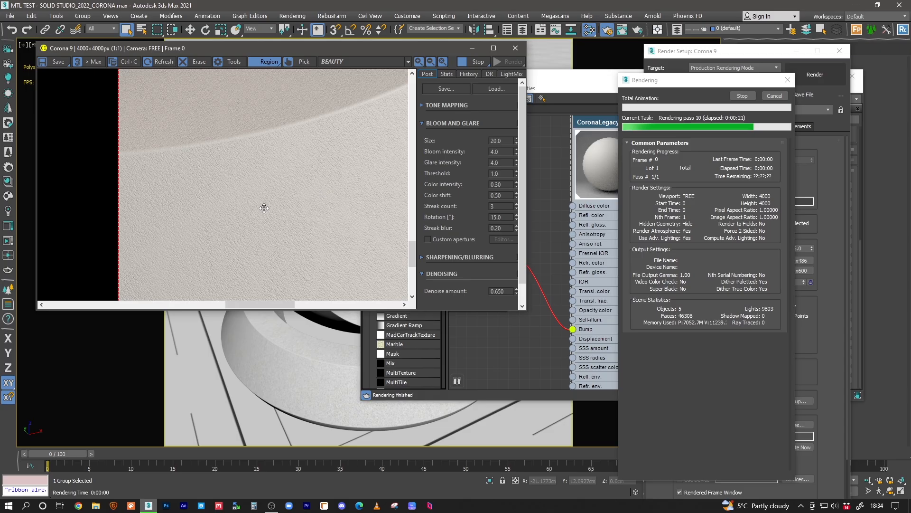
middle_click_drag(329, 171, 297, 189)
scroll(254, 236, "down", 1)
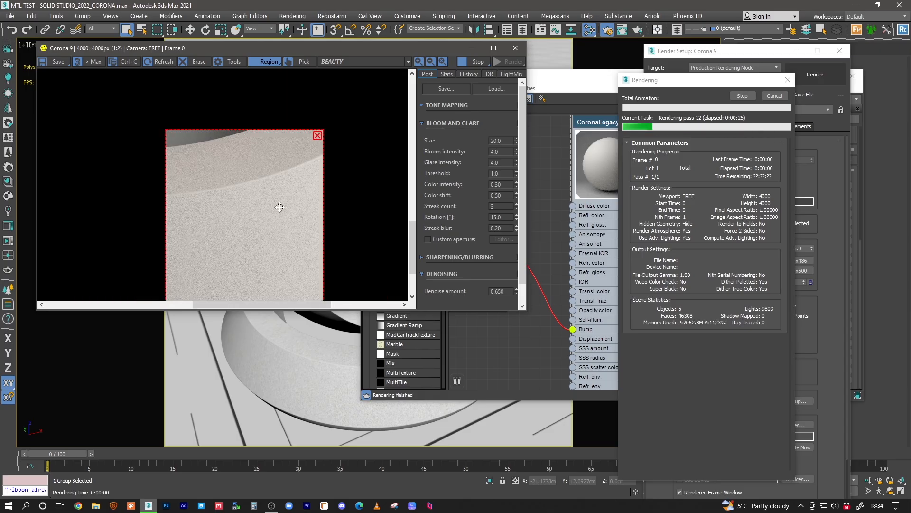
scroll(256, 202, "up", 1)
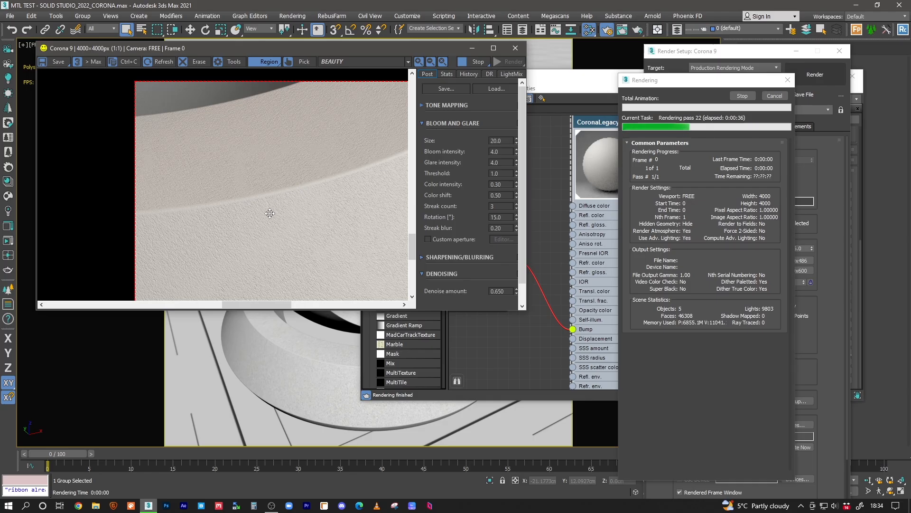
scroll(270, 209, "down", 1)
scroll(285, 227, "up", 1)
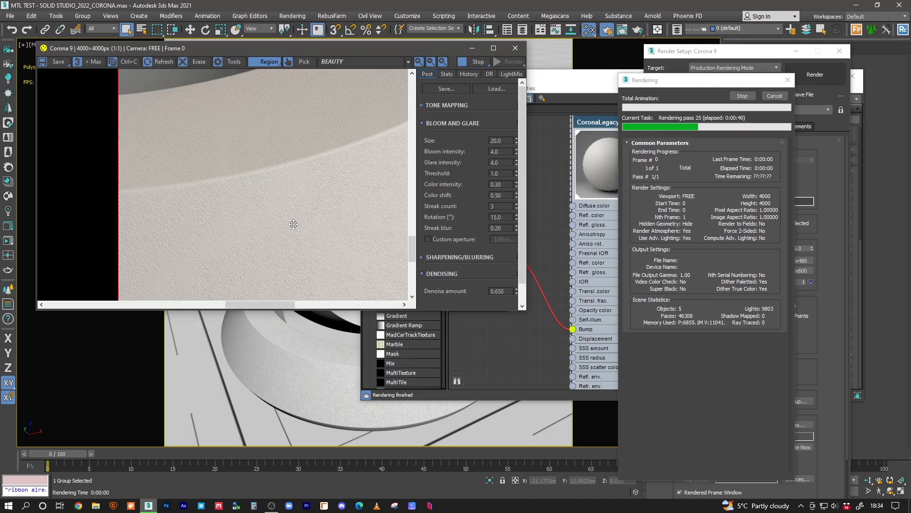
scroll(287, 223, "down", 1)
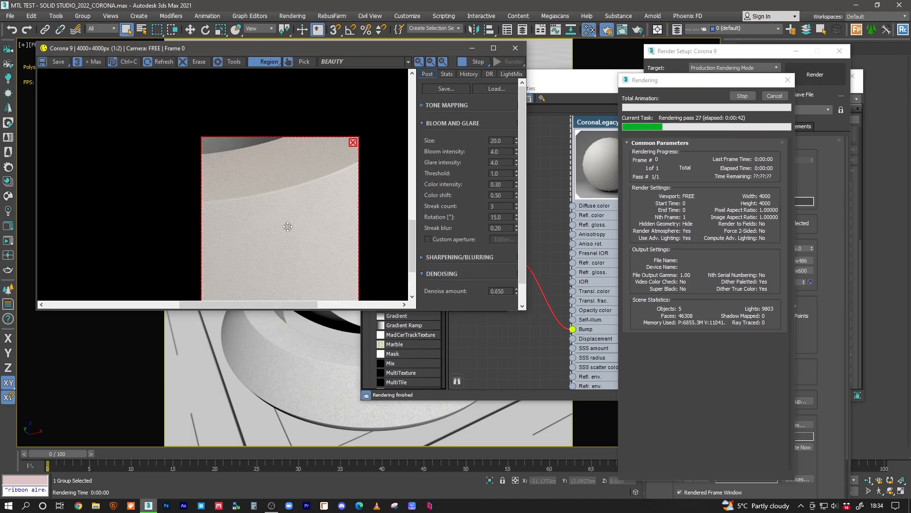
scroll(296, 191, "up", 1)
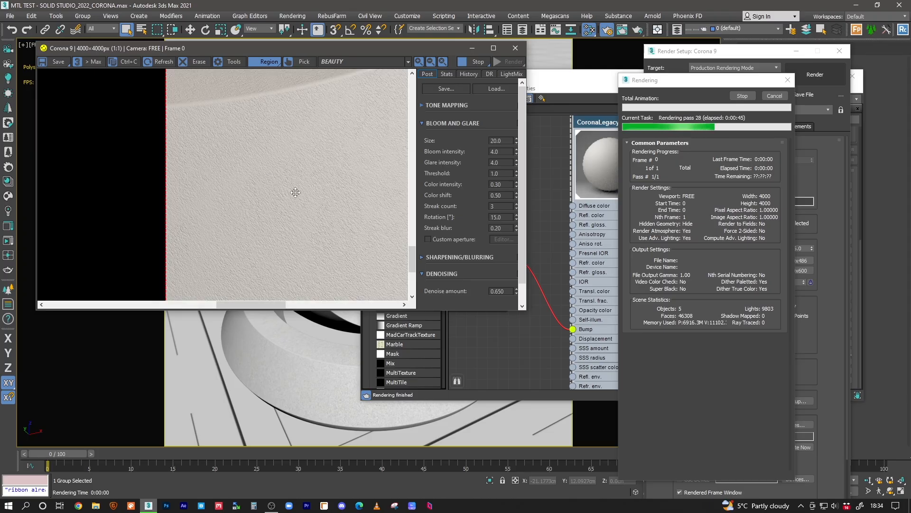
middle_click_drag(318, 163, 304, 189)
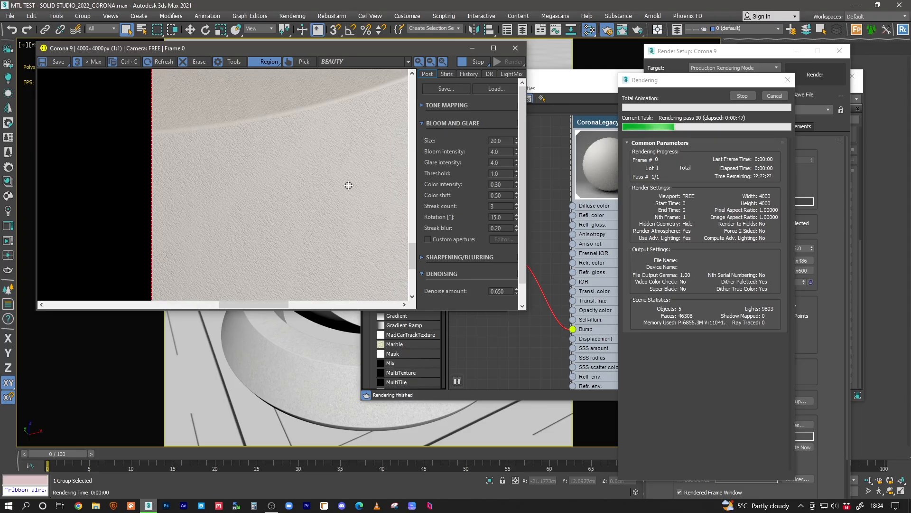
scroll(317, 187, "down", 1)
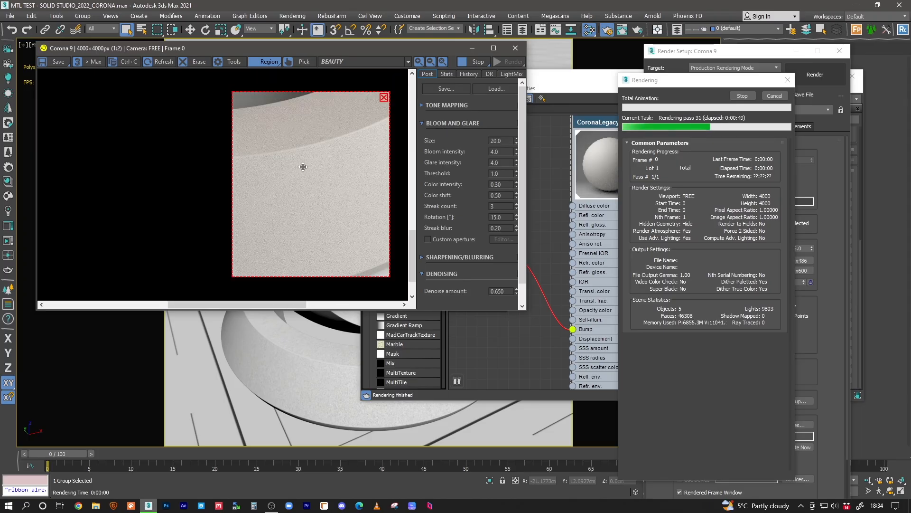
Cancel the production render and show the renderer's System settings in Render Setup
left_click(774, 96)
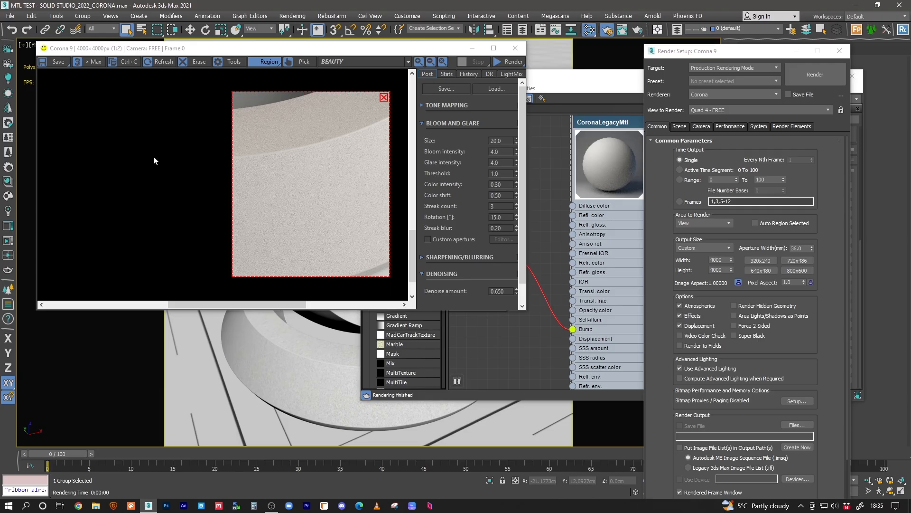
left_click(736, 127)
left_click(764, 127)
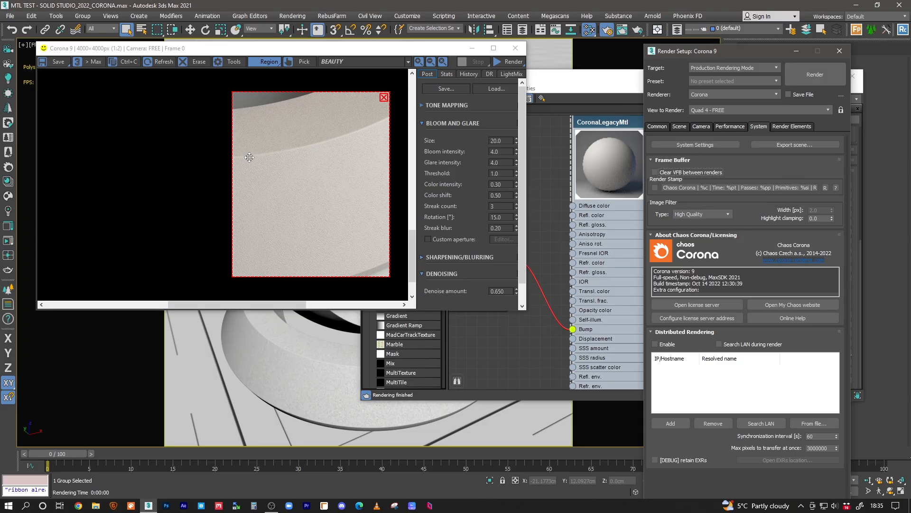
Shrink the render region, shift it across the left edge of the rendered area, run a short production render and cancel it
left_click_drag(390, 91, 325, 173)
left_click_drag(293, 218, 214, 203)
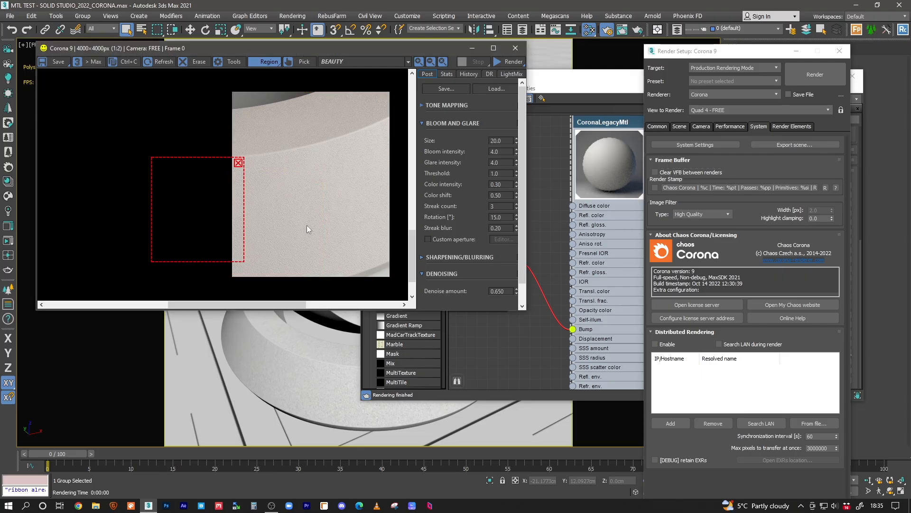
left_click(505, 64)
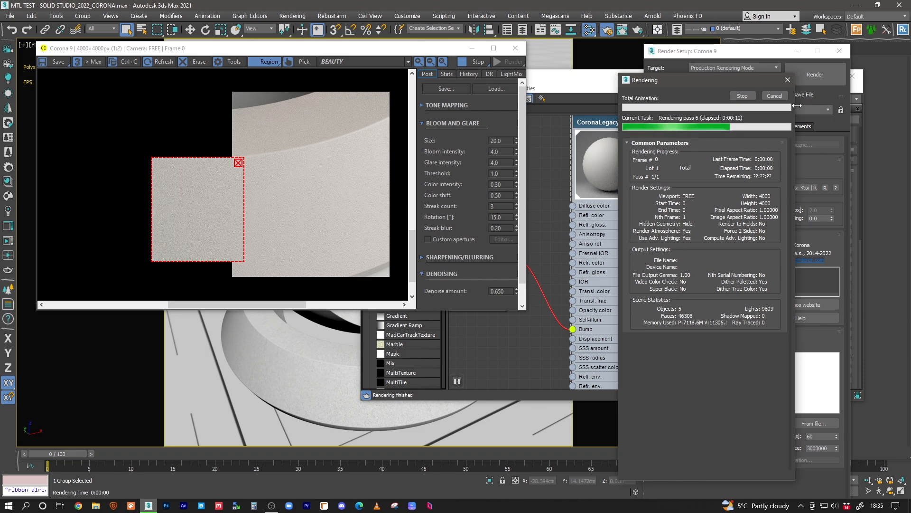
left_click(775, 96)
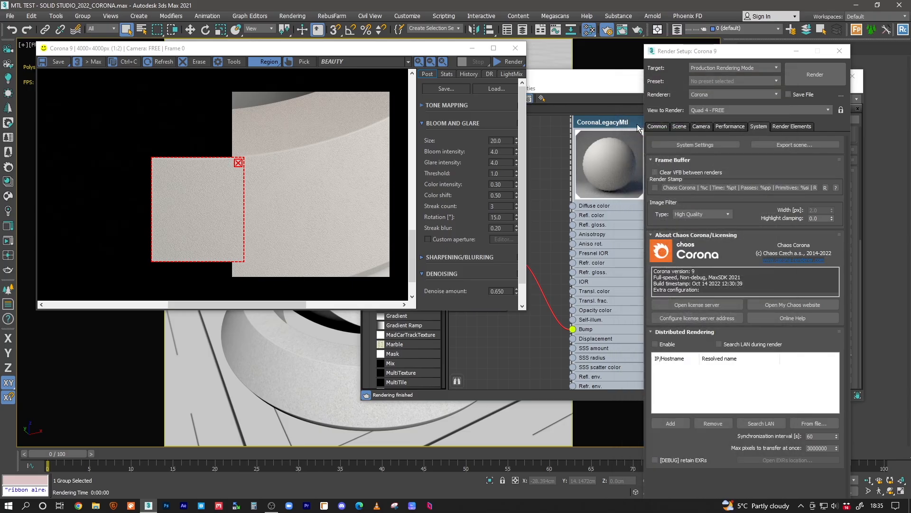
Minimize the material editor, the frame buffer and the Render Setup window to clear the viewport
left_click(617, 84)
left_click(809, 77)
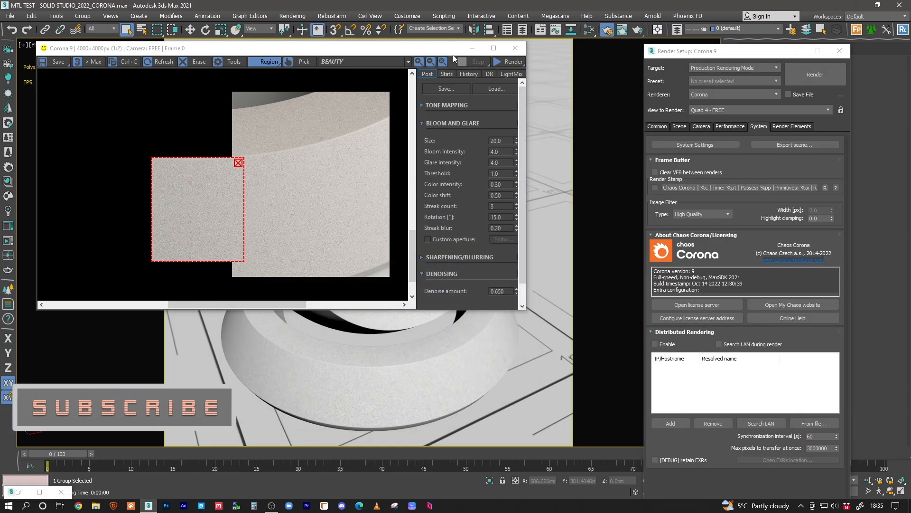
left_click(473, 48)
left_click(796, 52)
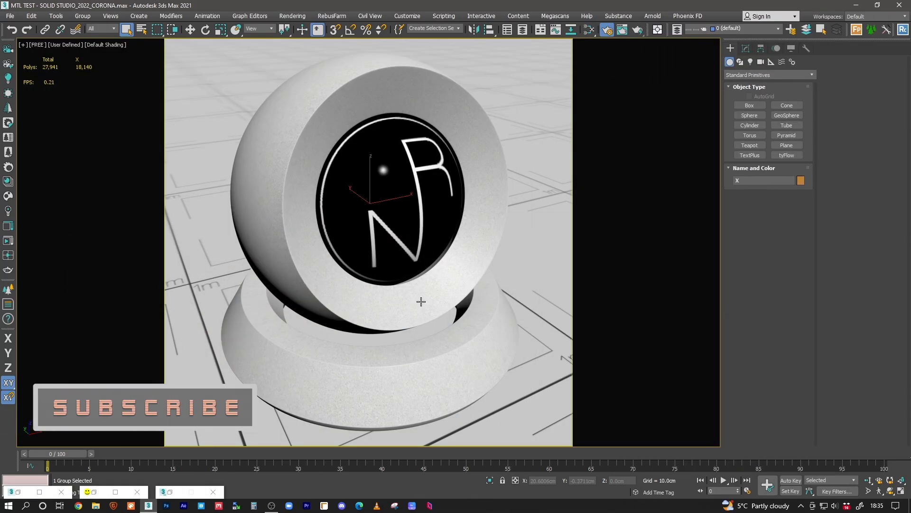
Switch to the perspective view and draw a box about 16 cm long and 225 cm wide on the floor behind the sphere
key("p")
middle_click_drag(364, 214, 372, 276, "alt")
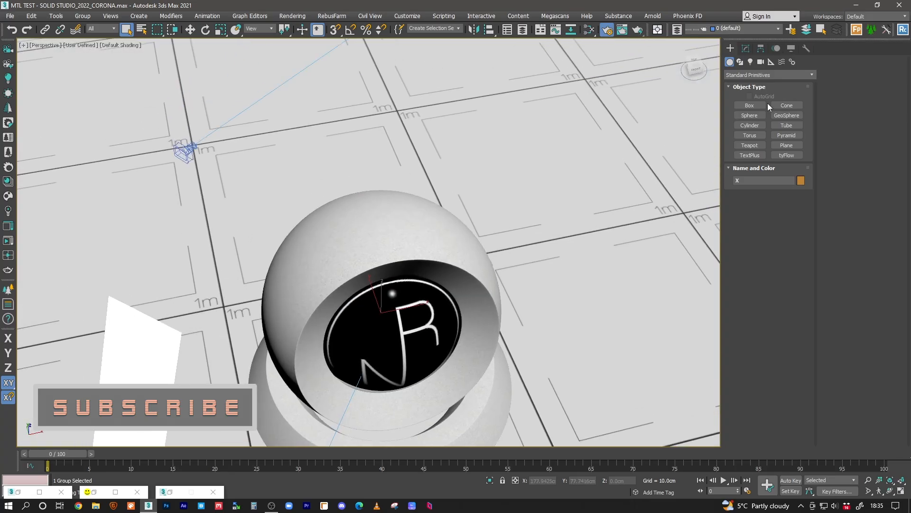
left_click(755, 104)
left_click_drag(537, 187, 203, 252)
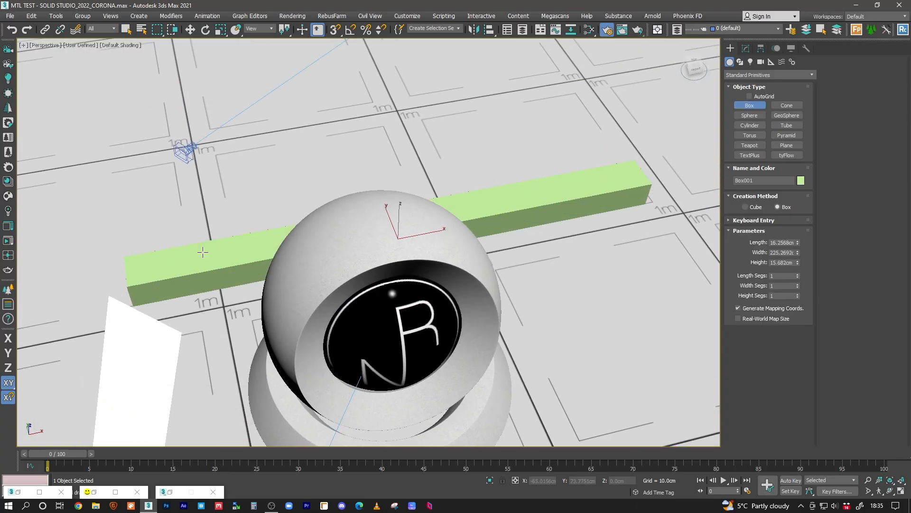
left_click(494, 131)
Set the box's height to 250 cm, width to 400 cm and length to 10 cm to form a wall
left_click(746, 48)
double_click(786, 351)
type("2500")
key("Return")
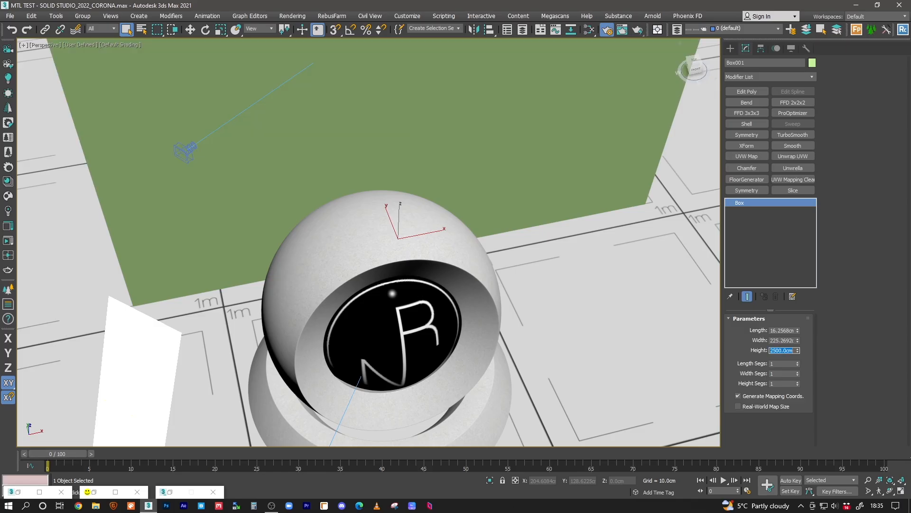
left_click(784, 340)
type("400")
key("Return")
left_click(786, 330)
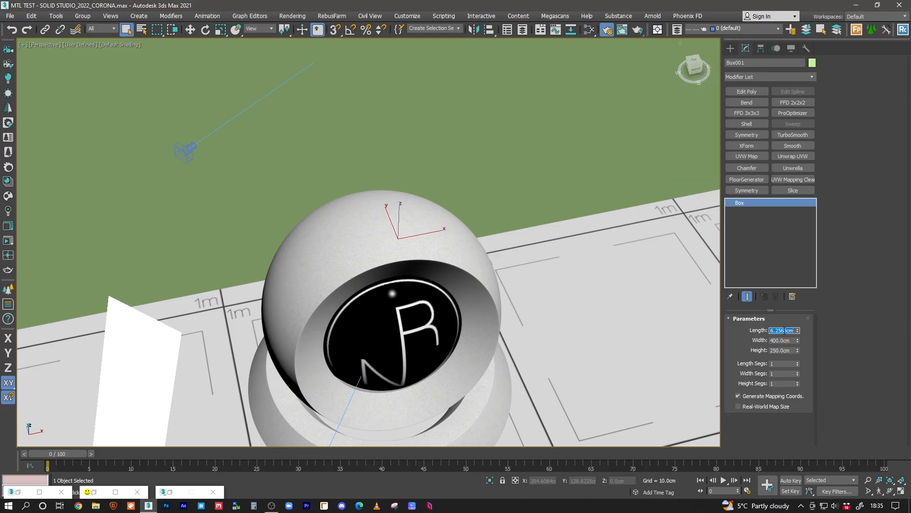
type("10")
key("Return")
middle_click_drag(351, 185, 384, 229)
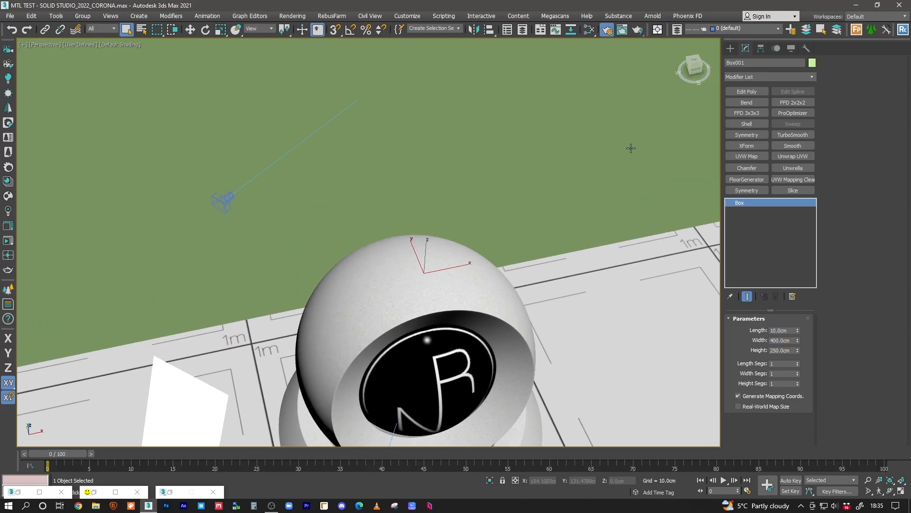
Assign the bump-mapped CoronaLegacyMtl to the wall box and minimize the material editor
left_click(589, 30)
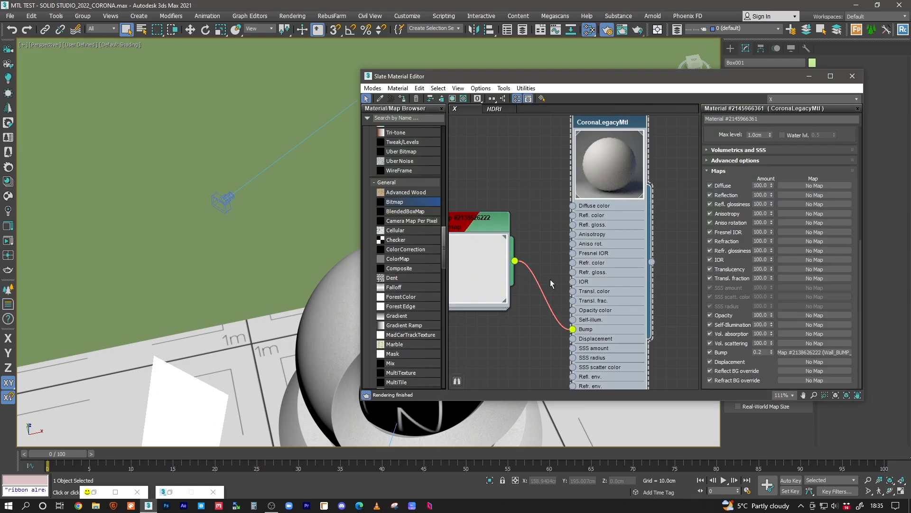
left_click(347, 183)
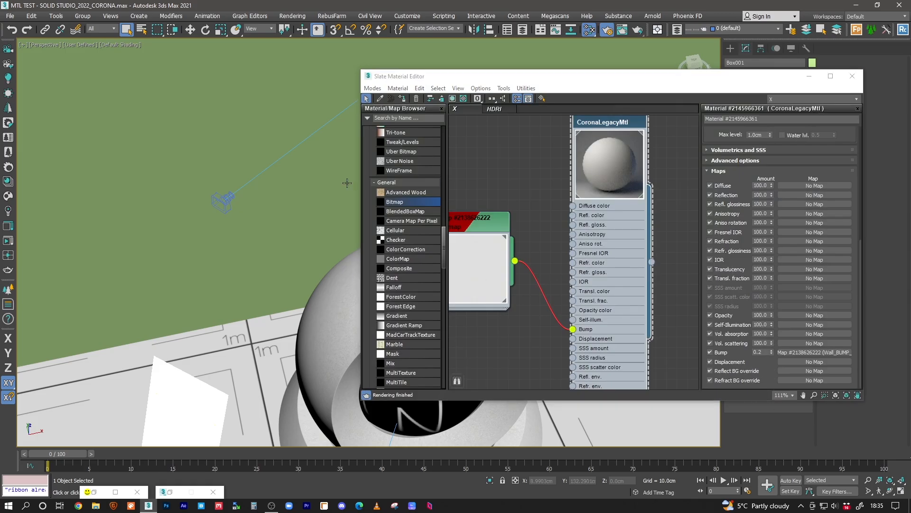
left_click(401, 99)
left_click(810, 77)
Add a UVW Map modifier with Box mapping to the wall box
mouse_move(427, 230)
middle_mouse_down("alt")
mouse_move(429, 173)
mouse_move(425, 222)
middle_mouse_up("alt")
middle_click_drag(394, 258, 493, 151, "alt")
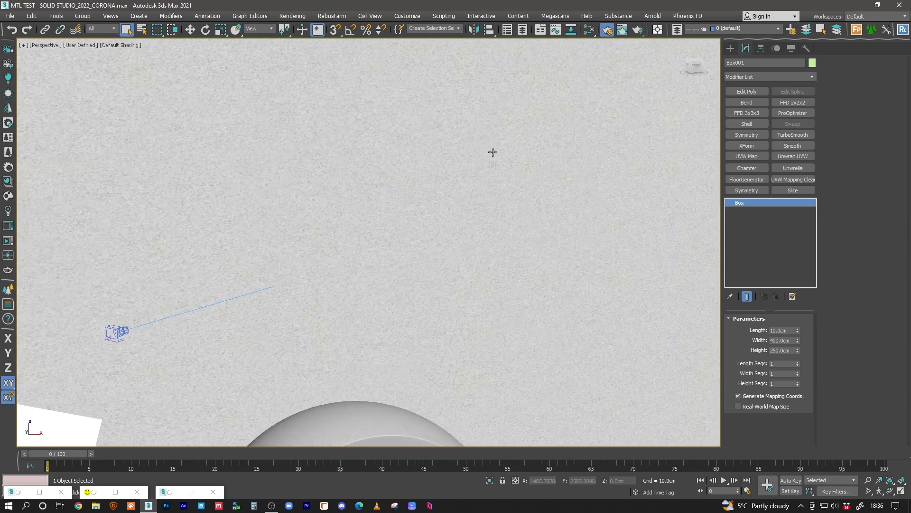
left_click(746, 156)
left_click(750, 372)
Set the UVW mapping's length, width and height to 800 cm
double_click(773, 401)
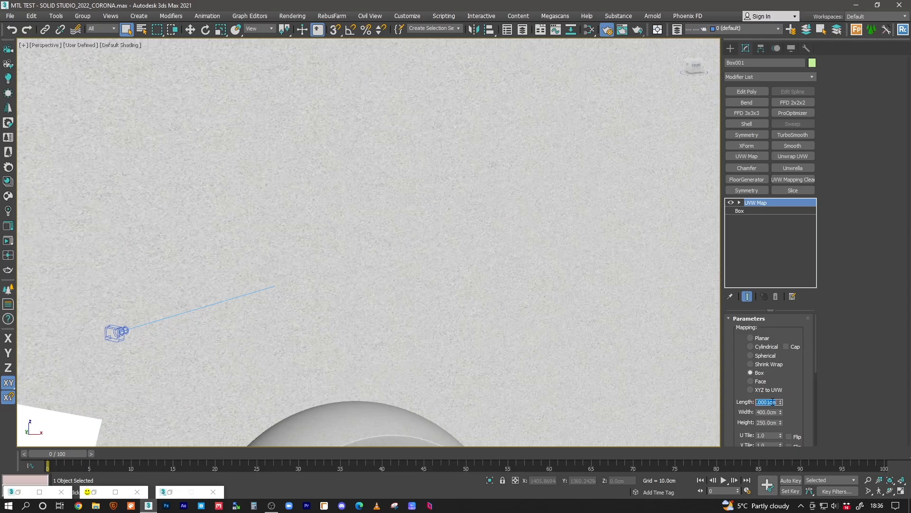
type("800")
key("Tab")
type("800")
key("Tab")
type("800")
key("Return")
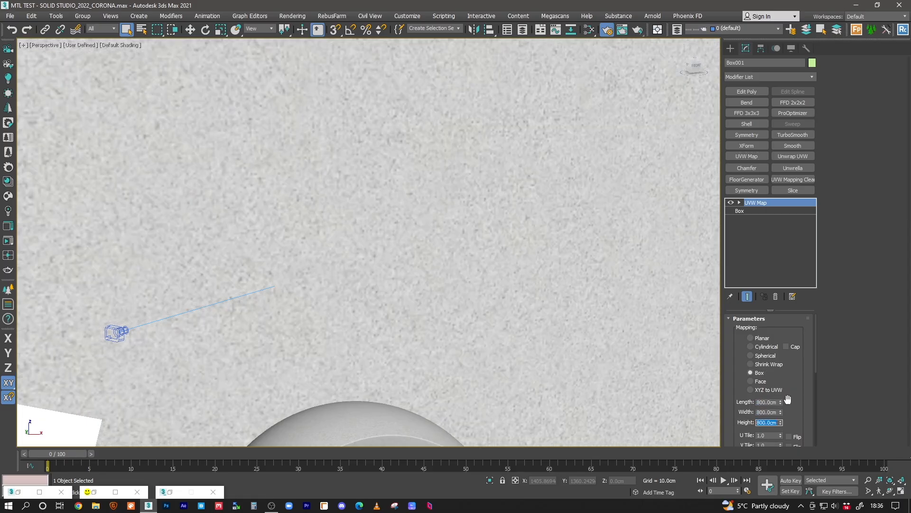
Set the UVW mapping's length, width and height to 80 cm
left_click(771, 402)
type("80")
key("Tab")
type("80")
key("Tab")
type("80")
key("Return")
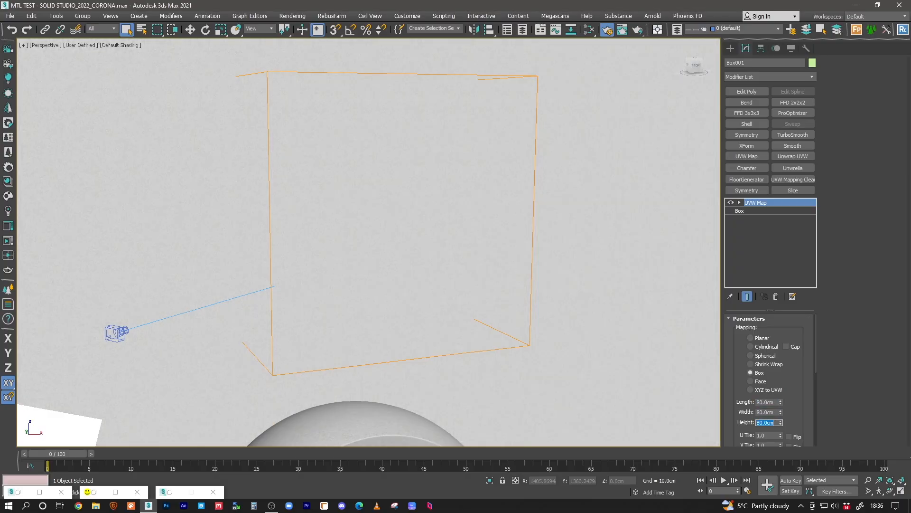
Set the UVW mapping's length, width and height to 90 cm and check the texture scale on the wall
middle_click_drag(258, 347, 461, 257)
scroll(343, 274, "up", 2)
left_click(769, 402)
type("90")
key("Tab")
type("90")
key("Tab")
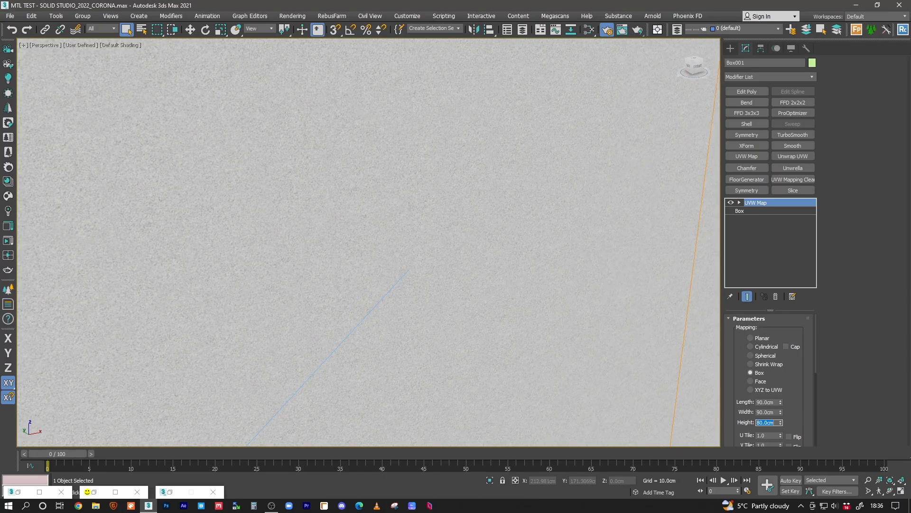
middle_click_drag(520, 193, 433, 207, "alt")
middle_click_drag(372, 246, 379, 212, "alt")
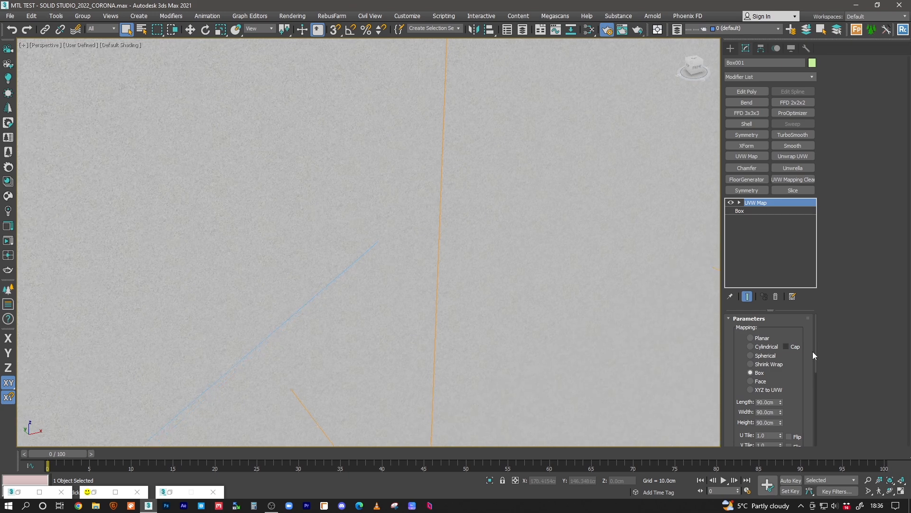
Draw a second box about 20 cm long and 17 cm wide with AutoGrid on the floor beside the sphere, in front of the wall
middle_click_drag(320, 247, 398, 212)
scroll(394, 213, "down", 5)
middle_click_drag(398, 212, 414, 219)
scroll(389, 214, "down", 10)
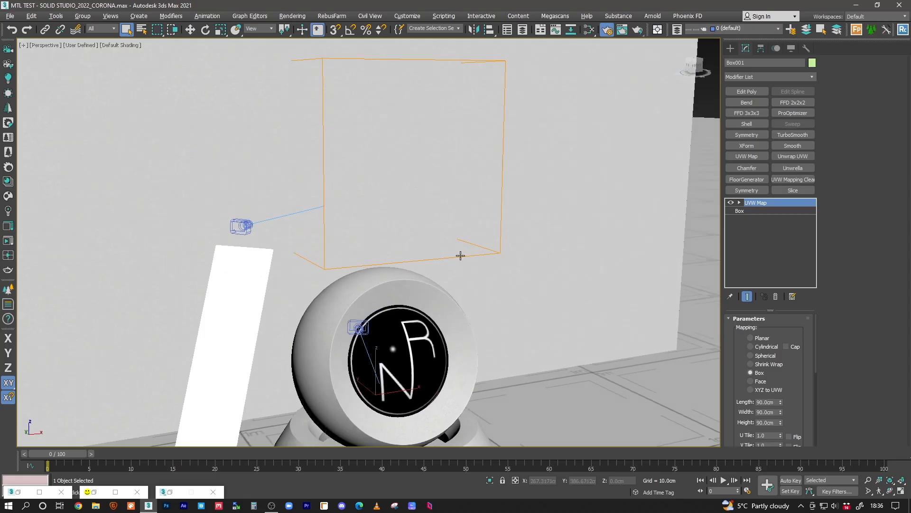
middle_click_drag(461, 255, 399, 258)
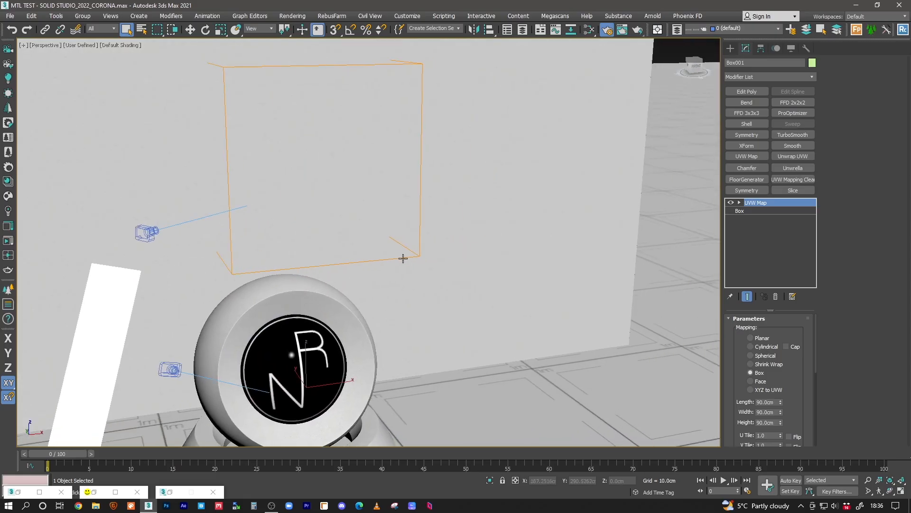
left_click(730, 48)
left_click(750, 106)
left_click(749, 96)
left_click_drag(492, 372, 463, 390)
left_click(467, 296)
right_click(715, 130)
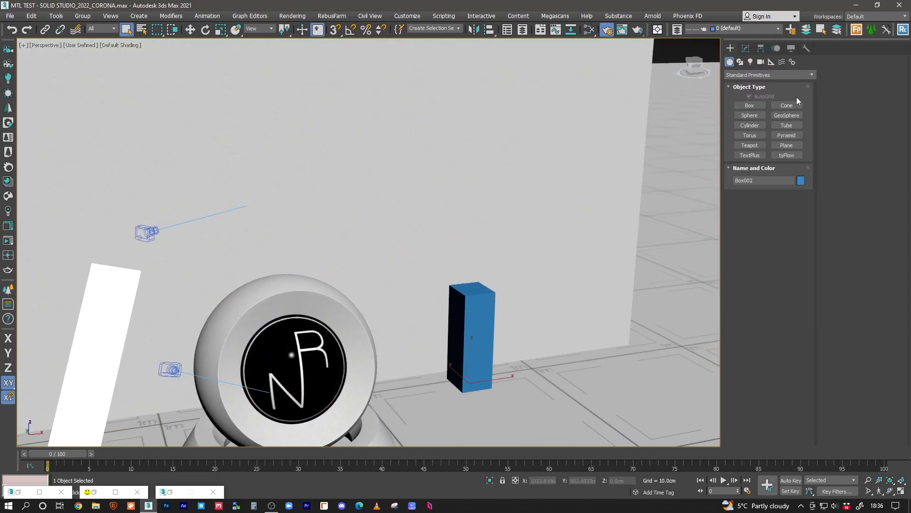
Set the second box's height to 175 cm as a person-height reference
left_click(745, 48)
double_click(781, 350)
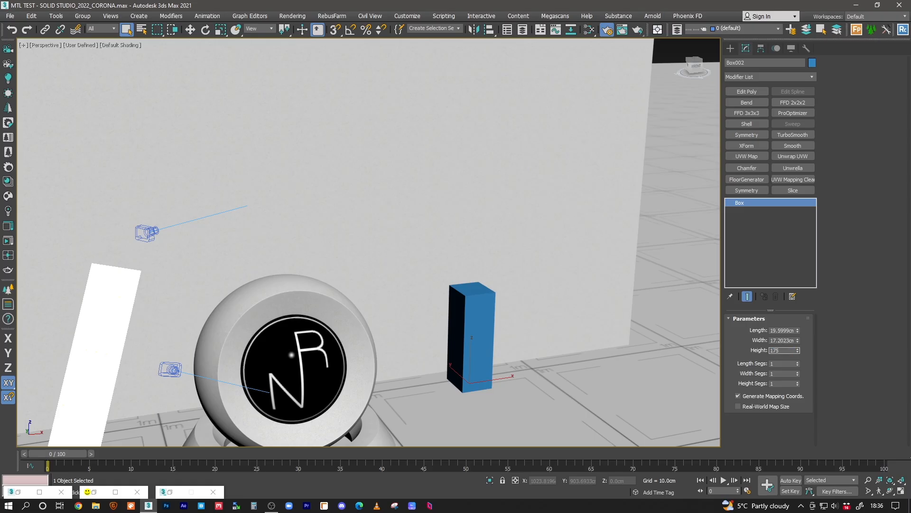
key("Return")
Examine the wall texture up close beside the top of the reference box, at a standing person's eye level
middle_click_drag(467, 271, 446, 337)
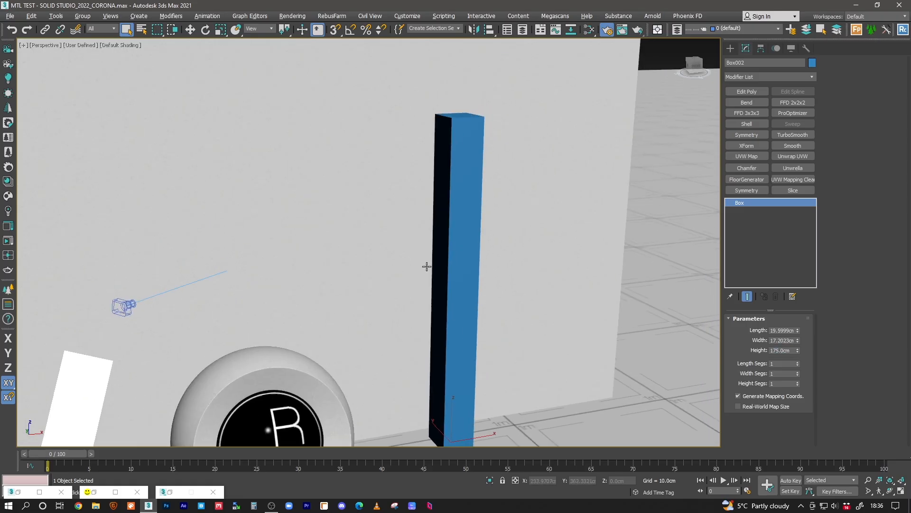
middle_click_drag(426, 267, 449, 325, "alt")
key("w")
scroll(439, 281, "up", 2)
middle_click_drag(437, 275, 451, 244, "alt")
scroll(380, 252, "up", 2)
scroll(469, 230, "up", 2)
middle_click_drag(526, 253, 491, 413)
middle_click_drag(493, 165, 461, 216)
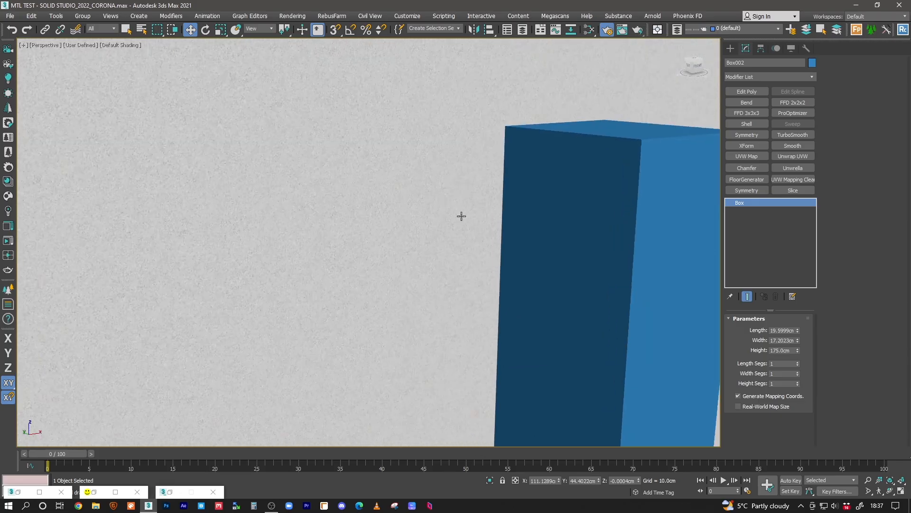
Set the wall's UVW mapping length, width and height to 200 cm and check the texture scale beside the reference box
middle_click_drag(425, 248, 466, 152)
scroll(437, 175, "down", 3)
middle_click_drag(417, 202, 455, 151)
left_click(398, 199)
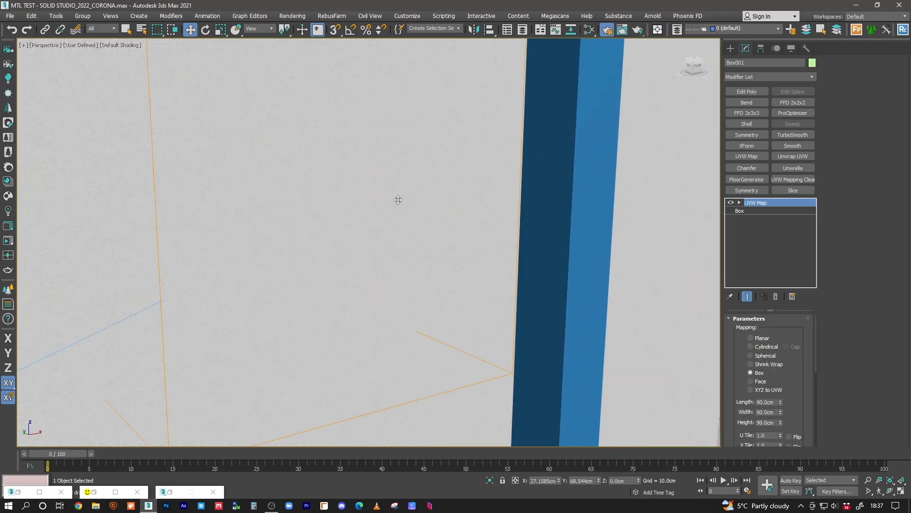
type("200")
key("Tab")
type("200")
key("Tab")
type("200")
key("Return")
mouse_move(222, 258)
middle_mouse_down()
mouse_move(340, 215)
mouse_move(358, 166)
mouse_move(452, 213)
mouse_move(408, 195)
mouse_move(415, 209)
mouse_move(376, 215)
mouse_move(429, 224)
mouse_move(299, 220)
mouse_move(354, 212)
mouse_move(433, 245)
middle_mouse_up()
scroll(311, 228, "down", 3)
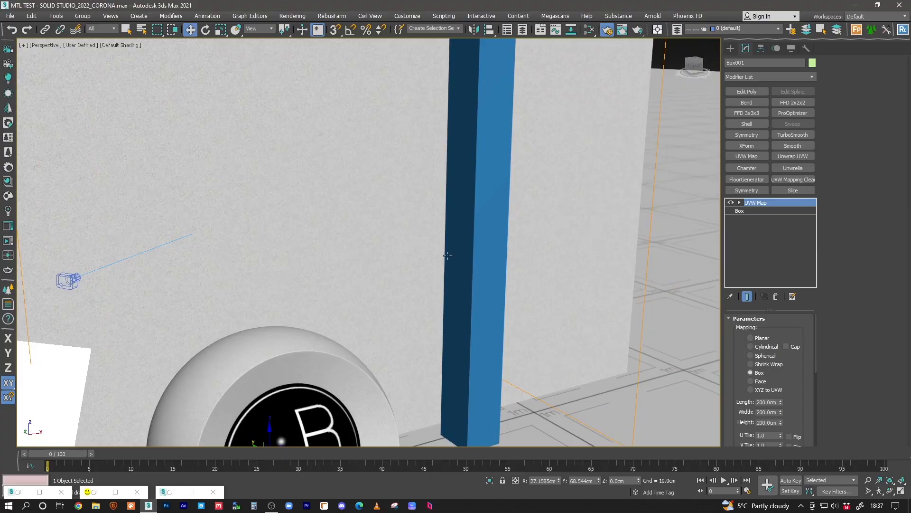
Delete the height reference box and the wall box, and select and frame the material preview sphere
left_click(462, 321)
key("Delete")
middle_click_drag(360, 329, 432, 207, "alt")
left_click(452, 176)
key("Delete")
left_click(332, 166)
middle_click_drag(345, 178, 364, 243, "alt")
scroll(342, 242, "up", 4)
middle_click_drag(364, 243, 346, 184)
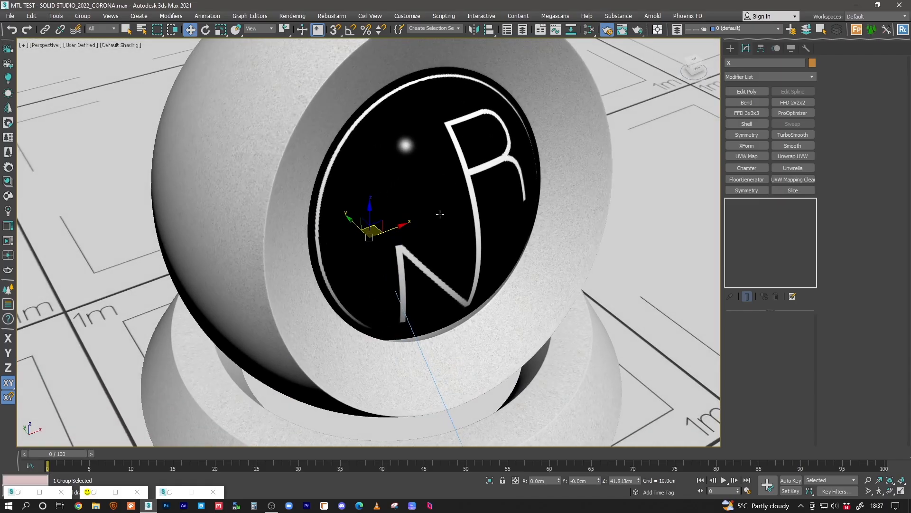
middle_click_drag(456, 183, 412, 156)
Open the Slate Material Editor at the CoronaLegacyMtl wall paint and its bump bitmap, and enlarge the editor window
left_click(589, 29)
scroll(579, 237, "down", 3)
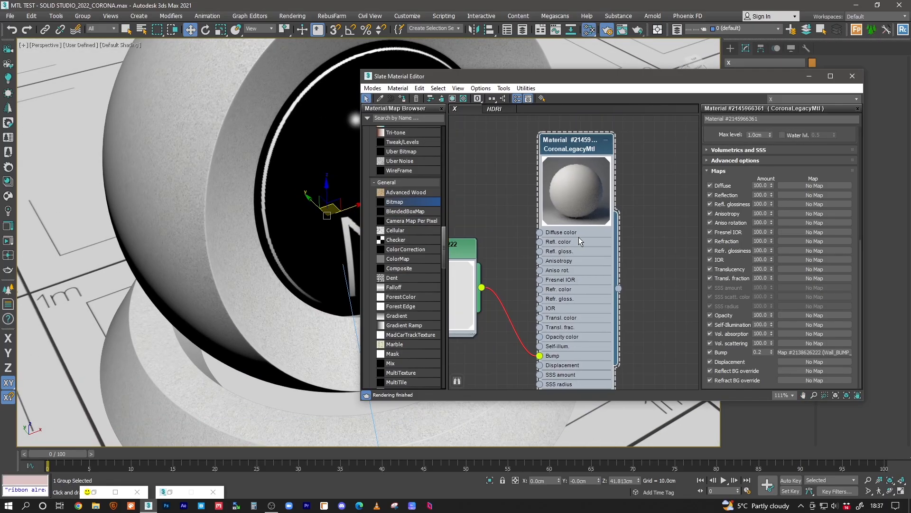
middle_click_drag(565, 229, 596, 238)
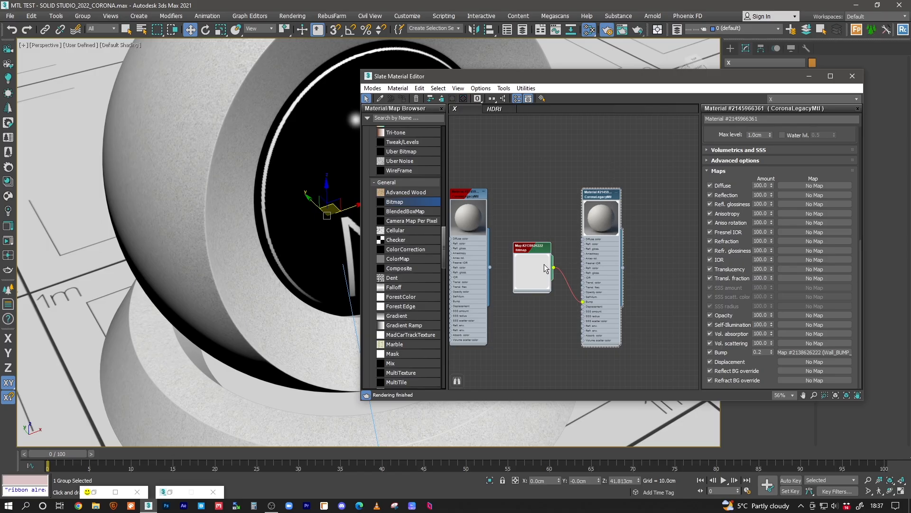
scroll(580, 258, "up", 5)
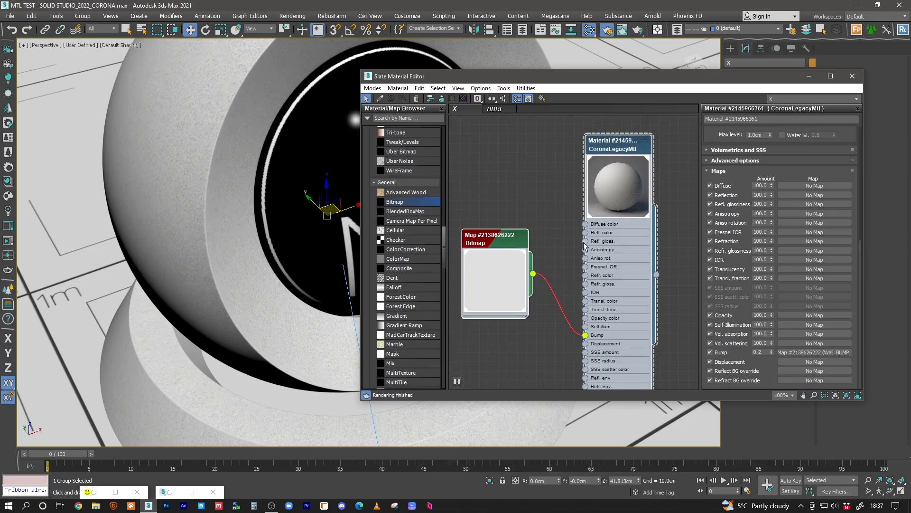
left_click_drag(503, 233, 493, 281)
left_click(616, 181)
left_click(606, 194)
scroll(544, 234, "down", 3)
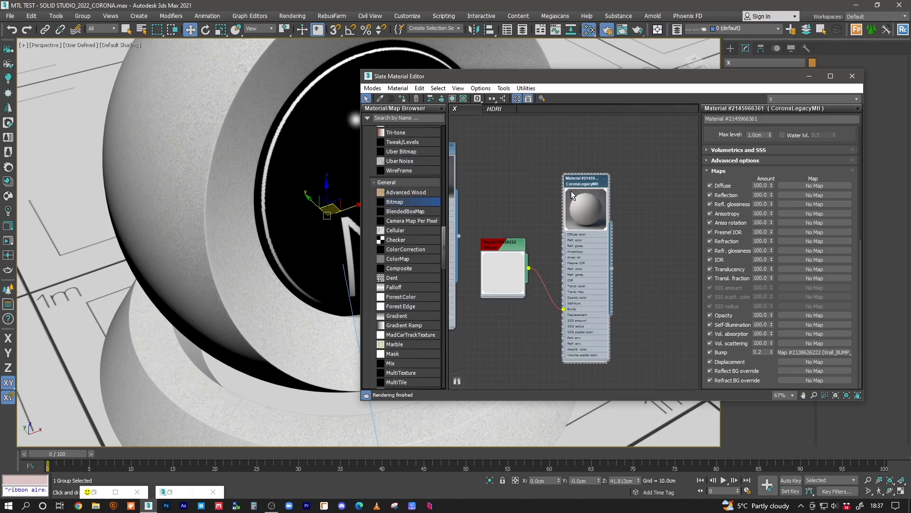
middle_click_drag(555, 233, 497, 234)
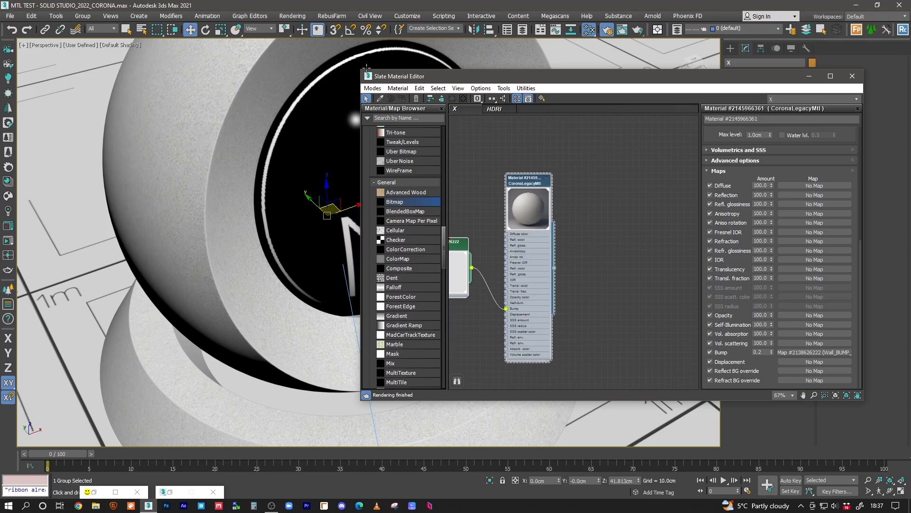
left_click_drag(359, 69, 219, 61)
Duplicate the CoronaLegacyMtl node with its bump connection and place the copy beside the original, leaving room between them
scroll(398, 167, "up", 3)
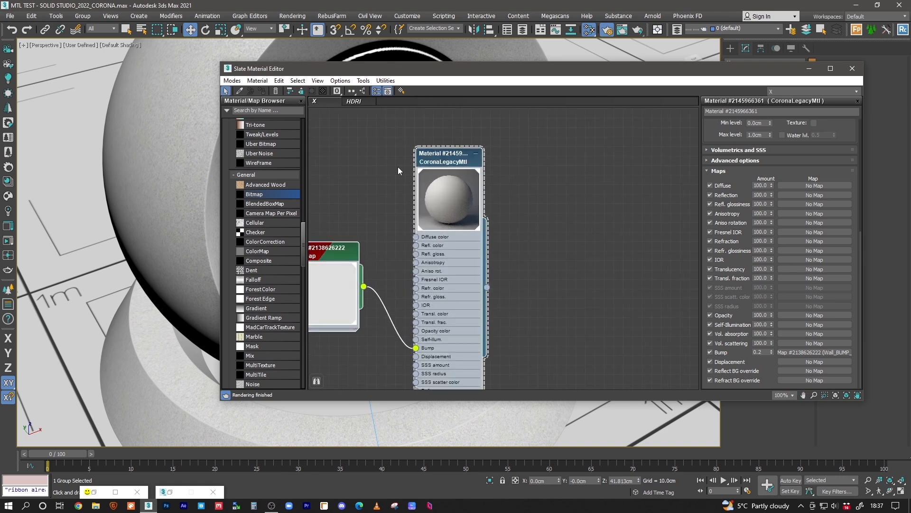
middle_click_drag(457, 198, 443, 210)
left_click(488, 151)
left_click_drag(494, 175, 631, 157, "shift")
middle_click_drag(663, 159, 530, 148)
left_click_drag(529, 148, 596, 147)
Add a Mix map and a CoronaMix map one above the other between the two CoronaLegacyMtl nodes
left_click_drag(301, 241, 304, 199)
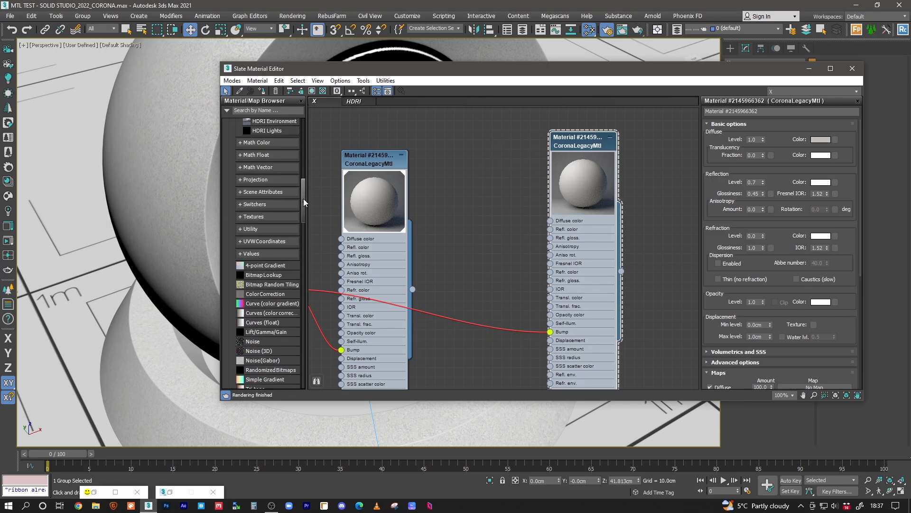
left_click_drag(303, 198, 292, 254)
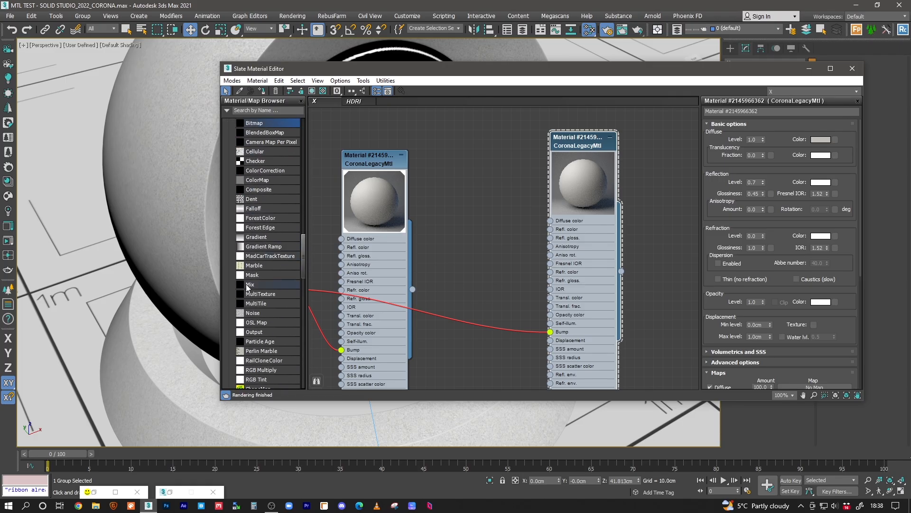
left_click_drag(247, 285, 467, 171)
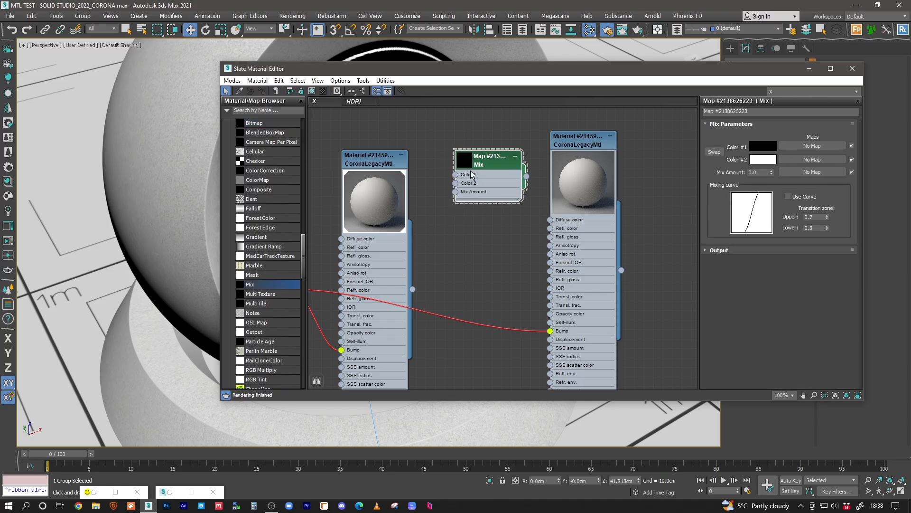
left_click_drag(305, 247, 483, 229)
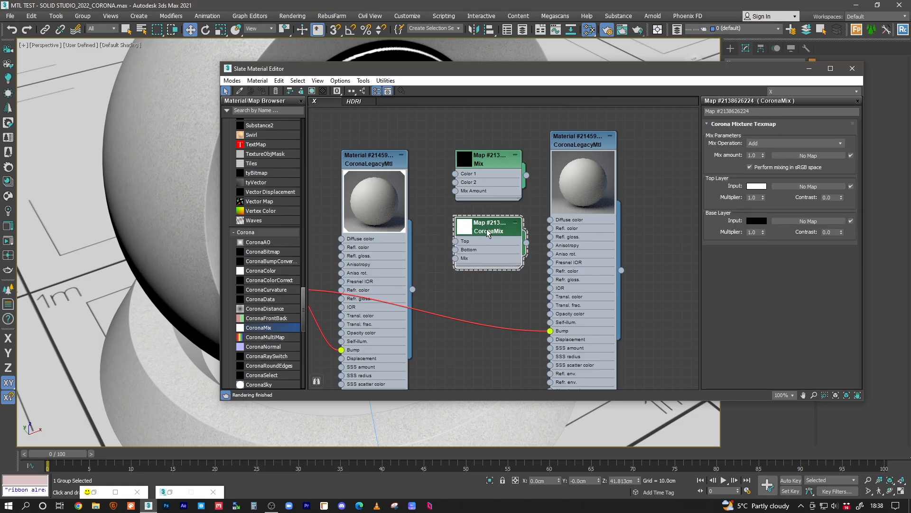
left_click_drag(585, 150, 614, 150)
left_click(489, 230)
middle_click_drag(520, 219, 496, 220)
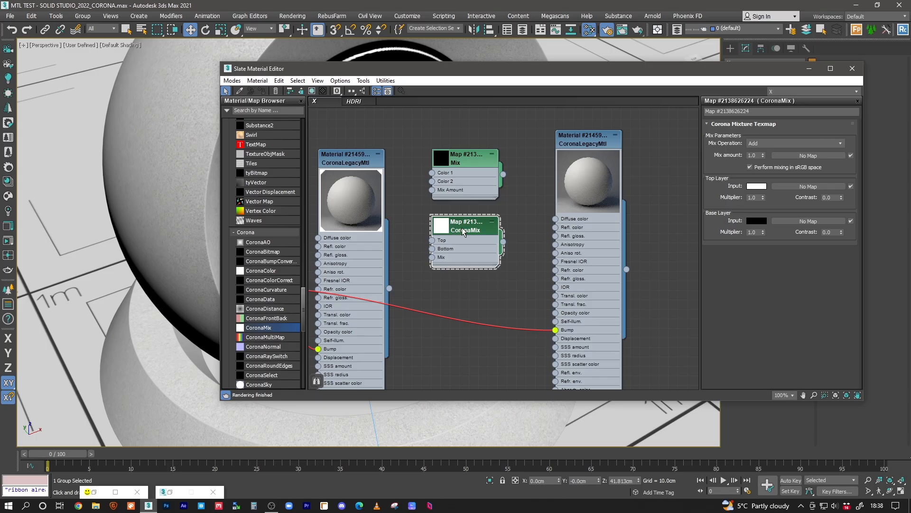
Set the CoronaMix operation to Mix and review the other available blend operations
left_click(762, 144)
left_click(750, 190)
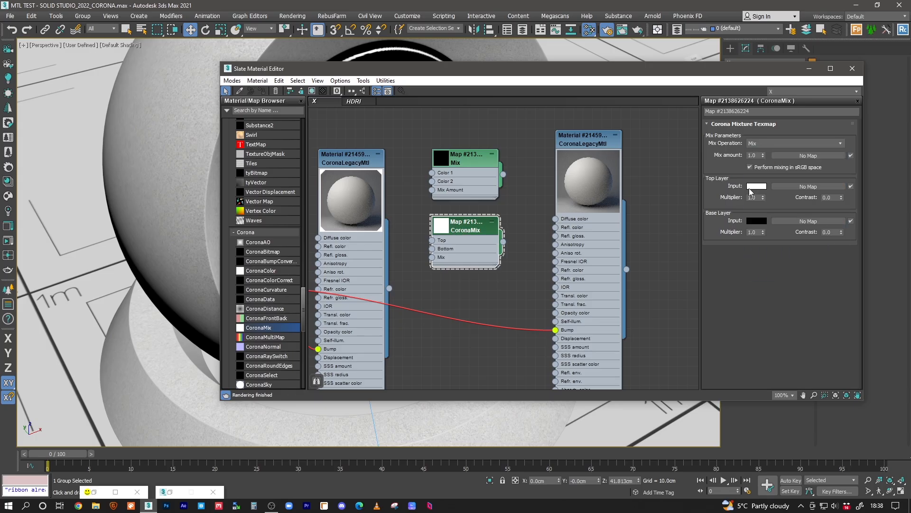
left_click(760, 144)
left_click(761, 145)
left_click(761, 144)
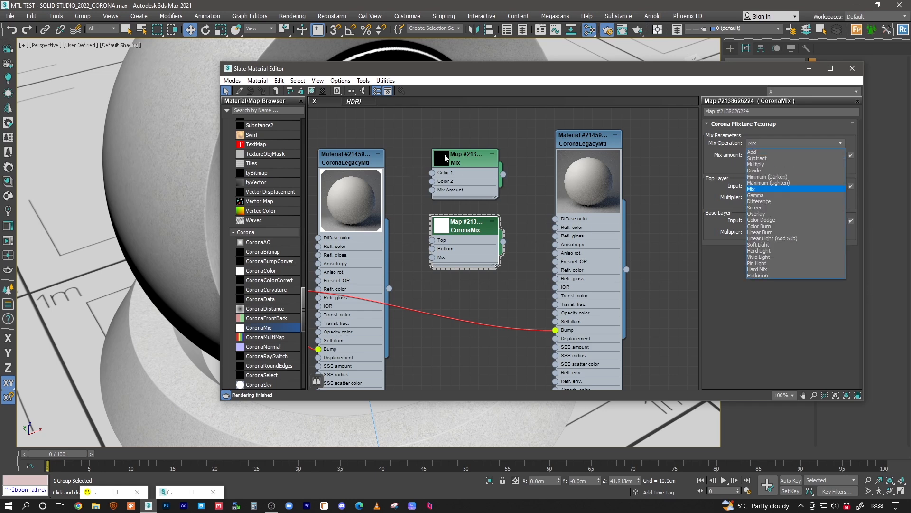
left_click(473, 222)
left_click_drag(459, 163, 460, 152)
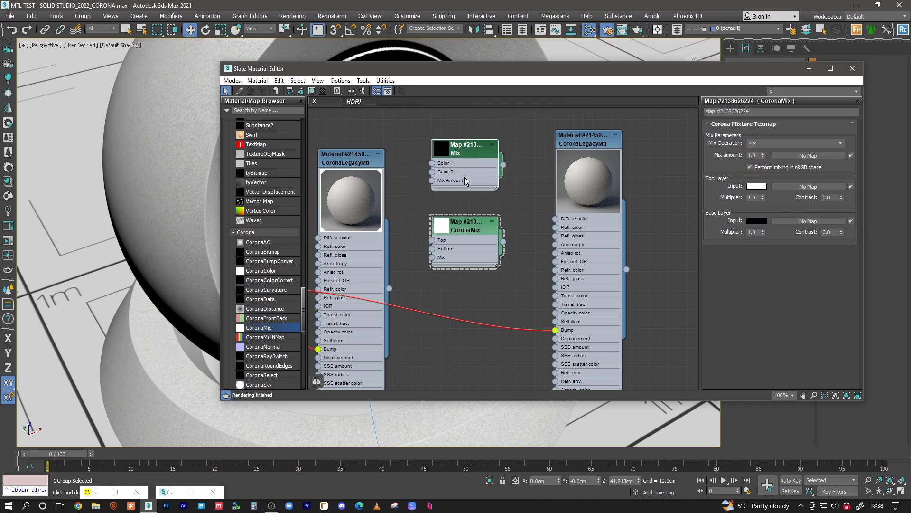
left_click(470, 230)
left_click(768, 147)
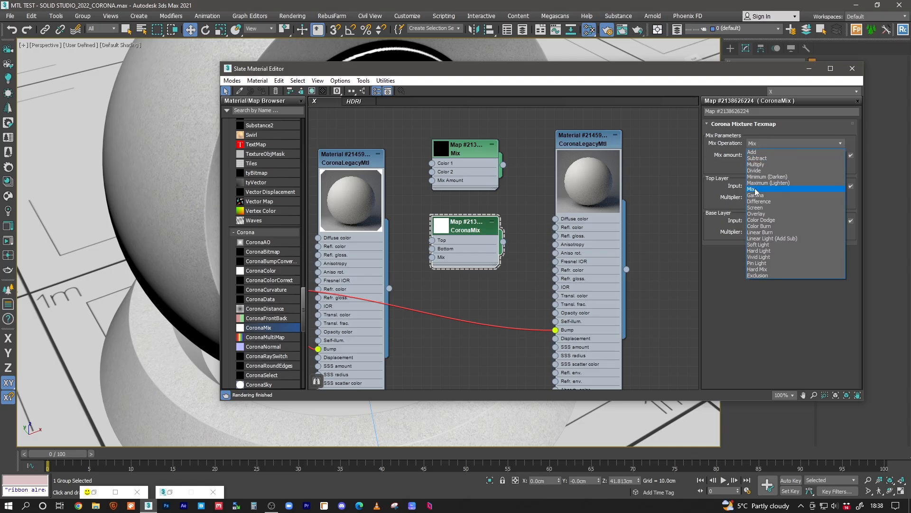
left_click(760, 184)
left_click_drag(464, 233, 473, 232)
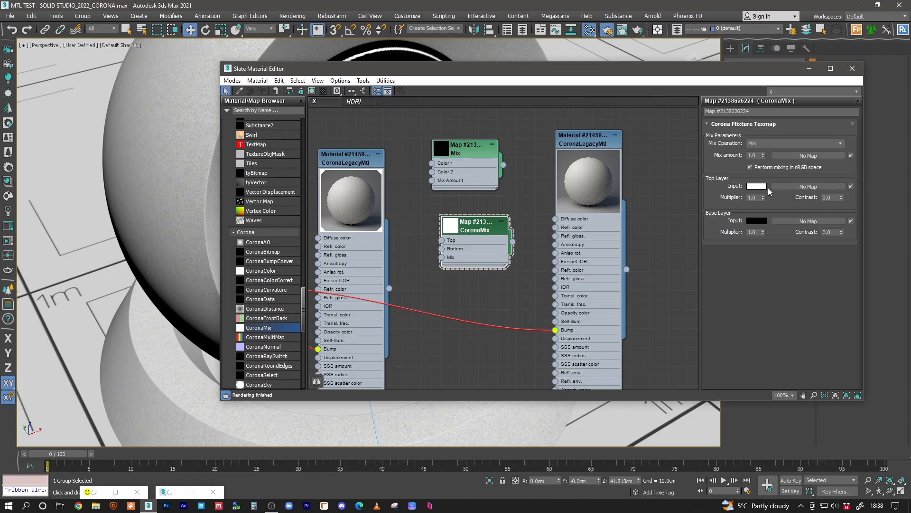
Copy the duplicated material's diffuse colour into the top layer input of the CoronaMix map
left_click(575, 144)
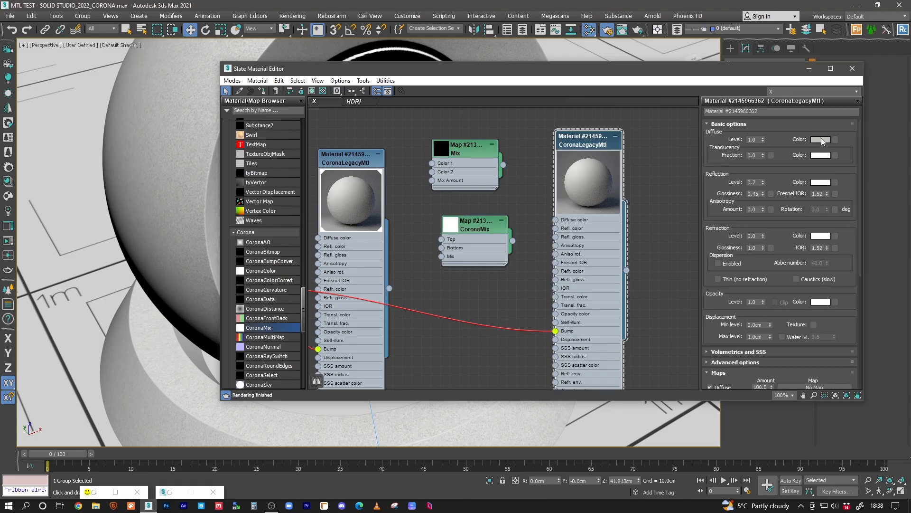
left_click(477, 226)
right_click(756, 188)
left_click(776, 203)
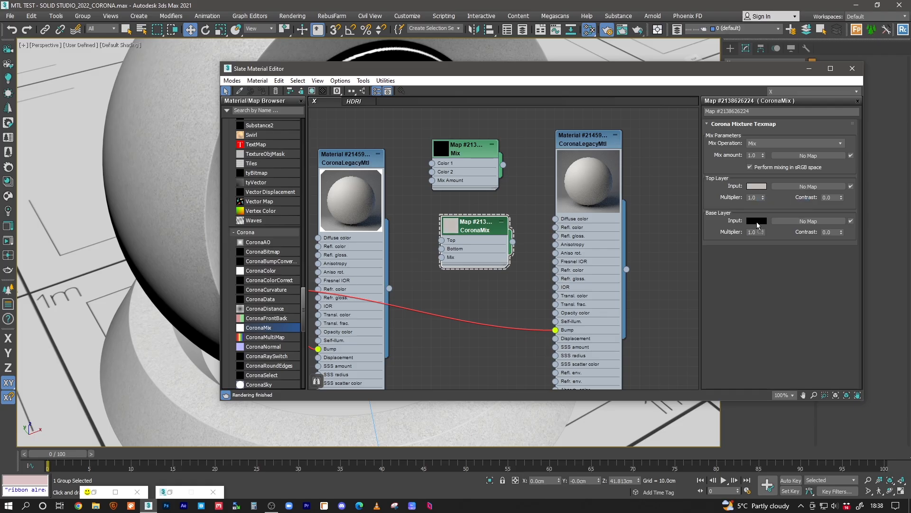
Copy the CoronaMix top layer colour to its base layer and change the base layer to a darker grey
left_click_drag(758, 225, 758, 225)
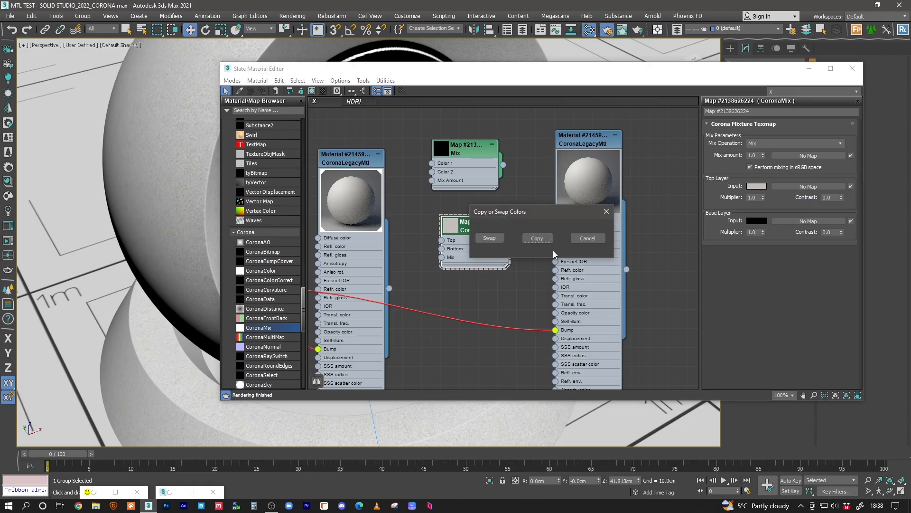
left_click(541, 242)
left_click(756, 221)
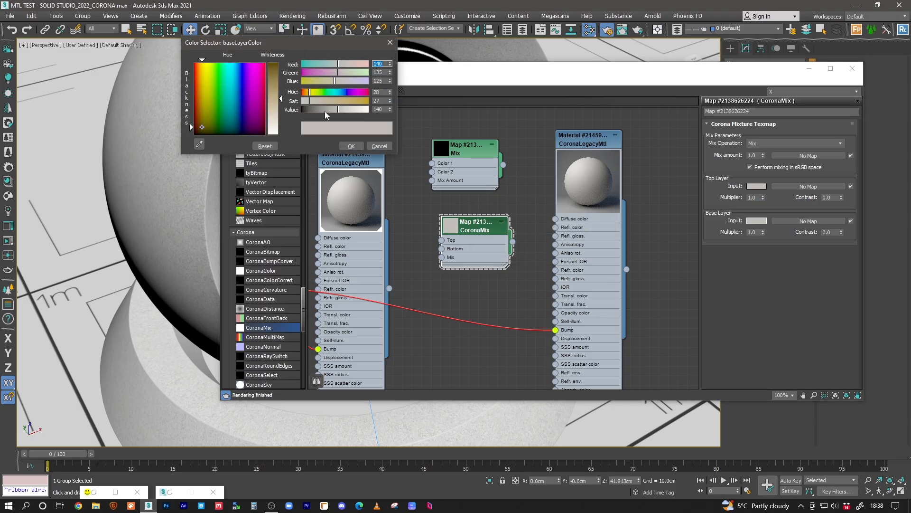
left_click(352, 146)
Duplicate the bump bitmap node, load DIRT.png into the copy, and connect it to the Mix input of CoronaMix
middle_click_drag(425, 202, 565, 199)
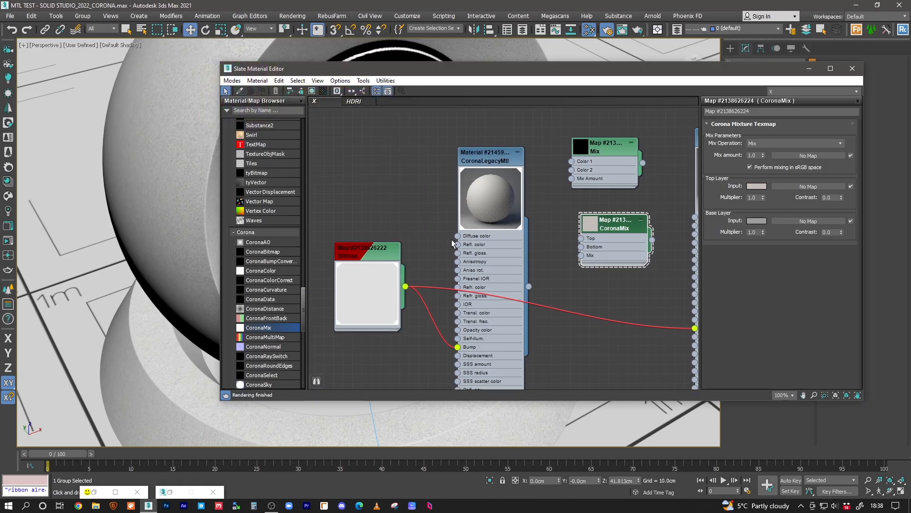
left_click_drag(382, 256, 571, 123, "shift")
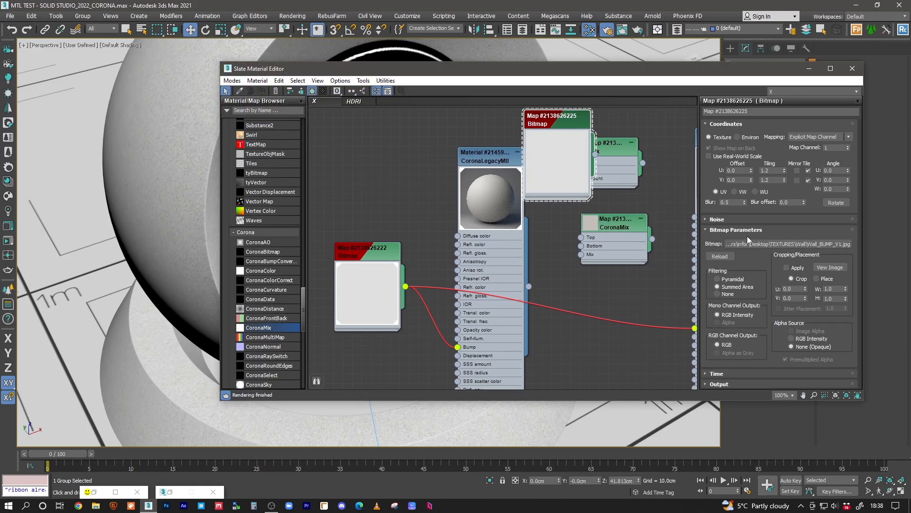
left_click(748, 244)
double_click(82, 76)
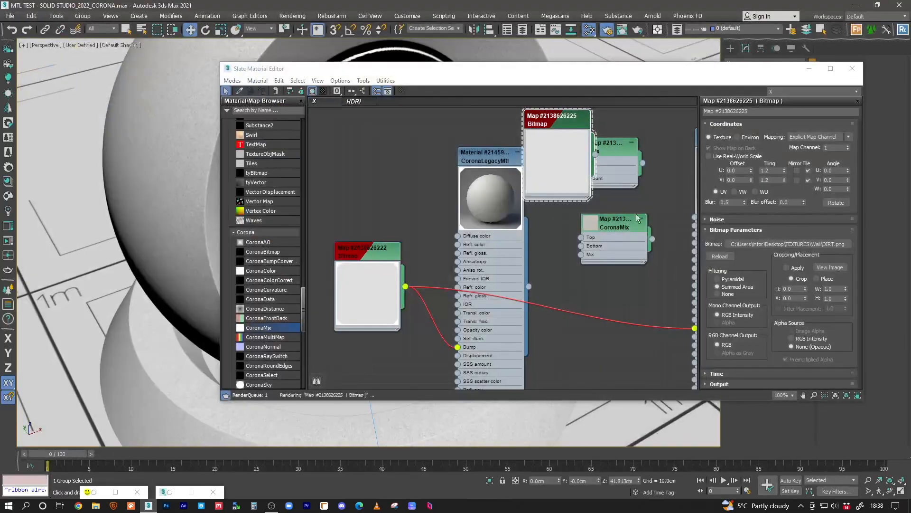
left_click_drag(485, 151, 429, 160)
middle_click_drag(511, 174, 469, 199)
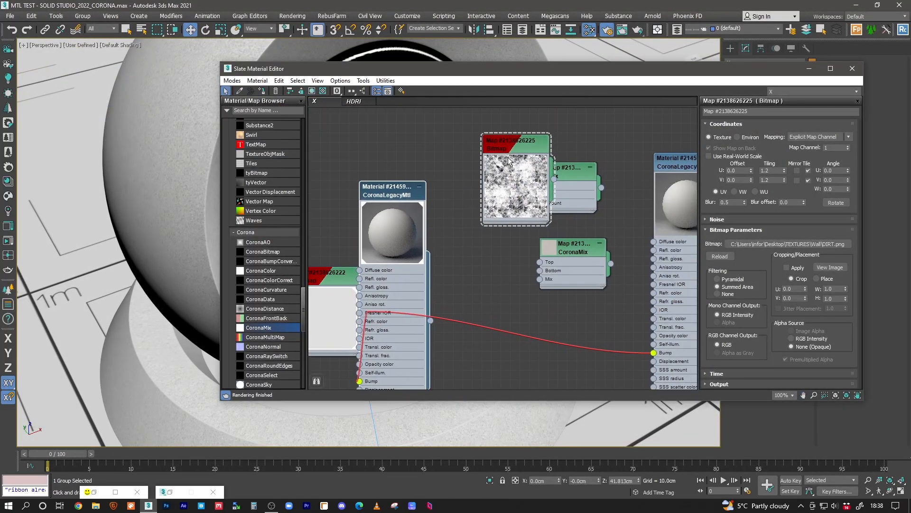
left_click_drag(500, 161, 452, 190)
left_click_drag(507, 209, 540, 279)
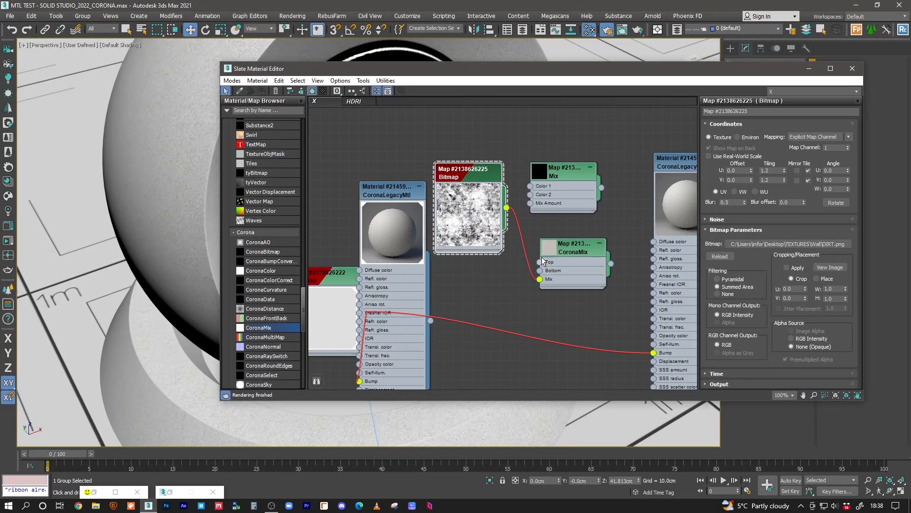
Copy the CoronaMix top and base layer colours into Color #1 and Color #2 of the Mix map
double_click(572, 248)
right_click(763, 186)
double_click(573, 176)
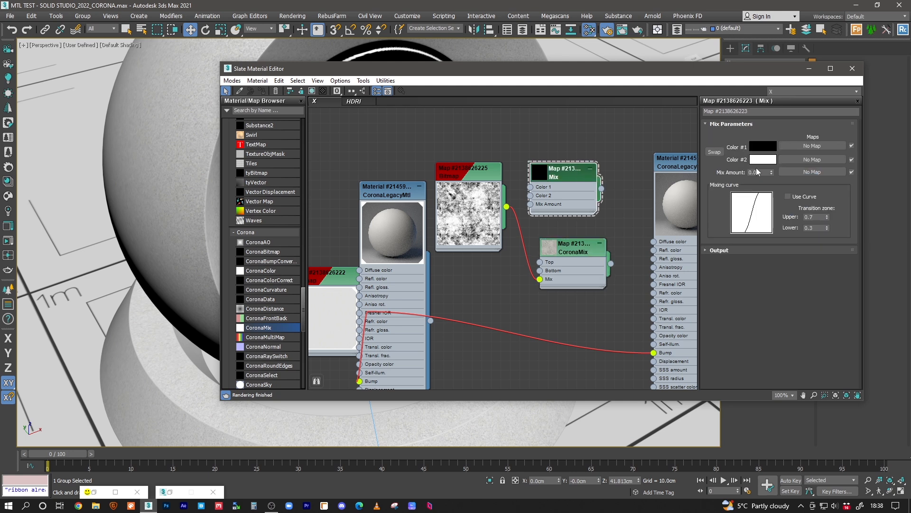
right_click(764, 150)
double_click(578, 254)
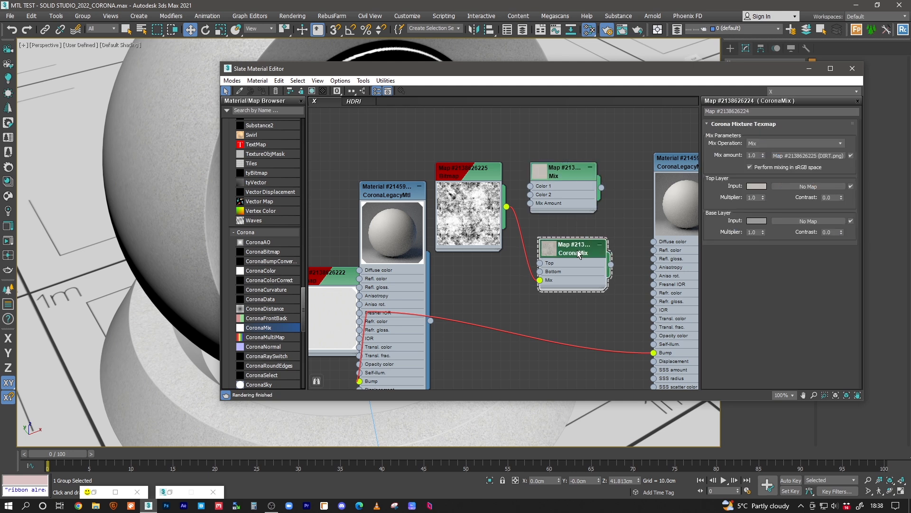
right_click(763, 220)
left_click(779, 226)
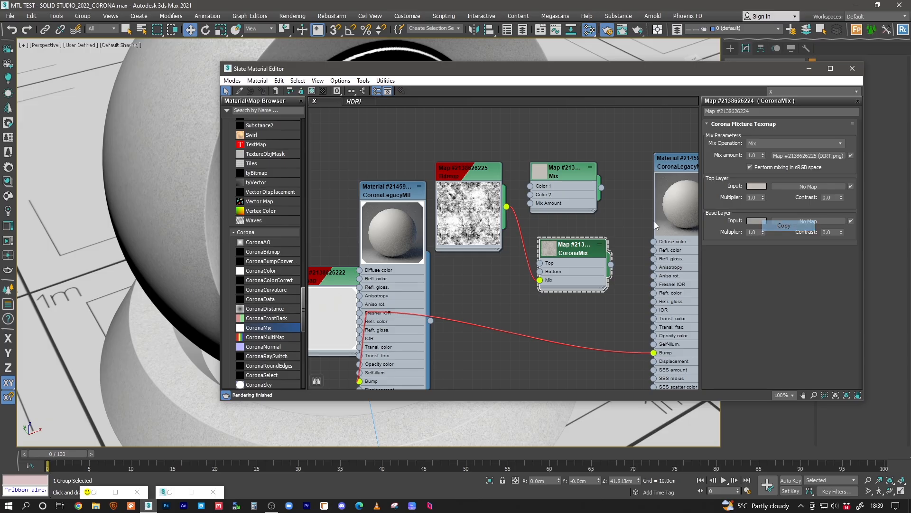
double_click(564, 174)
right_click(759, 162)
left_click(781, 181)
Connect the DIRT.png bitmap to the Mix map's Mix Amount and enlarge both mix nodes' previews, one above the other
left_click_drag(506, 207, 540, 204)
double_click(540, 173)
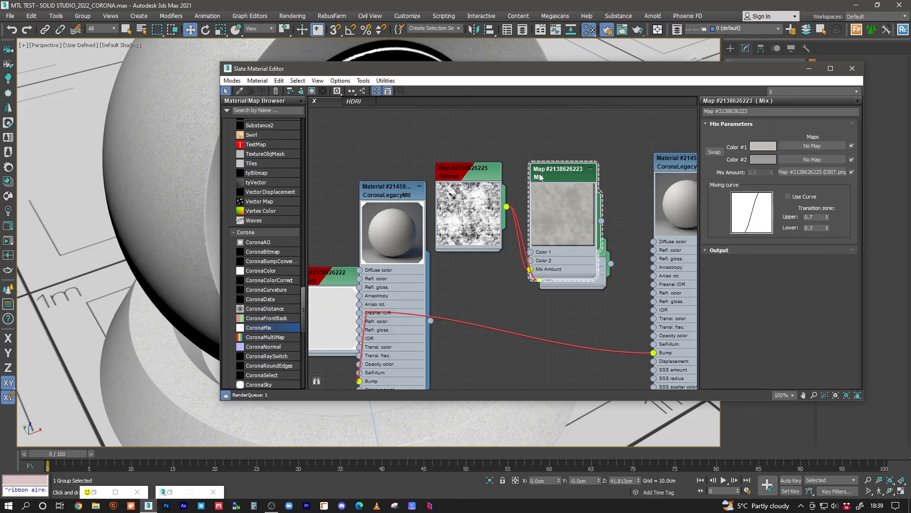
left_click_drag(558, 171, 556, 134)
double_click(550, 251)
left_click_drag(563, 251, 553, 261)
Space the Mix and CoronaMix nodes apart and compare their preview results
middle_click_drag(562, 265, 475, 235)
scroll(487, 224, "up", 2)
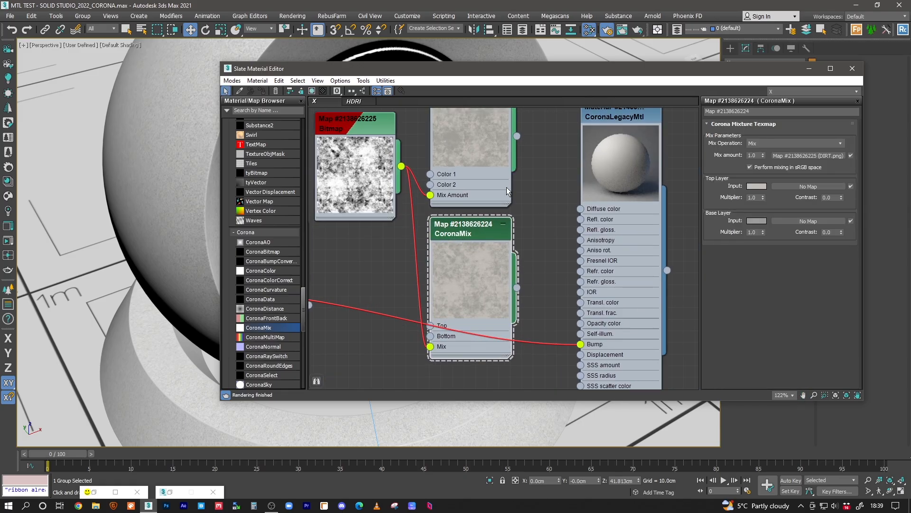
middle_click_drag(506, 187, 498, 236)
middle_click_drag(528, 313, 522, 270)
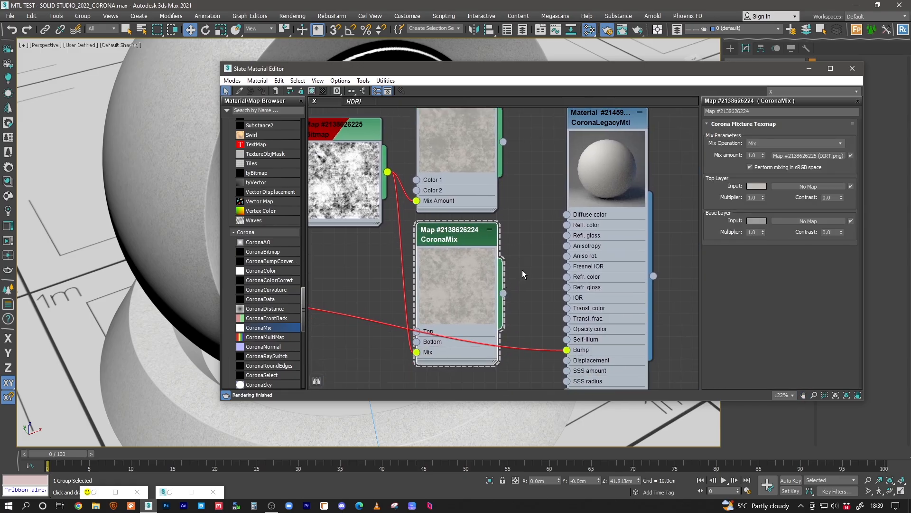
middle_click_drag(497, 237, 503, 252)
left_click_drag(463, 259, 455, 279)
middle_click_drag(453, 240, 462, 310)
mouse_move(451, 172)
left_mouse_down()
mouse_move(476, 166)
mouse_move(452, 173)
left_mouse_up()
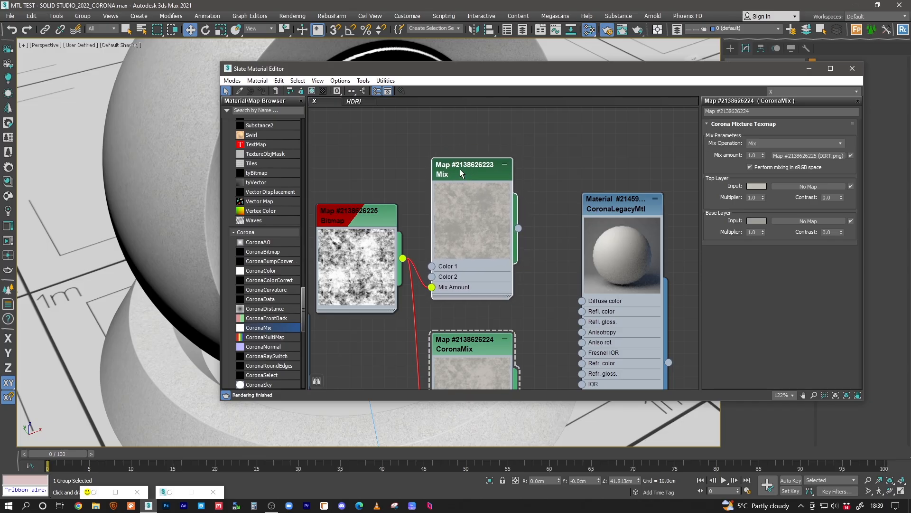
Align the Mix and CoronaMix nodes one above the other between the DIRT.png bitmap and the CoronaLegacyMtl node
left_click_drag(381, 222, 359, 246)
left_click_drag(452, 171, 481, 167)
middle_click_drag(544, 235, 529, 199)
left_click_drag(468, 123, 445, 132)
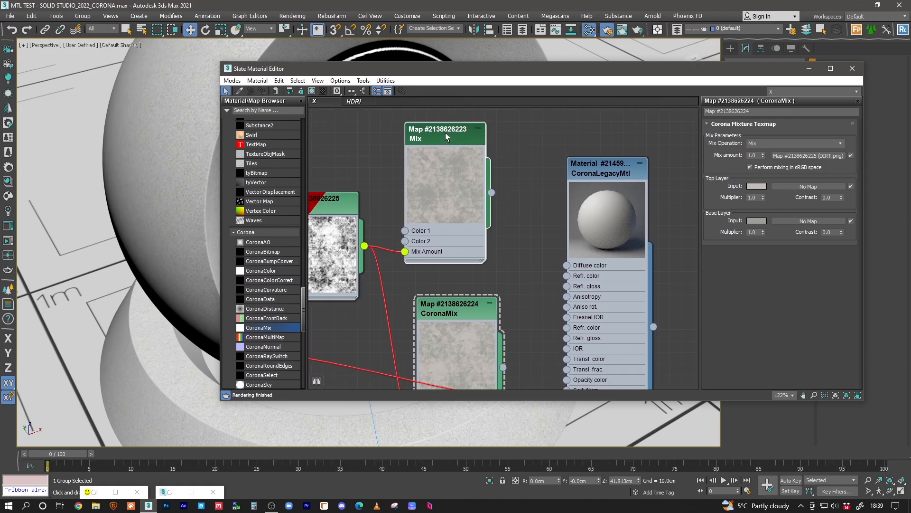
middle_click_drag(489, 277, 512, 233)
left_click_drag(488, 267, 476, 255)
middle_click_drag(492, 249, 473, 260)
scroll(472, 260, "down", 3)
left_click_drag(451, 261, 445, 298)
left_click_drag(455, 162, 446, 170)
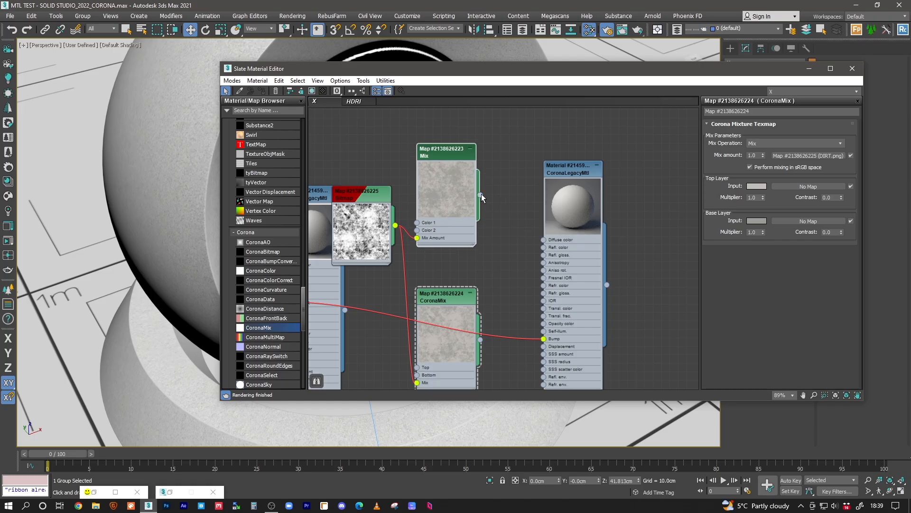
Connect the Mix map to the material's Diffuse color, display the DIRT.png map in the viewport, and open the Mix parameters
left_click_drag(539, 233, 544, 240)
left_click(569, 169)
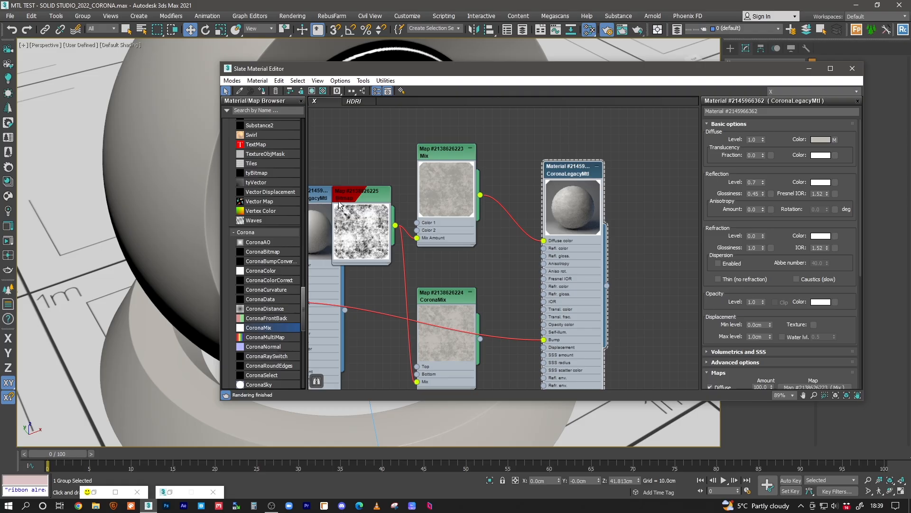
left_click(366, 193)
left_click(312, 90)
middle_click_drag(149, 247, 208, 226, "alt")
left_click(416, 190)
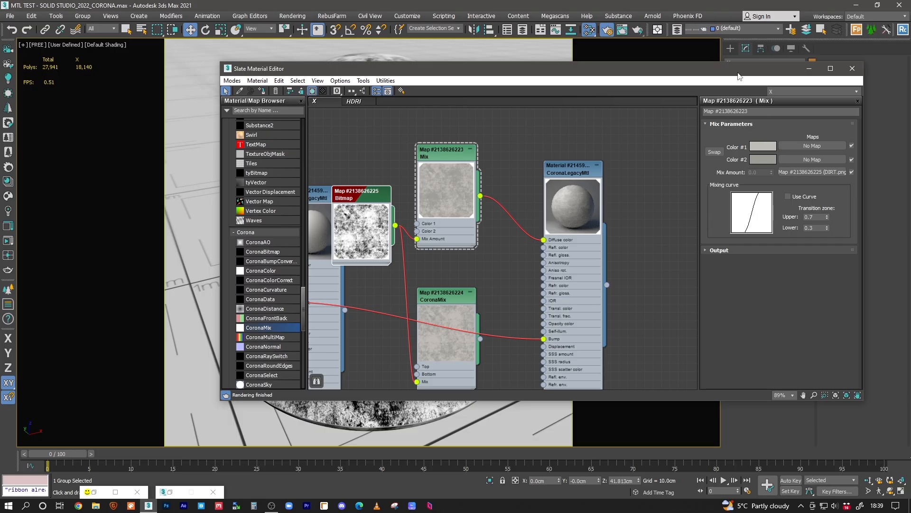
Minimize the material editor, start Corona interactive rendering, and enlarge the frame buffer to show the whole shader ball
left_click_drag(738, 73, 634, 169)
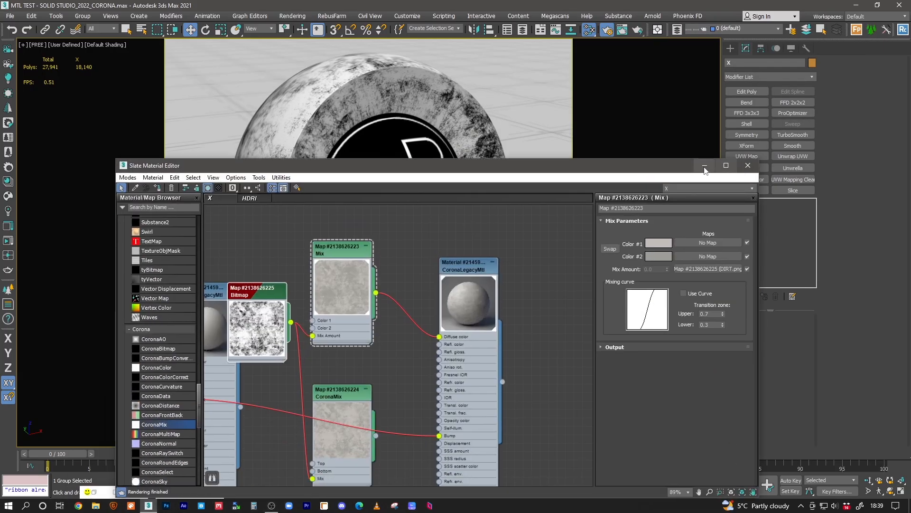
left_click(705, 168)
left_click(9, 241)
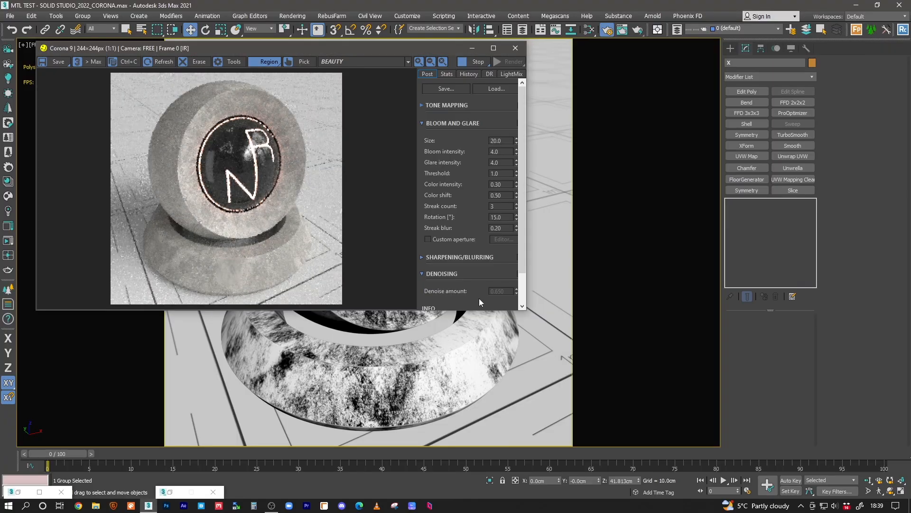
left_click_drag(525, 311, 526, 433)
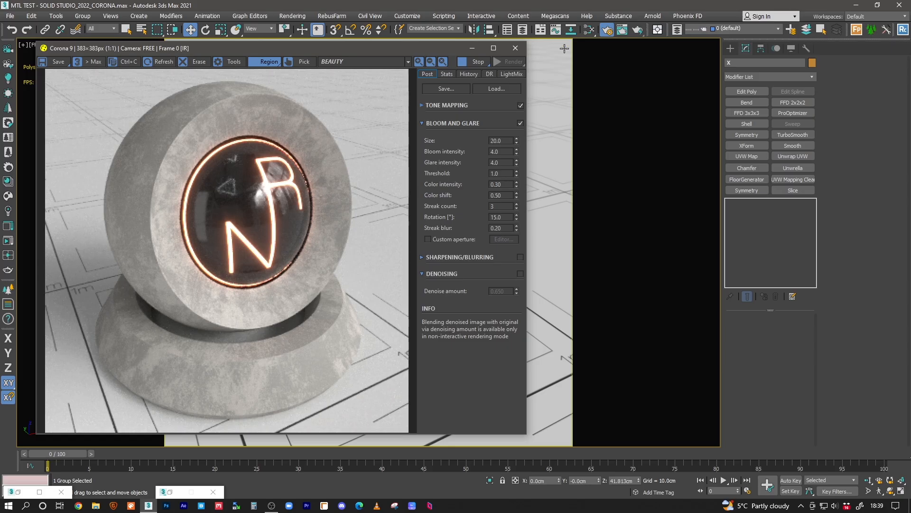
Reopen the material editor beside the render and set the Mix map's Color #1 to a muted blue, hue 135 and saturation about 68
left_click(590, 31)
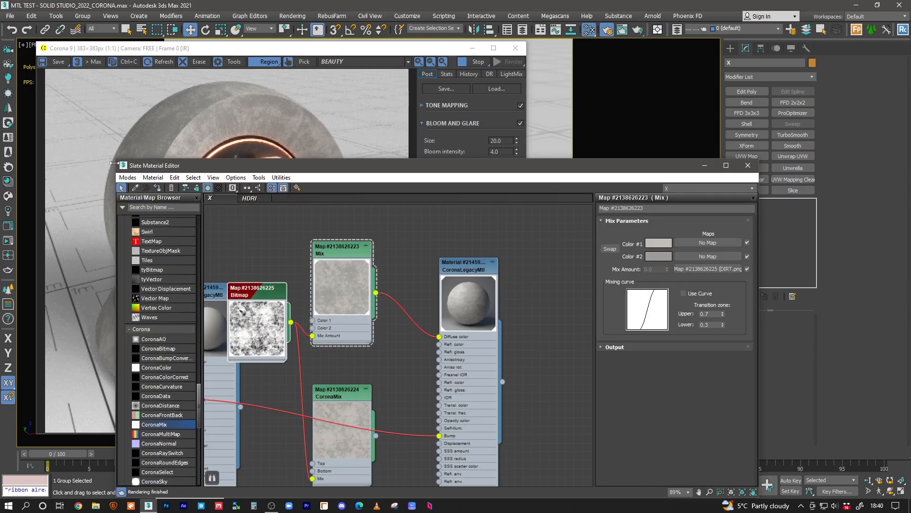
left_click_drag(114, 159, 217, 223)
left_click_drag(468, 236, 626, 95)
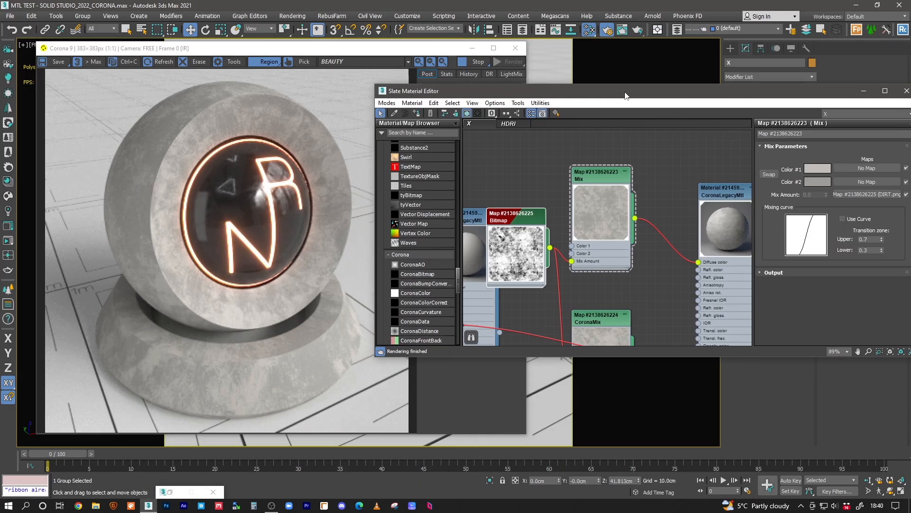
left_click(818, 170)
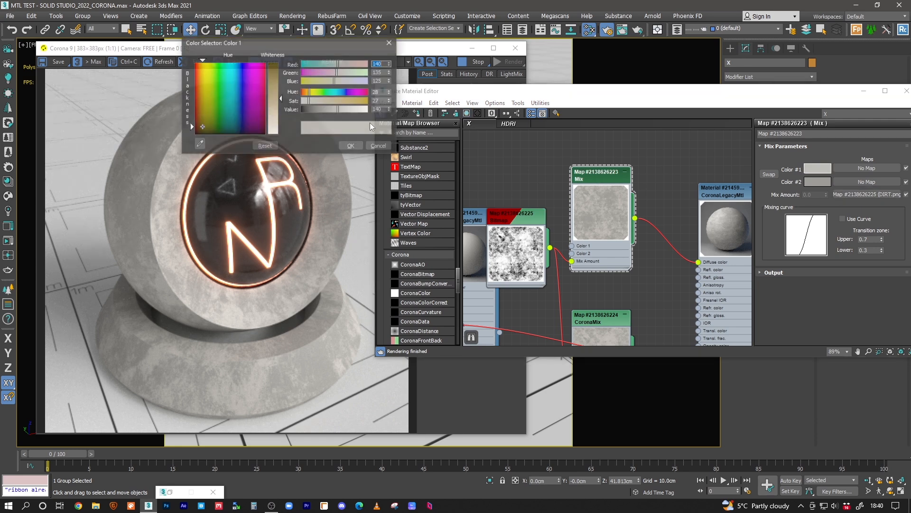
left_click(337, 92)
left_click(319, 100)
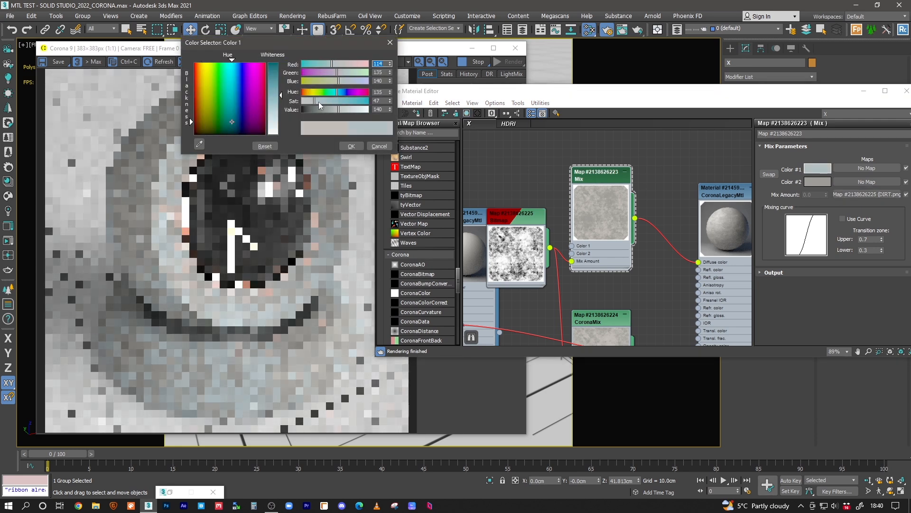
left_click(351, 146)
Copy the Mix map's Color #1 into Color #2 and adjust the copy's value to about 71
left_click_drag(816, 169, 814, 184)
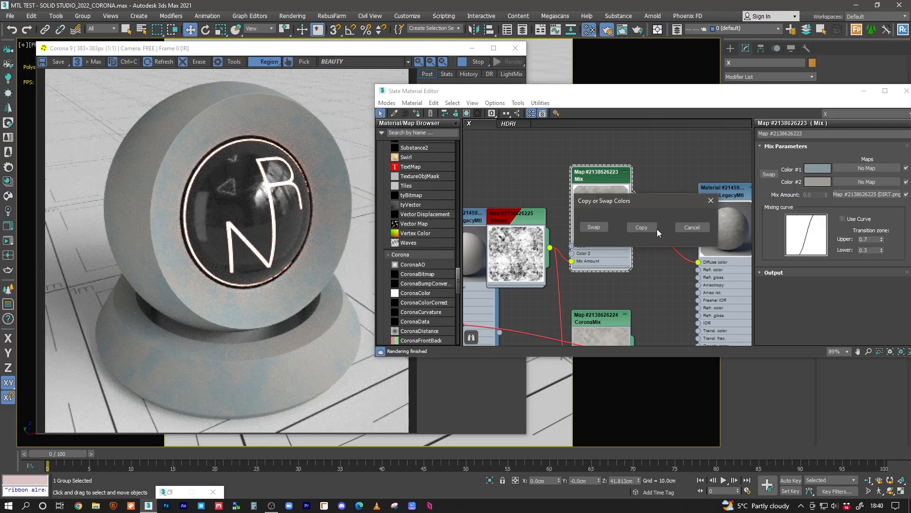
left_click(641, 227)
left_click(818, 182)
left_click_drag(324, 109, 324, 113)
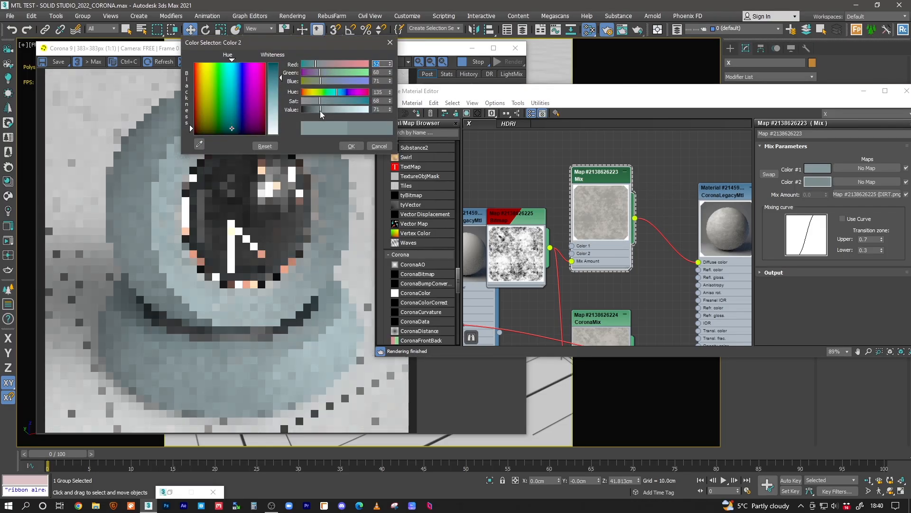
left_click(351, 146)
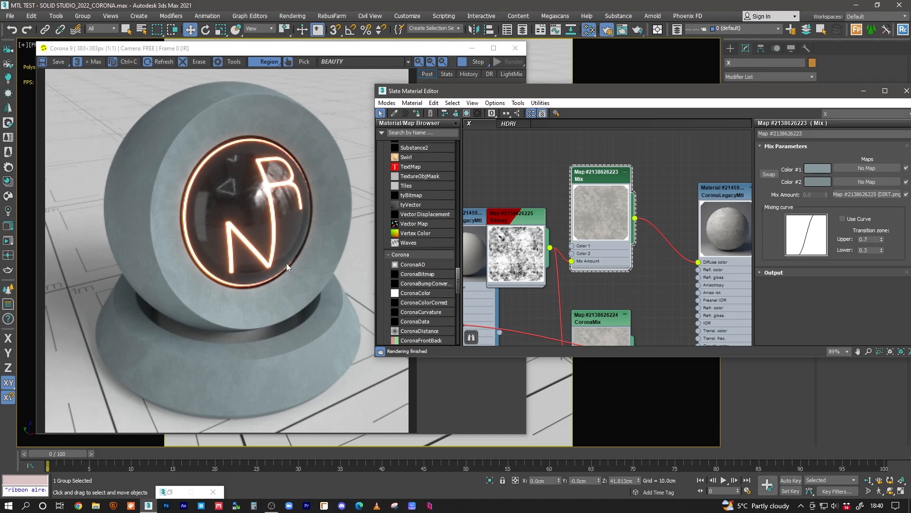
Duplicate the dirty paint CoronaLegacyMtl beside the original and open the copy's parameters
scroll(588, 247, "down", 5)
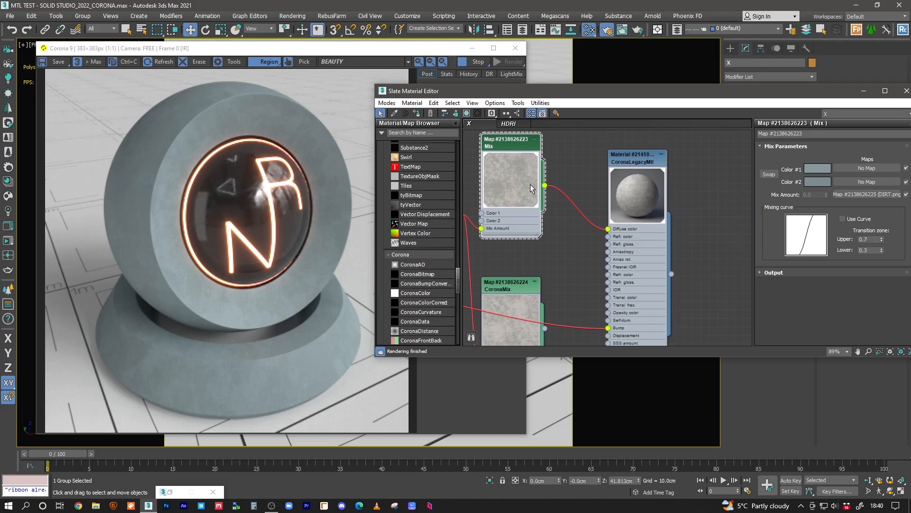
middle_click_drag(569, 235, 607, 220)
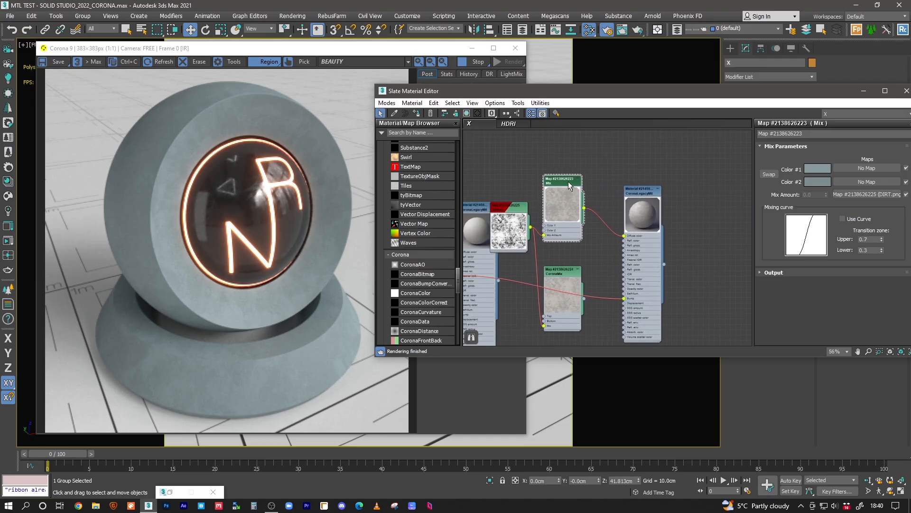
scroll(544, 261, "up", 5)
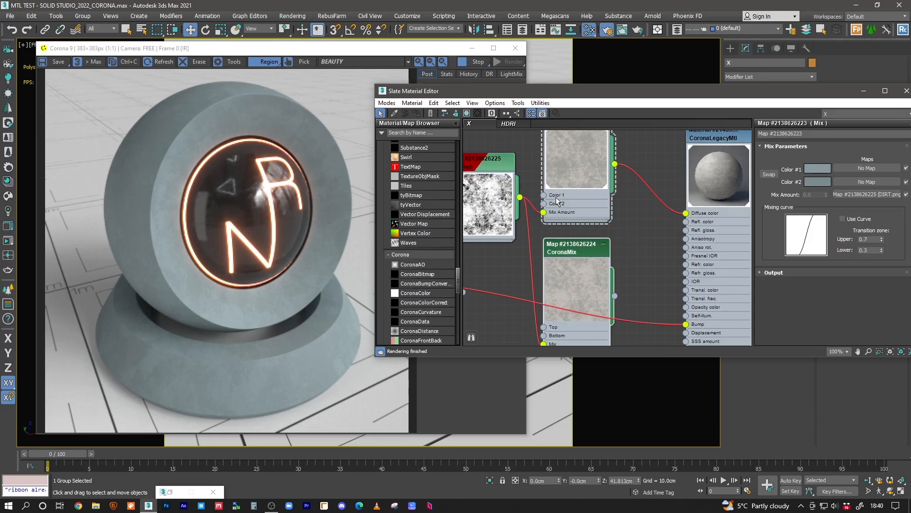
middle_click_drag(558, 203, 560, 238)
scroll(559, 237, "down", 5)
middle_click_drag(616, 221, 571, 212)
middle_click_drag(564, 208, 577, 206)
middle_click_drag(609, 205, 511, 206)
left_click_drag(504, 201, 621, 206, "shift")
double_click(616, 212)
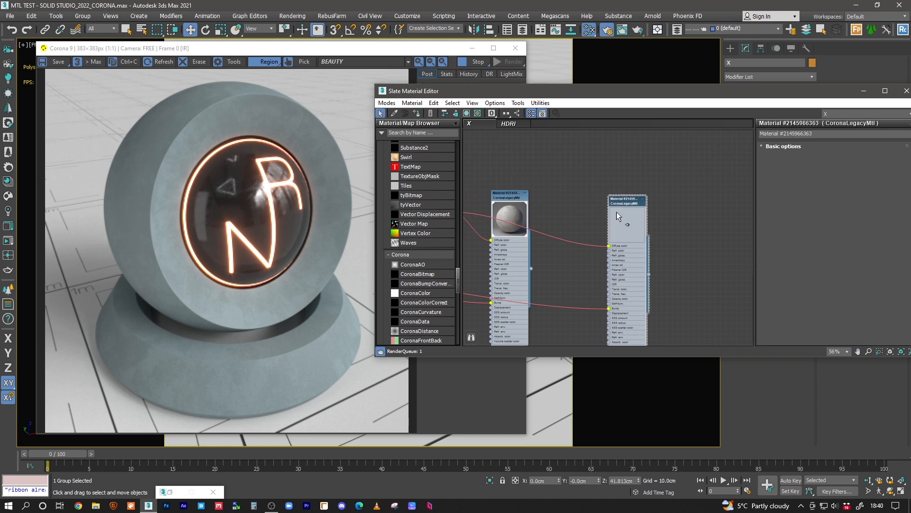
Move the material editor window for more room and space the duplicated material farther from the original
left_click_drag(587, 96, 494, 92)
left_click_drag(530, 199, 558, 200)
scroll(405, 220, "up", 1)
scroll(366, 277, "up", 2)
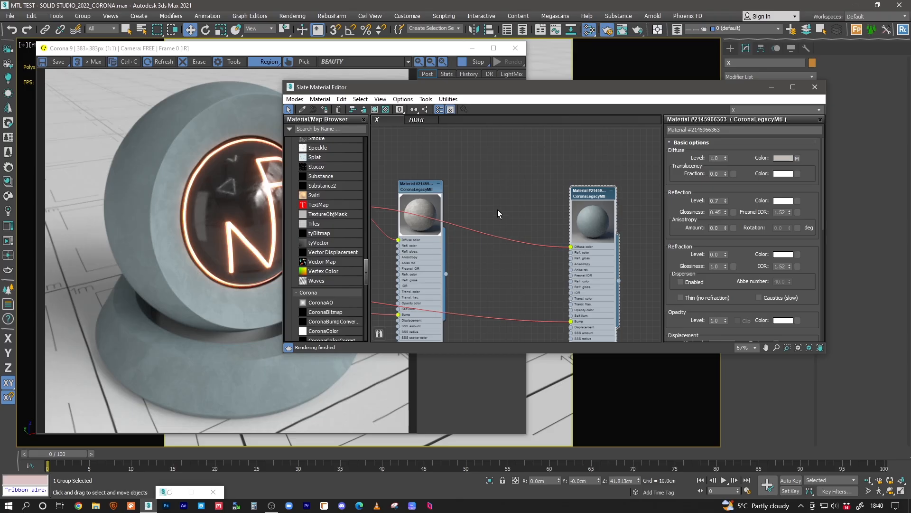
left_click_drag(571, 196, 591, 189)
Duplicate the DIRT.png bitmap node next to the copied material and load the Fabric Wallpaper image into it
middle_click_drag(431, 224, 504, 213)
middle_click_drag(418, 240, 483, 239)
left_click_drag(399, 193, 647, 155, "shift")
middle_click_drag(647, 155, 461, 180)
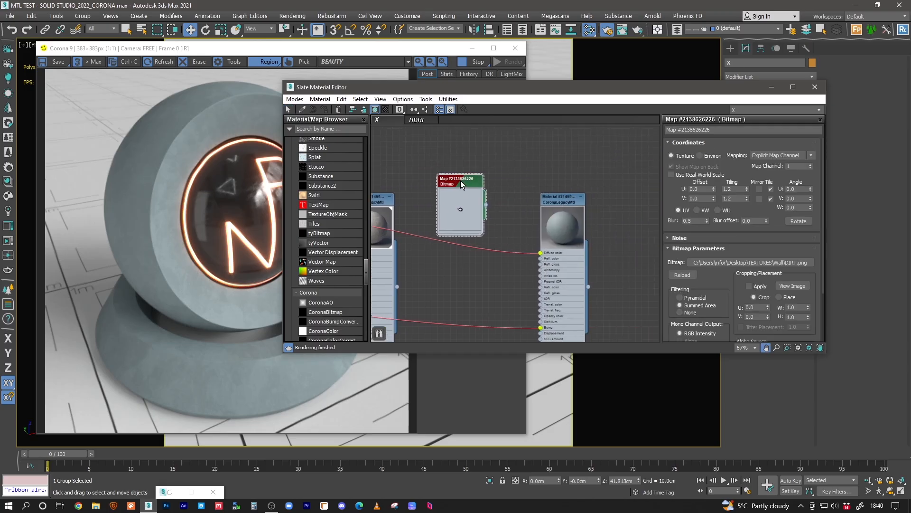
left_click(707, 264)
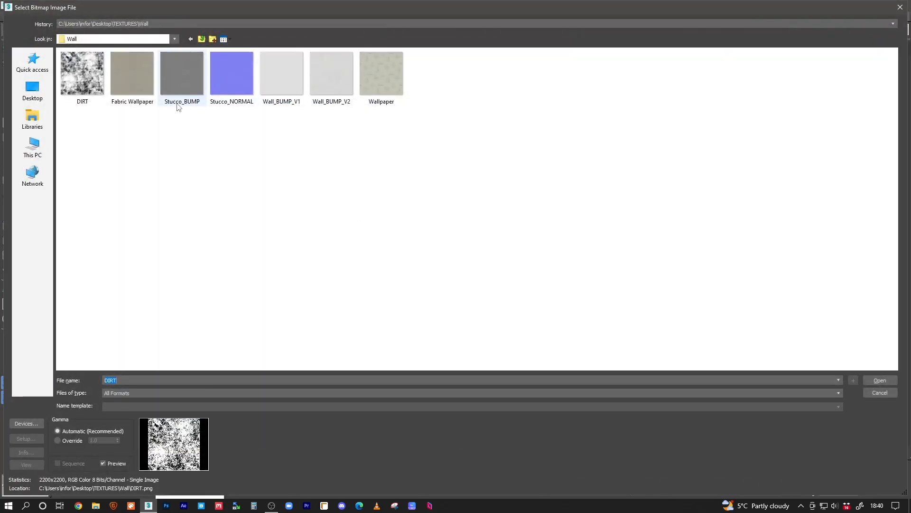
double_click(133, 87)
Maximize the material editor and examine the Fabric Wallpaper bitmap in an enlarged preview window
scroll(465, 209, "up", 3)
double_click(469, 87)
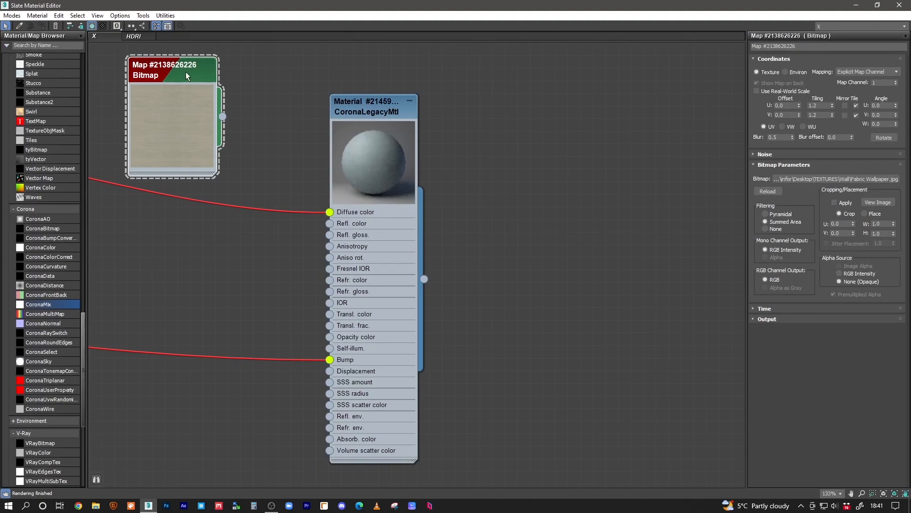
right_click(186, 73)
left_click(223, 118)
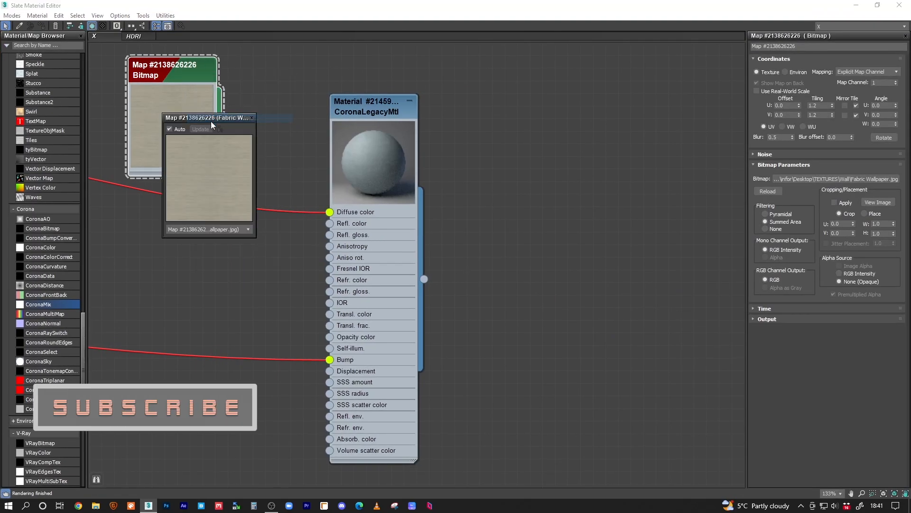
left_click_drag(257, 238, 568, 496)
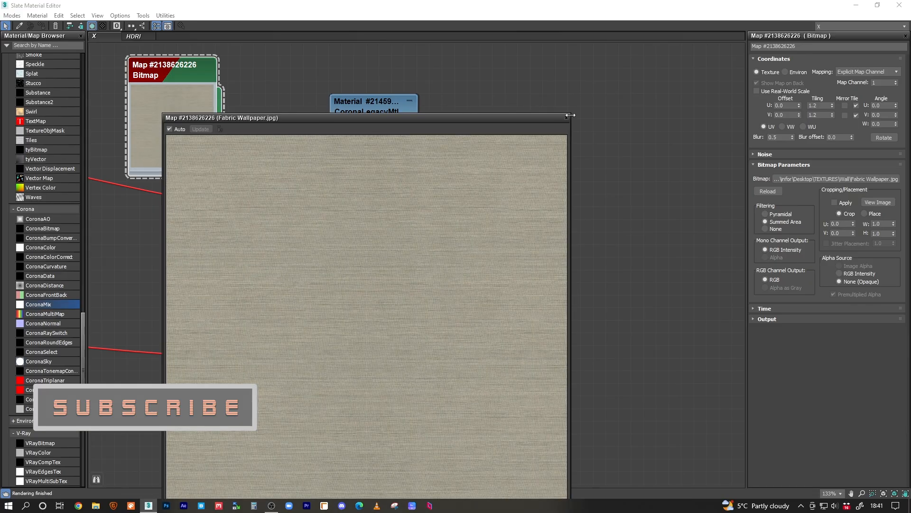
left_click(566, 118)
Add a Color Correction map between the Fabric Wallpaper bitmap and the material, and connect the bitmap to its Map input
middle_click_drag(333, 143, 458, 199)
left_click_drag(483, 158, 546, 158)
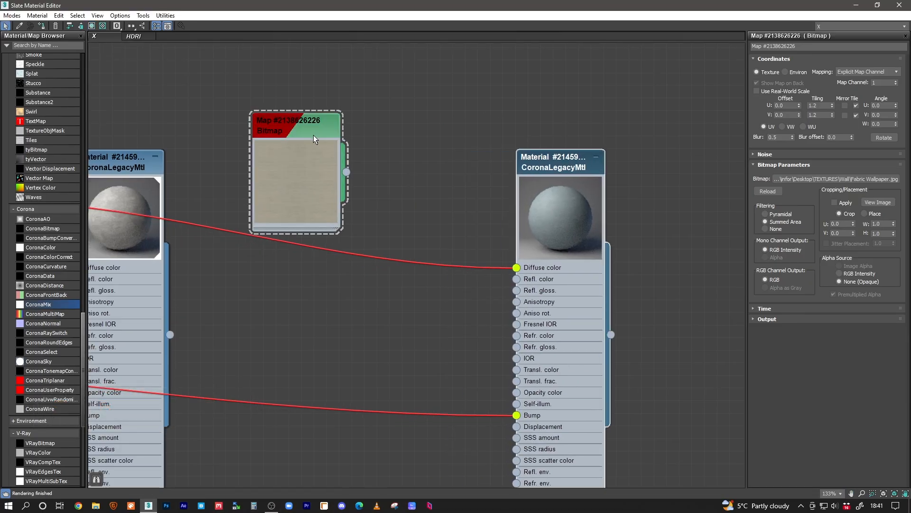
left_click_drag(317, 135, 317, 148)
scroll(30, 309, "up", 20)
scroll(49, 302, "down", 5)
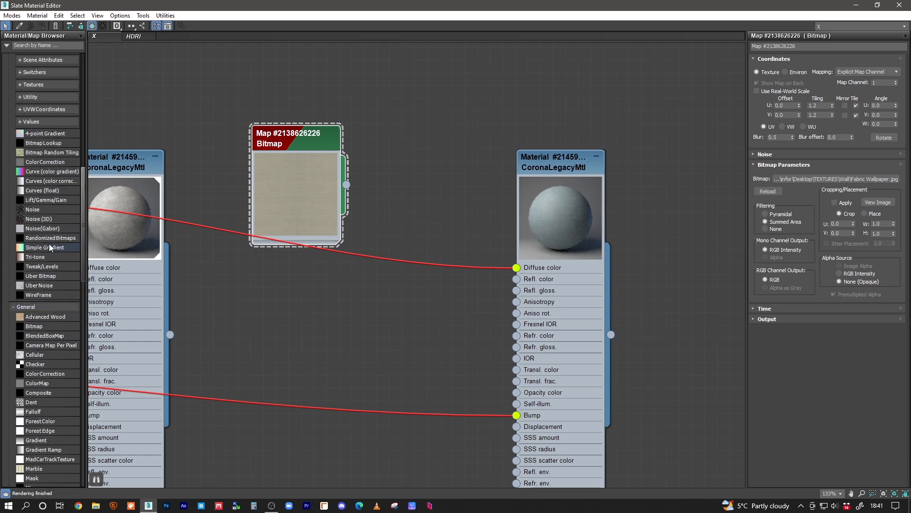
left_click_drag(47, 373, 432, 182)
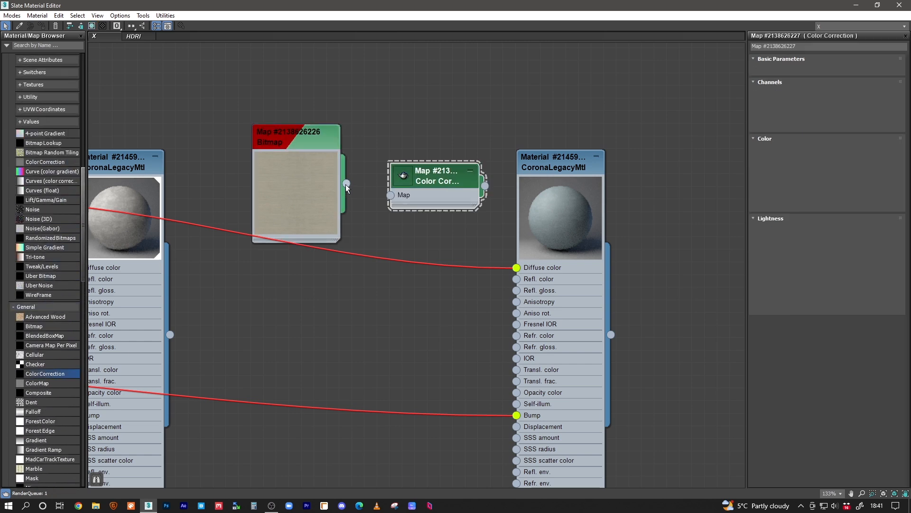
left_click_drag(347, 183, 391, 195)
left_click_drag(310, 146, 285, 158)
left_click_drag(422, 183, 384, 170)
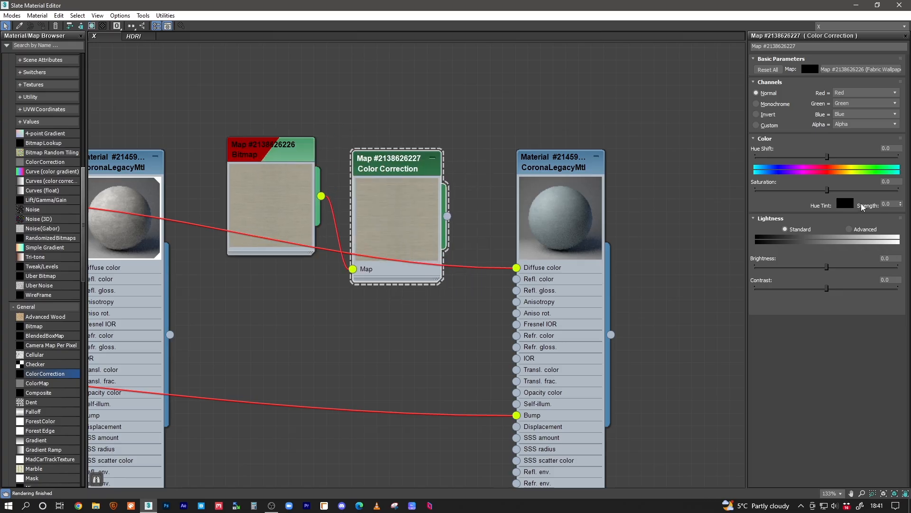
Set the Color Correction's saturation to -44.186 and use Advanced lightness with RGB gain 50 and gamma 0.8
left_click(805, 189)
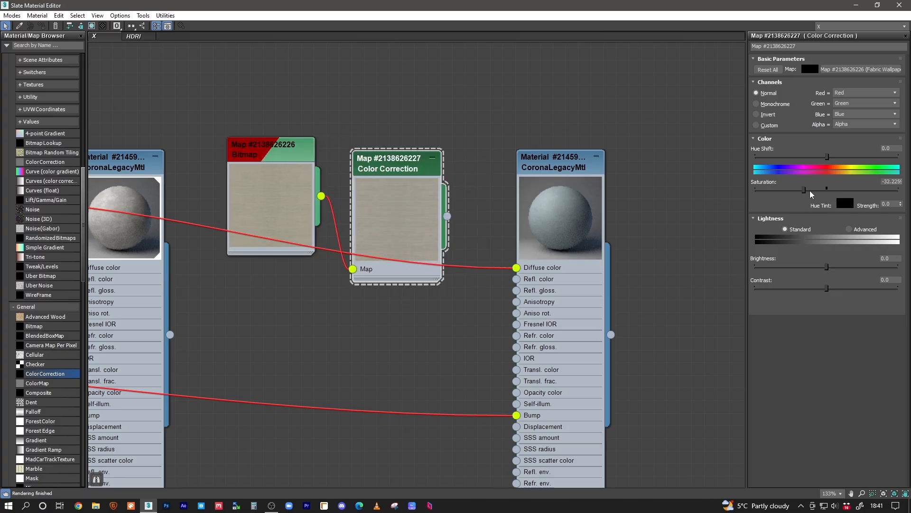
left_click(849, 230)
type("50")
key("Return")
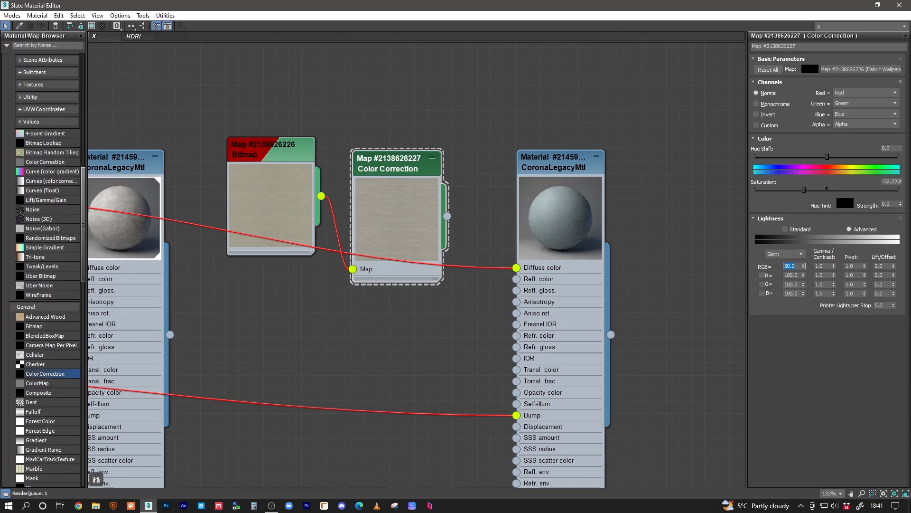
left_click(796, 189)
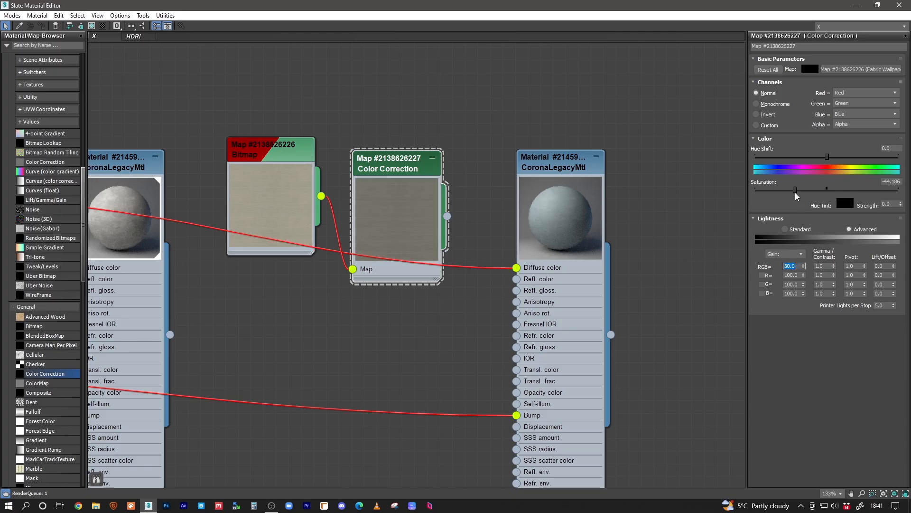
left_click(822, 266)
type(".8")
key("Return")
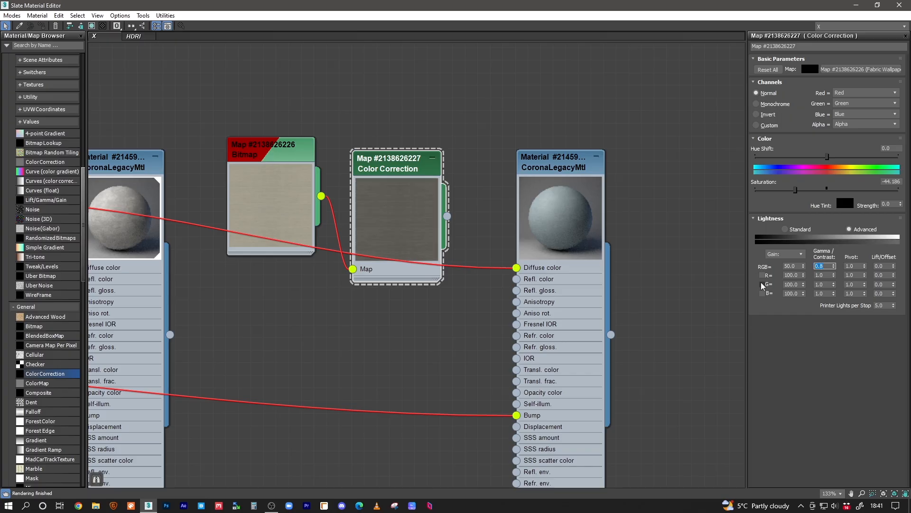
Space the copied CoronaLegacyMtl and the Color Correction node apart to make room between them
left_click_drag(544, 166, 619, 165)
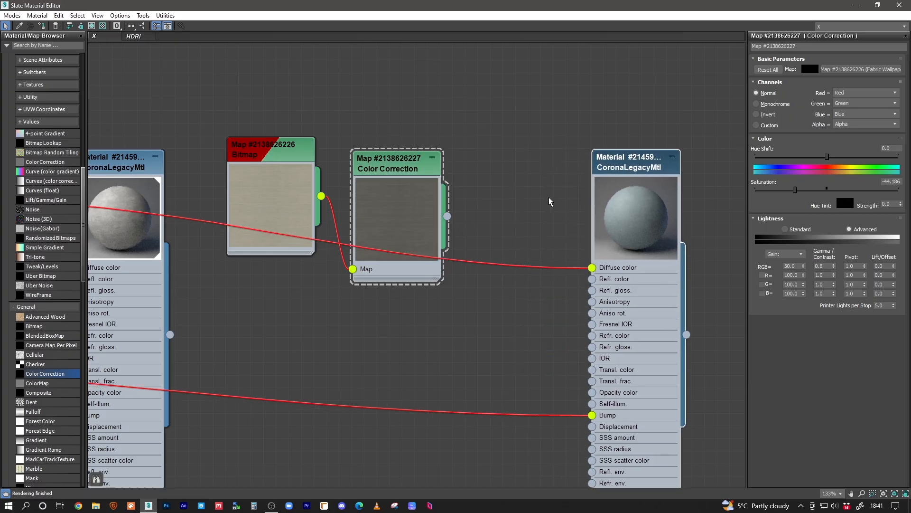
middle_click_drag(527, 202, 490, 191)
left_click_drag(357, 158, 383, 160)
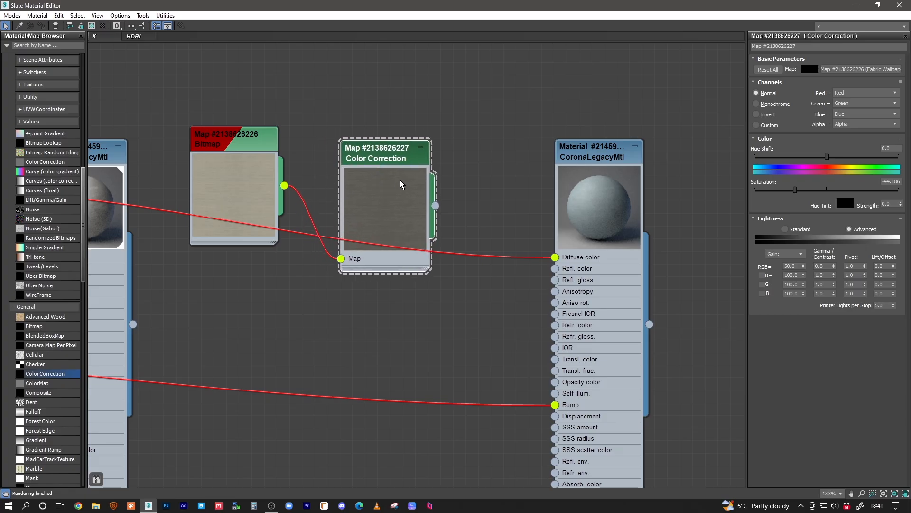
left_click_drag(386, 164, 398, 164)
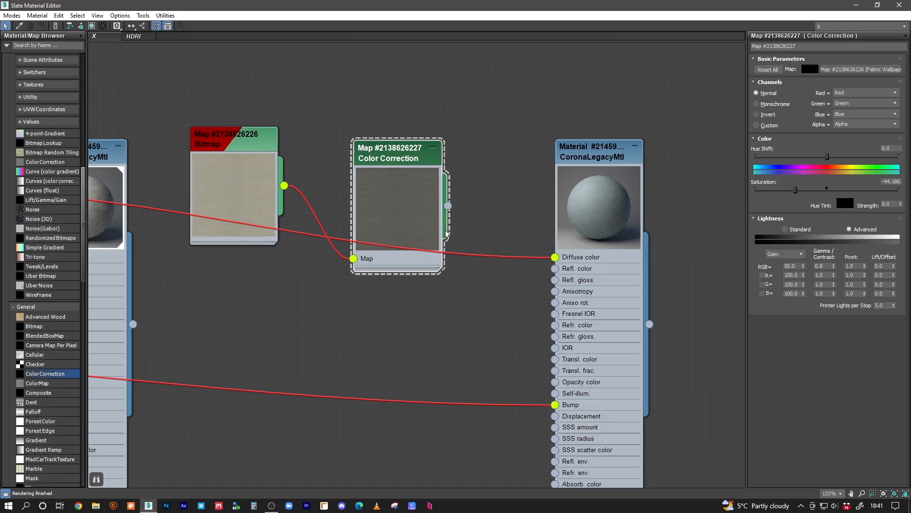
Connect the Color Correction to the copied CoronaLegacyMtl's Diffuse color and set its reflection level to 0.5 and glossiness to 0.45
middle_click_drag(513, 205, 470, 201)
left_click_drag(405, 203, 512, 255)
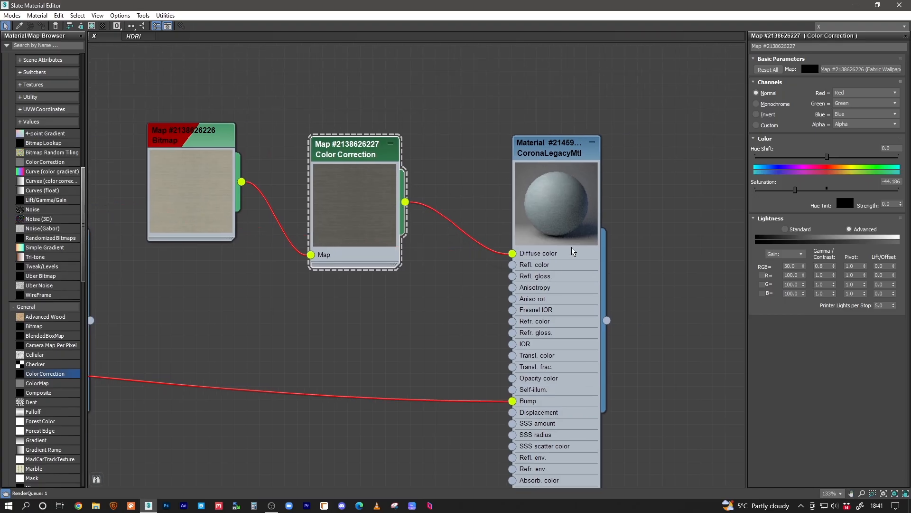
left_click(568, 154)
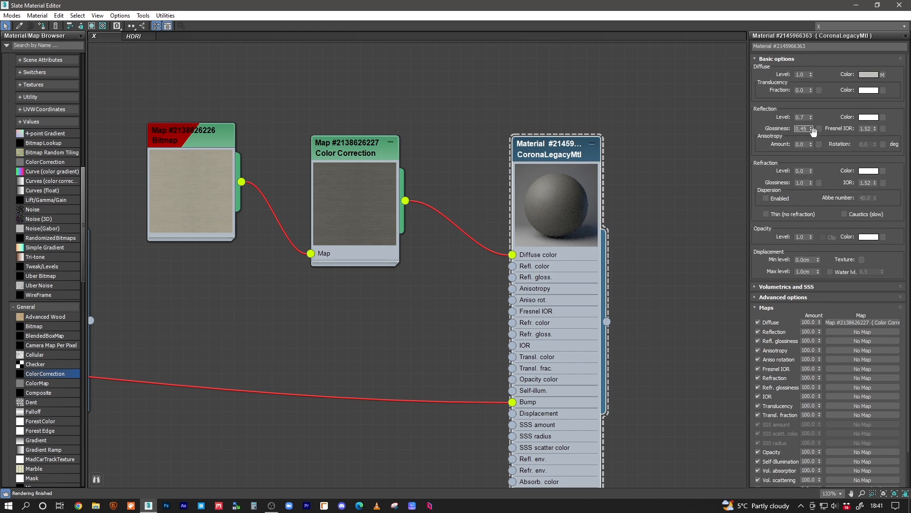
key("BackSpace")
key("BackSpace")
type("5")
key("Return")
left_click(806, 118)
type("5")
left_click(806, 129)
type("45")
key("Return")
Duplicate the Color Correction node directly below the original, keeping the Fabric Wallpaper bitmap as its input
middle_click_drag(471, 202, 503, 163)
middle_click_drag(393, 160, 394, 136)
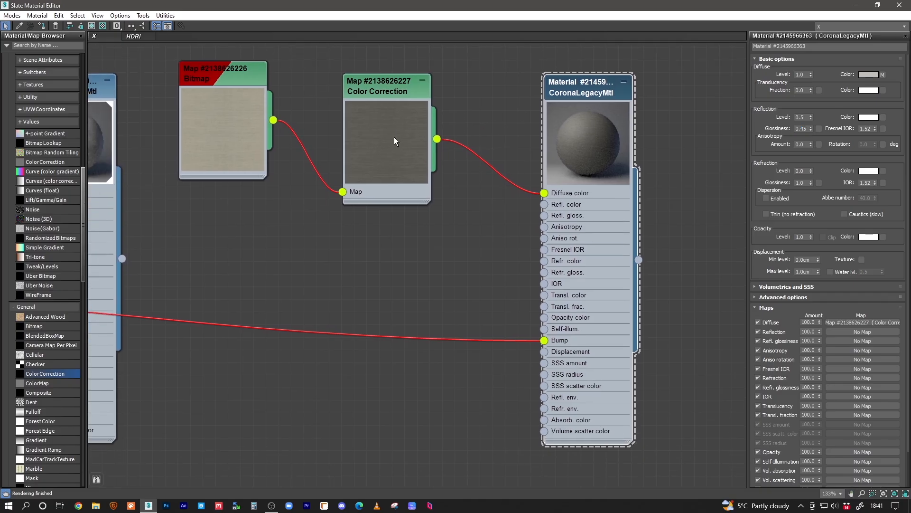
left_click_drag(388, 92, 389, 247, "shift")
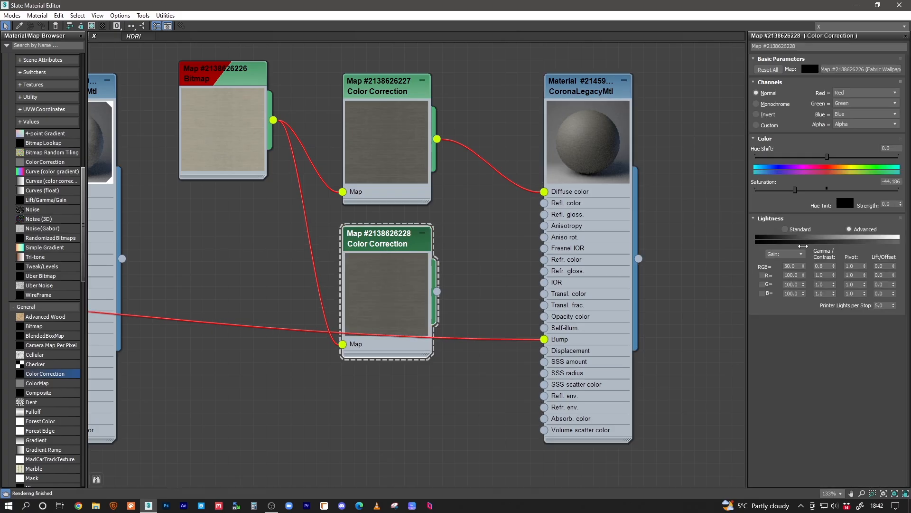
Set the duplicated Color Correction's saturation to -100, RGB gain to 200 and gamma to 0.7
left_click_drag(786, 196, 755, 195)
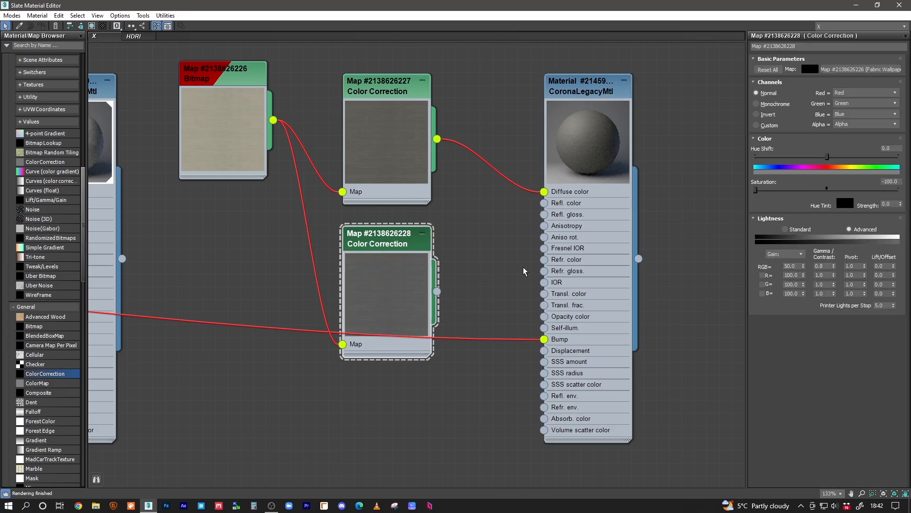
double_click(795, 267)
key("Return")
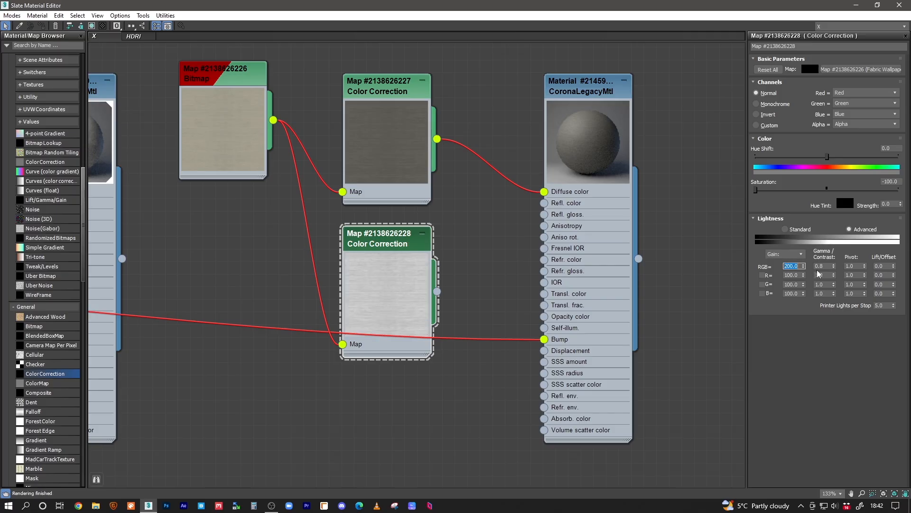
double_click(825, 267)
key("Return")
Connect the desaturated Color Correction to the material's Bump input and adjust the material's Bump amount
left_click_drag(436, 291, 553, 340)
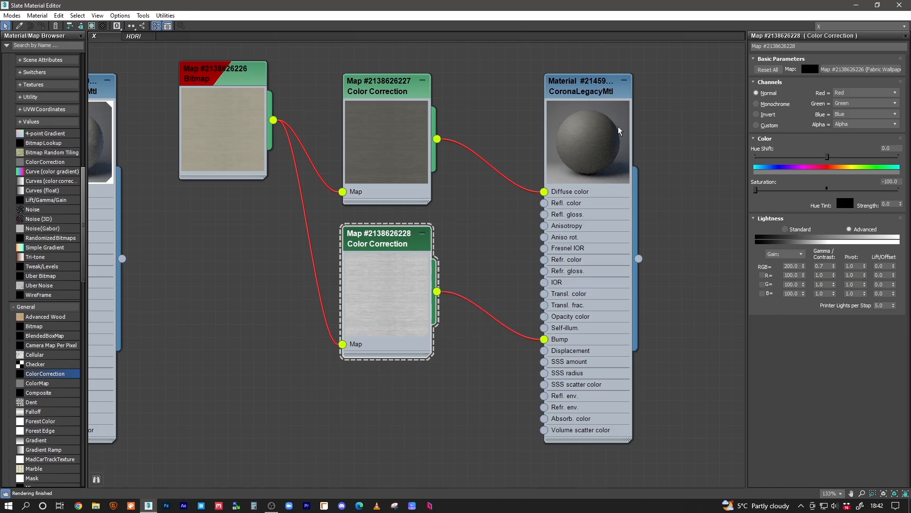
double_click(597, 98)
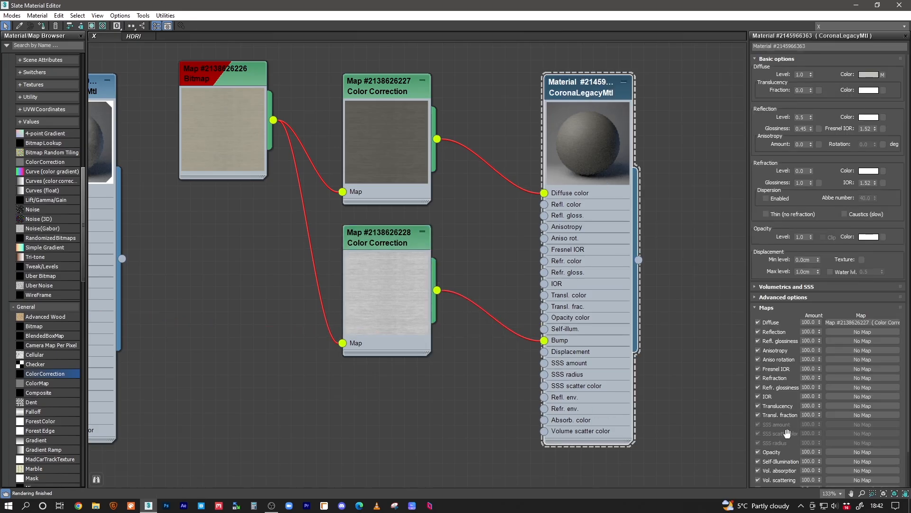
left_click_drag(787, 434, 798, 374)
left_click(810, 451)
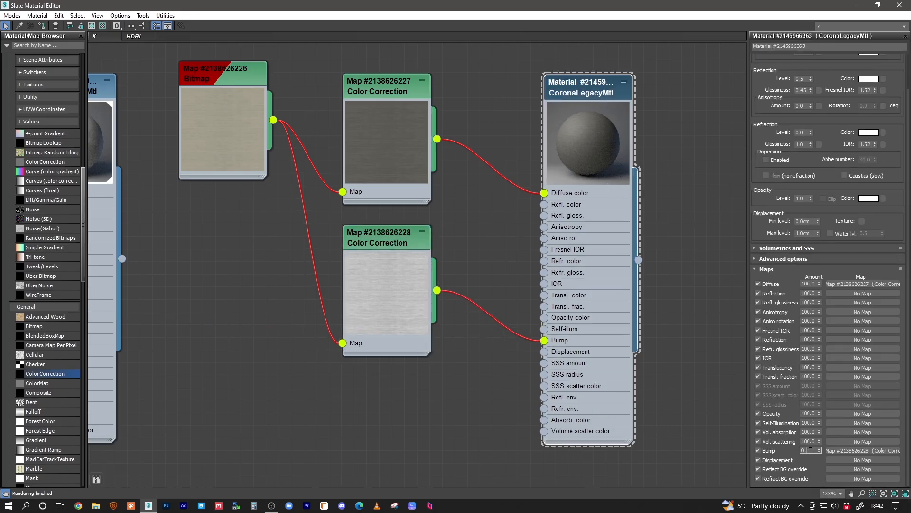
Show the diffuse Color Correction in the viewport, and assign the fabric material to the selected object from the restored, smaller editor window
double_click(382, 90)
left_click(94, 26)
double_click(609, 90)
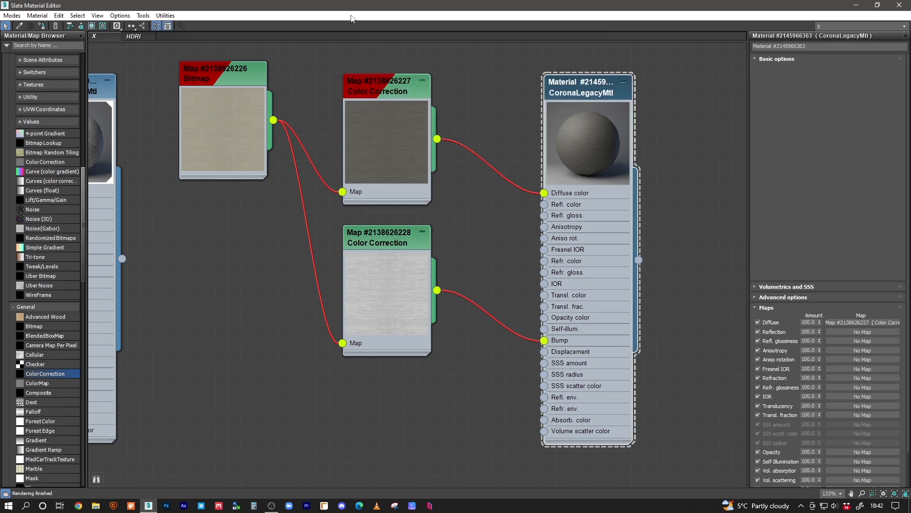
double_click(348, 8)
left_click(324, 109)
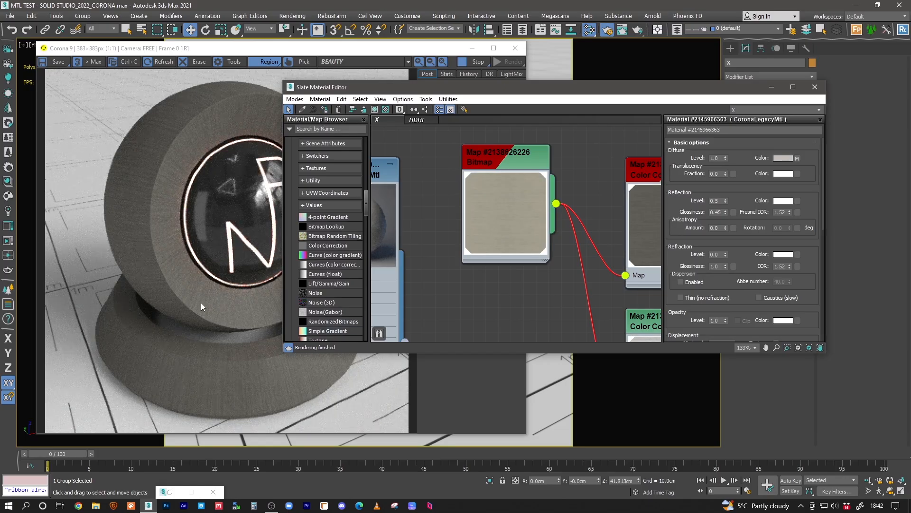
Set the Fabric Wallpaper bitmap's W angle to 90 and move the material editor clear of the render
middle_click_drag(610, 254, 546, 254)
double_click(478, 171)
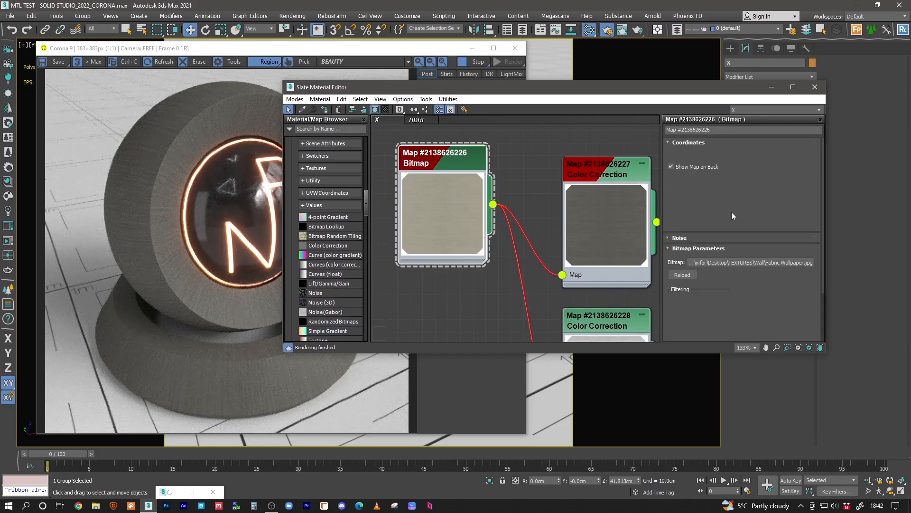
left_click(799, 208)
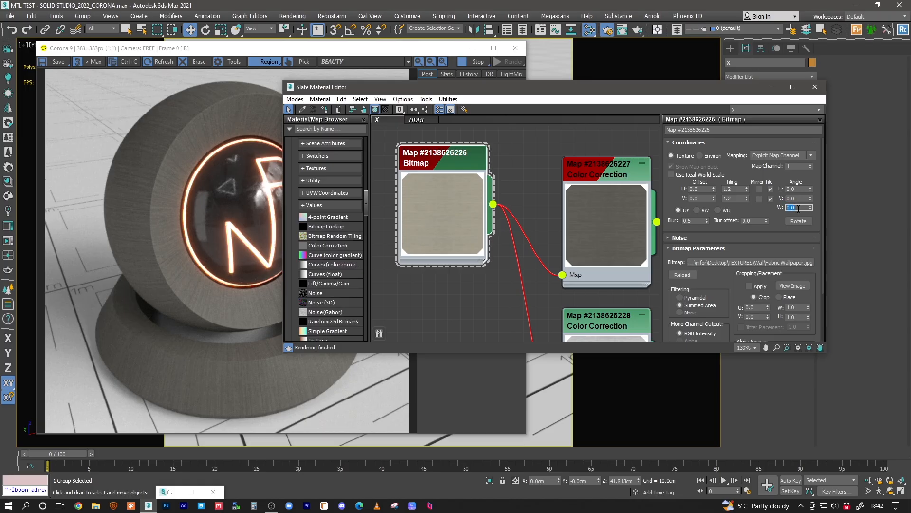
key("Return")
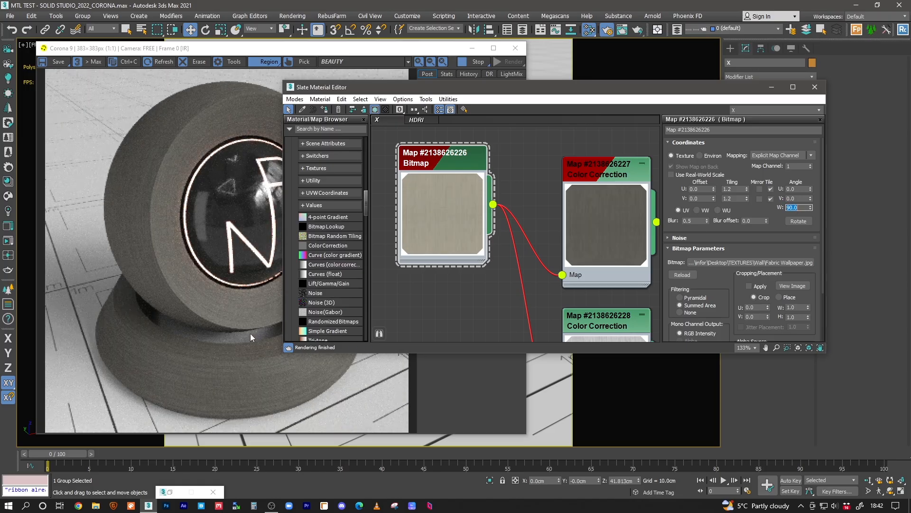
left_click_drag(435, 90, 521, 89)
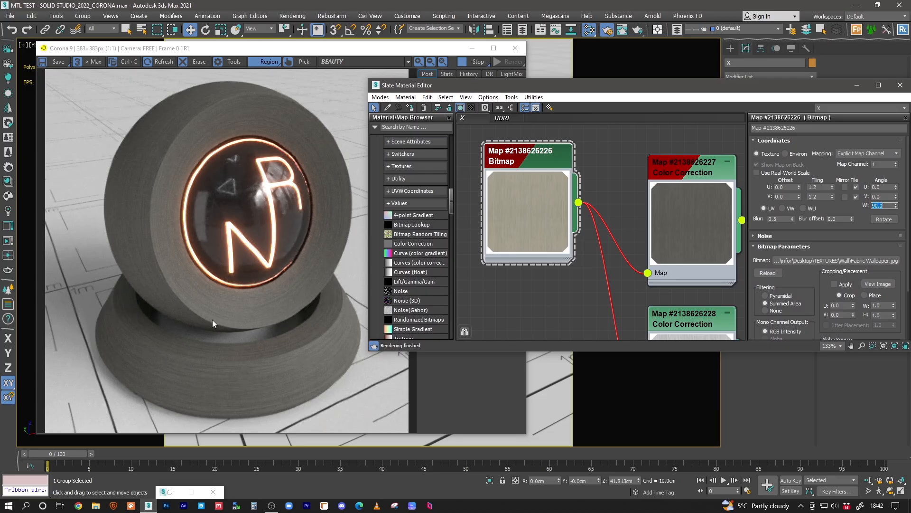
Connect the desaturated Color Correction to the material's Refl. gloss. input as well as Bump
middle_click_drag(643, 193, 475, 157)
left_click_drag(527, 290, 527, 315)
middle_click_drag(571, 266, 537, 203)
left_click_drag(537, 300, 644, 199)
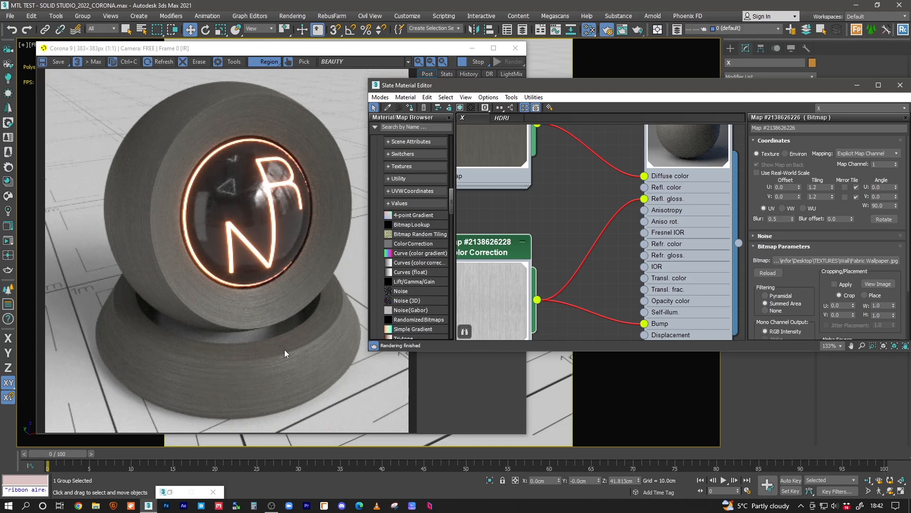
Set the fabric material's Refl. glossiness map amount to 50
middle_click_drag(592, 211, 541, 256)
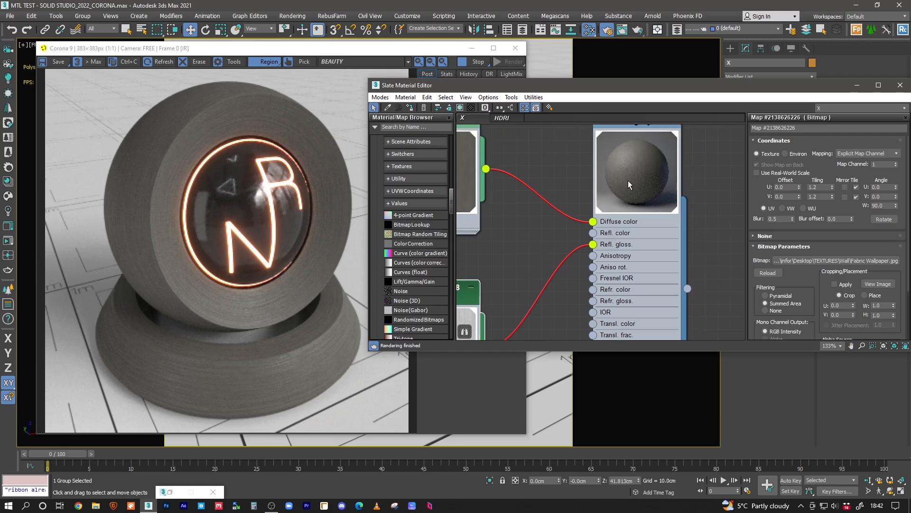
middle_click_drag(597, 164, 586, 140)
left_click(650, 187)
middle_click_drag(510, 285, 555, 245)
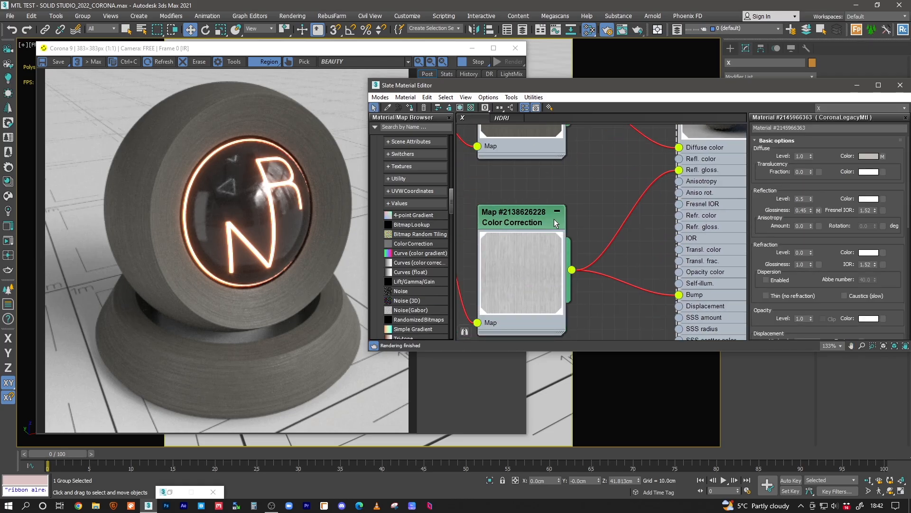
middle_click_drag(707, 164, 631, 226)
middle_click_drag(631, 118, 619, 170)
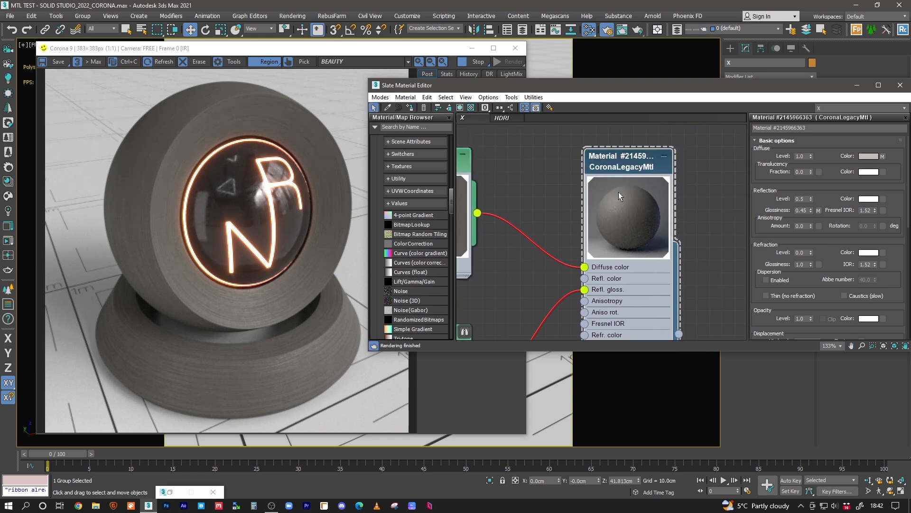
left_click_drag(639, 92, 499, 84)
scroll(510, 189, "down", 3)
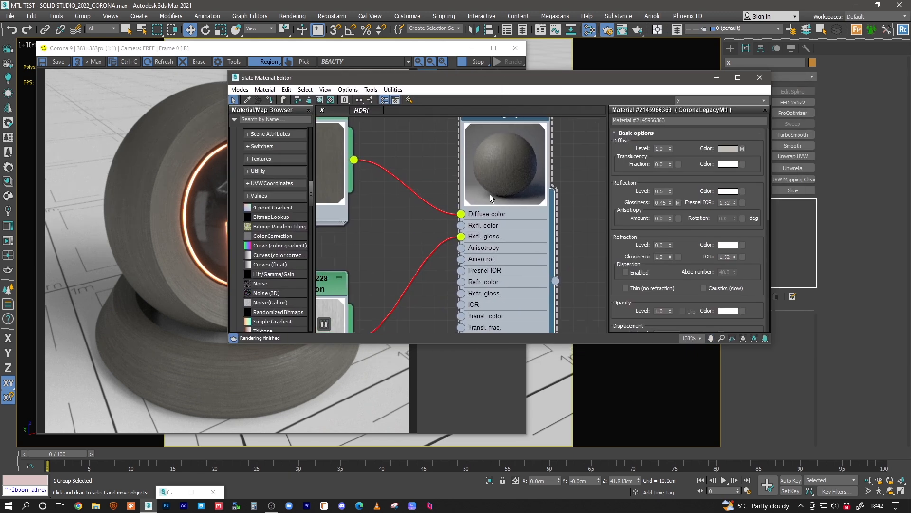
scroll(679, 281, "down", 5)
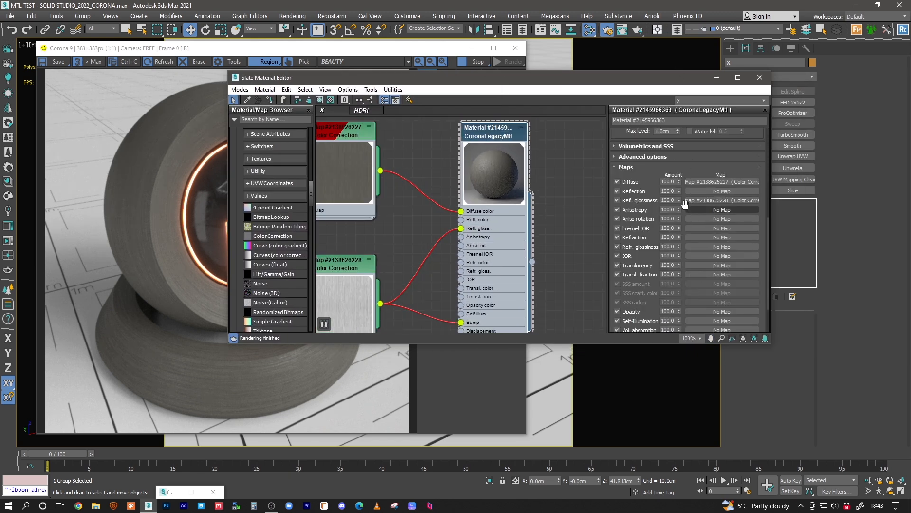
double_click(674, 201)
type("50")
key("Return")
Move the desaturated Color Correction node slightly farther from the fabric material
middle_click_drag(344, 267, 389, 240)
left_click_drag(390, 240, 365, 253)
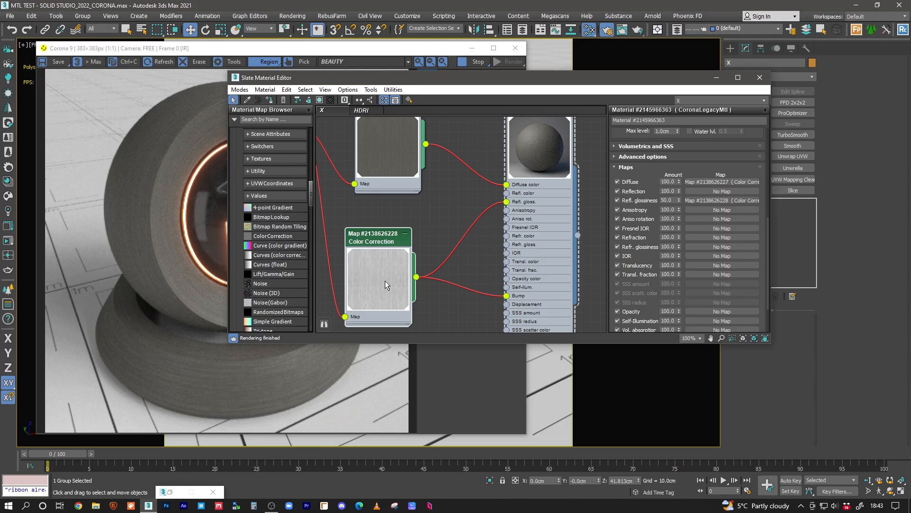
Examine the CoronaLegacyMtl's map amounts, its reflection glossiness, and the Color Correction map feeding Refl. gloss. and Bump
middle_click_drag(465, 206, 461, 242)
left_click(526, 148)
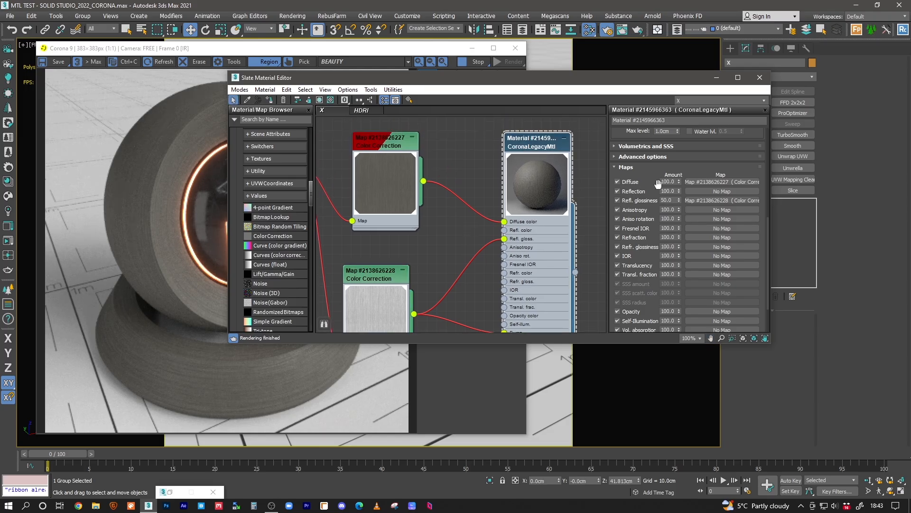
scroll(687, 161, "up", 8)
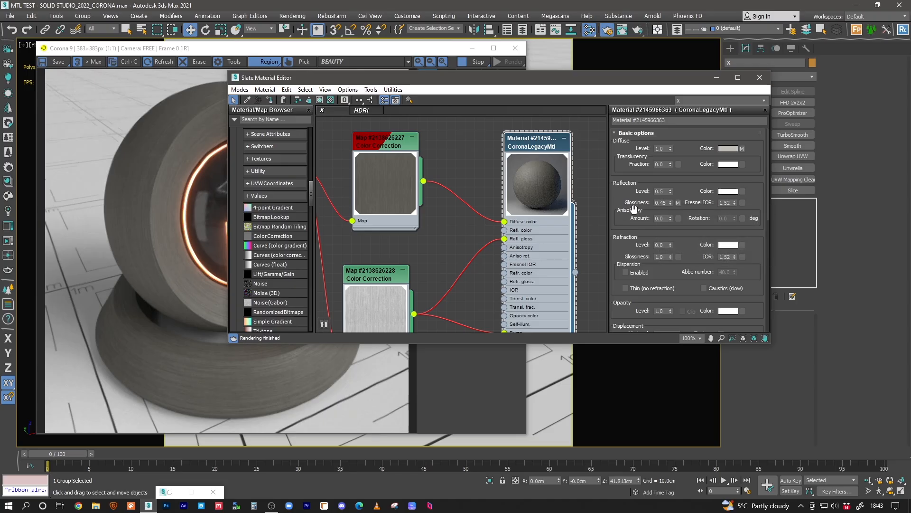
left_click(658, 202)
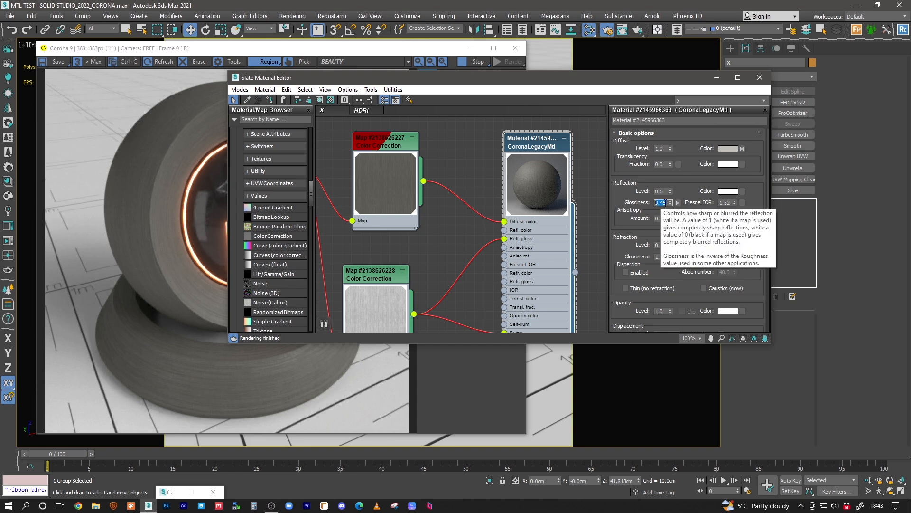
middle_click_drag(494, 211, 503, 202)
middle_click_drag(456, 233, 467, 184)
middle_click_drag(412, 222, 451, 211)
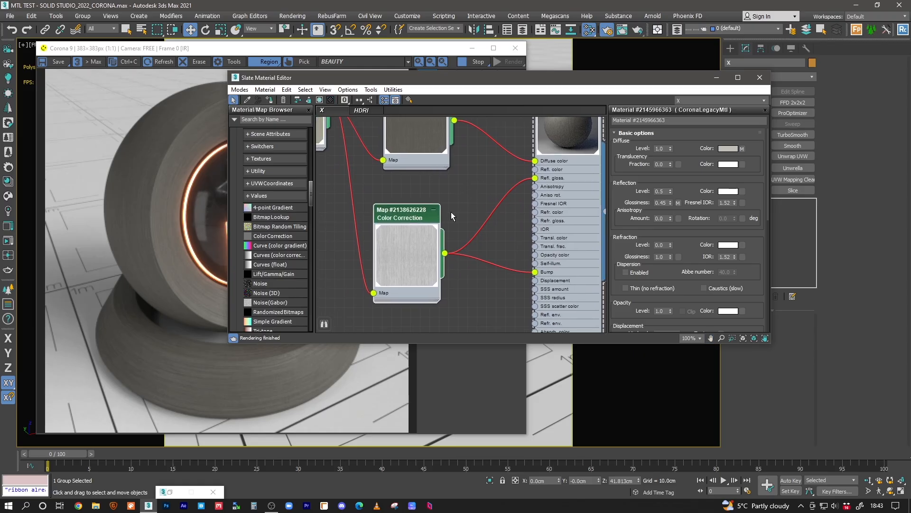
left_click(294, 369)
left_click(559, 156)
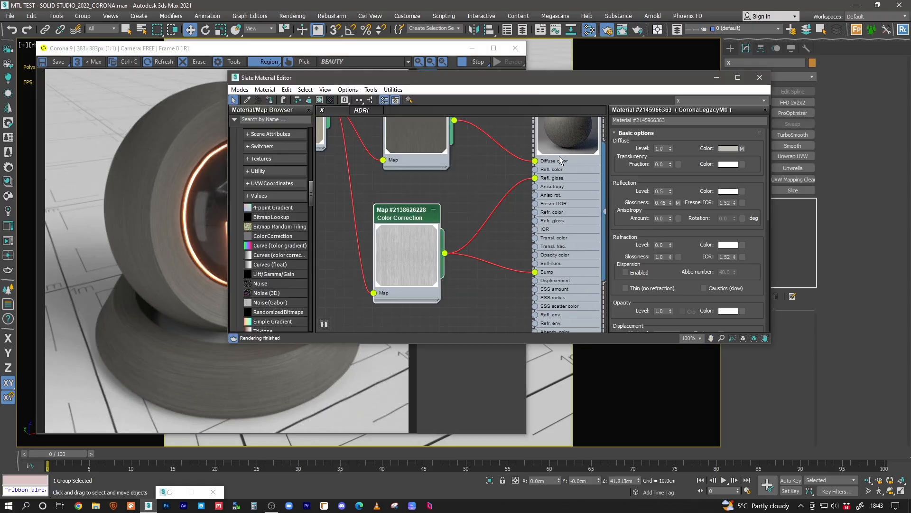
Stop the interactive render and draw a render region across the ball's lower edge and the base
left_click(200, 186)
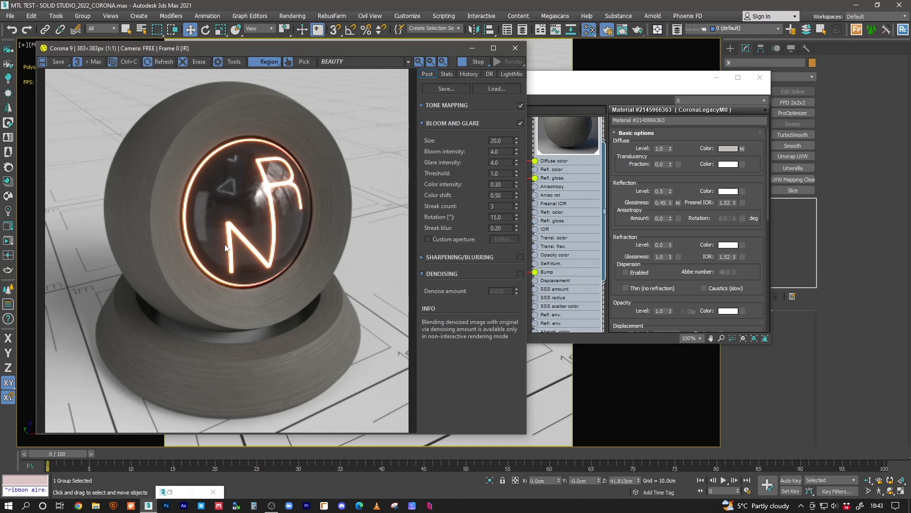
left_click(476, 62)
left_click_drag(209, 281, 318, 382)
Open the parameters of the Fabric Wallpaper bitmap node in the Slate Material Editor
left_click(538, 216)
middle_click_drag(538, 215, 582, 253)
double_click(395, 190)
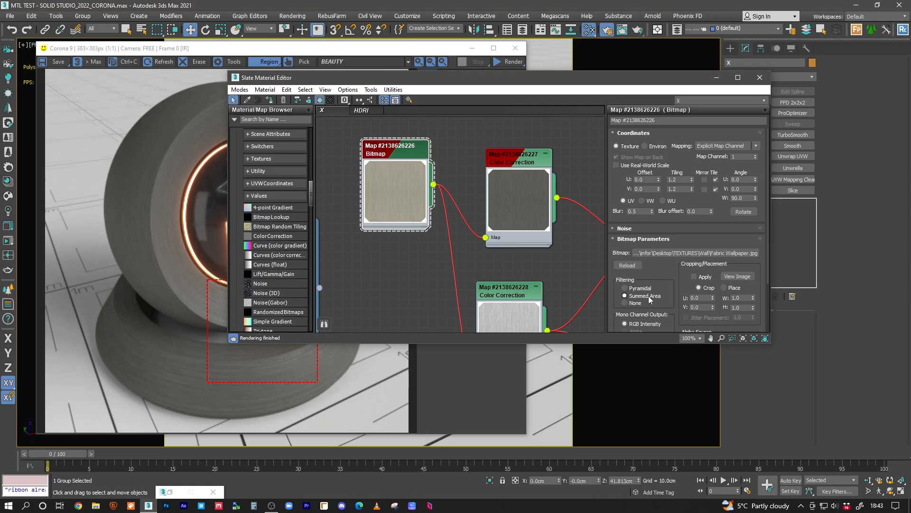
Start a full render of the frame and redraw the render region over the ball's lower edge and the base
left_click(206, 255)
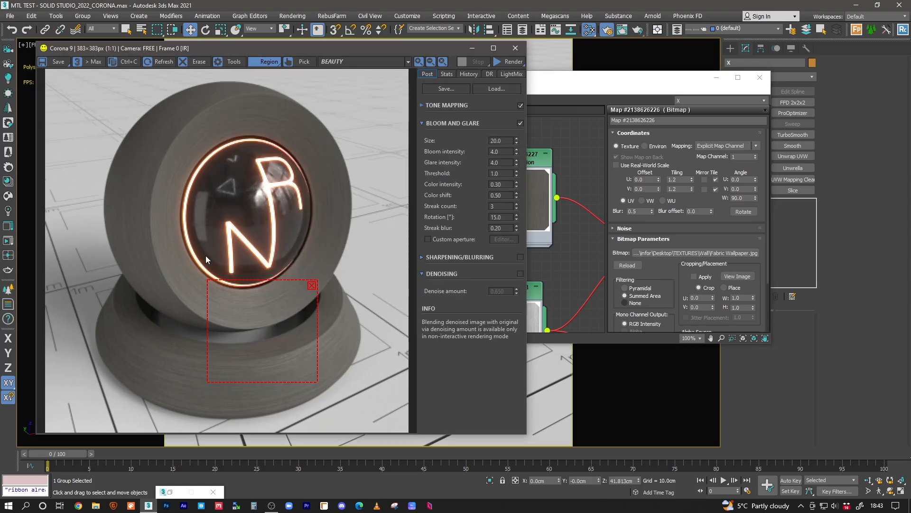
left_click(512, 63)
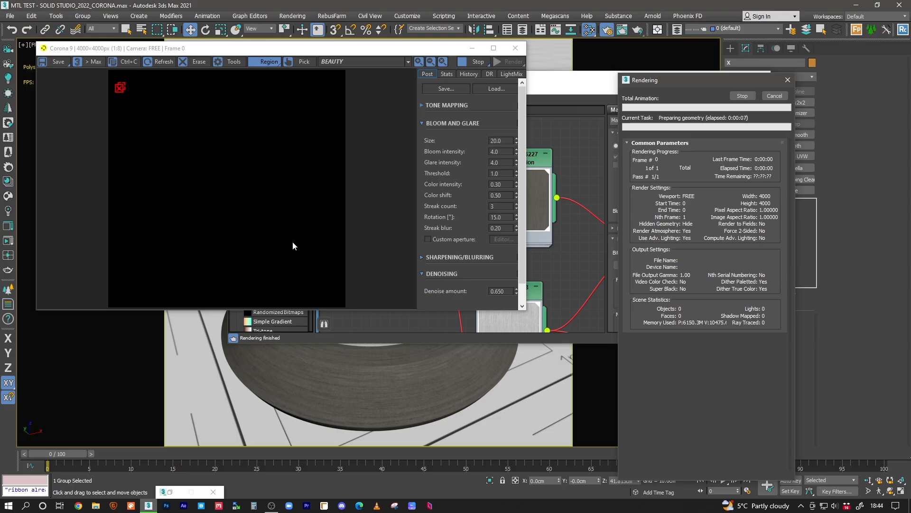
left_click_drag(214, 274, 286, 207)
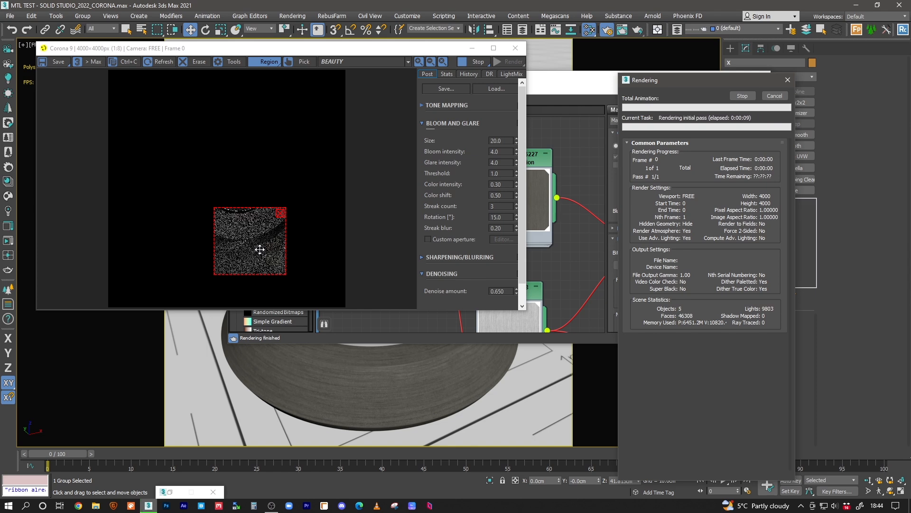
Magnify the rendered region to 1:2, then reposition and enlarge the frame buffer window to inspect the surface texture
scroll(260, 249, "up", 1)
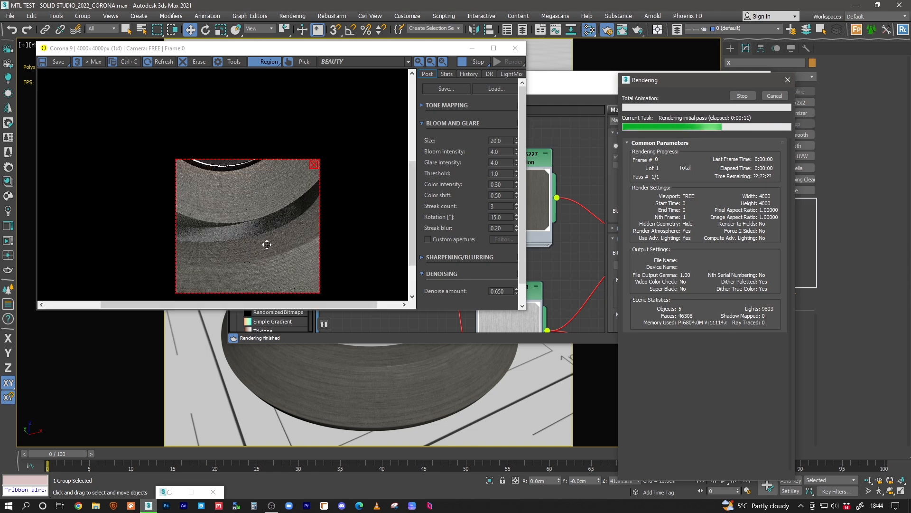
scroll(265, 241, "up", 1)
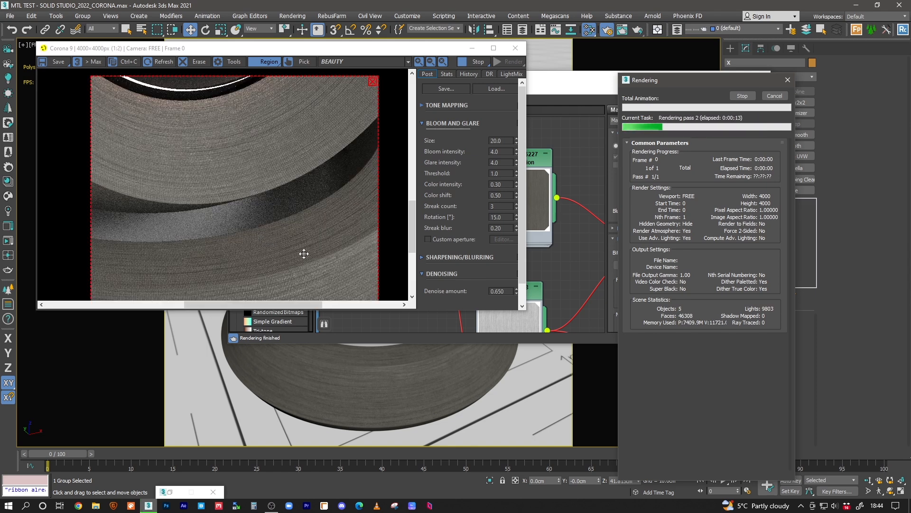
left_click_drag(306, 55, 297, 48)
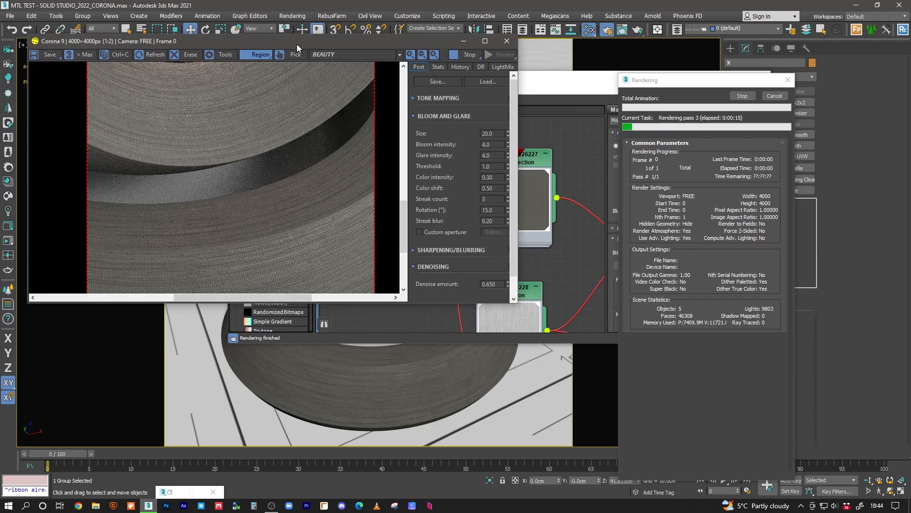
left_click_drag(517, 302, 533, 444)
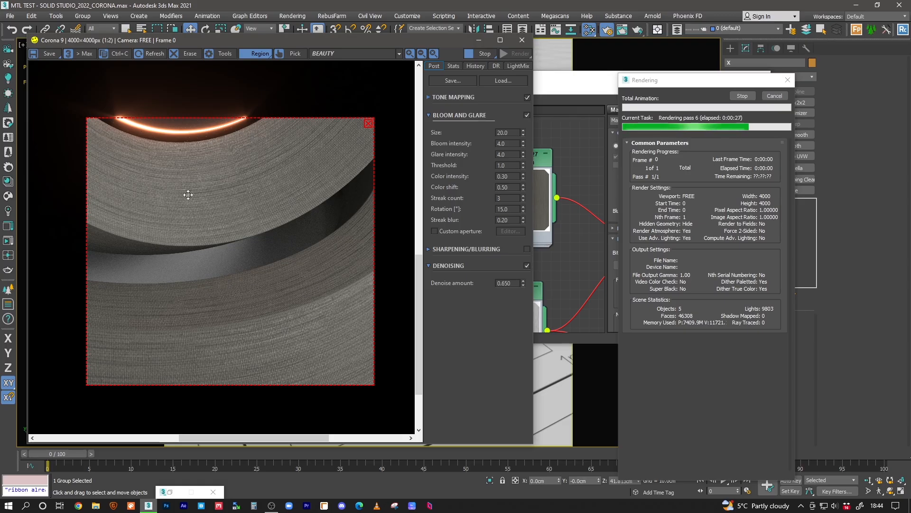
Shift the render region slightly lower over the base and inspect the rendered grooves up close
scroll(335, 302, "down", 1)
left_click_drag(335, 302, 320, 321)
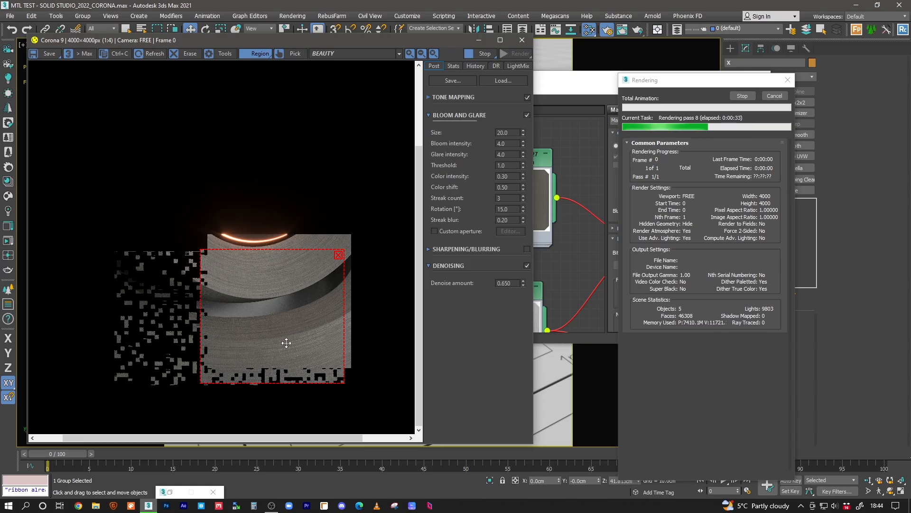
scroll(286, 341, "up", 1)
middle_click_drag(345, 336, 313, 321)
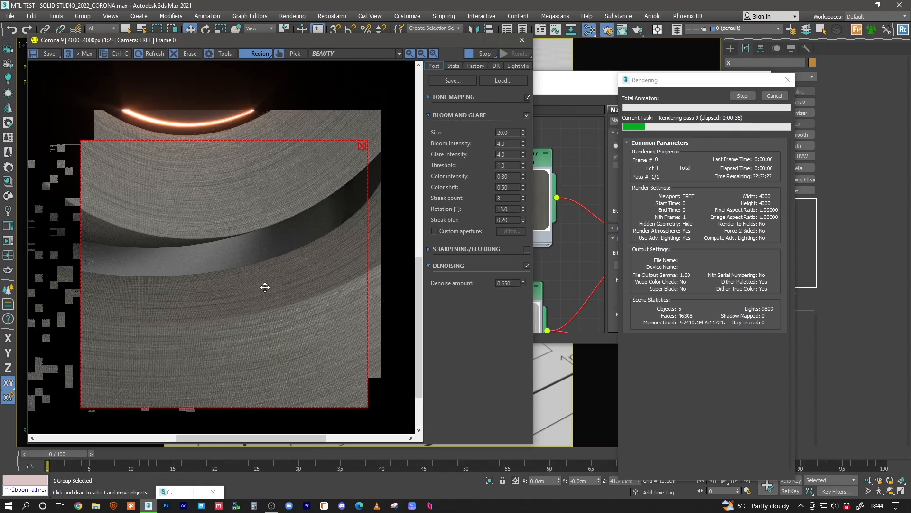
scroll(315, 299, "down", 1)
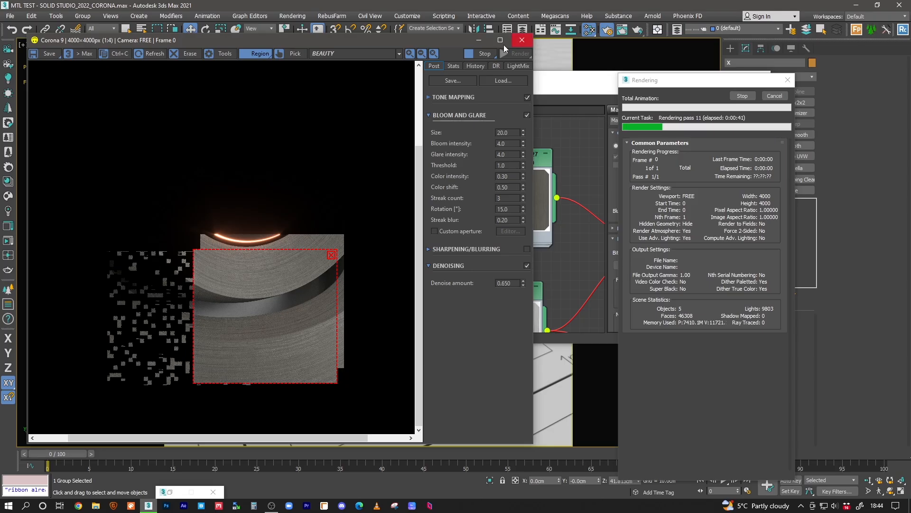
Stop the render, cancel its remaining processing, and minimize the frame buffer window
left_click(486, 54)
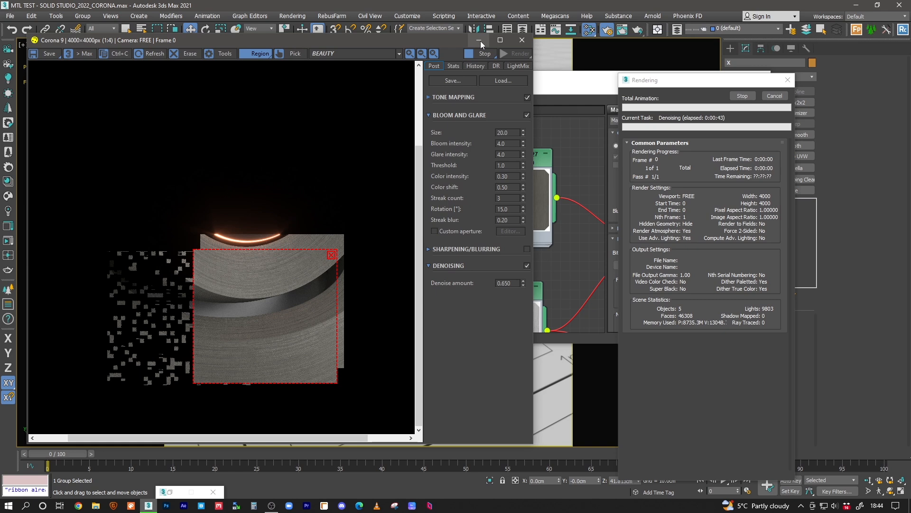
left_click(775, 96)
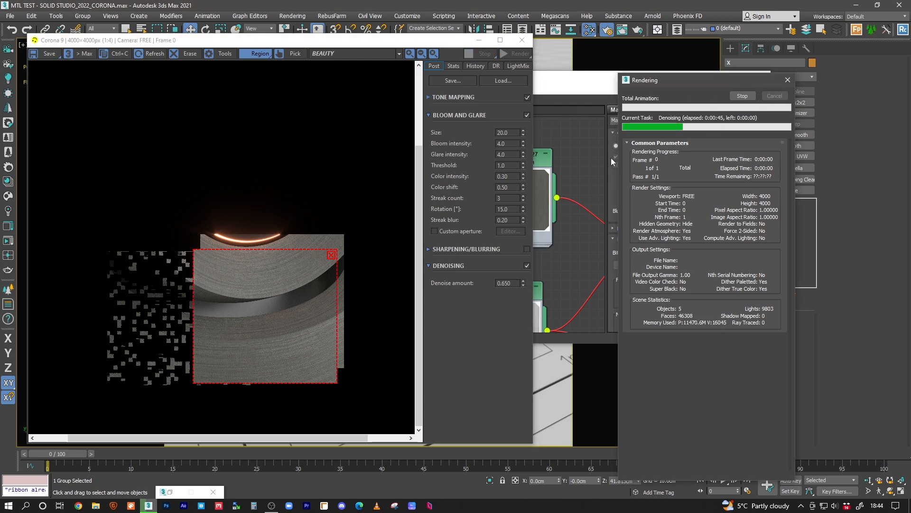
scroll(281, 312, "up", 1)
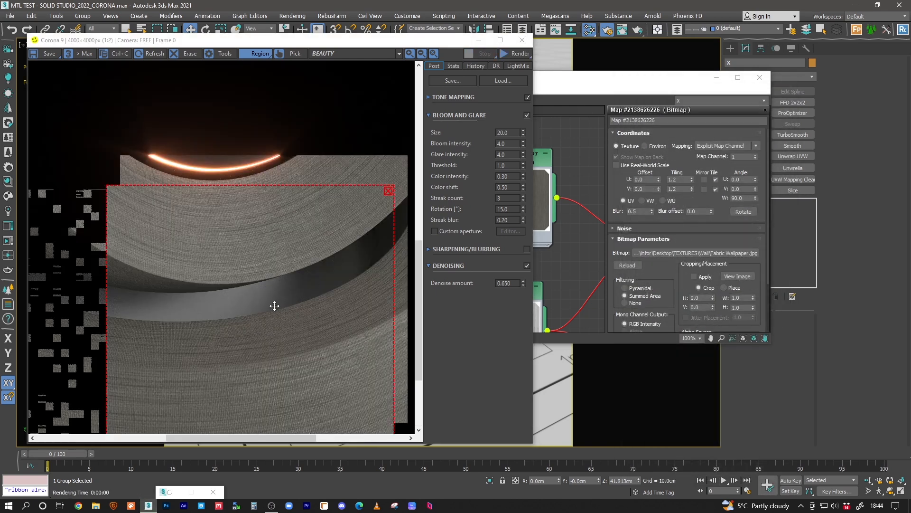
left_click(479, 42)
Rearrange the material graph so both Color Correction nodes line up in a column beside the CoronaLegacyMtl node
middle_click_drag(566, 210, 479, 160)
scroll(442, 191, "down", 2)
left_click_drag(434, 210, 443, 218)
middle_click_drag(429, 181, 427, 208)
left_click_drag(428, 135, 435, 135)
left_click_drag(429, 245, 436, 248)
middle_click_drag(461, 221, 433, 216)
left_click_drag(416, 246, 416, 231)
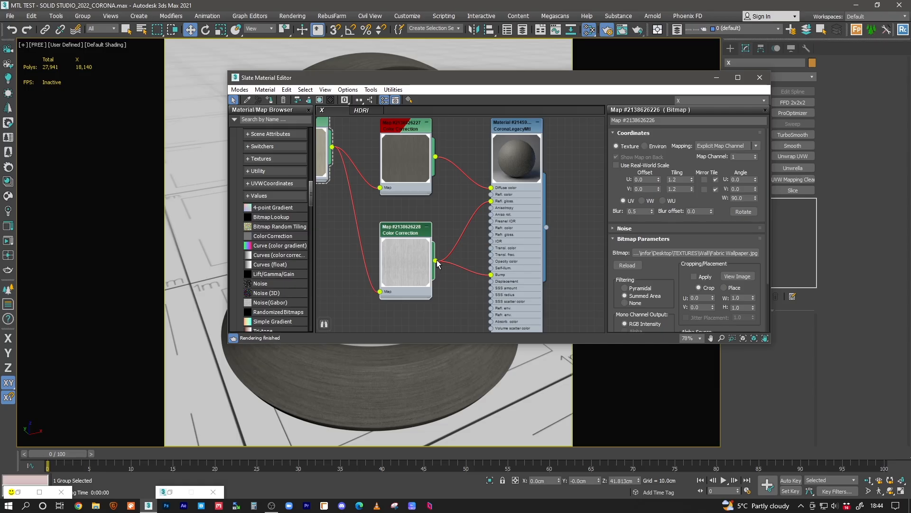
Open the desaturated Color Correction node's parameters and examine its connections to the material's Refl. gloss. and Bump inputs
left_click(414, 230)
scroll(457, 219, "up", 4)
middle_click_drag(426, 214, 442, 237)
middle_click_drag(499, 198, 485, 159)
middle_click_drag(464, 187, 413, 235)
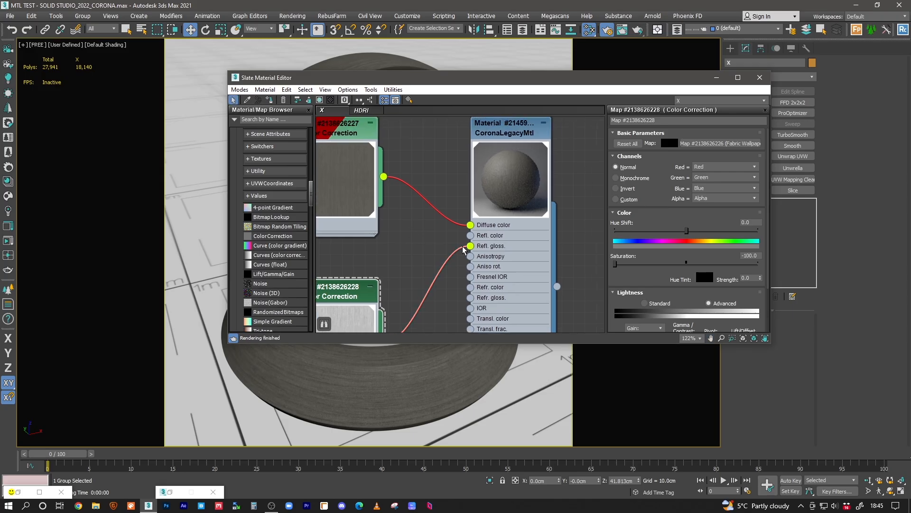
middle_click_drag(397, 277, 437, 196)
mouse_move(393, 233)
left_mouse_down()
mouse_move(412, 235)
mouse_move(393, 244)
left_mouse_up()
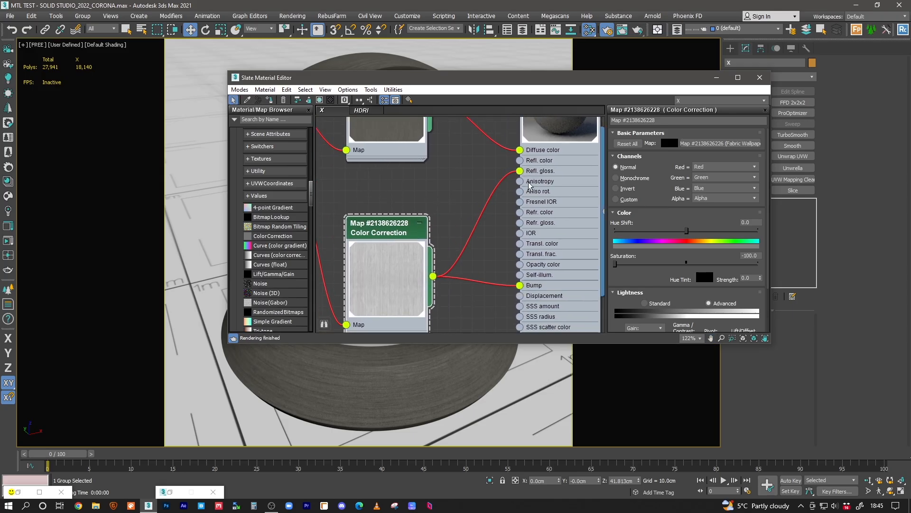
middle_click_drag(528, 183, 491, 228)
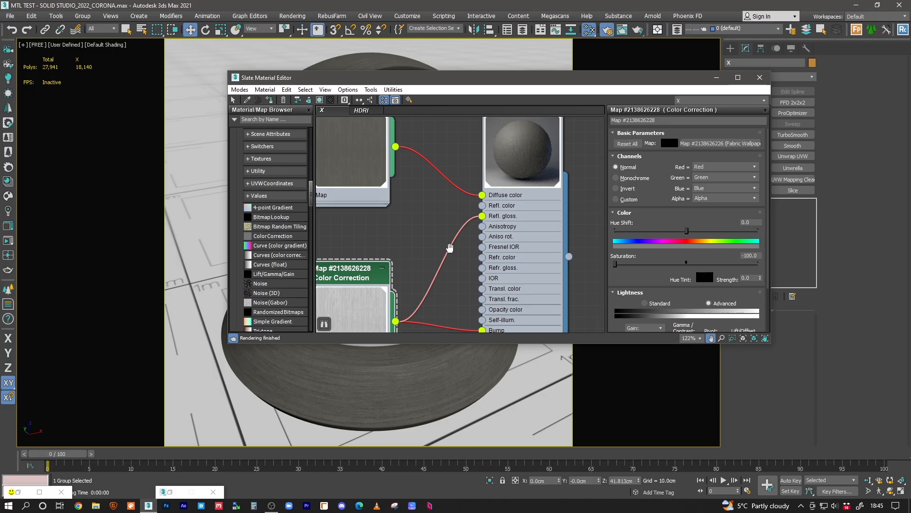
middle_click_drag(407, 279, 417, 215)
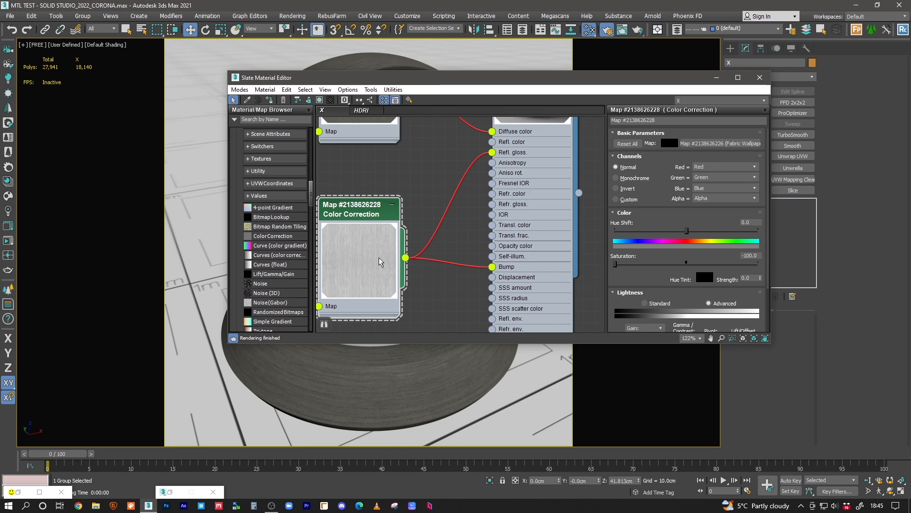
middle_click_drag(457, 198, 449, 218)
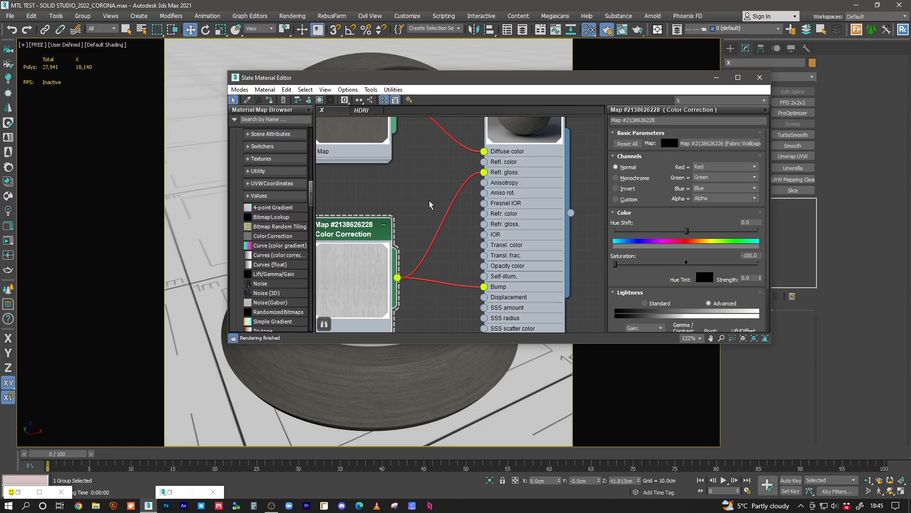
middle_click_drag(357, 208, 353, 225)
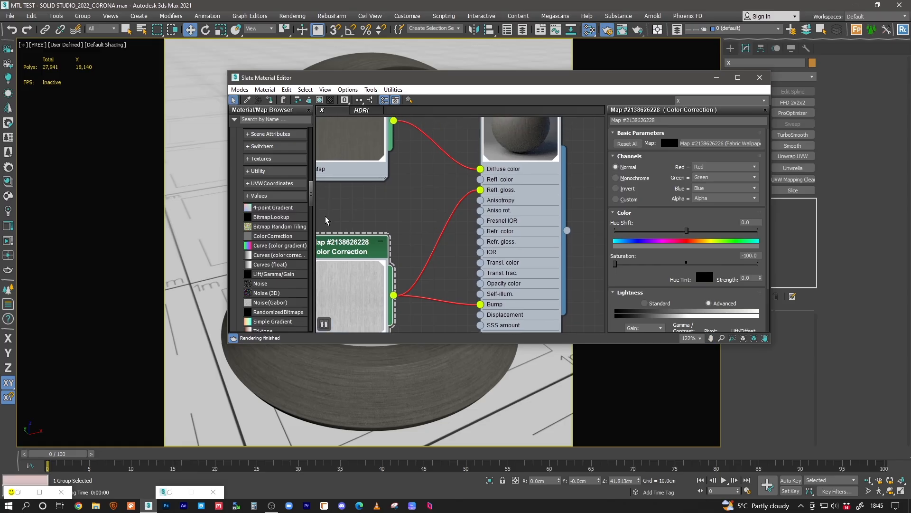
middle_click_drag(488, 210, 400, 229)
middle_click_drag(471, 214, 481, 203)
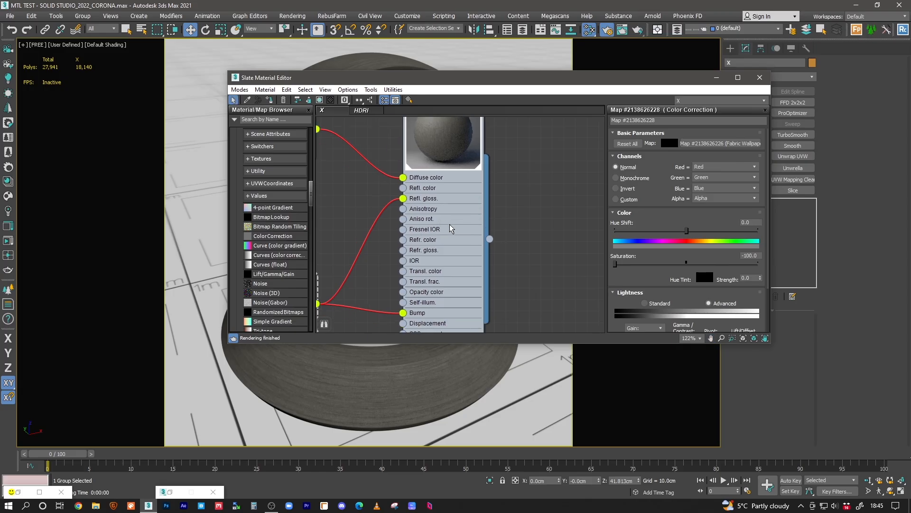
scroll(404, 231, "down", 3)
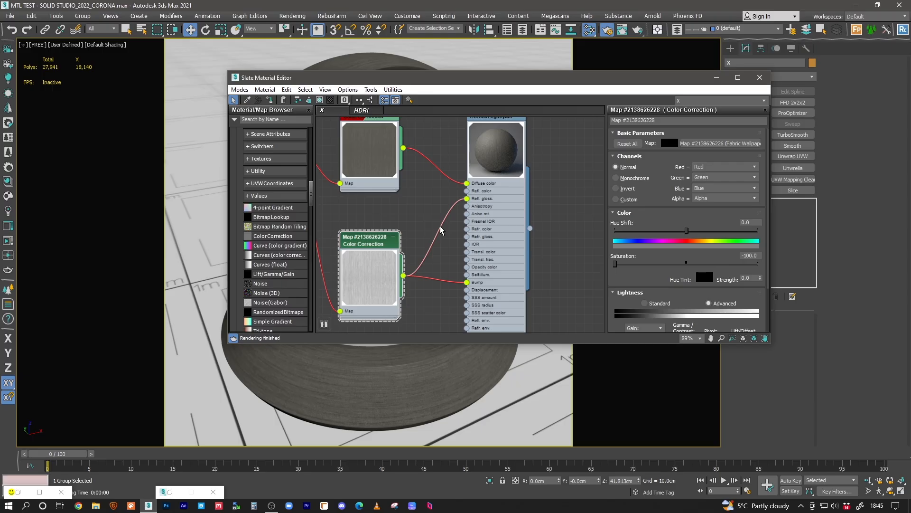
Move the CoronaLegacyMtl node slightly upward and open its basic options for review
middle_click_drag(413, 242, 394, 284)
left_click_drag(473, 160, 480, 151)
middle_click_drag(387, 302, 414, 256)
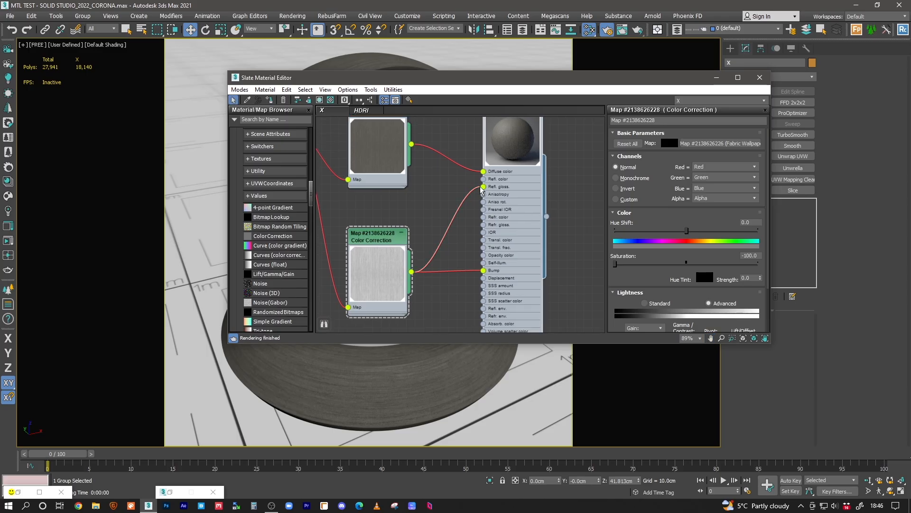
middle_click_drag(496, 196, 485, 228)
double_click(507, 135)
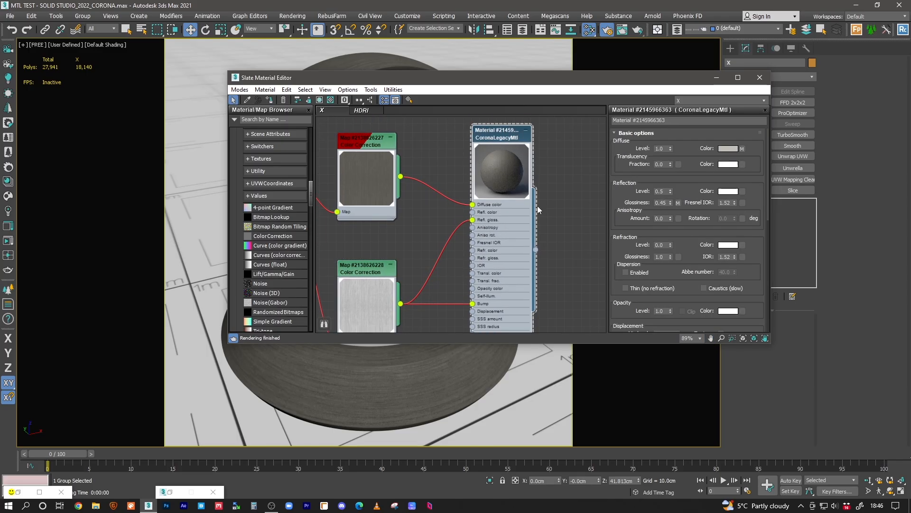
middle_click_drag(439, 237, 458, 195)
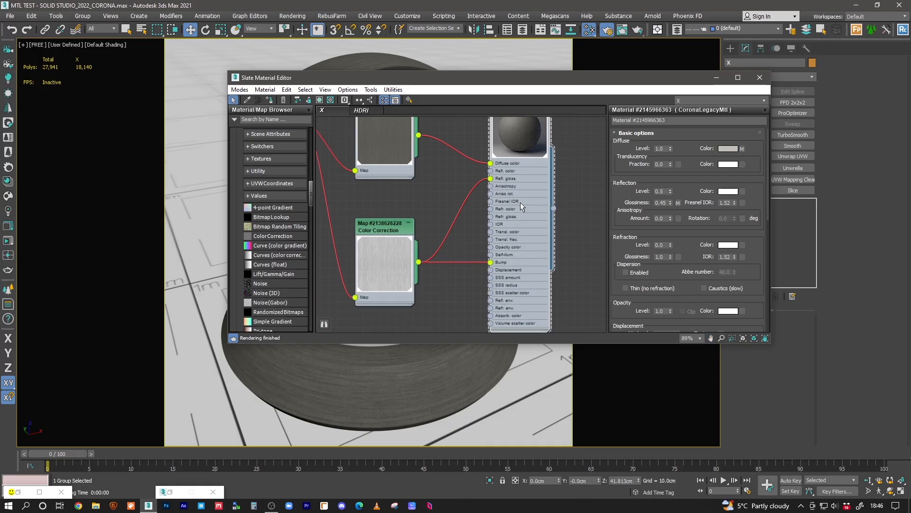
middle_click_drag(446, 188, 447, 227)
Move the Color Correction node feeding glossiness and bump closer beneath the diffuse Color Correction node
left_click_drag(398, 261, 406, 235)
scroll(482, 207, "down", 4)
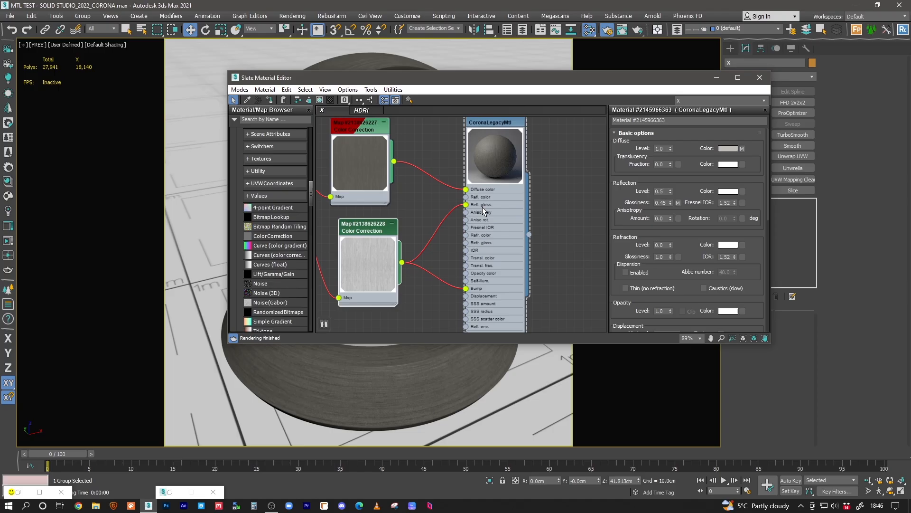
middle_click_drag(562, 229, 535, 198)
middle_click(504, 161)
middle_click_drag(483, 166, 503, 211)
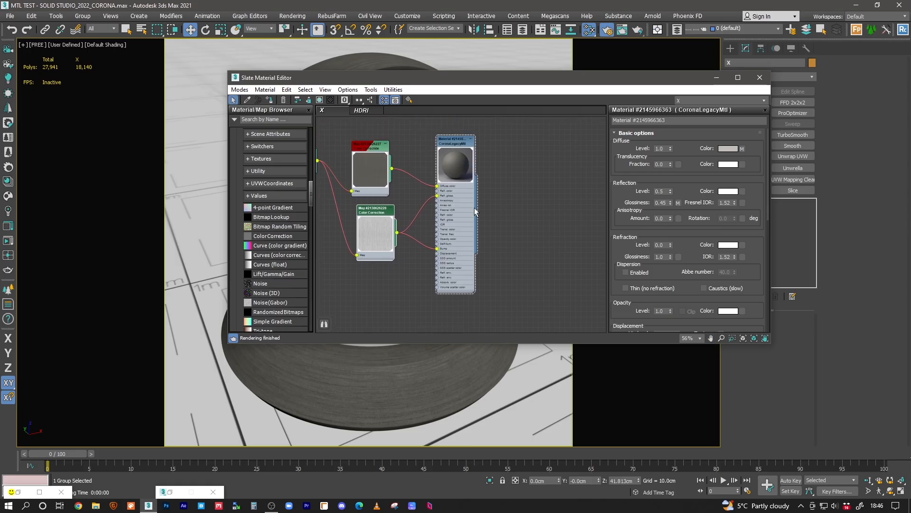
middle_click_drag(396, 171, 411, 186)
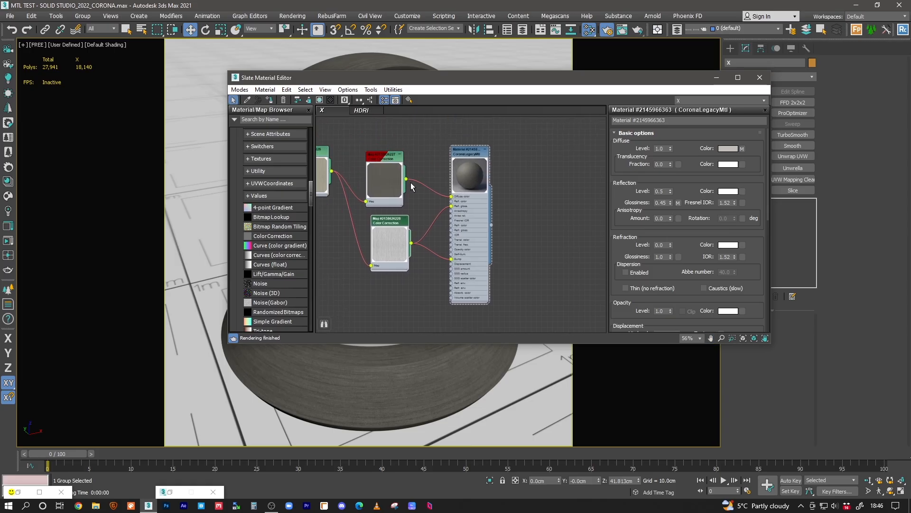
Line up the Color Correction node feeding glossiness and bump directly beneath the diffuse Color Correction node
middle_click_drag(403, 209, 433, 209)
left_click_drag(420, 222, 415, 217)
middle_click_drag(427, 202, 382, 212)
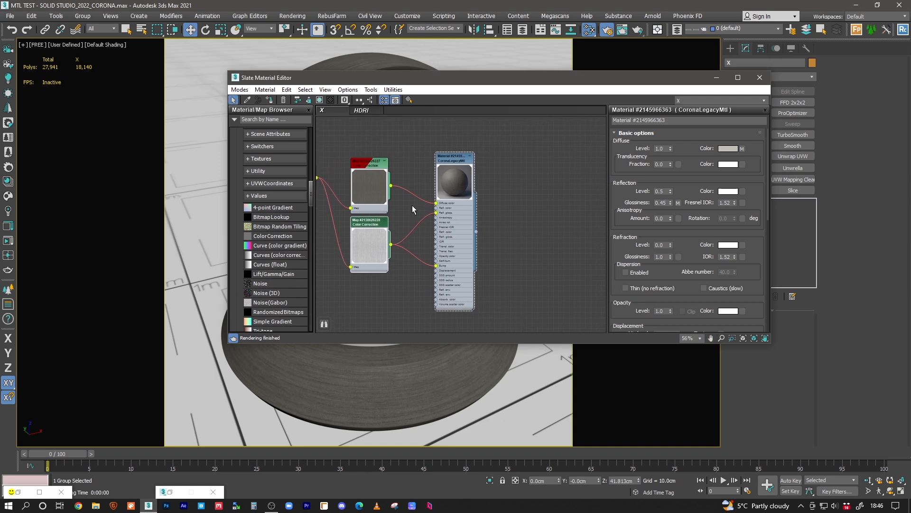
Clone the whole fabric material graph, including its Bitmap and both Color Correction nodes, beside the original
middle_click_drag(420, 172, 455, 176)
left_click_drag(339, 148, 510, 248)
middle_click_drag(510, 243, 415, 263)
left_click_drag(392, 188, 602, 192, "shift")
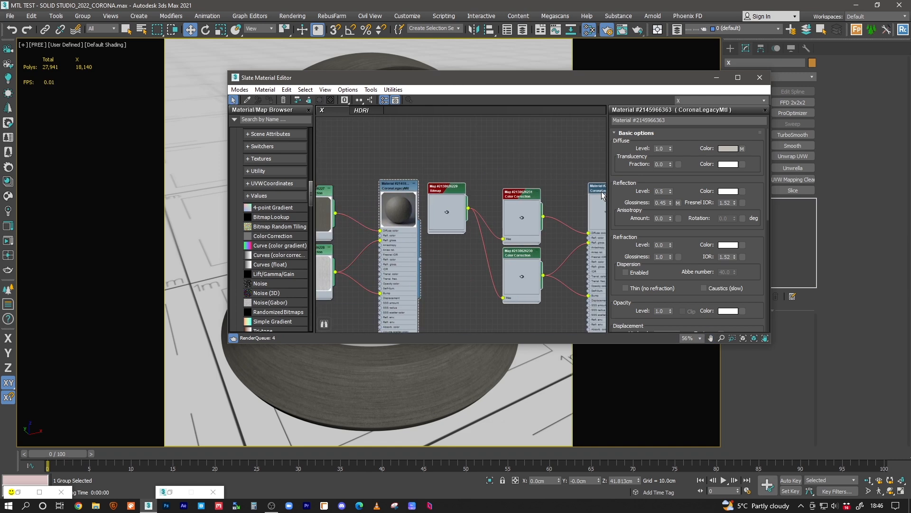
Replace the image in the cloned graph's Bitmap node with Wallpaper.jpg
double_click(457, 191)
left_click(662, 254)
double_click(380, 76)
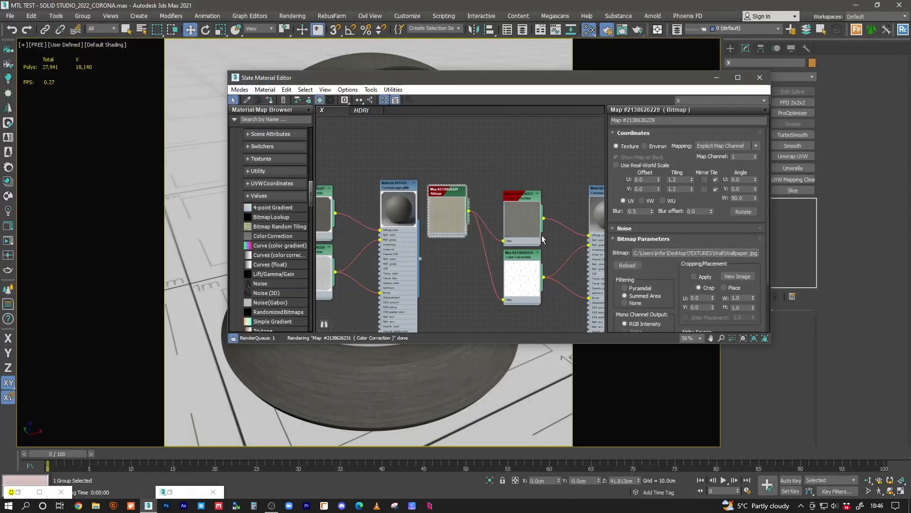
Assign the cloned material to the selected group and display its diffuse Color Correction map on the model in the viewport
middle_click_drag(542, 235, 466, 223)
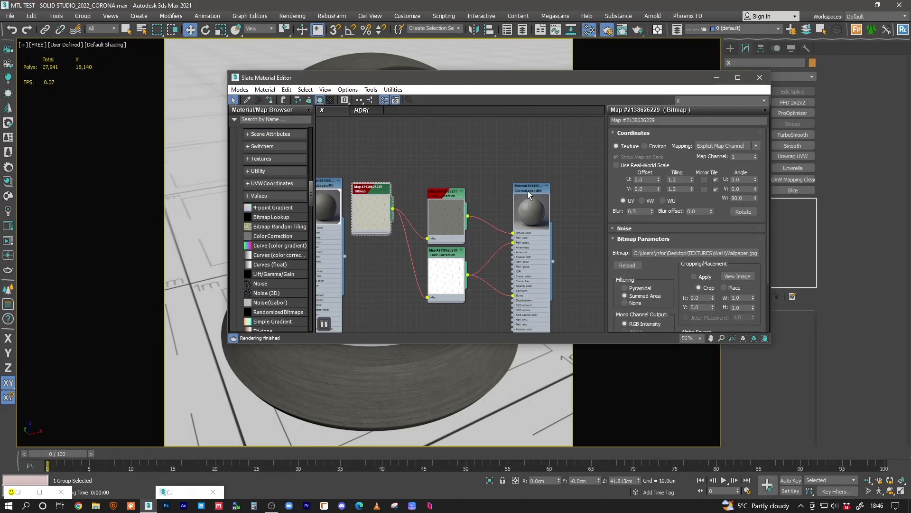
double_click(528, 192)
left_click(270, 102)
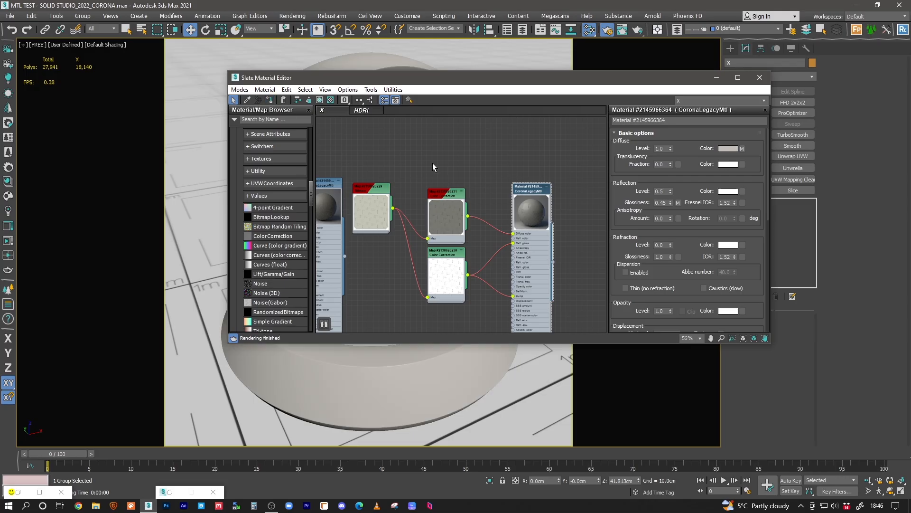
double_click(445, 194)
left_click(320, 100)
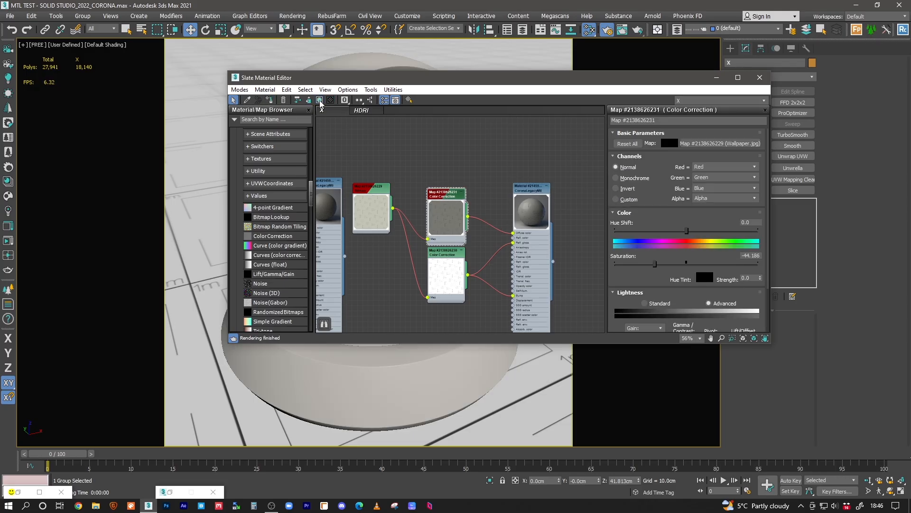
left_click_drag(442, 80, 570, 89)
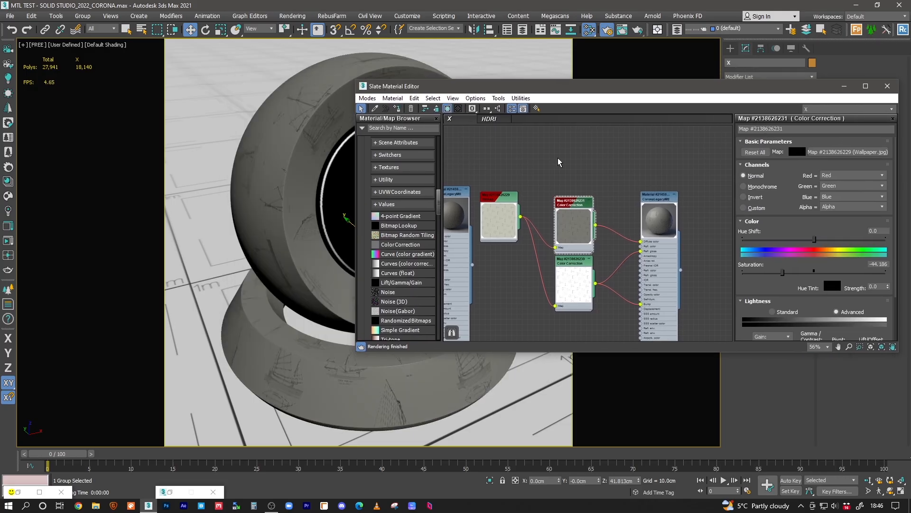
Raise the diffuse Color Correction node and set its hue shift to about -120 and saturation to about -64
left_click_drag(578, 207, 578, 191)
scroll(578, 191, "up", 4)
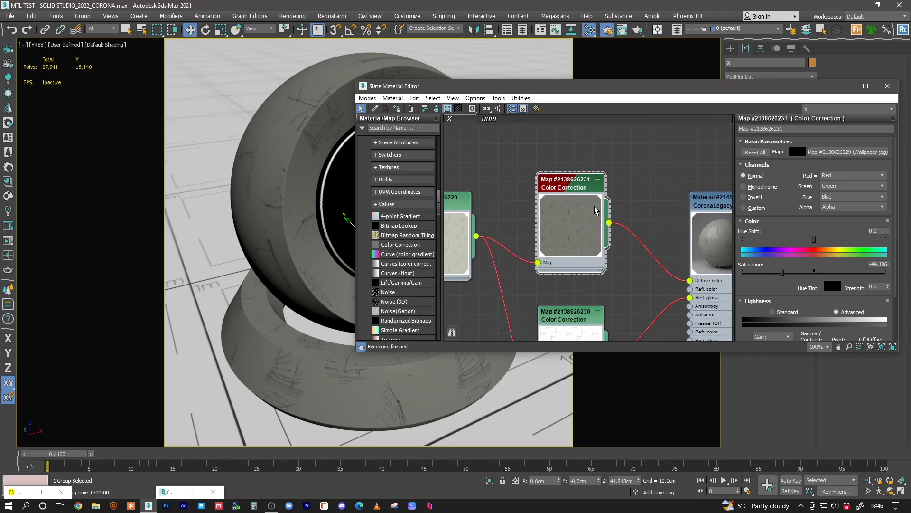
left_click_drag(815, 239, 768, 245)
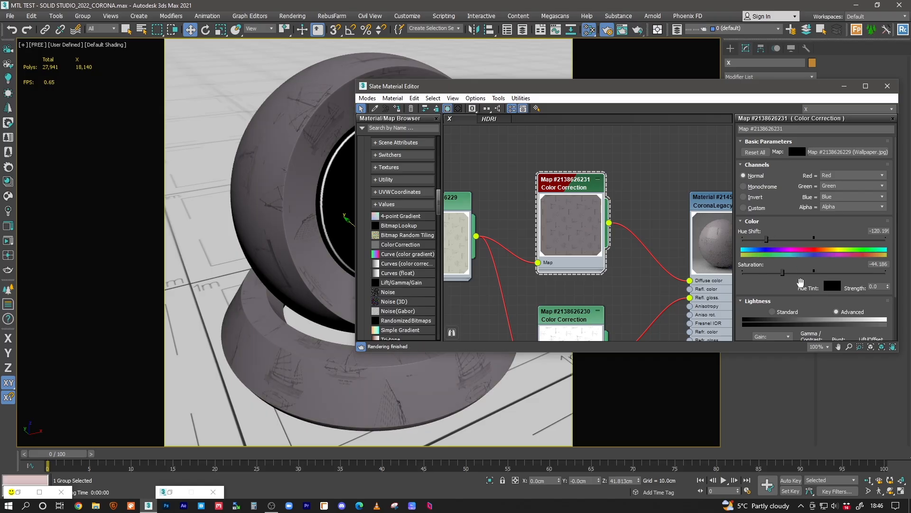
left_click_drag(782, 273, 760, 275)
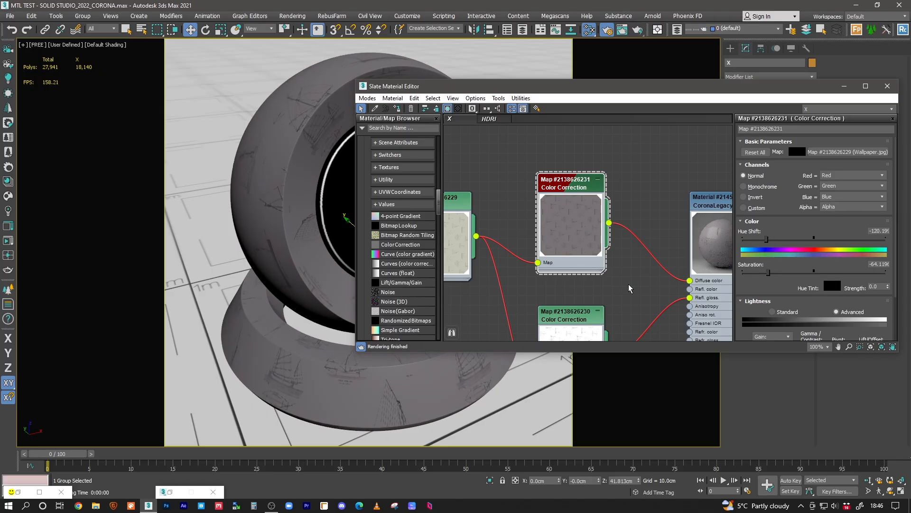
Disconnect the second Color Correction node from the cloned material's Refl. gloss. and Bump inputs
middle_click_drag(592, 332, 542, 172)
left_click_drag(523, 165, 513, 184)
middle_click_drag(570, 203, 563, 265)
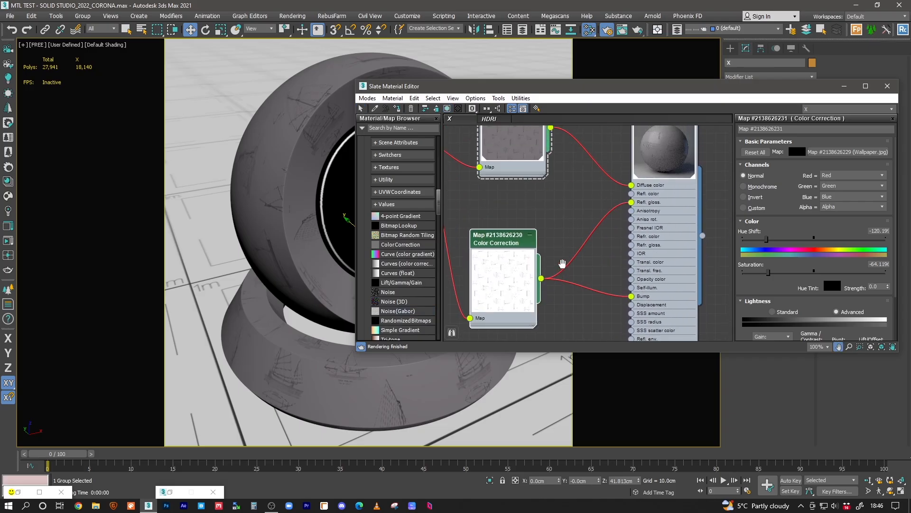
left_click_drag(631, 202, 578, 245)
middle_click_drag(564, 248, 559, 210)
left_click_drag(493, 205, 522, 207)
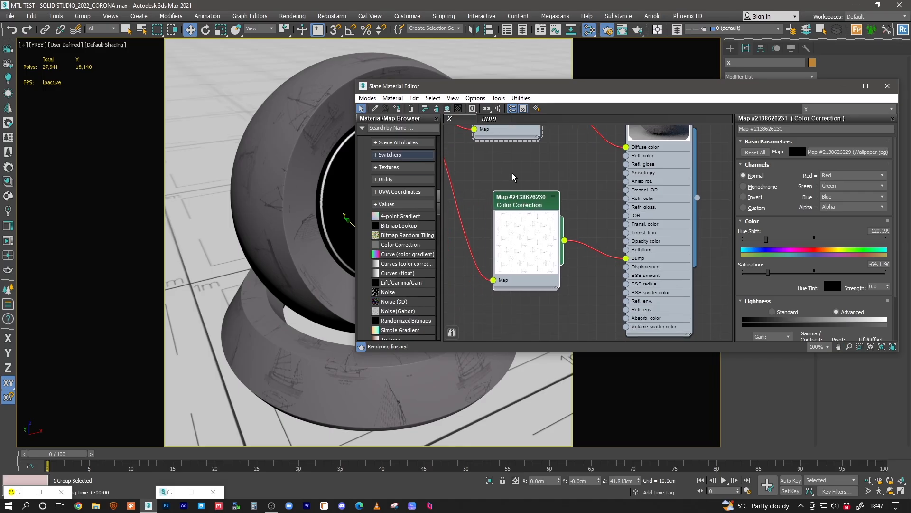
middle_click_drag(566, 185, 550, 205)
mouse_move(513, 225)
left_mouse_down()
mouse_move(501, 218)
mouse_move(494, 228)
left_mouse_up()
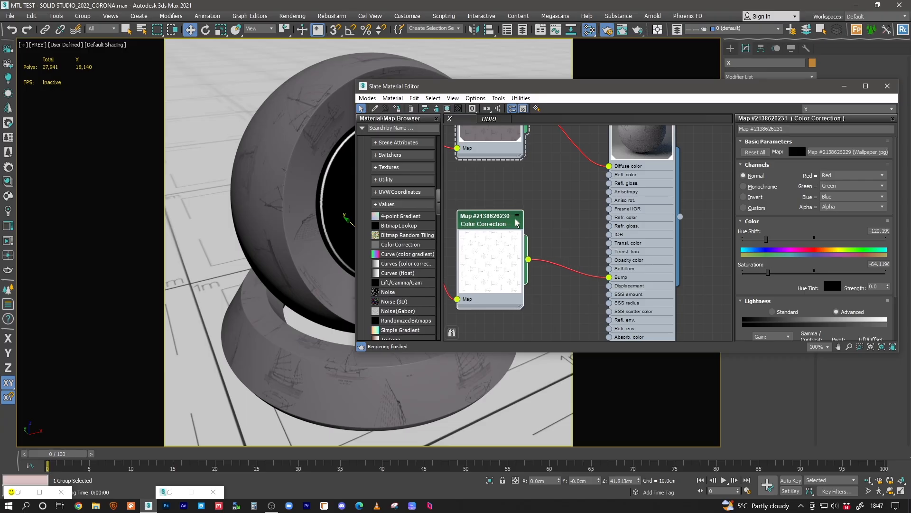
left_click_drag(609, 278, 585, 270)
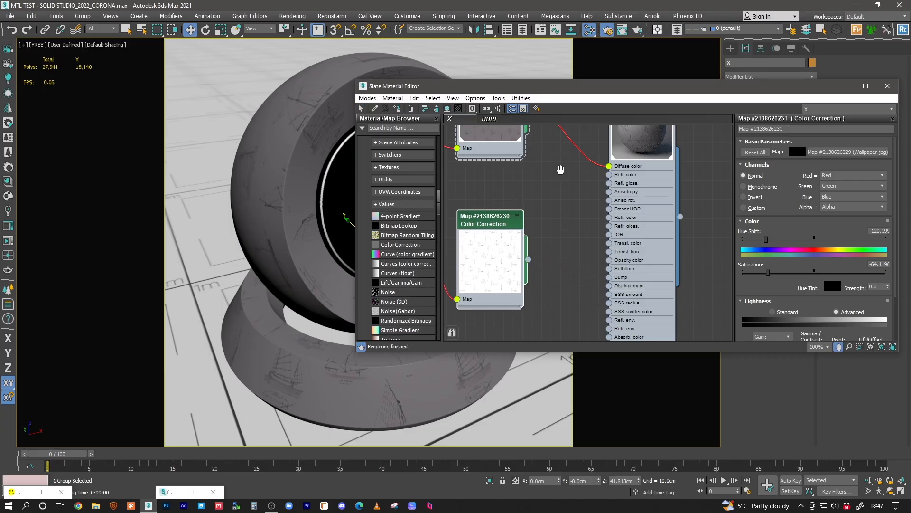
Open the cloned material's basic options and run an interactive render of the full frame with the render region turned off
middle_click_drag(627, 127, 602, 176)
scroll(602, 177, "up", 3)
double_click(617, 159)
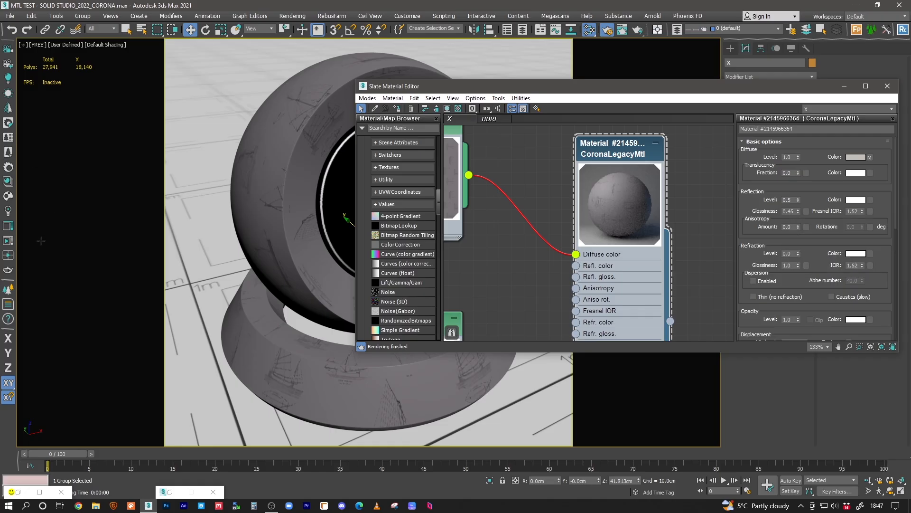
left_click(11, 244)
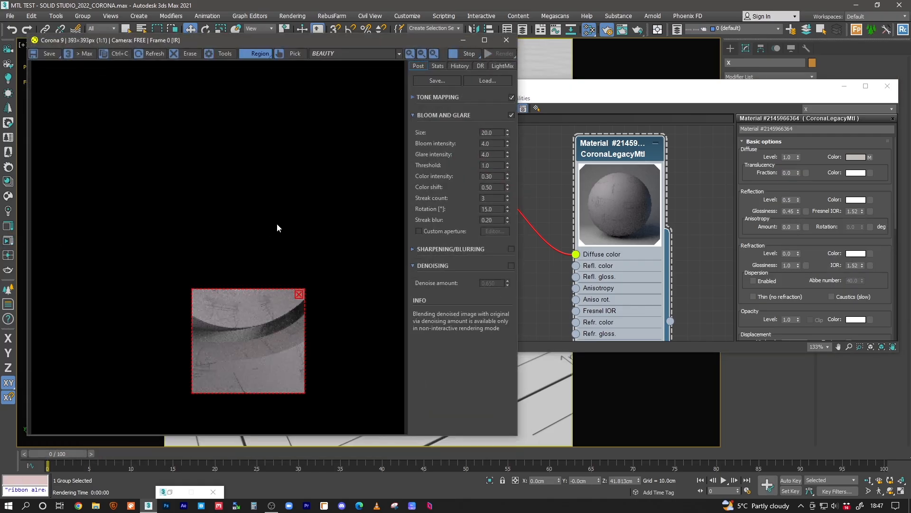
scroll(264, 341, "up", 1)
scroll(269, 320, "down", 1)
left_click(260, 55)
left_click(262, 67)
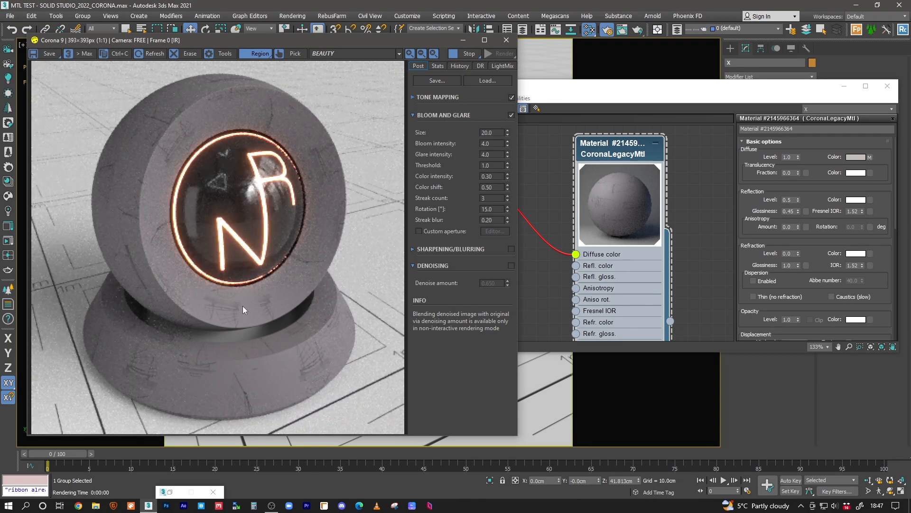
Try a reflection level of 0.8 on the cloned material, and finally set the level to 1
left_click(628, 152)
left_click(794, 200)
type("0.8")
key("Return")
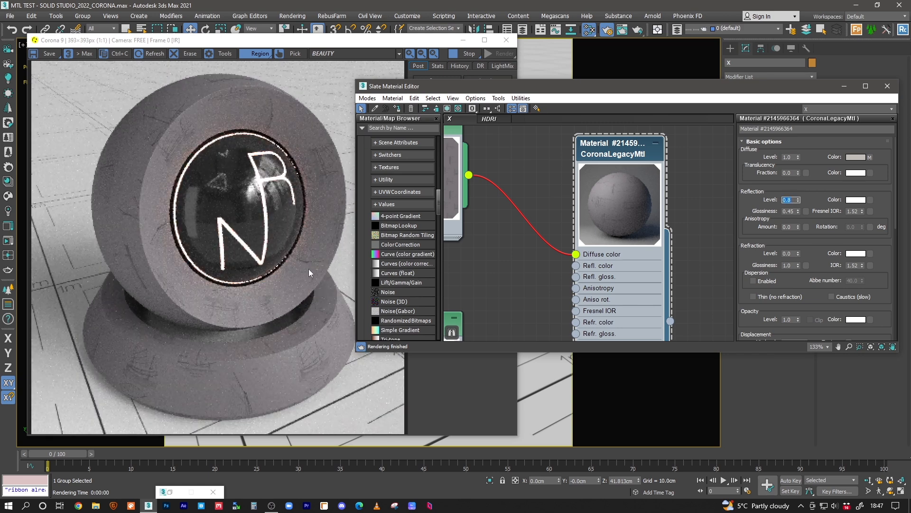
type("1")
key("Return")
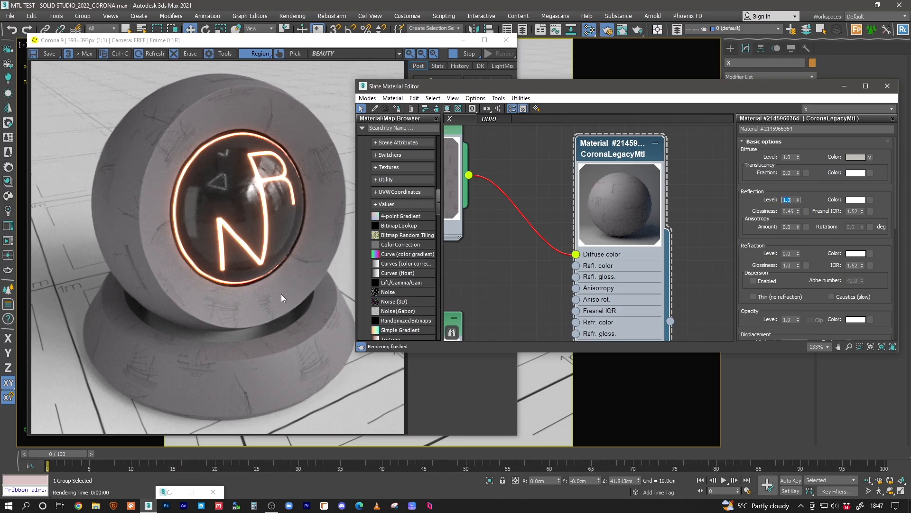
Lower the wallpaper Bitmap node so it sits between the heights of the two Color Correction nodes
scroll(526, 171, "down", 10)
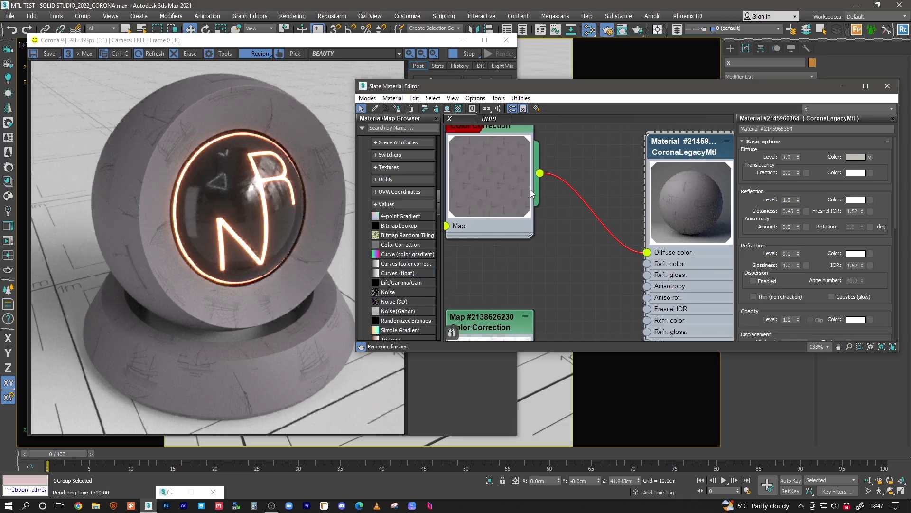
middle_click_drag(599, 192, 525, 195)
scroll(530, 181, "up", 3)
scroll(527, 196, "down", 1)
mouse_move(581, 215)
middle_mouse_down()
mouse_move(529, 189)
mouse_move(586, 190)
mouse_move(546, 197)
mouse_move(584, 197)
middle_mouse_up()
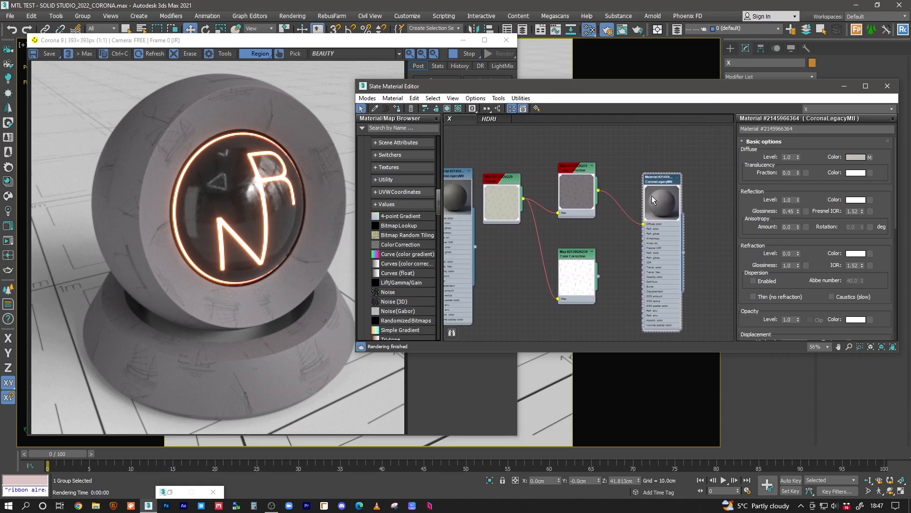
scroll(558, 175, "up", 4)
left_click(521, 209)
left_click_drag(529, 186, 537, 219)
middle_click_drag(537, 220, 494, 204)
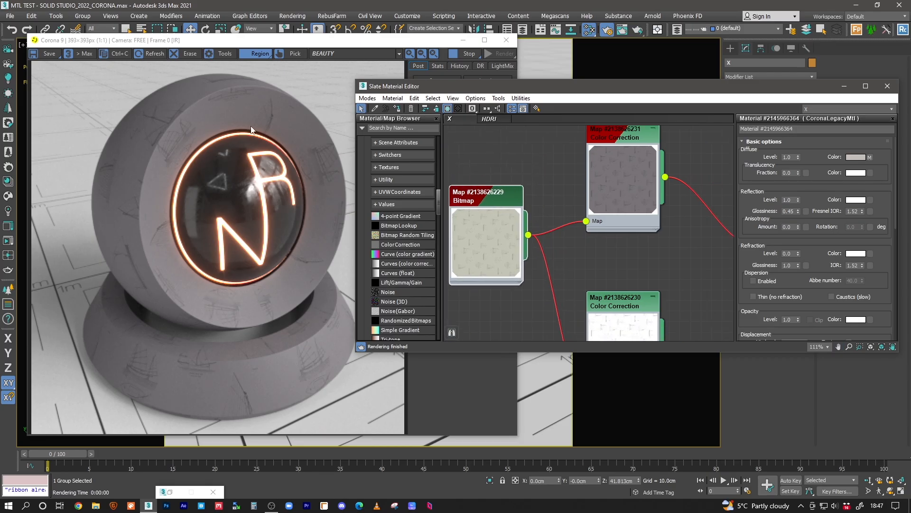
middle_click_drag(514, 240, 523, 203)
mouse_move(546, 156)
left_mouse_down()
mouse_move(548, 169)
mouse_move(556, 167)
left_mouse_up()
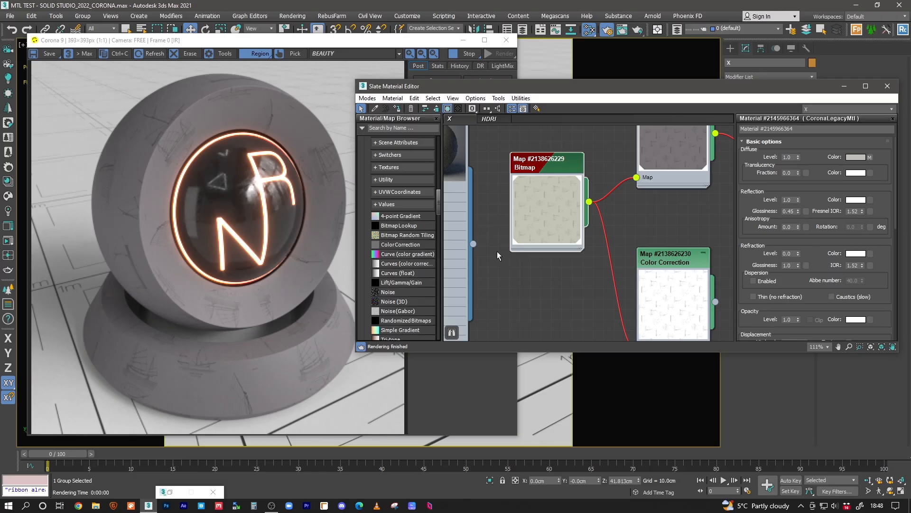
Delete the second Color Correction node that no longer feeds the wallpaper material
middle_click_drag(632, 215, 504, 234)
scroll(567, 238, "down", 4)
middle_click_drag(605, 219, 579, 198)
scroll(591, 188, "down", 4)
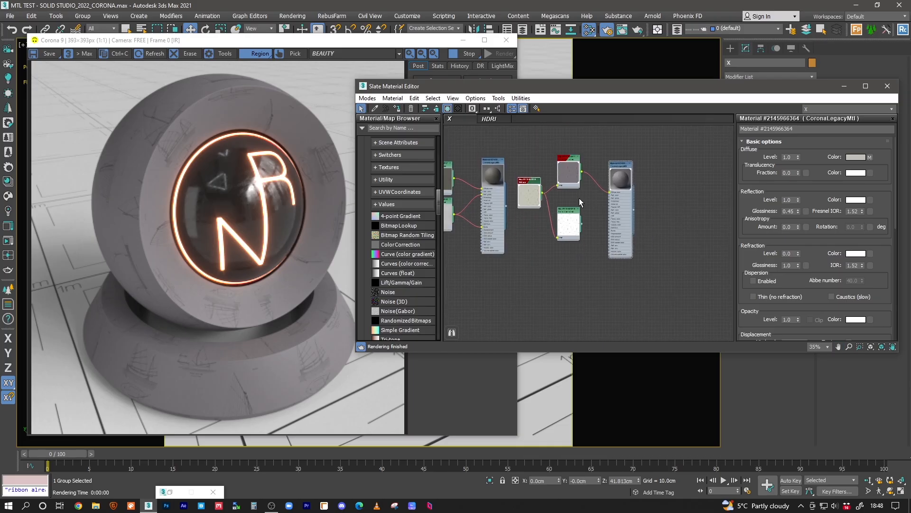
scroll(579, 205, "up", 5)
double_click(556, 212)
key("Delete")
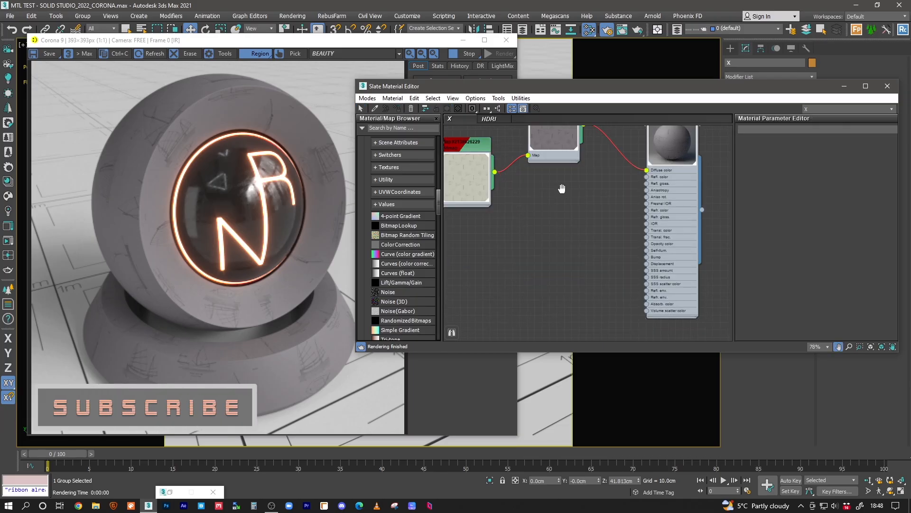
Move the remaining Color Correction node slightly closer to the wallpaper CoronaLegacyMtl node
scroll(569, 236, "down", 3)
mouse_move(576, 170)
left_mouse_down()
mouse_move(586, 182)
mouse_move(574, 174)
left_mouse_up()
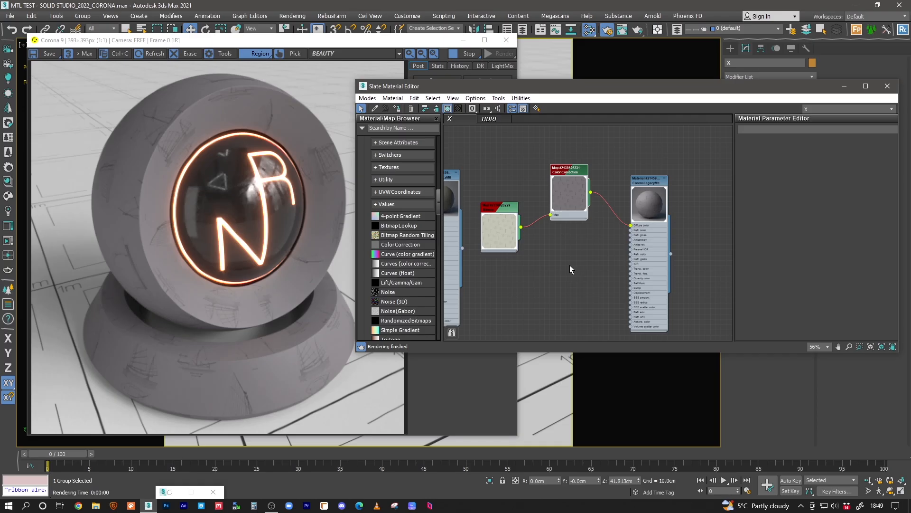
middle_click_drag(562, 244, 561, 218)
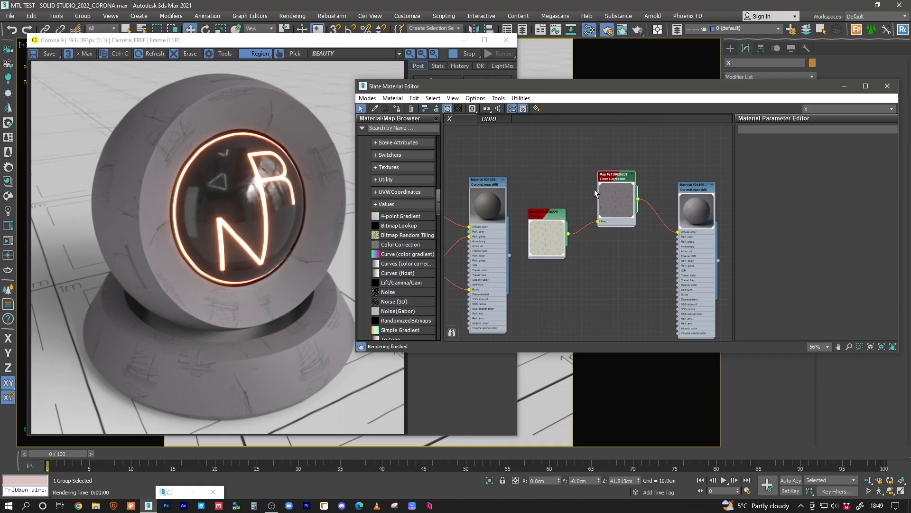
mouse_move(616, 179)
left_mouse_down()
mouse_move(619, 202)
mouse_move(621, 184)
left_mouse_up()
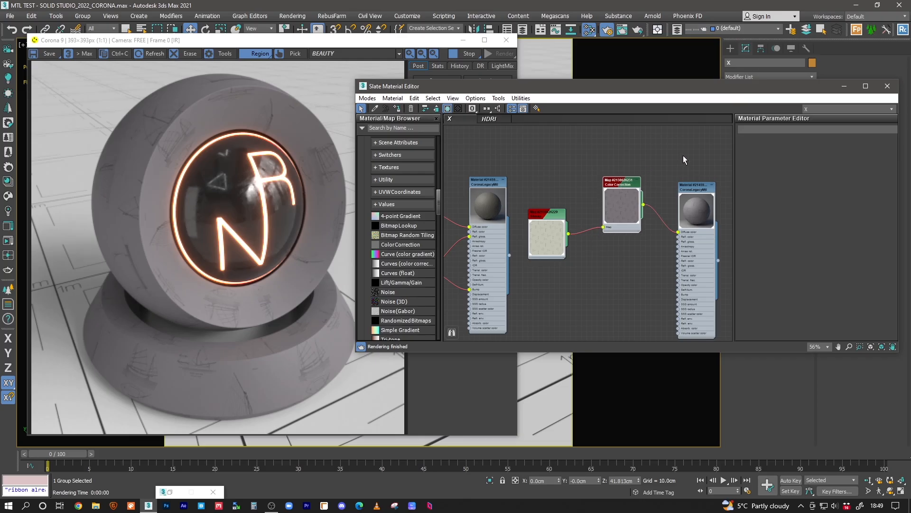
Select the wallpaper material together with its Bitmap and Color Correction nodes and shift the group slightly downward
left_click_drag(681, 157, 554, 252)
left_click_drag(555, 214, 554, 224)
left_click(563, 201)
middle_click_drag(587, 208, 540, 189)
scroll(522, 192, "up", 3)
left_click_drag(499, 211, 505, 225)
scroll(523, 224, "down", 3)
left_click_drag(569, 190, 564, 189)
left_click_drag(620, 165, 506, 259)
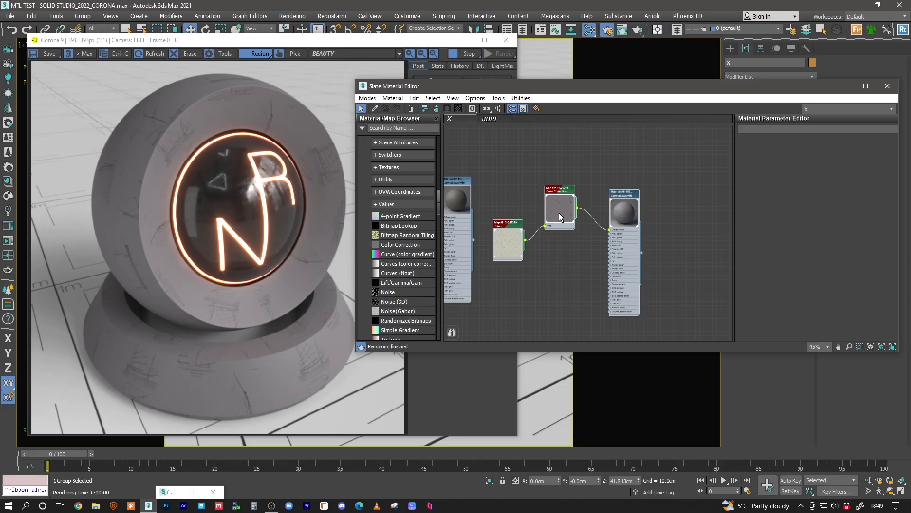
left_click_drag(562, 190, 566, 194)
left_click(577, 172)
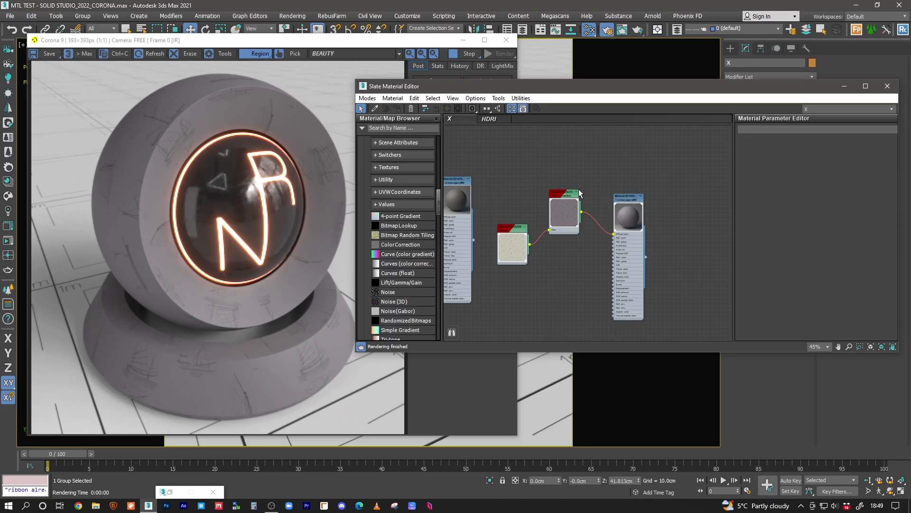
Adjust the Color Correction node's position slightly upward between the Bitmap and the wallpaper material
left_click_drag(568, 194, 568, 199)
middle_click_drag(582, 201, 592, 177)
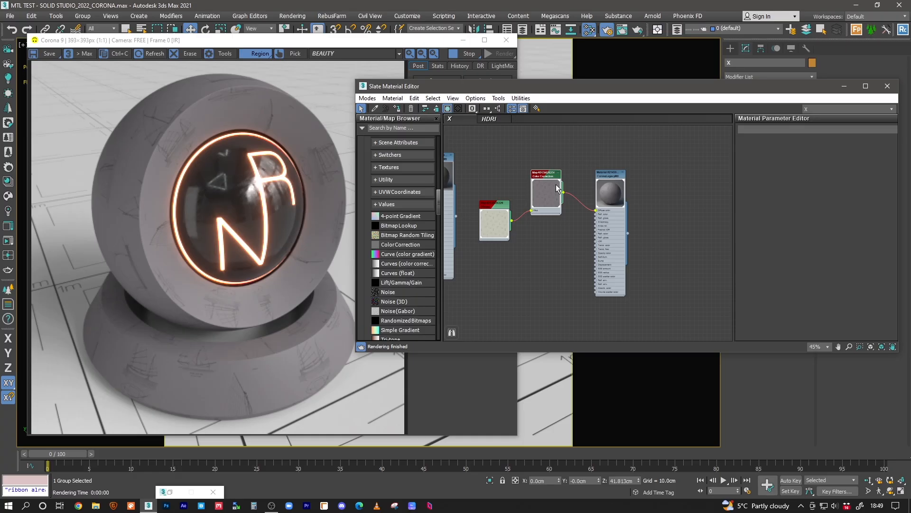
left_click_drag(551, 179, 547, 174)
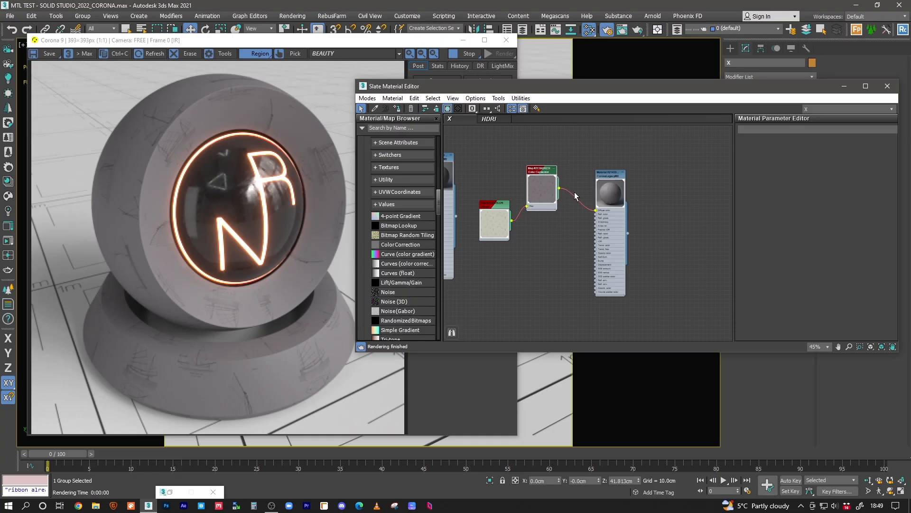
mouse_move(574, 186)
middle_mouse_down()
mouse_move(573, 172)
mouse_move(582, 187)
middle_mouse_up()
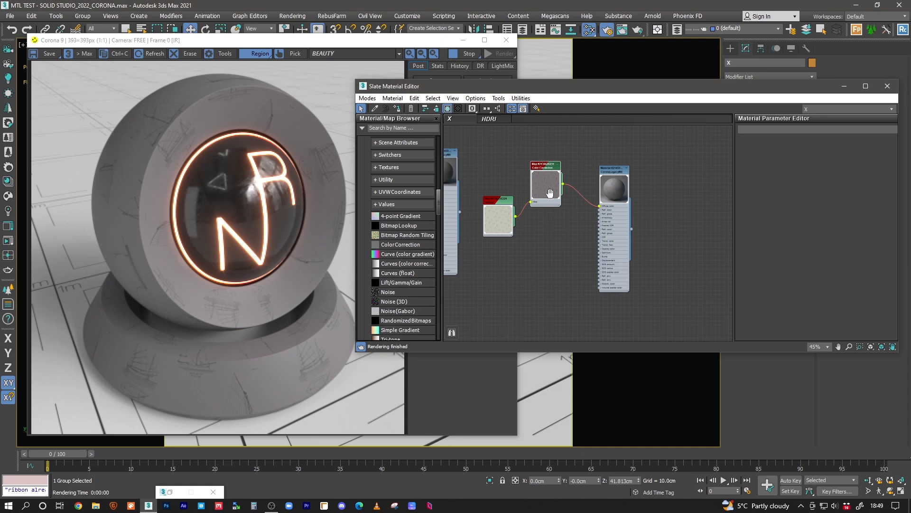
Clone the plain white CoronaLegacyMtl material below the other material nodes and open the copy's parameters
middle_click_drag(561, 193, 537, 187)
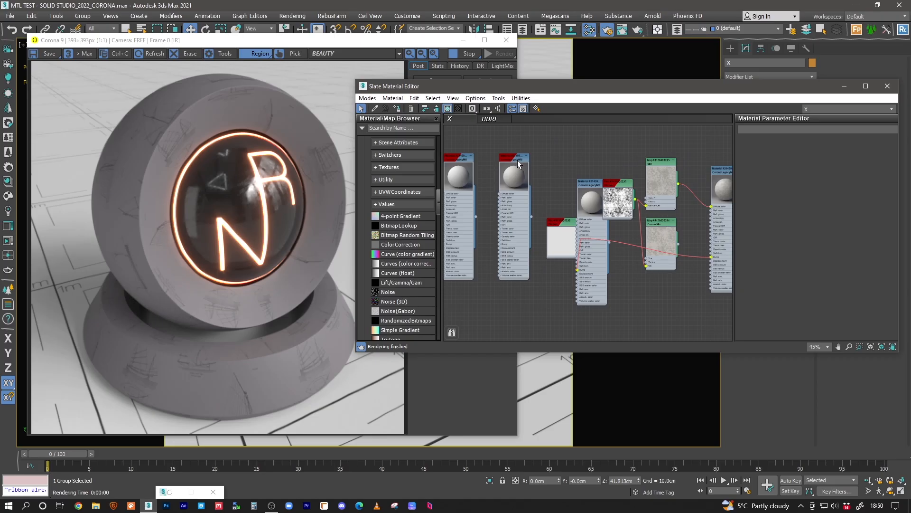
left_click_drag(517, 160, 517, 294, "shift")
middle_click_drag(559, 240, 580, 183)
left_click_drag(585, 165, 508, 284)
double_click(505, 294)
scroll(497, 310, "up", 4)
left_click_drag(571, 244, 575, 245)
middle_click_drag(597, 173, 577, 258)
double_click(591, 184)
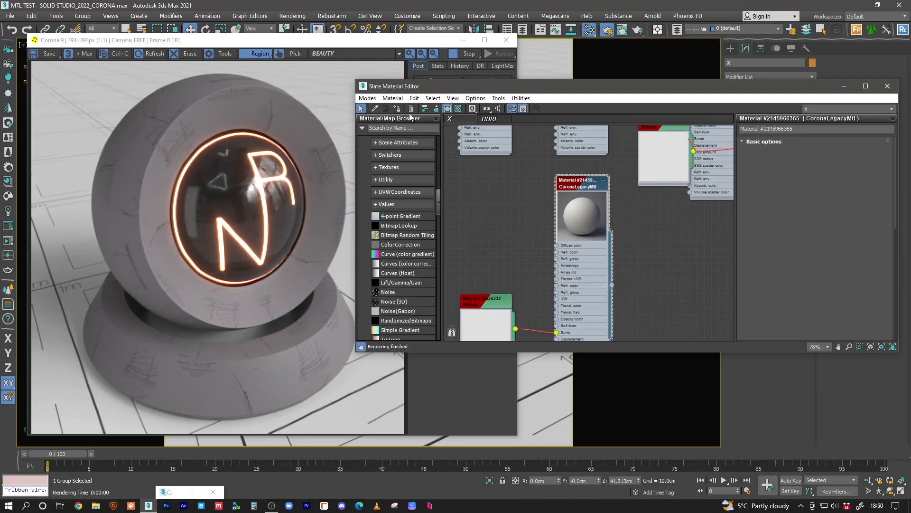
Add a CoronaNormal map node between the bump Bitmap and the cloned CoronaLegacyMtl, moving the Bitmap node farther from the material
middle_click_drag(521, 255, 527, 187)
middle_click_drag(506, 233, 554, 189)
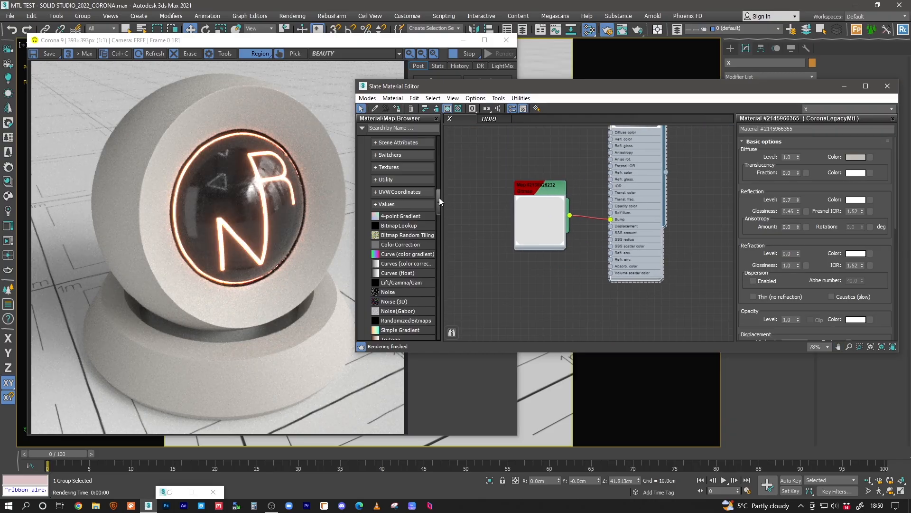
left_click_drag(439, 198, 539, 290)
middle_click_drag(557, 272, 594, 235)
left_click_drag(584, 149, 499, 191)
Replace the bump Bitmap's image with Stucco_NORMAL, loading it with the gamma override at 1.0
double_click(499, 192)
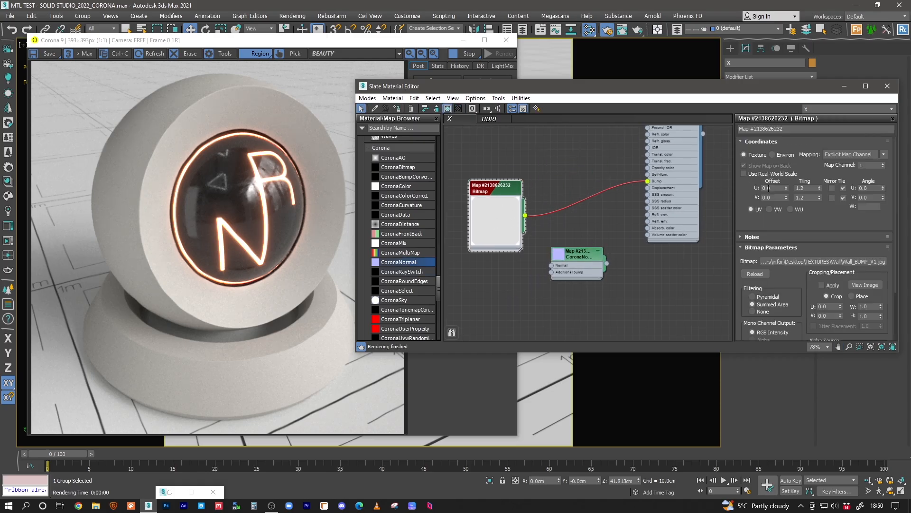
left_click(791, 261)
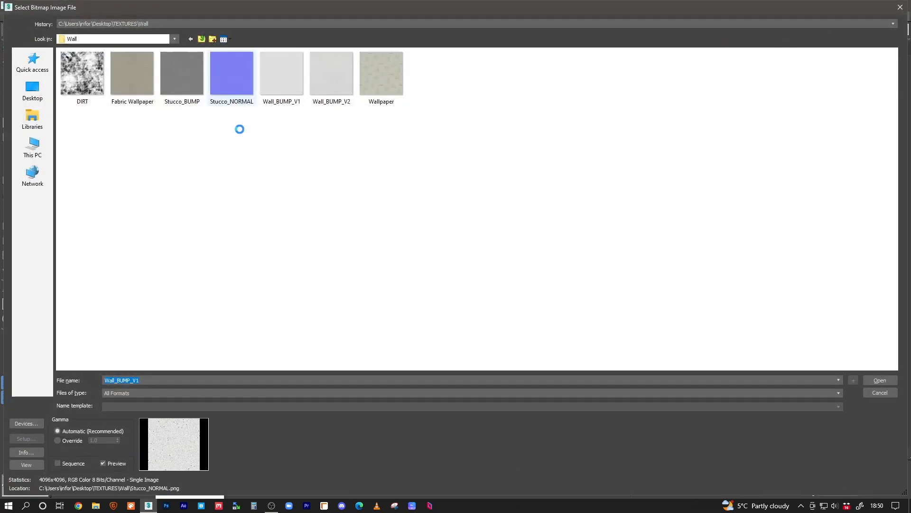
left_click(233, 81)
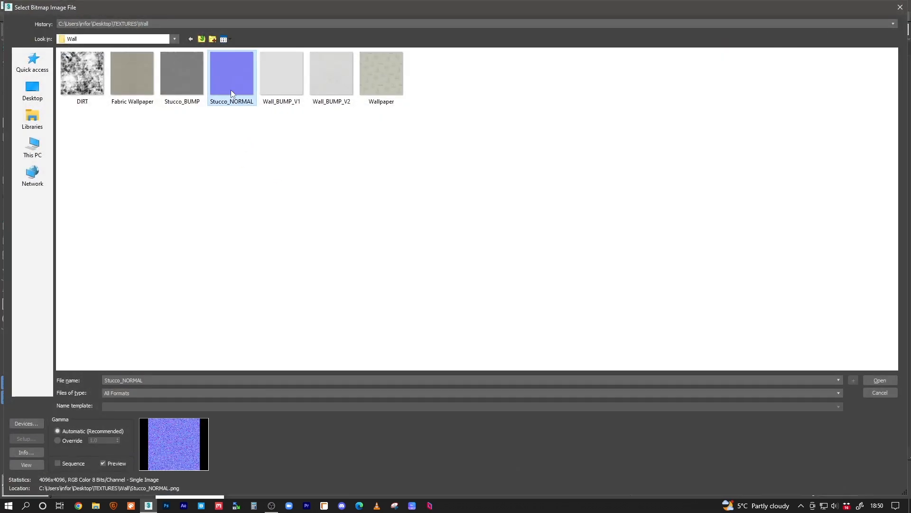
left_click(71, 439)
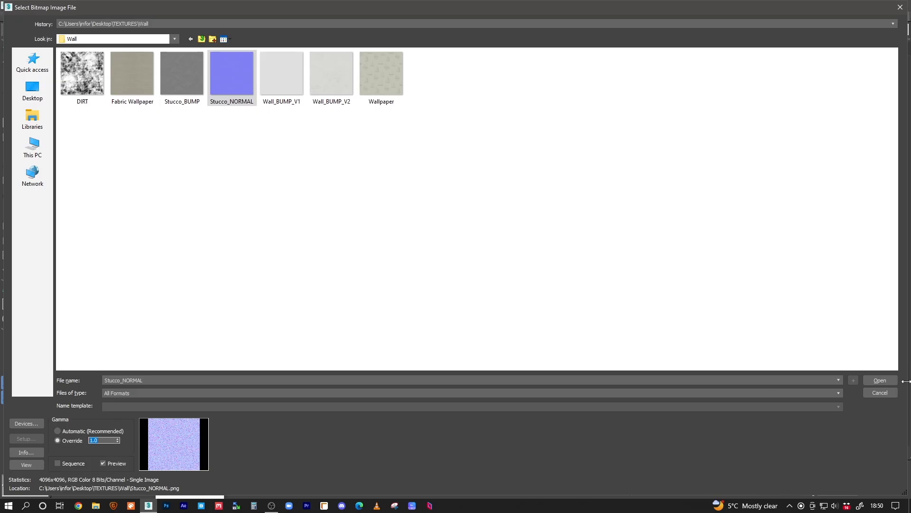
left_click(879, 381)
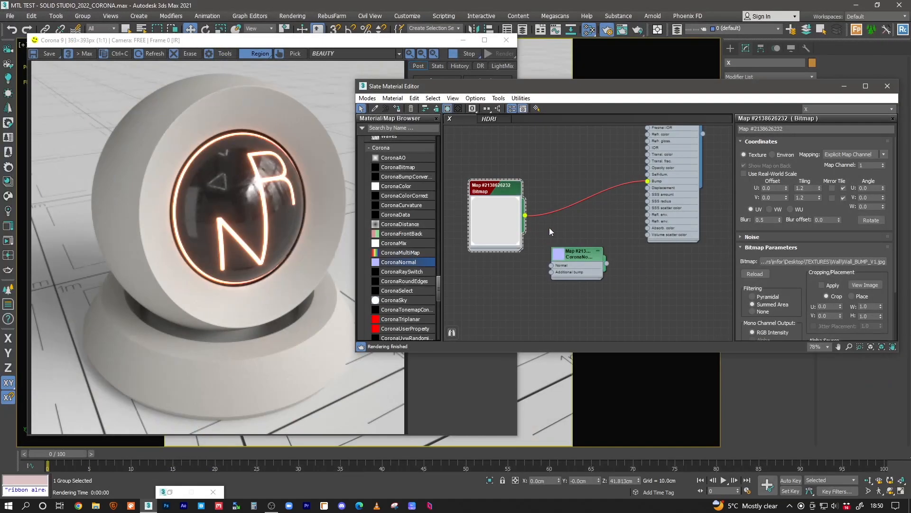
Disconnect the Stucco_NORMAL Bitmap from the material's Bump input and move the CoronaNormal node up between them, opening its parameters
mouse_move(560, 215)
middle_mouse_down()
mouse_move(523, 238)
mouse_move(557, 227)
middle_mouse_up()
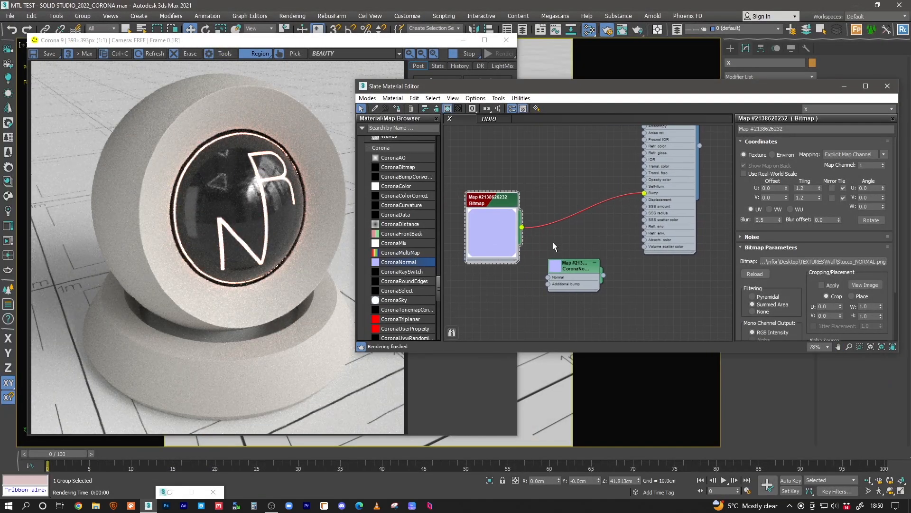
left_click_drag(644, 193, 610, 212)
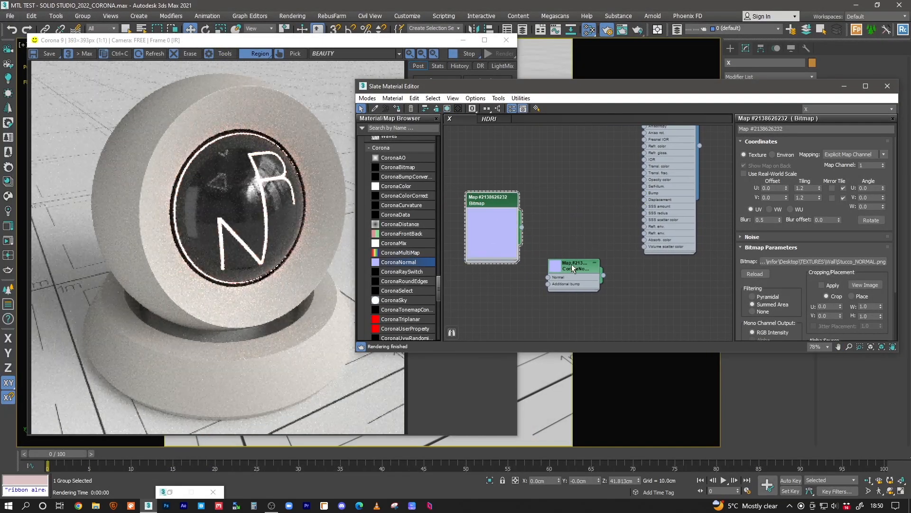
left_click_drag(573, 265, 574, 221)
left_click(574, 223)
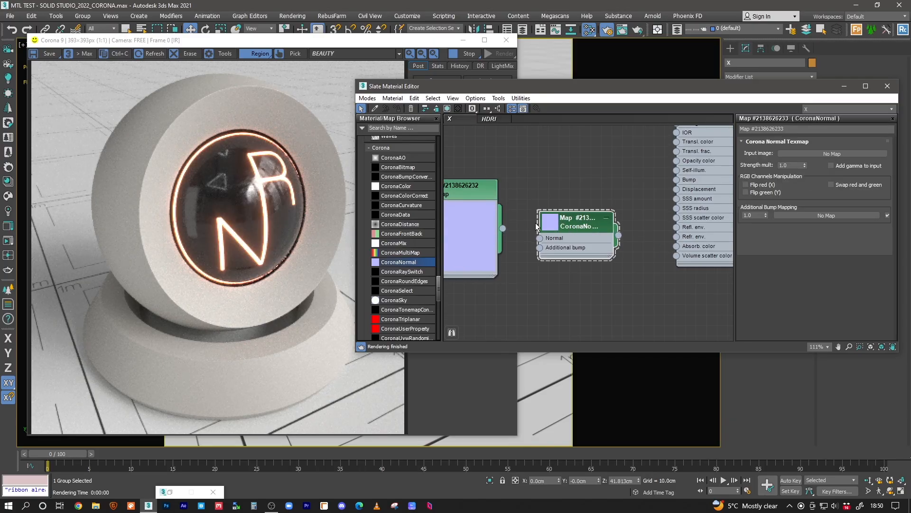
Duplicate the Stucco_NORMAL Bitmap node directly below the original and shift the CoronaNormal node slightly toward the two Bitmaps
scroll(539, 188, "up", 3)
left_click_drag(527, 187, 516, 305, "shift")
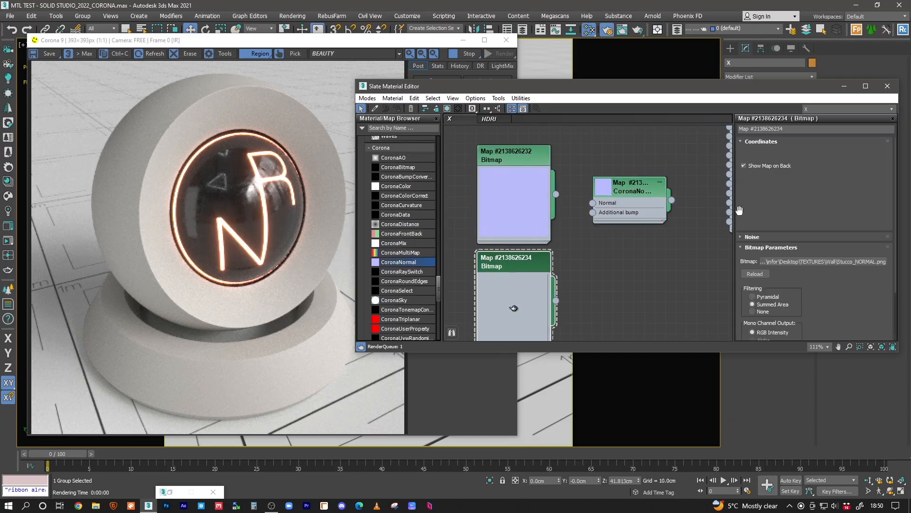
left_click_drag(613, 196, 600, 207)
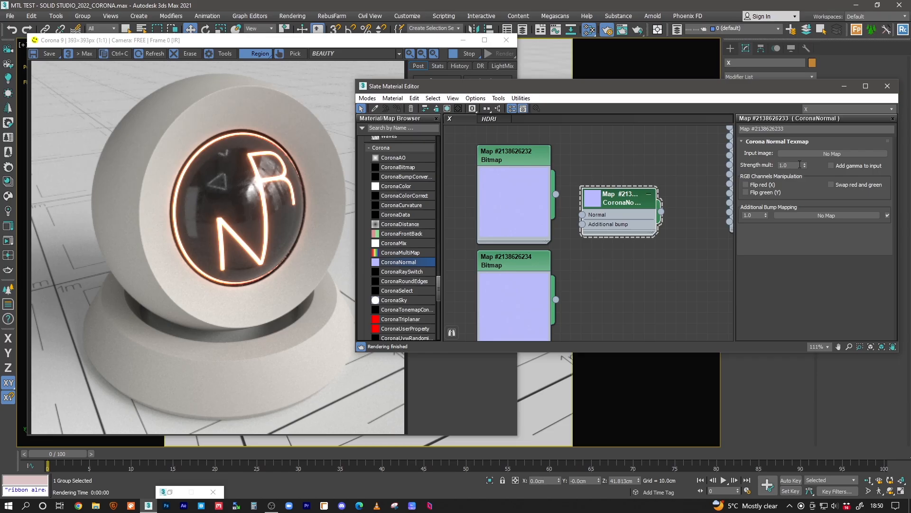
left_click_drag(531, 152, 515, 158)
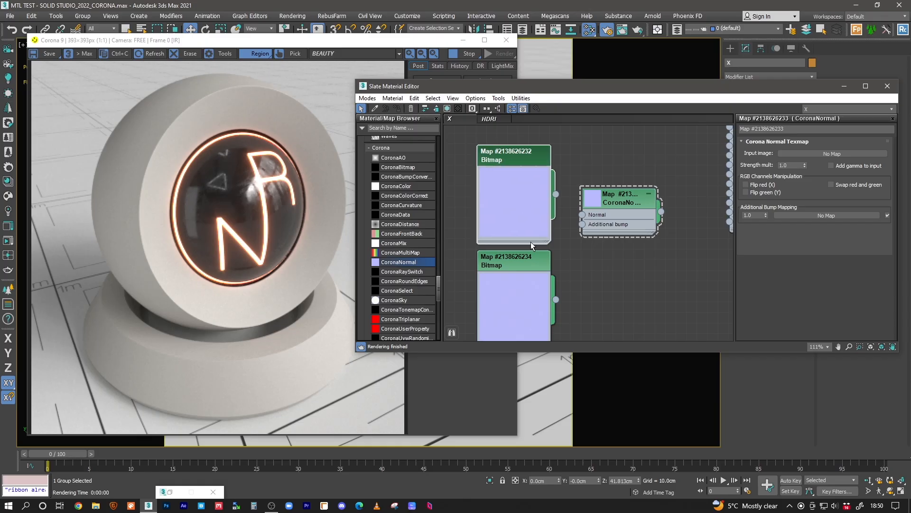
Reload Stucco_NORMAL in the duplicate Bitmap with the gamma set to Automatic (Recommended)
middle_click_drag(517, 269, 522, 200)
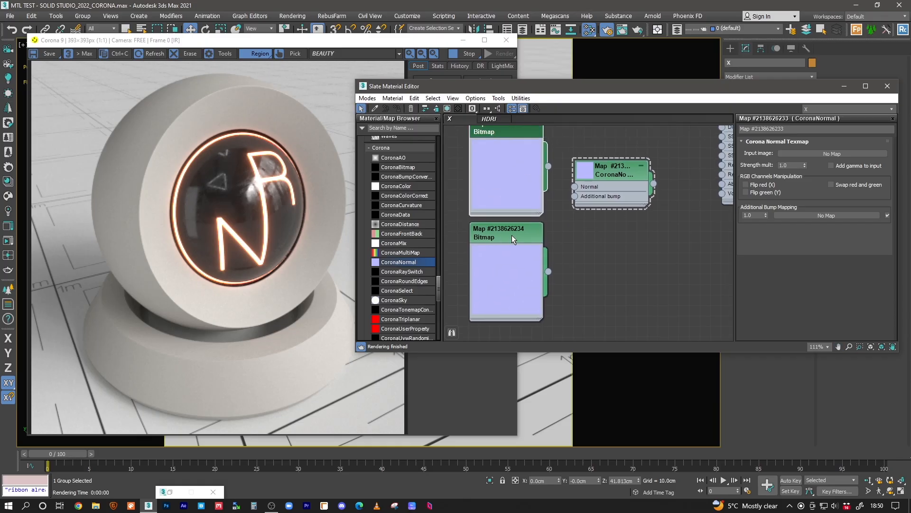
double_click(504, 238)
left_click(804, 266)
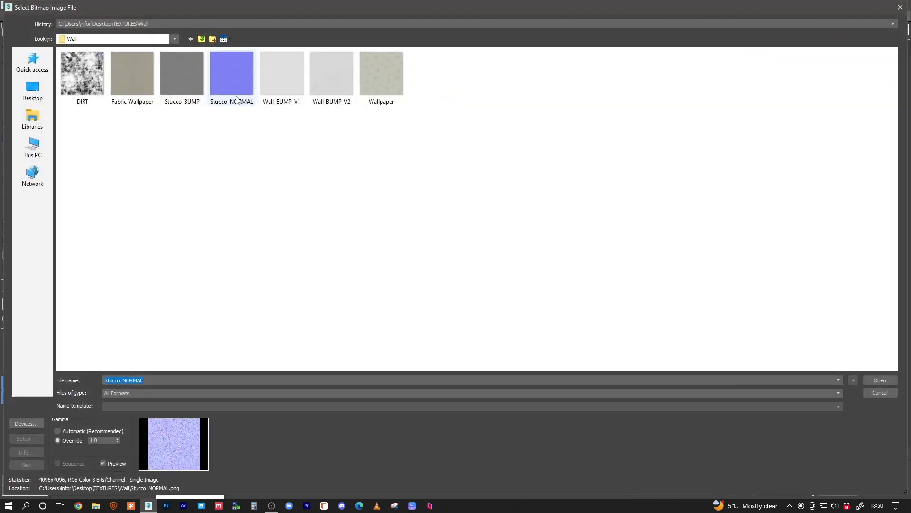
double_click(243, 90)
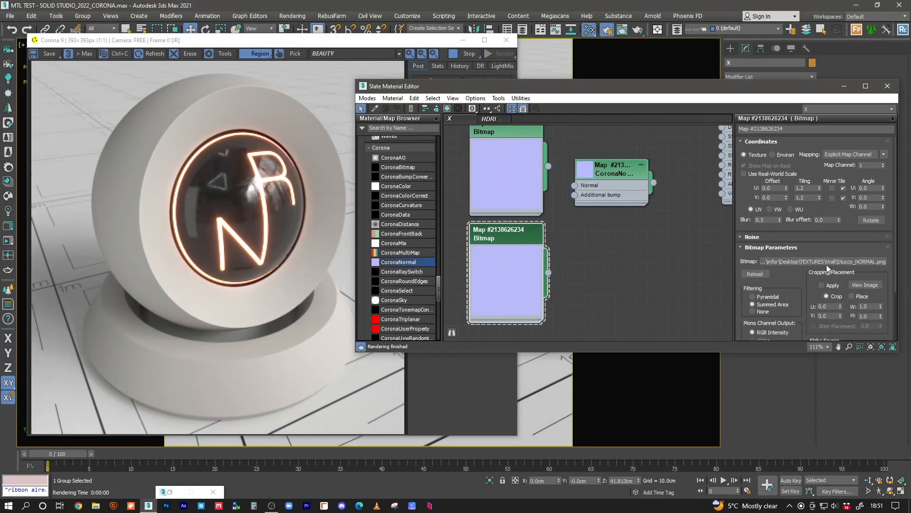
left_click(850, 262)
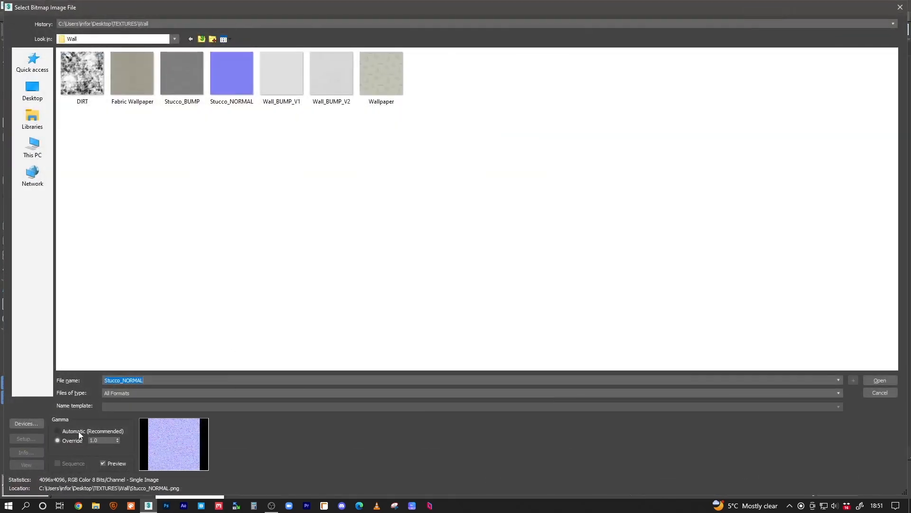
left_click(57, 431)
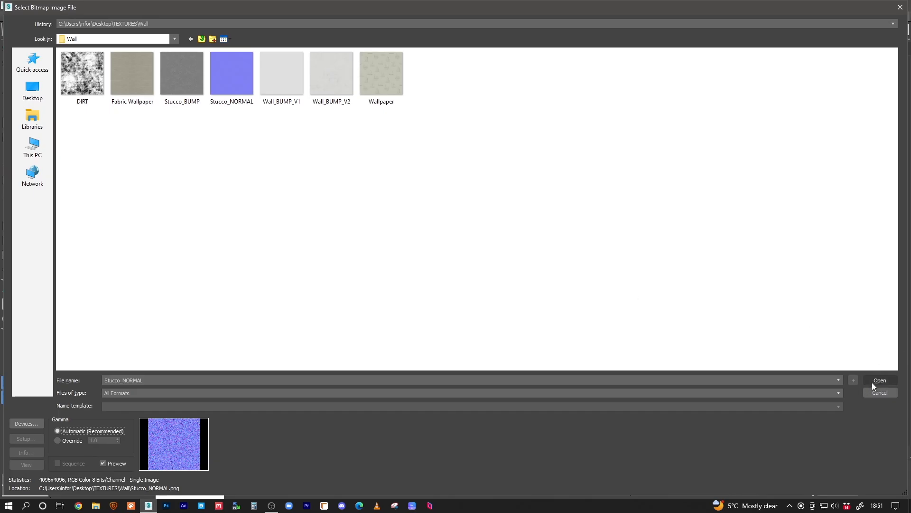
double_click(232, 73)
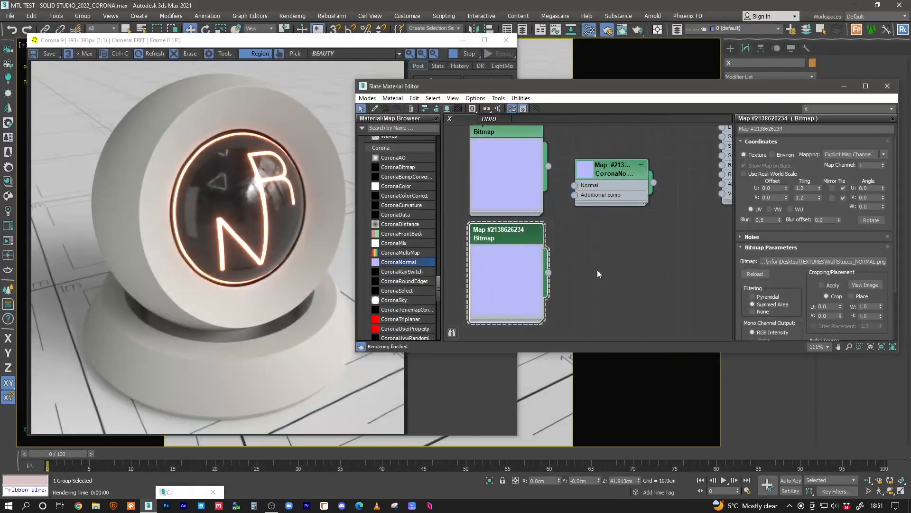
Connect the automatic-gamma Bitmap to the CoronaNormal node's Normal input and enable Add gamma to input
middle_click_drag(585, 254, 557, 254)
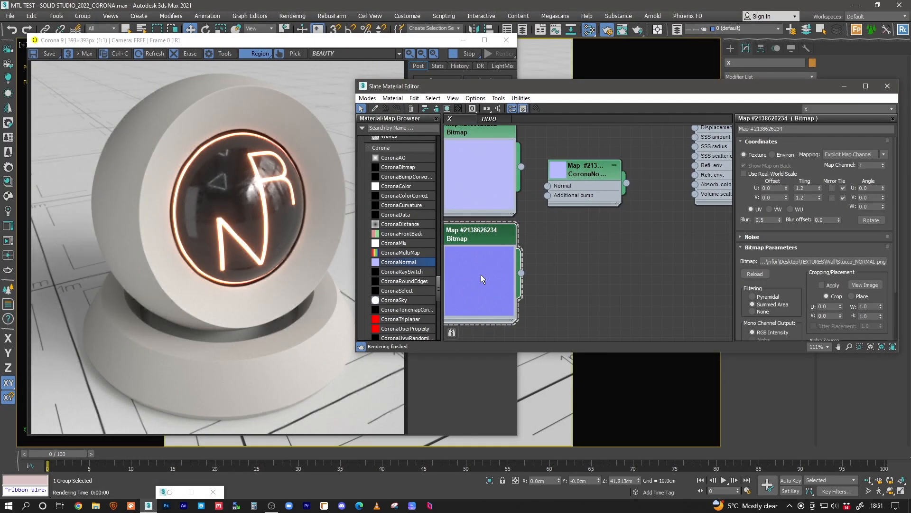
left_click_drag(582, 175, 580, 197)
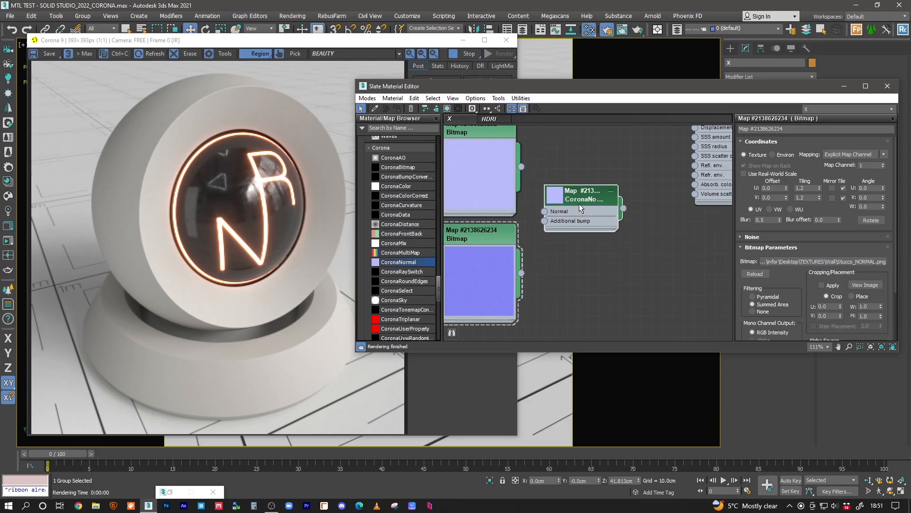
left_click_drag(522, 273, 548, 207)
double_click(580, 193)
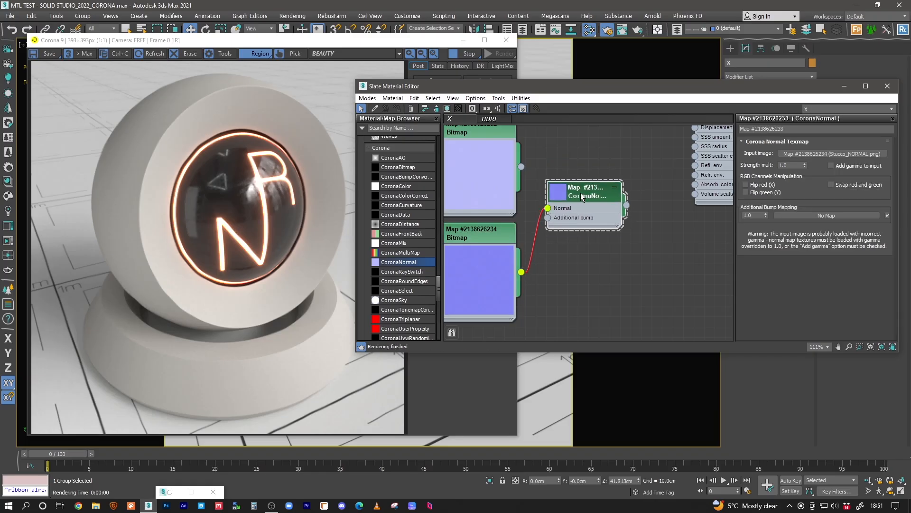
mouse_move(874, 170)
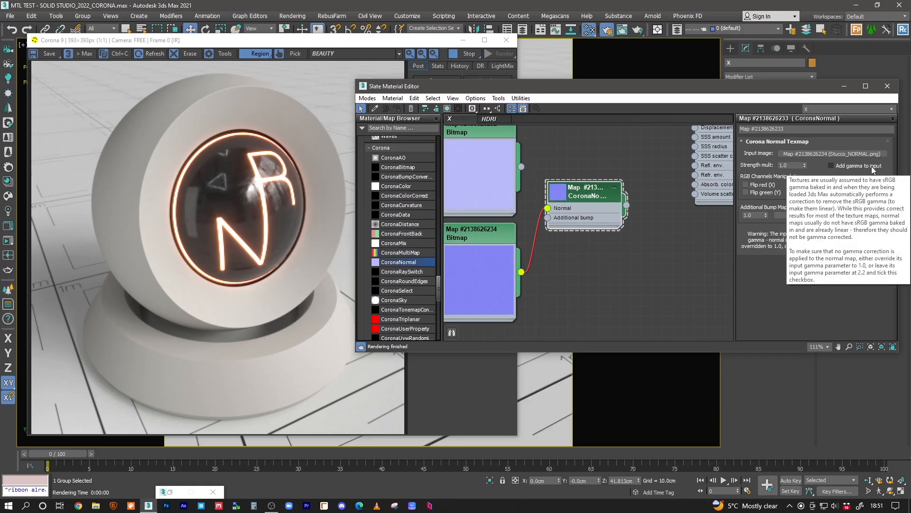
left_click(872, 168)
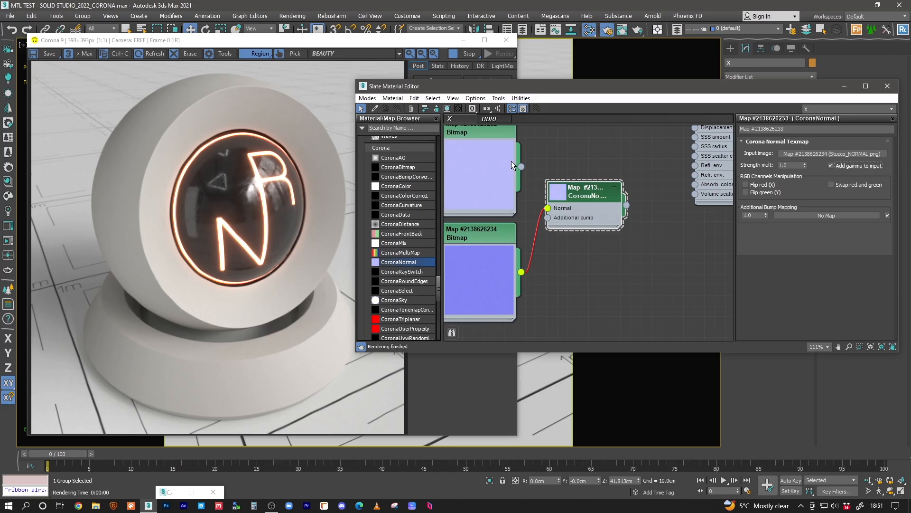
Move the CoronaNormal node lower and connect its output to the CoronaLegacyMtl's Bump input, checking the render up close
double_click(486, 135)
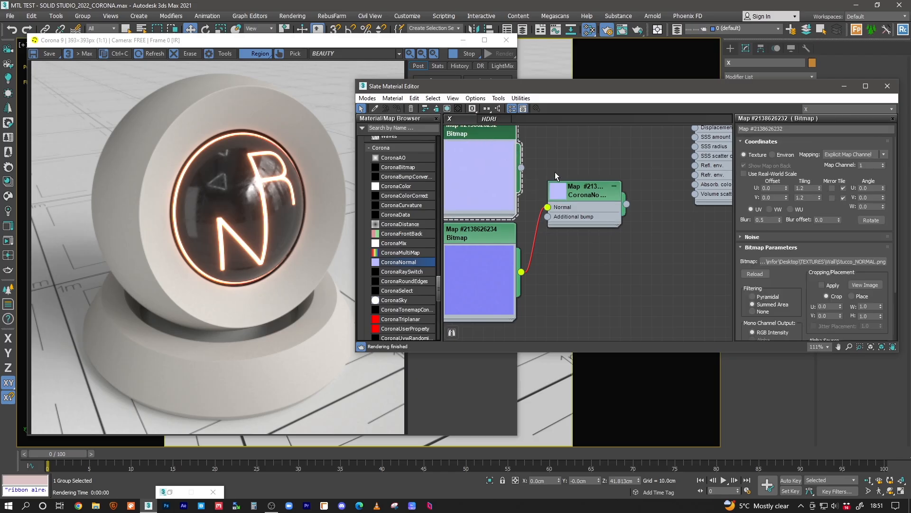
left_click_drag(605, 199, 603, 231)
scroll(637, 234, "down", 1)
middle_click_drag(637, 234, 591, 284)
left_click_drag(581, 287, 636, 192)
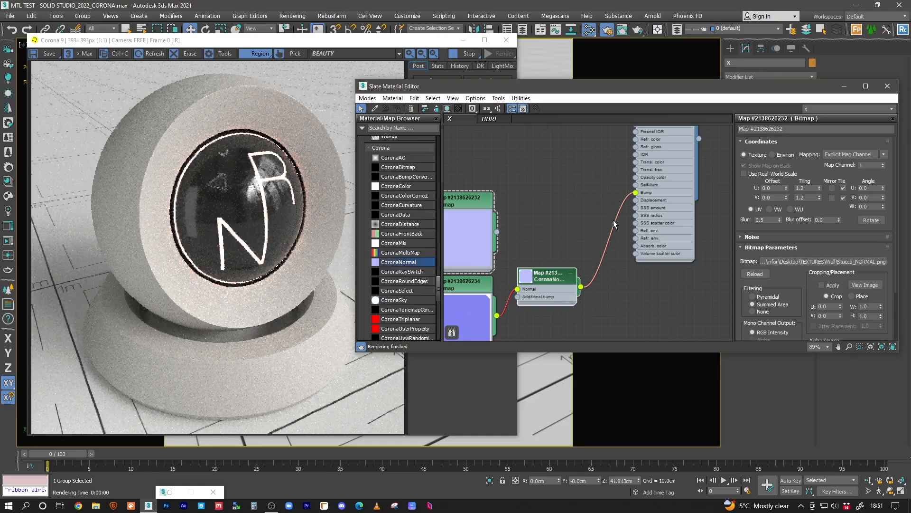
scroll(266, 365, "up", 1)
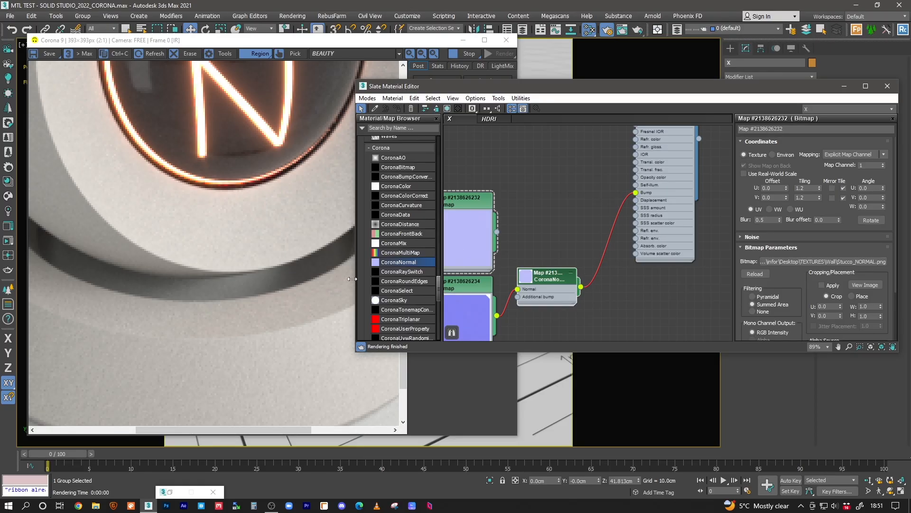
Tidy the node layout by nudging the CoronaNormal node and raising the gamma-override Bitmap slightly above its duplicate
scroll(532, 254, "down", 2)
left_click_drag(538, 273, 545, 267)
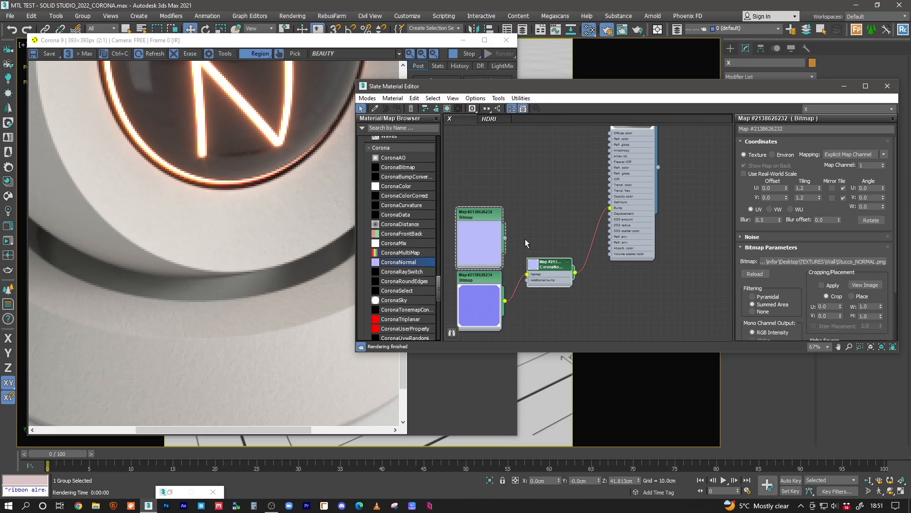
left_click_drag(484, 215, 485, 208)
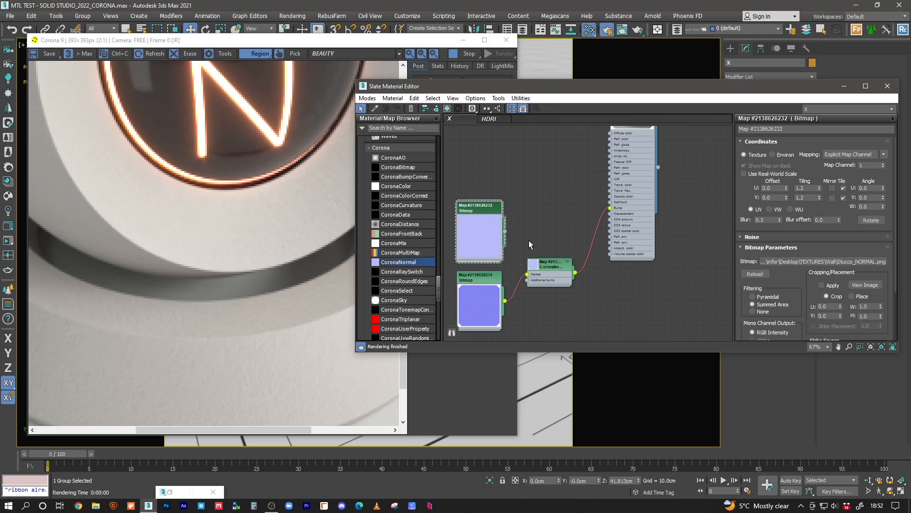
Turn off Add gamma to input on the CoronaNormal map and dismiss the Corona error message window
scroll(530, 244, "up", 5)
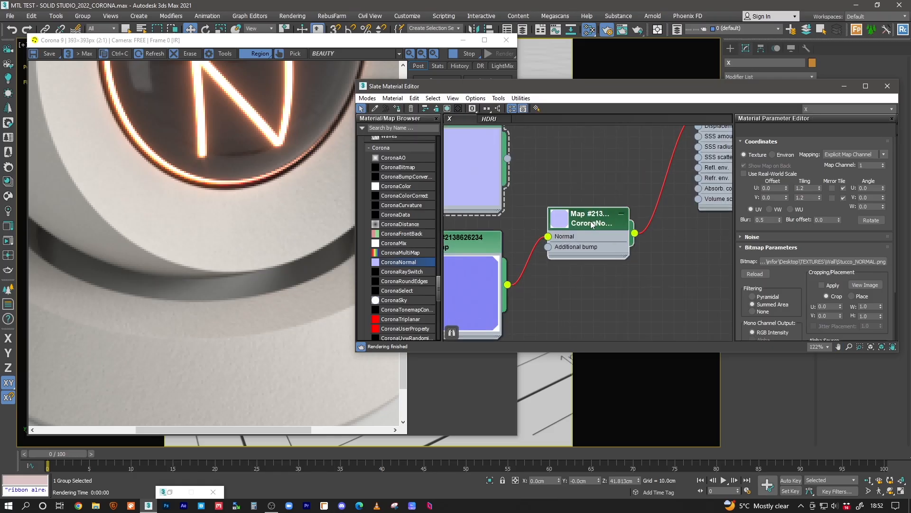
double_click(592, 224)
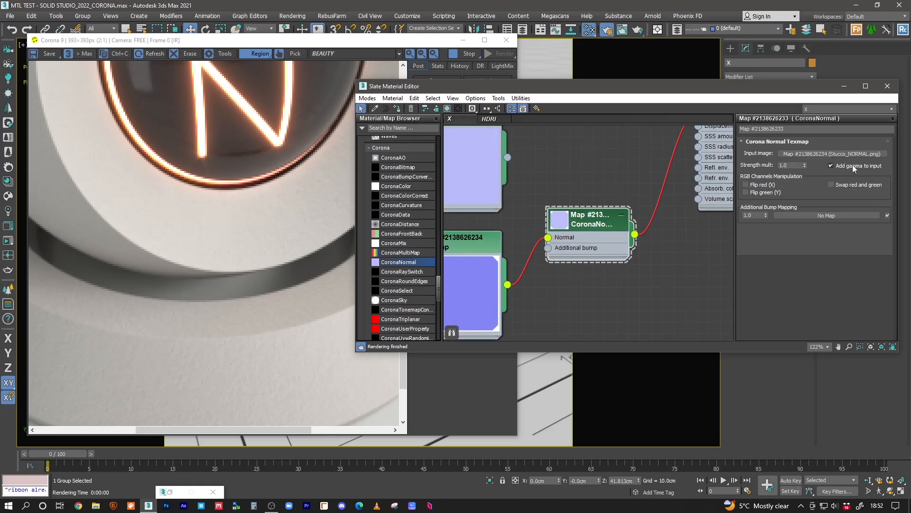
middle_click_drag(542, 281, 588, 264)
mouse_move(514, 229)
left_mouse_down()
mouse_move(511, 238)
mouse_move(513, 228)
left_mouse_up()
middle_click_drag(573, 230, 525, 329)
left_click(831, 166)
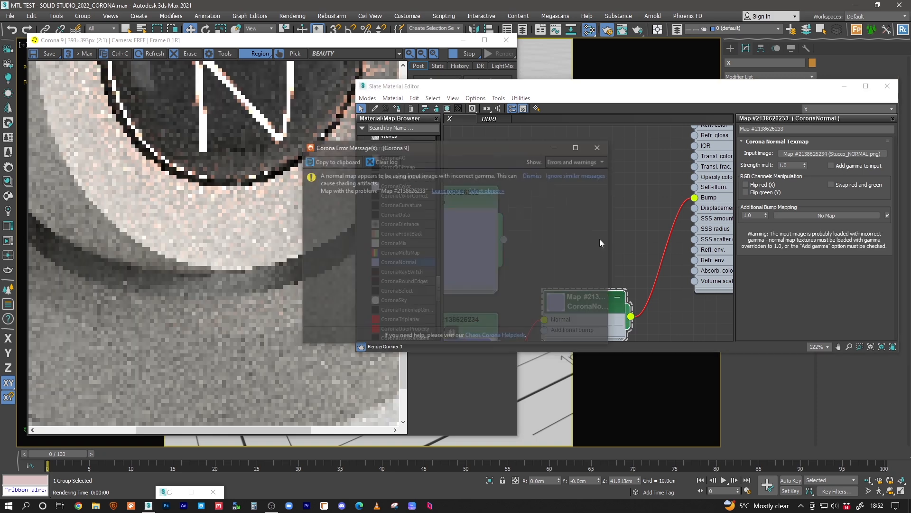
left_click(596, 149)
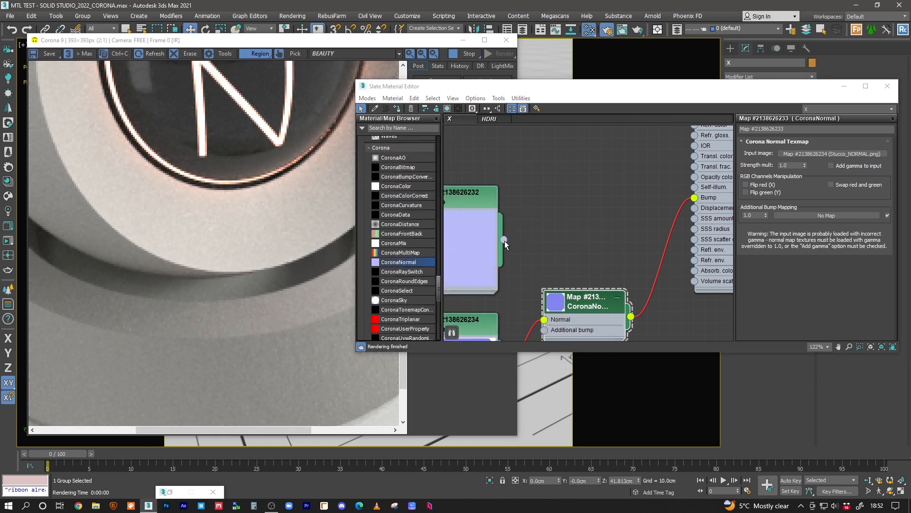
Connect the gamma-override Bitmap to the CoronaNormal's Normal input in place of the automatic-gamma one and move the CoronaNormal node upward
left_click_drag(525, 269, 544, 319)
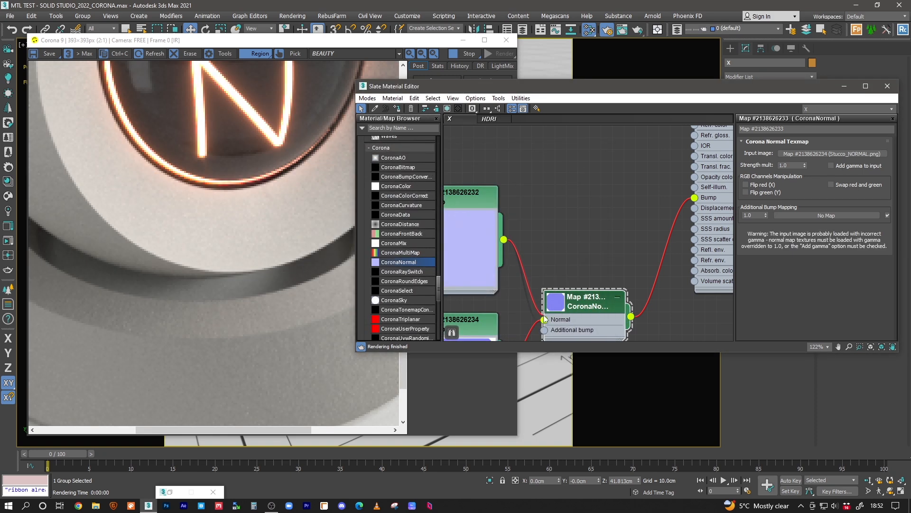
middle_click_drag(574, 320, 563, 271)
left_click_drag(574, 259, 596, 223)
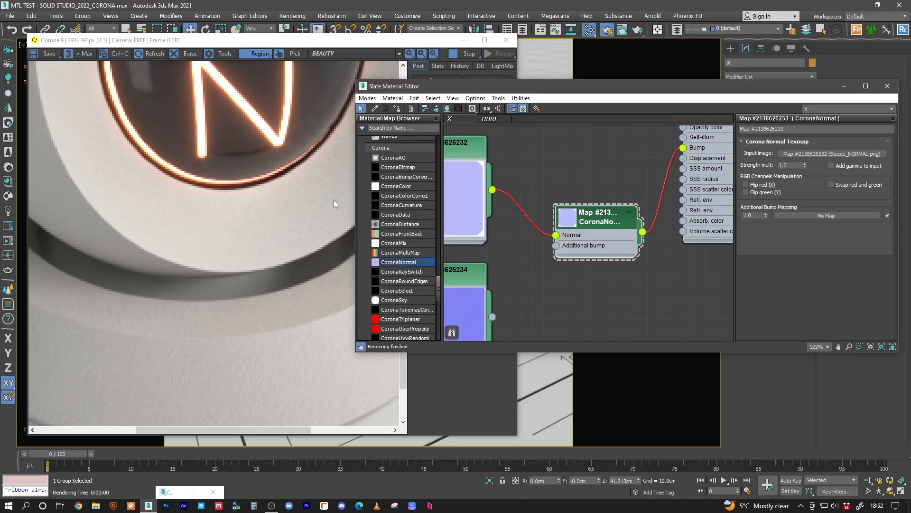
middle_click_drag(537, 283, 563, 251)
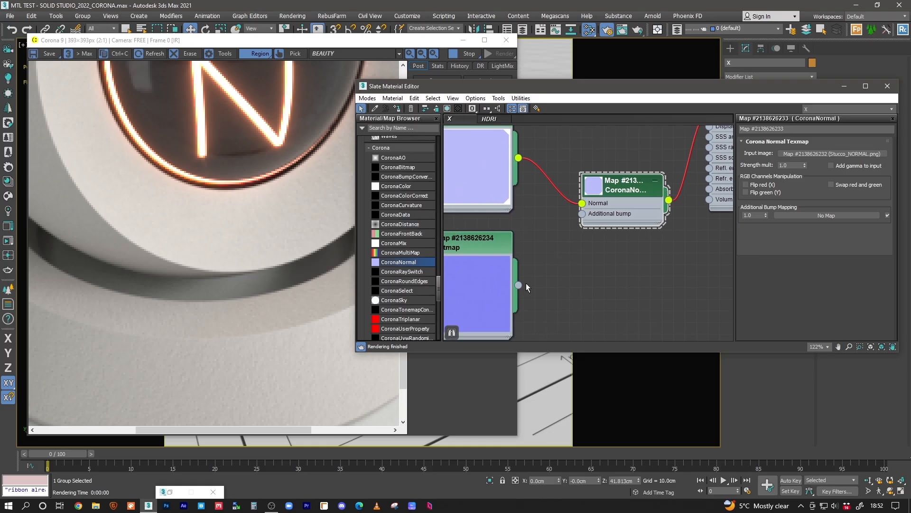
Connect the automatic-gamma Stucco_NORMAL Bitmap to the CoronaNormal's Normal input, dismiss the Corona error window and stop the interactive render
left_click_drag(540, 266, 582, 203)
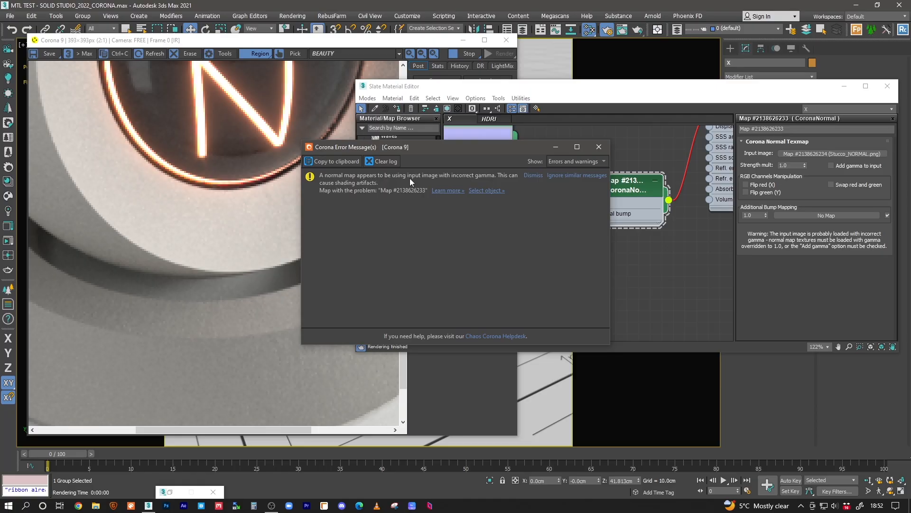
left_click(597, 148)
left_click(469, 53)
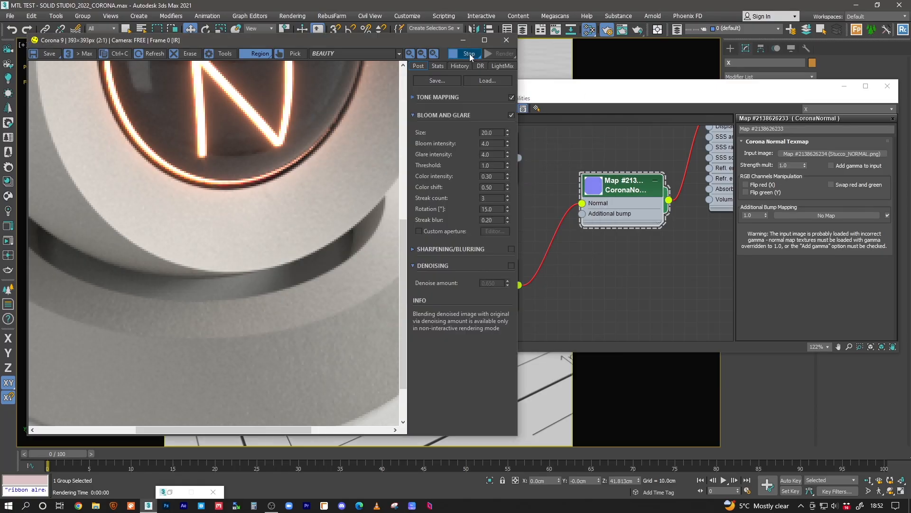
Run the Corona Converter's fix for CoronaNormal "Incorrect gamma" warnings and check the node's Add gamma to input option
left_click(9, 167)
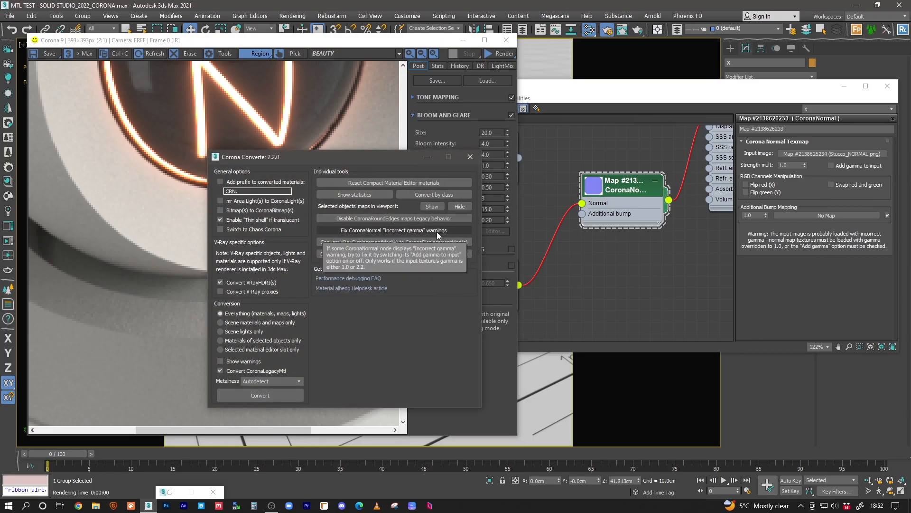
left_click(405, 230)
left_click(470, 157)
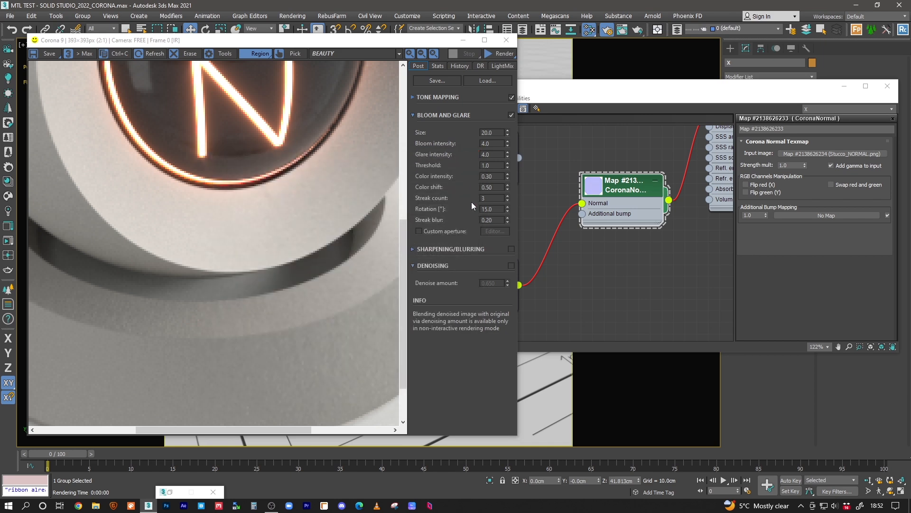
left_click(613, 211)
middle_click_drag(570, 245, 556, 263)
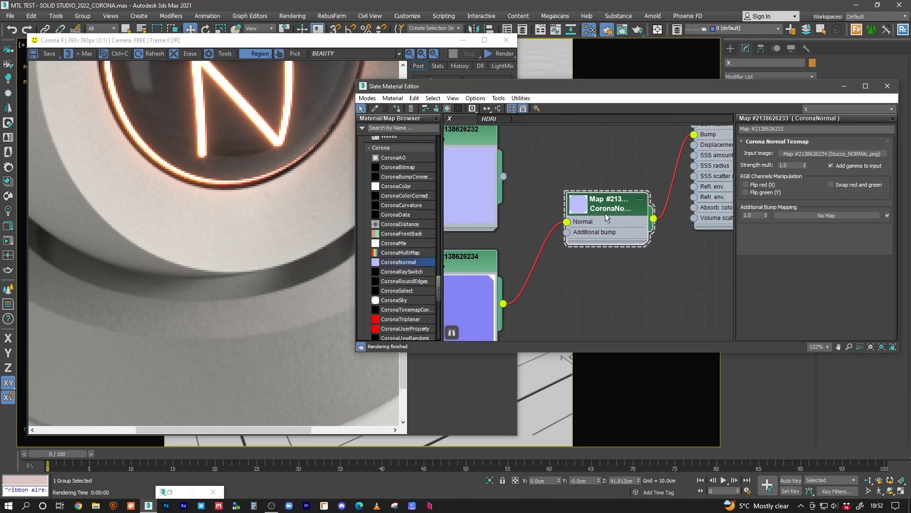
mouse_move(830, 164)
Restart the interactive render of the material preview and reselect the CoronaNormal node
left_click(11, 243)
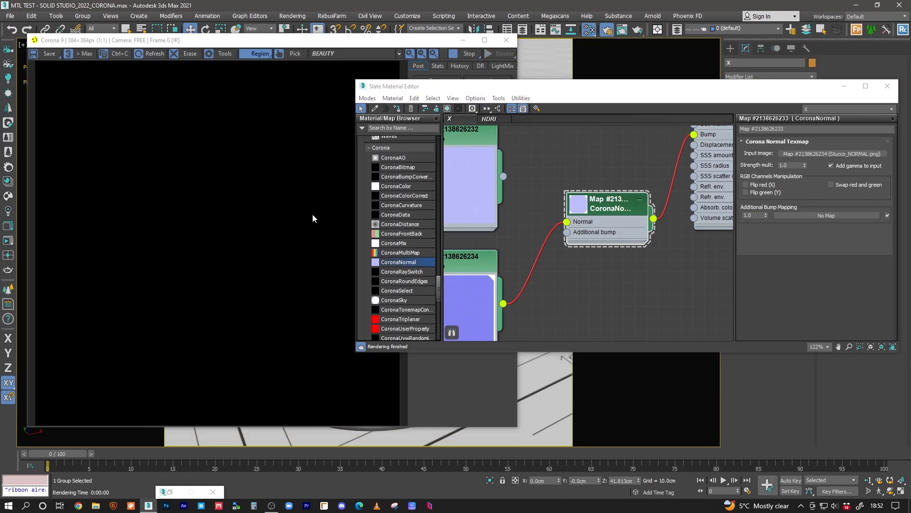
left_click(283, 292)
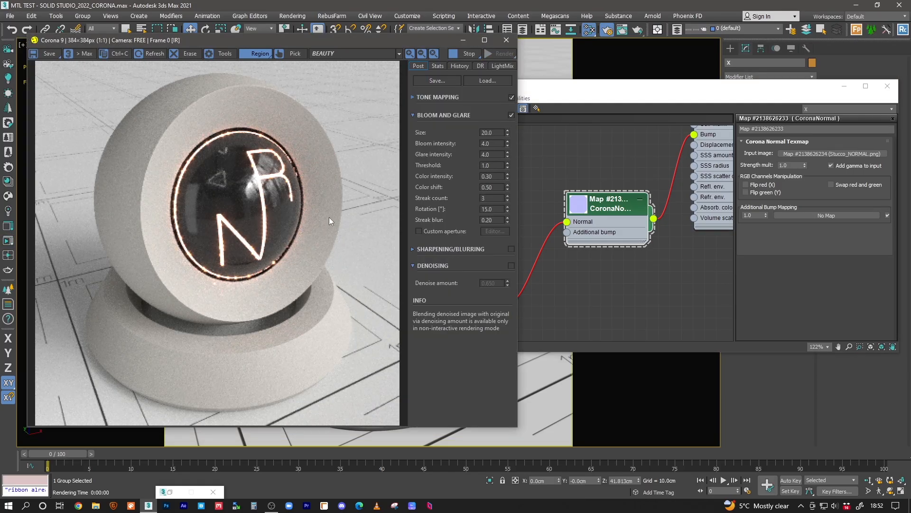
left_click(614, 208)
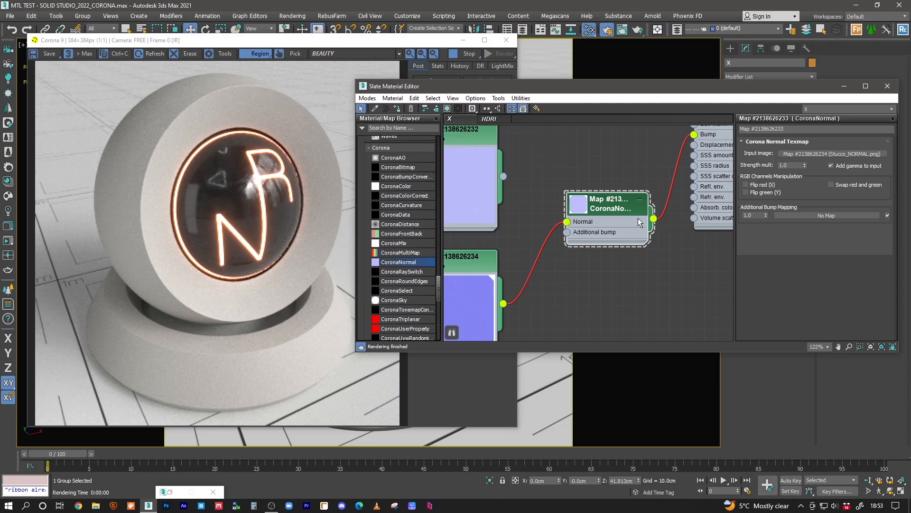
Replace the image in the unconnected gamma-override Bitmap with Wall_BUMP_V1.jpg
middle_click_drag(583, 229, 649, 247)
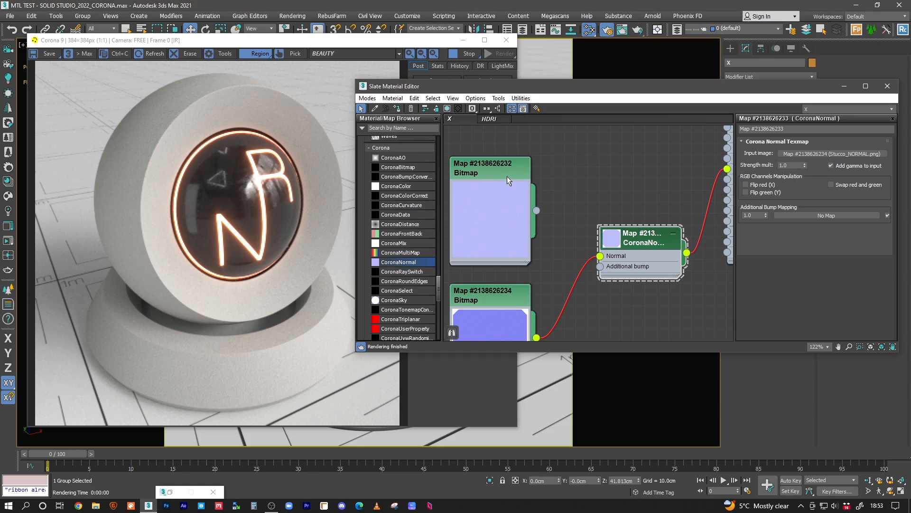
double_click(507, 176)
left_click(823, 261)
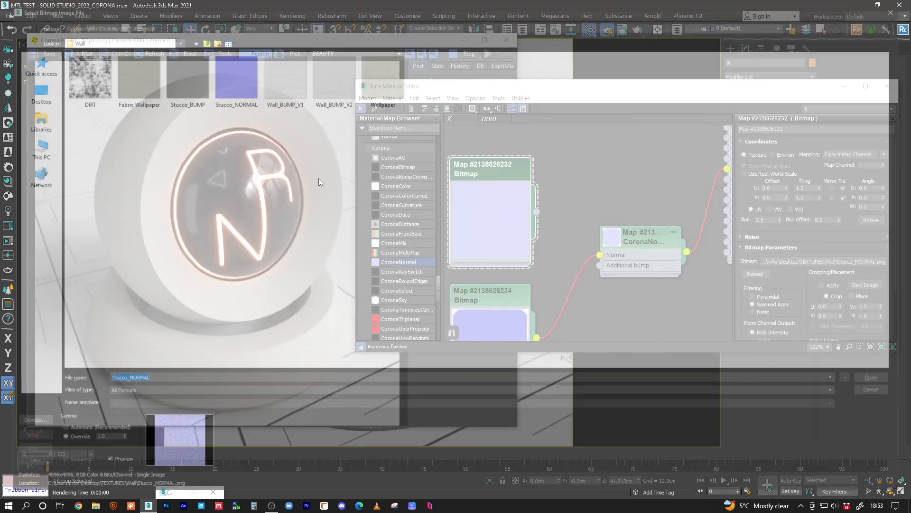
double_click(281, 82)
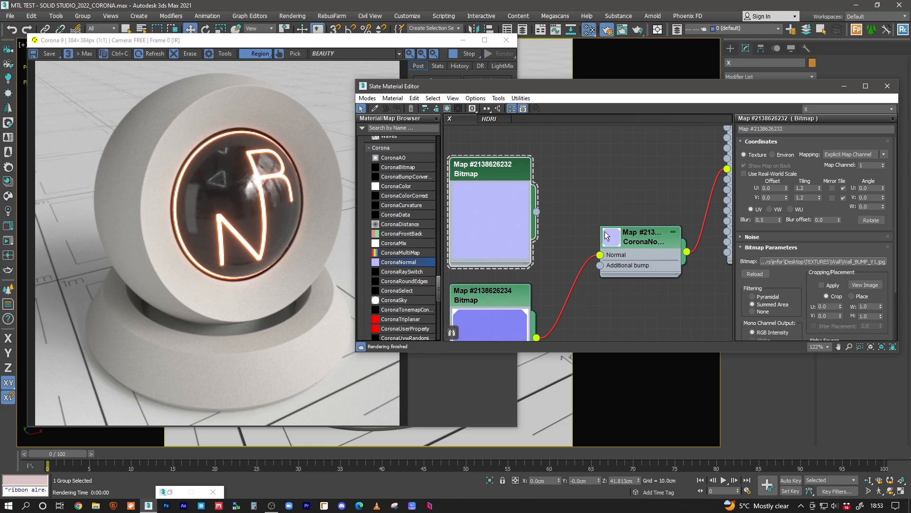
left_click(642, 244)
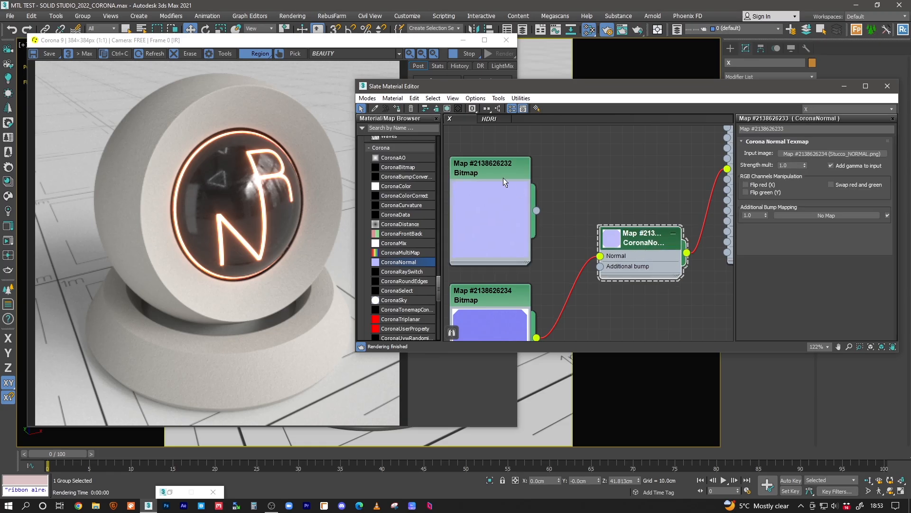
double_click(490, 170)
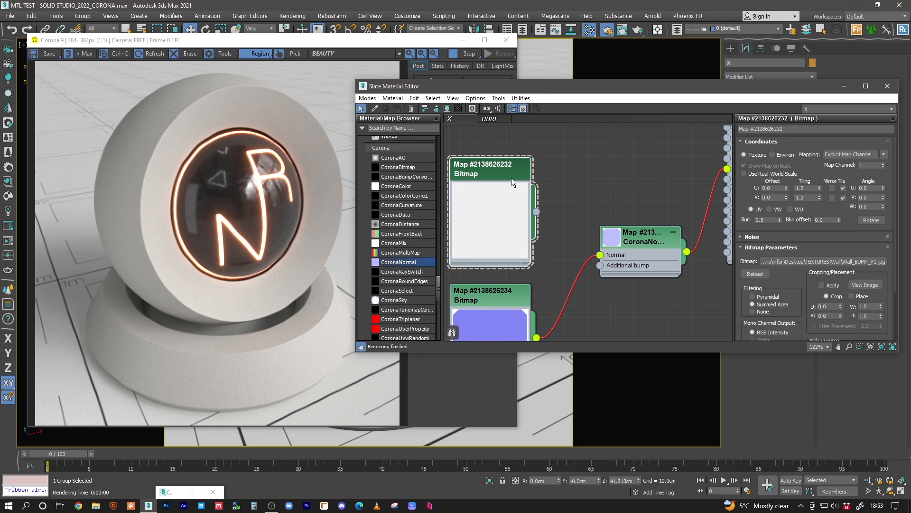
Set the CoronaLegacyMtl's Bump amount to 4 and inspect the stucco relief on the rendered preview up close
double_click(642, 233)
middle_click_drag(651, 235, 602, 227)
middle_click_drag(591, 195, 600, 212)
double_click(790, 166)
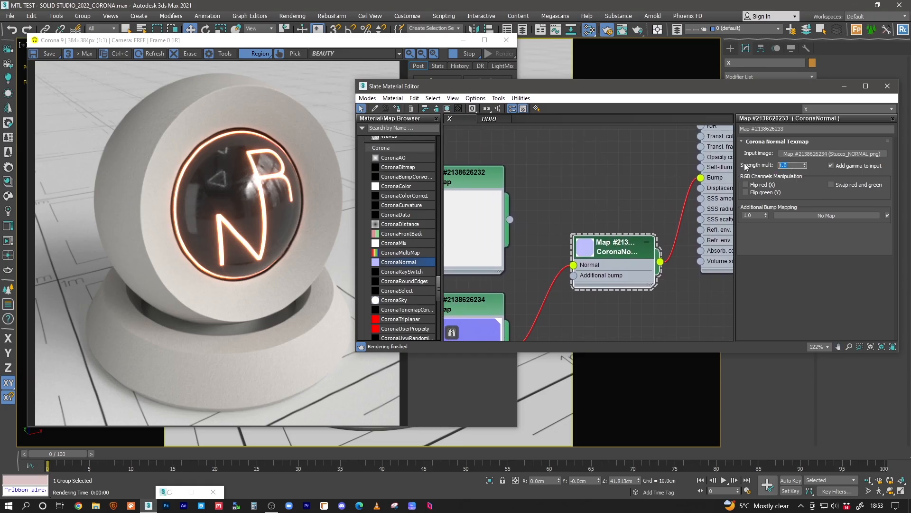
middle_click_drag(657, 210, 600, 267)
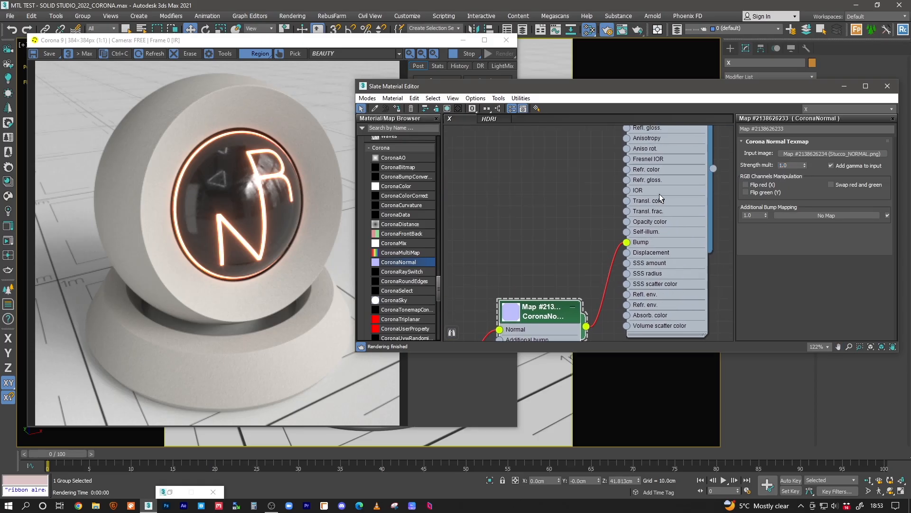
middle_click_drag(659, 193, 640, 239)
left_click_drag(793, 165, 694, 169)
middle_click_drag(694, 169, 670, 245)
double_click(627, 138)
scroll(818, 269, "down", 10)
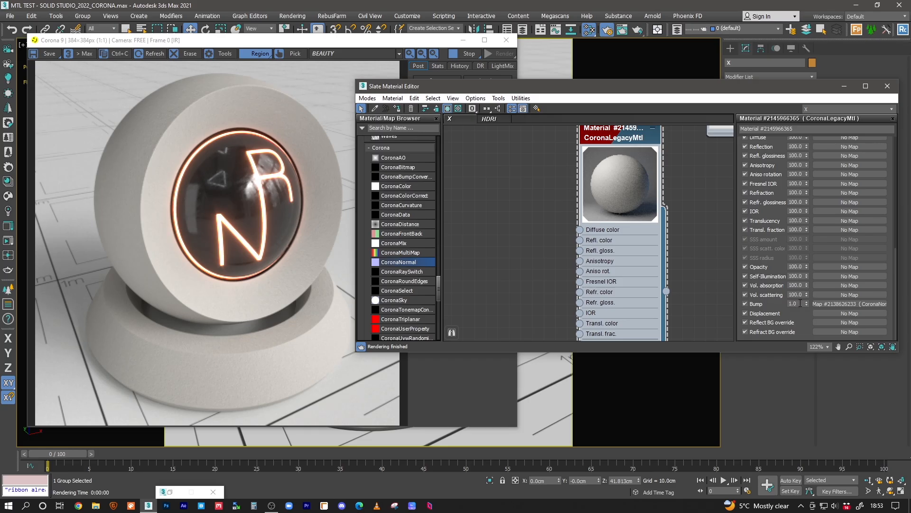
double_click(794, 303)
type("4")
key("Return")
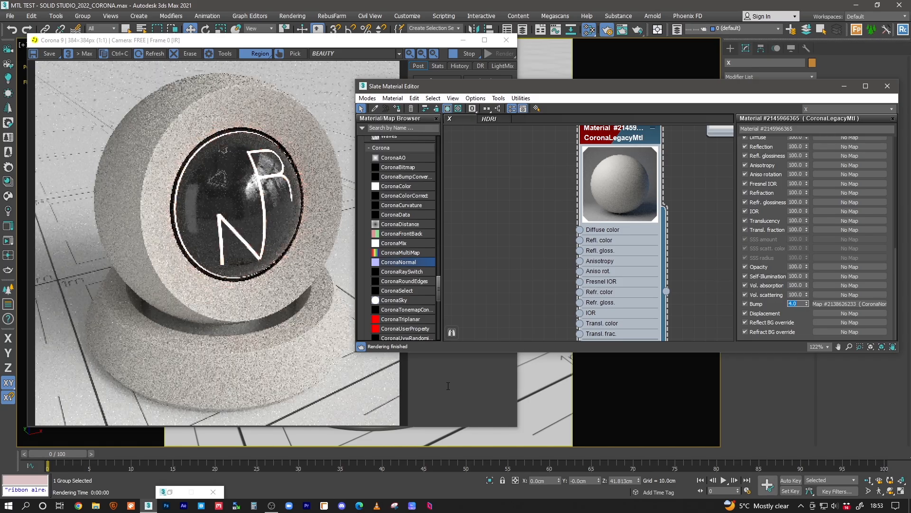
scroll(234, 386, "up", 1)
middle_click_drag(307, 303, 293, 253)
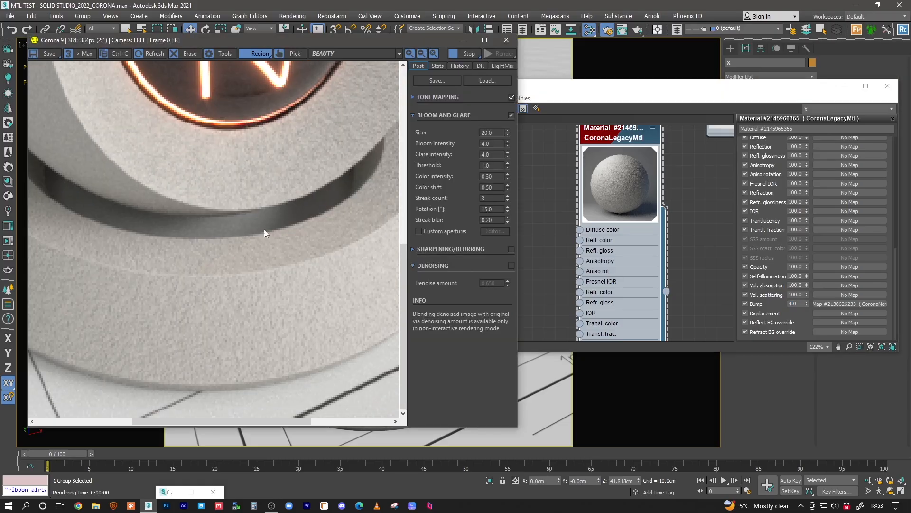
scroll(243, 299, "down", 1)
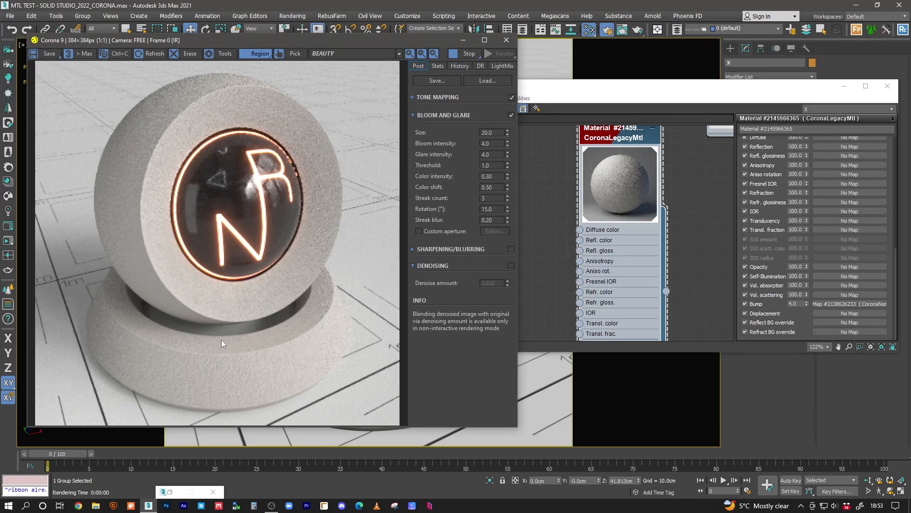
Set the CoronaNormal's Strength mult to 3 and inspect the rendered surface up close
middle_click_drag(565, 214, 660, 201)
scroll(562, 231, "down", 1)
middle_click_drag(561, 262, 579, 151)
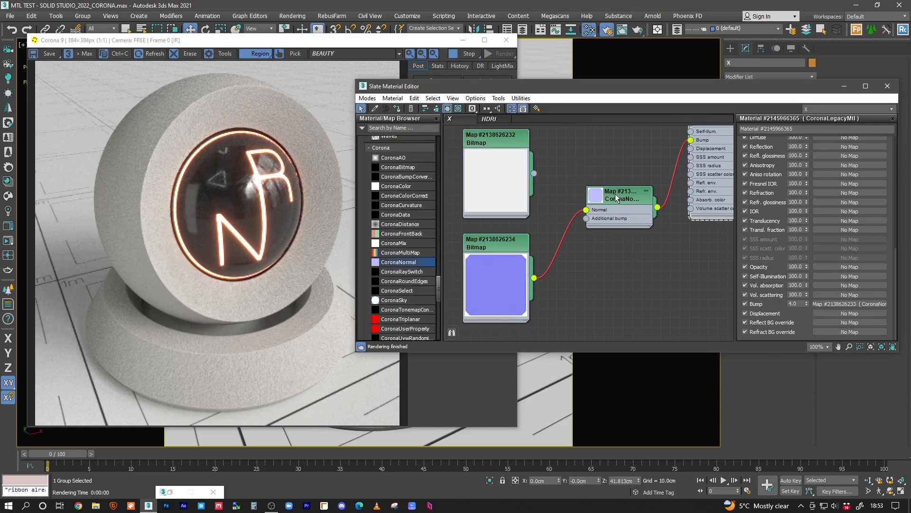
left_click(621, 196)
double_click(791, 165)
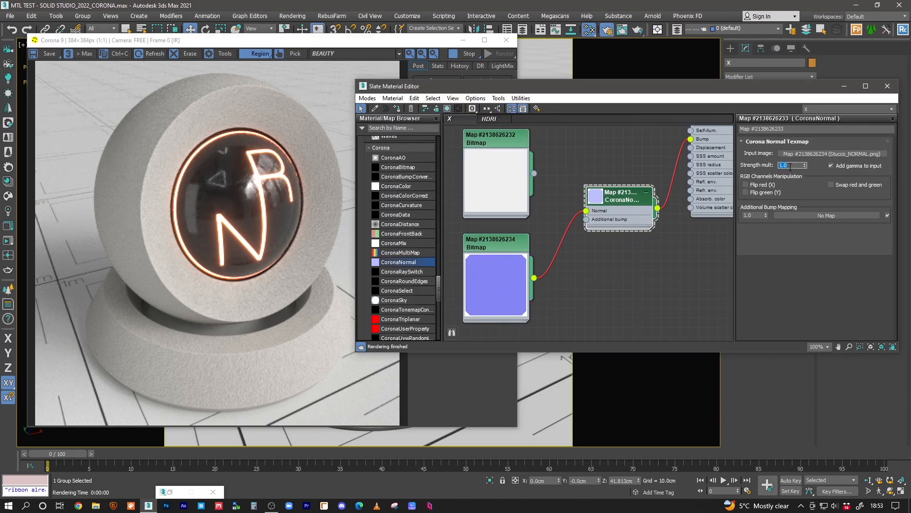
type("3")
key("Return")
scroll(252, 371, "up", 1)
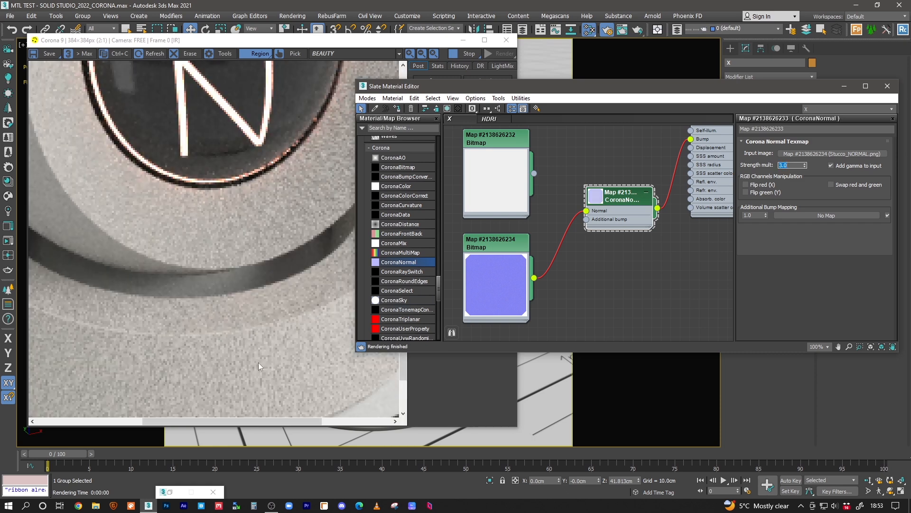
scroll(285, 327, "down", 1)
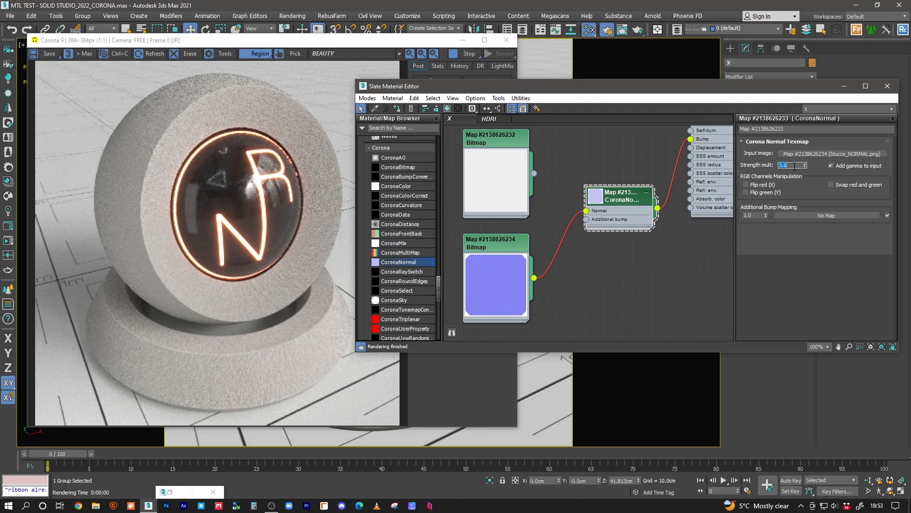
Lower the CoronaNormal's Strength mult to 2 and connect the Wall_BUMP_V1 Bitmap to its Additional bump input
type("2")
key("Return")
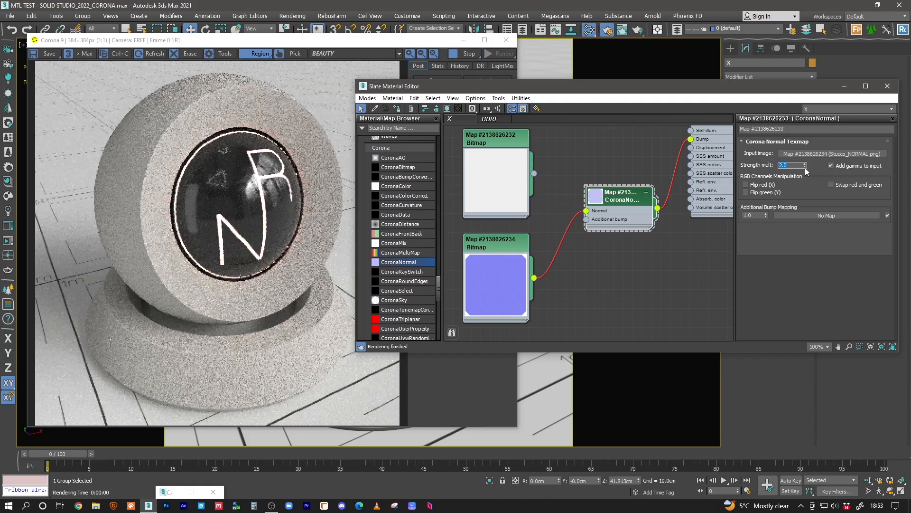
left_click_drag(534, 173, 587, 219)
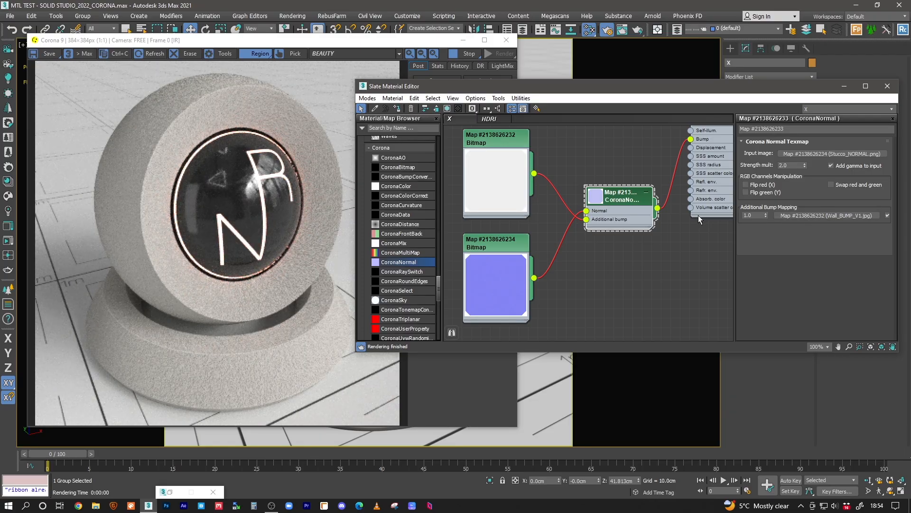
Try a Bump amount of 0 on the CoronaLegacyMtl, and set it to 0.5
middle_click_drag(680, 152, 562, 339)
double_click(601, 135)
scroll(792, 285, "down", 5)
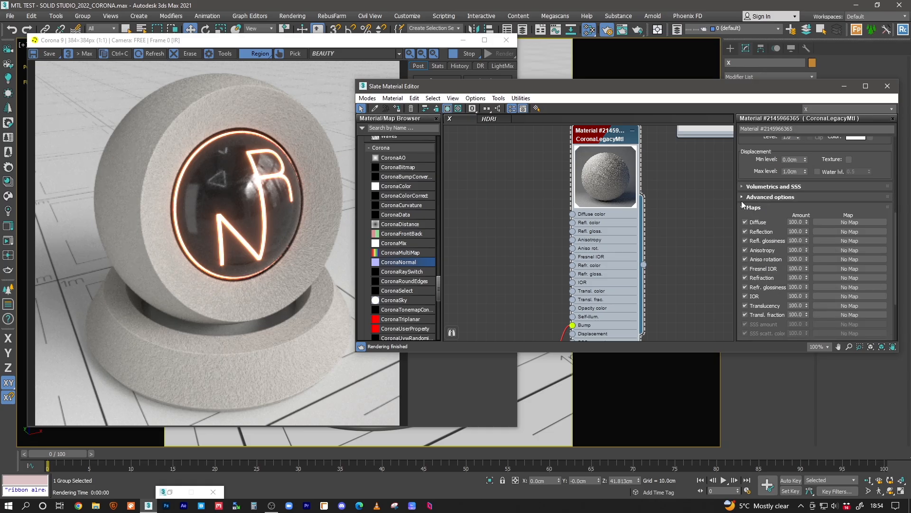
scroll(759, 228, "down", 3)
double_click(799, 305)
type("0")
key("Return")
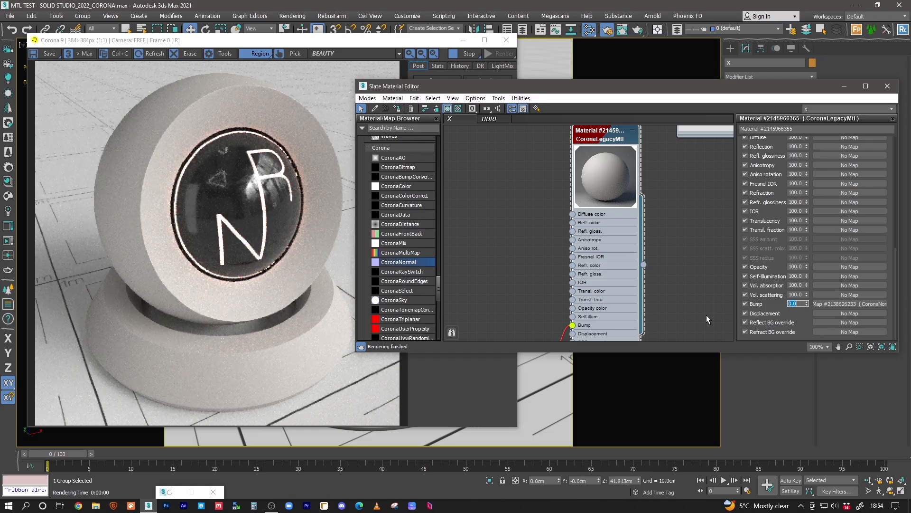
type(".5")
key("Return")
Examine the rendered bump up close and draw a render region over the lower part of the preview object
middle_click_drag(513, 276, 536, 246)
scroll(203, 374, "up", 1)
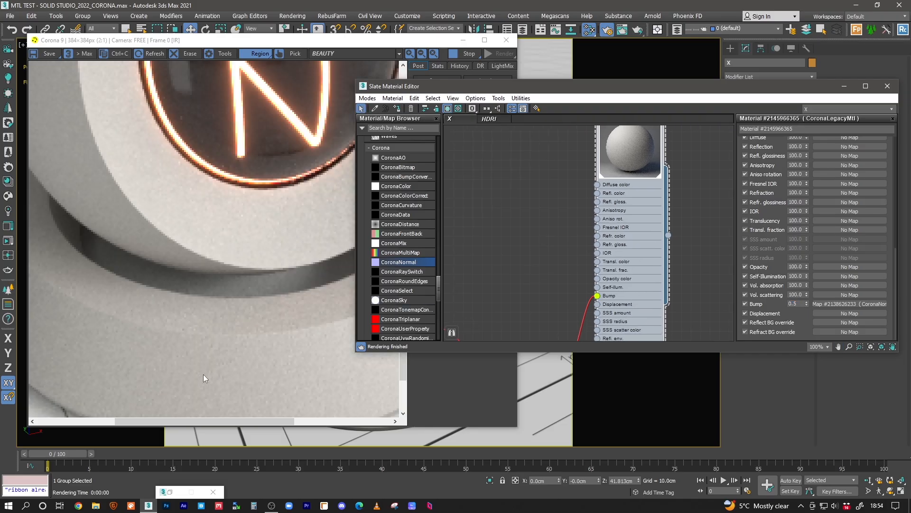
left_click(226, 303)
scroll(226, 304, "down", 1)
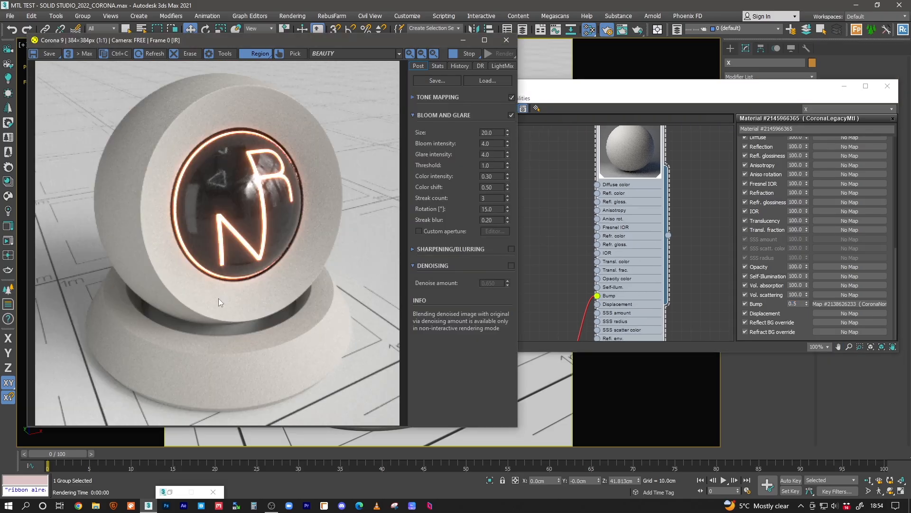
left_click_drag(180, 271, 324, 417)
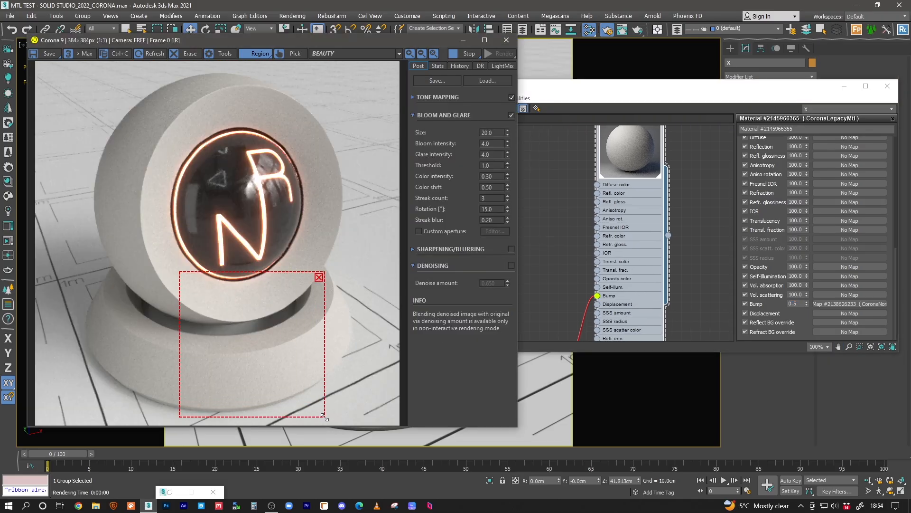
Set the CoronaNormal's Strength mult and Additional Bump Mapping amount both to 5, checking the region render up close
middle_click_drag(523, 277, 623, 153)
double_click(627, 227)
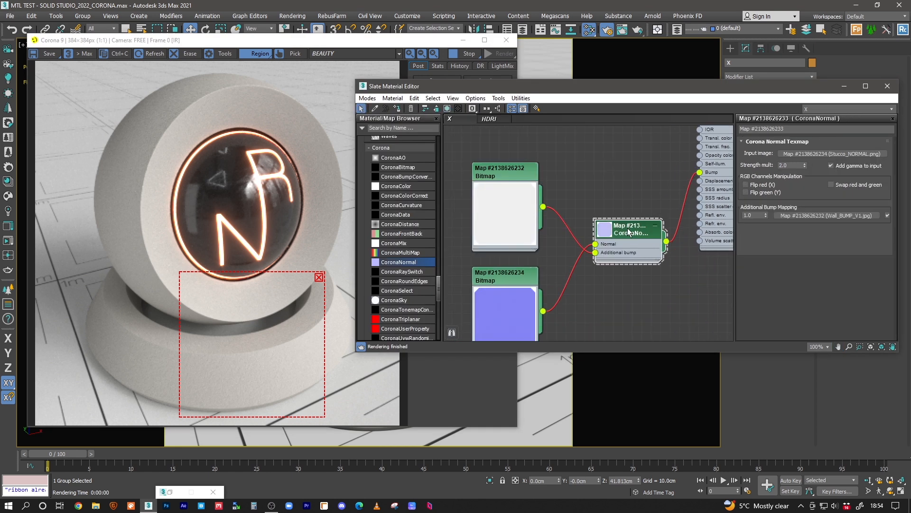
double_click(792, 165)
type("5")
key("Return")
double_click(758, 215)
type("5")
key("Return")
scroll(255, 385, "up", 1)
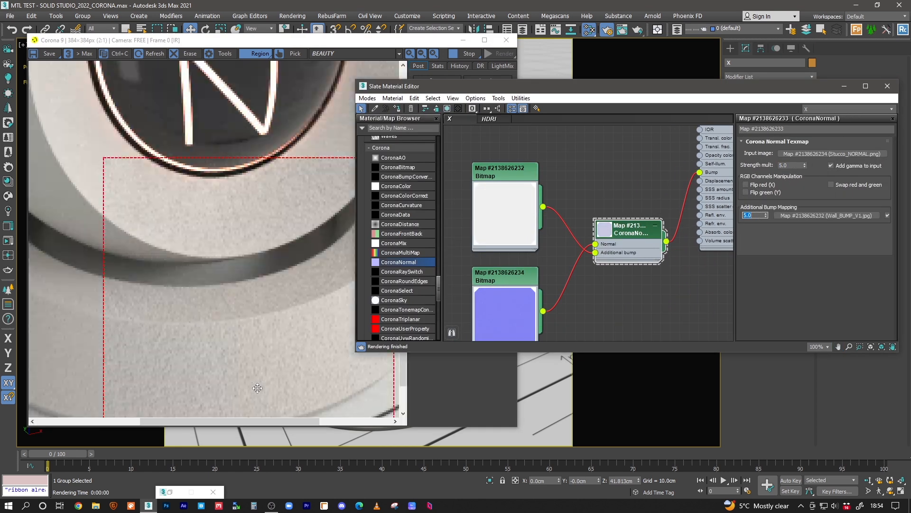
scroll(265, 345, "down", 1)
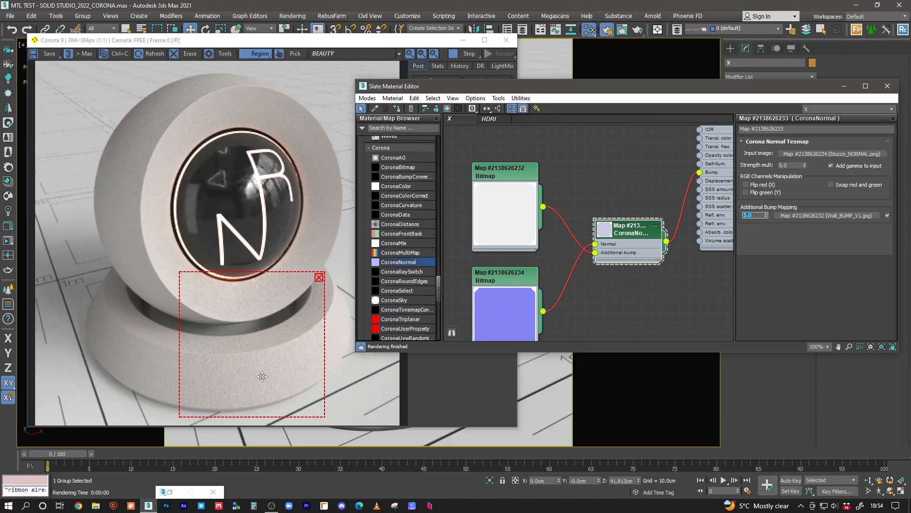
Review the CoronaLegacyMtl's map amounts, and stop the interactive render and remove its render region
middle_click_drag(648, 206, 599, 310)
double_click(605, 138)
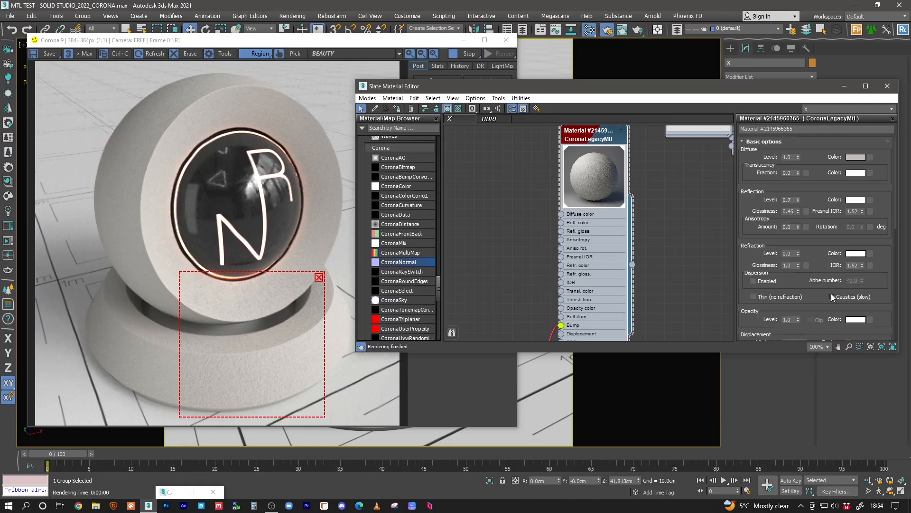
scroll(808, 310, "down", 5)
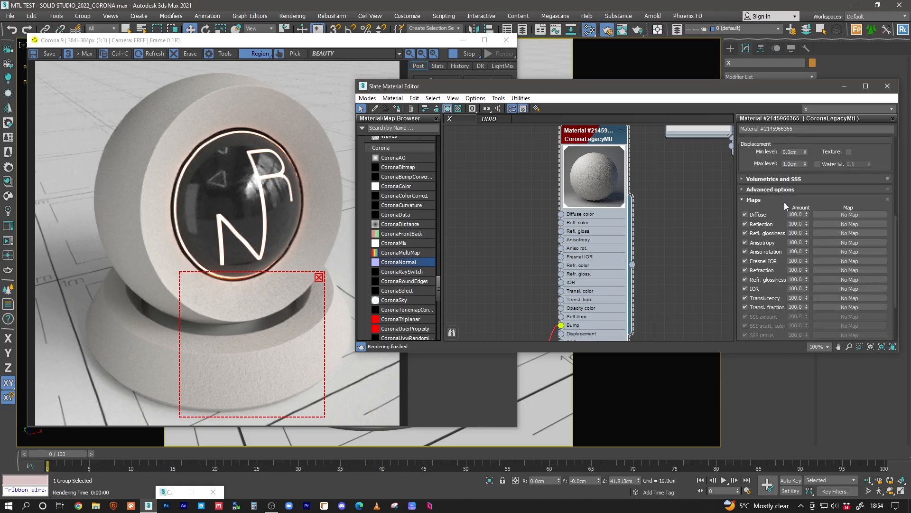
scroll(616, 204, "down", 3)
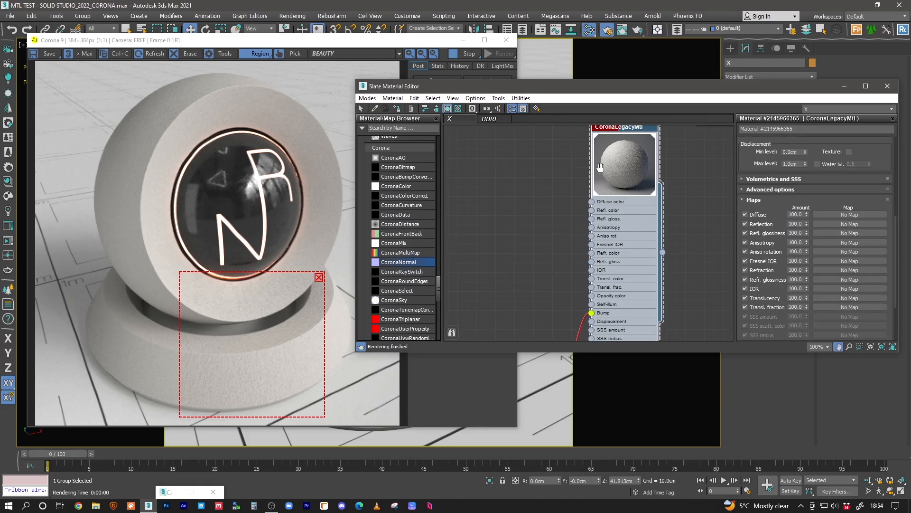
middle_click_drag(557, 300, 538, 234)
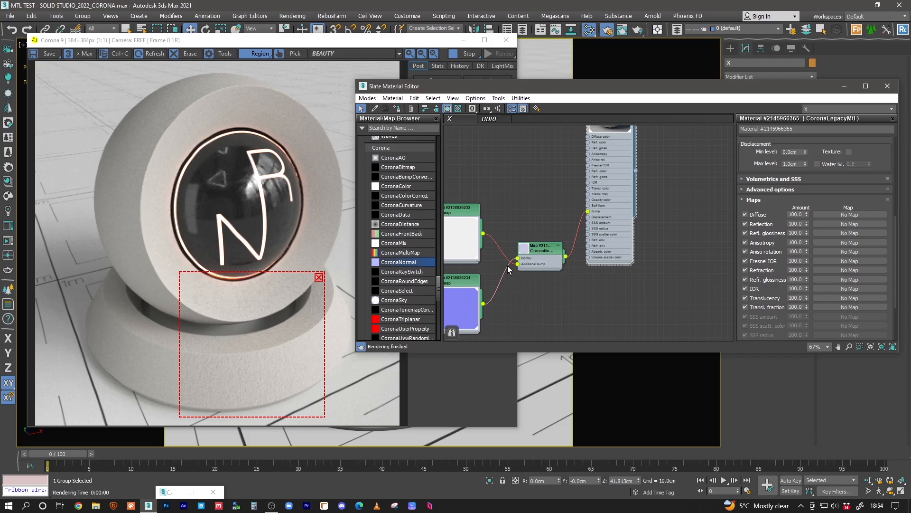
left_click(464, 55)
left_click(258, 55)
left_click(258, 79)
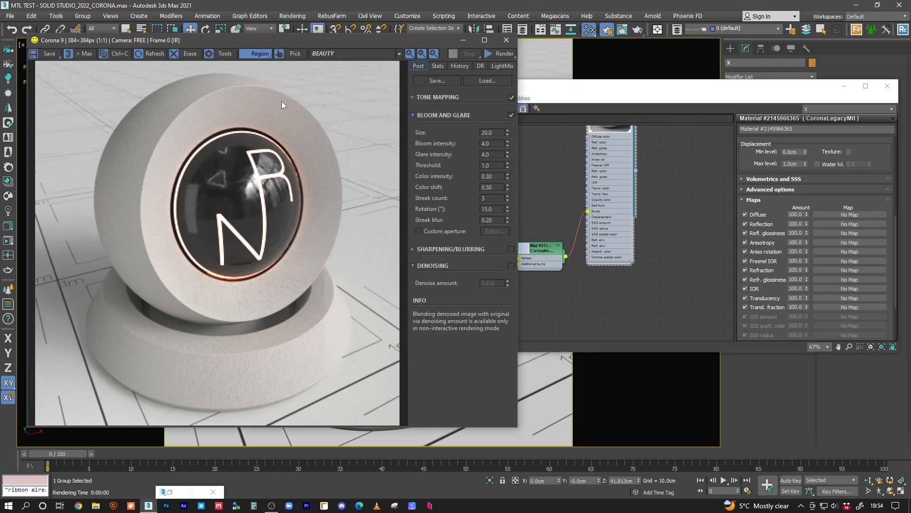
Space the wall bump and stucco normal Bitmap nodes apart beside the CoronaNormal node
left_click(546, 272)
middle_click_drag(546, 272, 595, 247)
mouse_move(512, 258)
left_mouse_down()
mouse_move(528, 262)
mouse_move(505, 257)
mouse_move(511, 266)
mouse_move(509, 254)
mouse_move(526, 251)
mouse_move(508, 255)
left_mouse_up()
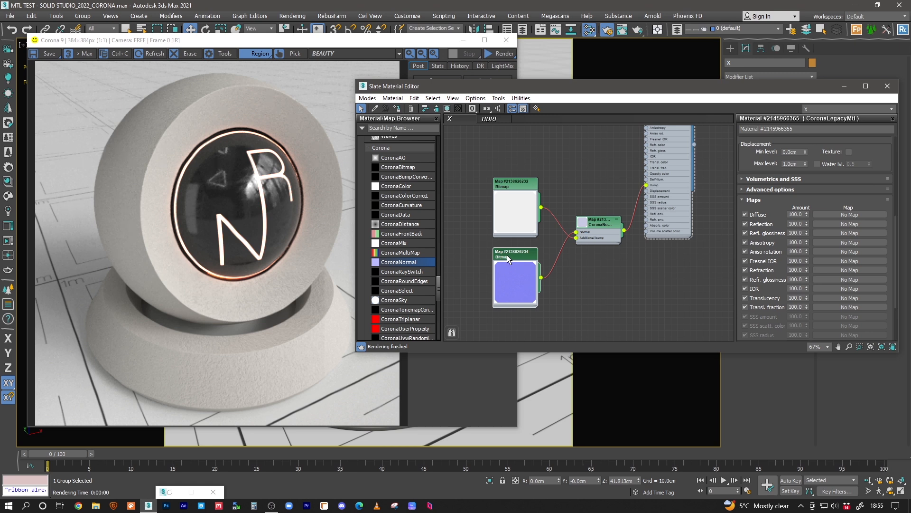
left_click_drag(512, 185, 513, 172)
left_click_drag(509, 253, 511, 250)
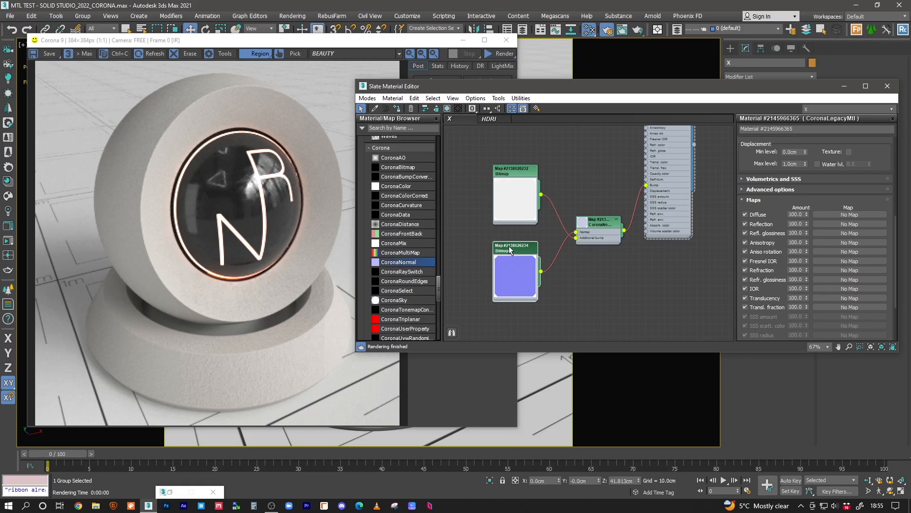
left_click_drag(514, 249, 514, 243)
Line up the CoronaLegacyMtl node with its two Bitmaps and place the CoronaNormal node between them
middle_click_drag(584, 208, 532, 238)
scroll(532, 239, "down", 3)
middle_click_drag(608, 151, 573, 209)
middle_click_drag(667, 157, 522, 241)
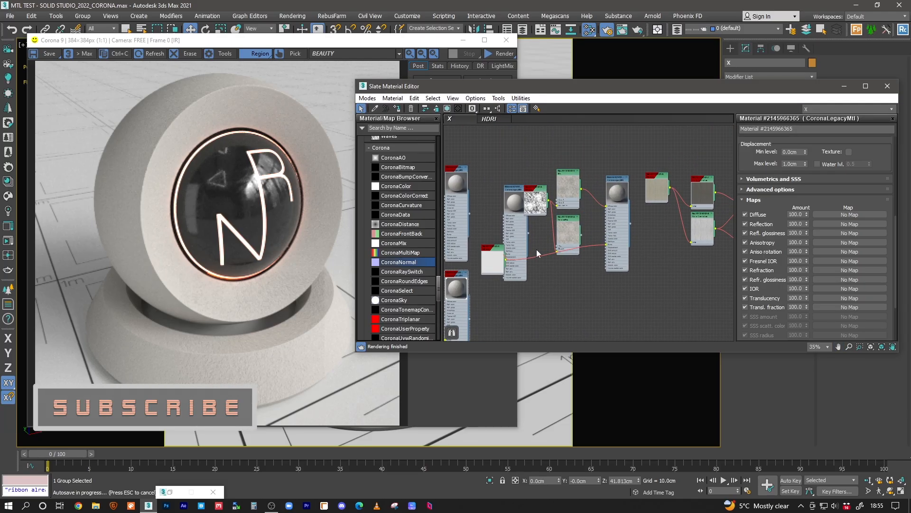
middle_click_drag(600, 251, 645, 170)
left_click(542, 141)
middle_click_drag(529, 244, 610, 193)
middle_click_drag(519, 211, 544, 221)
left_click_drag(577, 192, 600, 248)
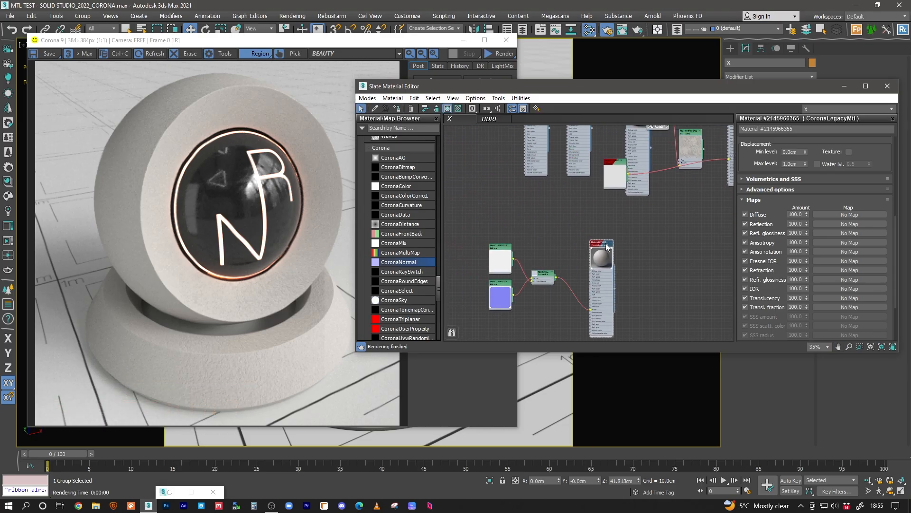
left_click_drag(543, 279, 550, 280)
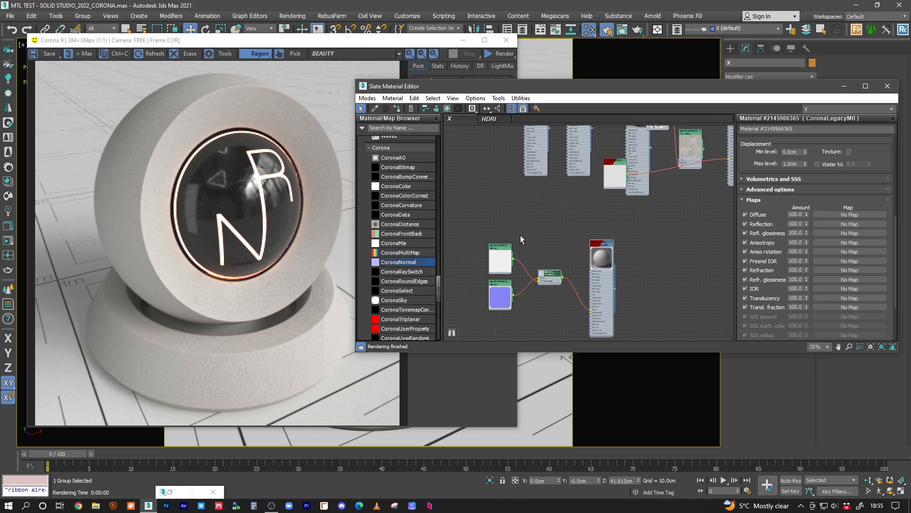
left_click(561, 240)
Move the earlier wall CoronaLegacyMtl node clear of the bump Bitmap it overlaps
left_click_drag(440, 289, 448, 198)
middle_click_drag(577, 175, 542, 278)
scroll(511, 197, "up", 3)
middle_click_drag(511, 198, 639, 185)
left_click_drag(625, 153, 556, 160)
middle_click_drag(644, 195, 472, 322)
scroll(580, 178, "down", 6)
scroll(578, 208, "up", 4)
scroll(578, 208, "up", 2)
middle_click_drag(603, 225, 544, 273)
left_click_drag(618, 185, 650, 261)
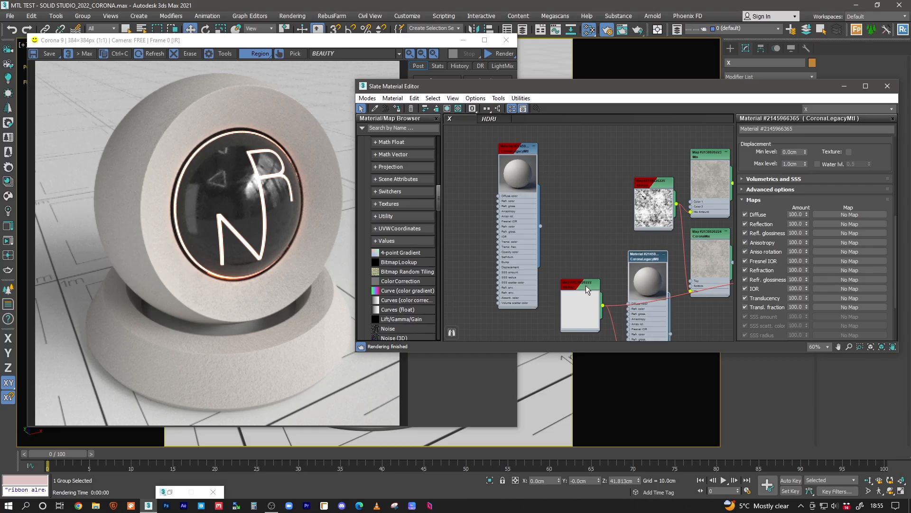
Duplicate the wall CoronaLegacyMtl with its bump Bitmap, and apply the copy to the preview object in the interactive render
double_click(585, 286)
double_click(639, 258)
scroll(642, 256, "down", 4)
left_click_drag(645, 253, 624, 130, "shift")
double_click(624, 130)
middle_click_drag(612, 153, 588, 279)
scroll(587, 279, "up", 5)
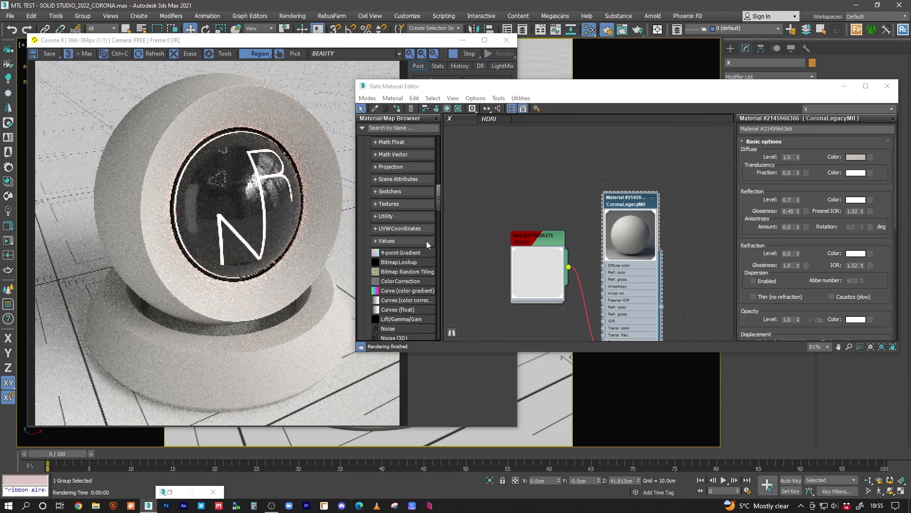
middle_click_drag(557, 244, 542, 198)
left_click_drag(542, 198, 519, 229)
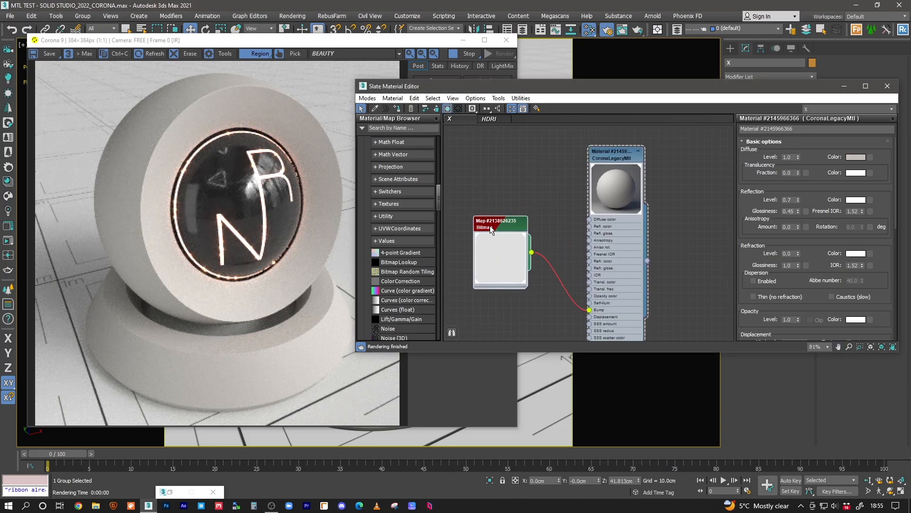
left_click(610, 159)
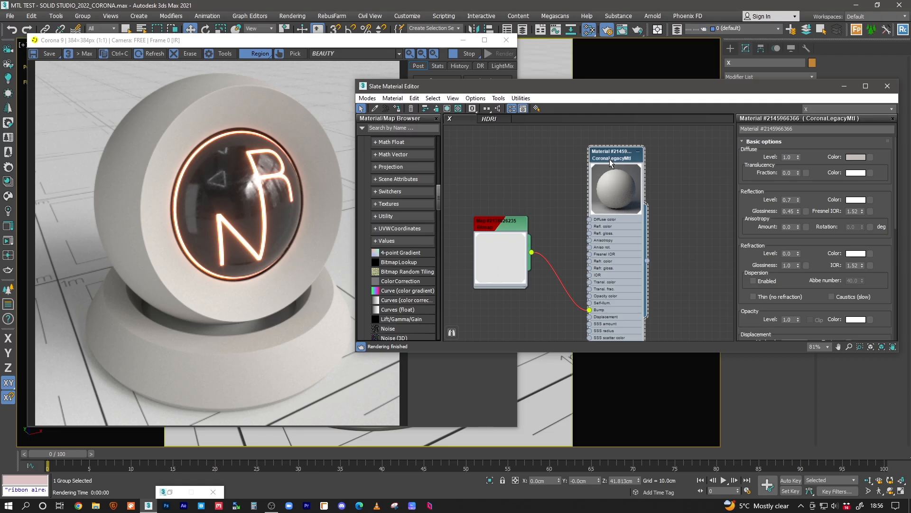
Set the copied material's Diffuse color to a fully saturated red with a value of 180
left_click(855, 157)
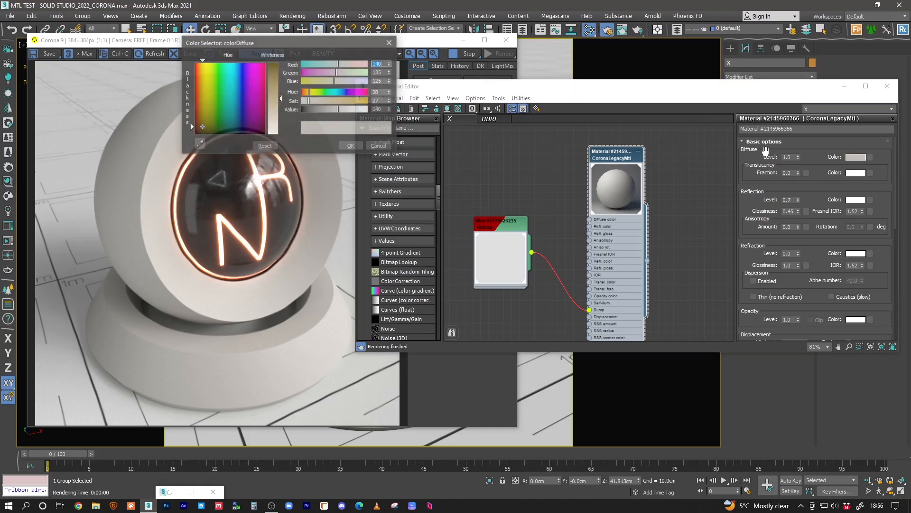
left_click_drag(251, 114, 267, 63)
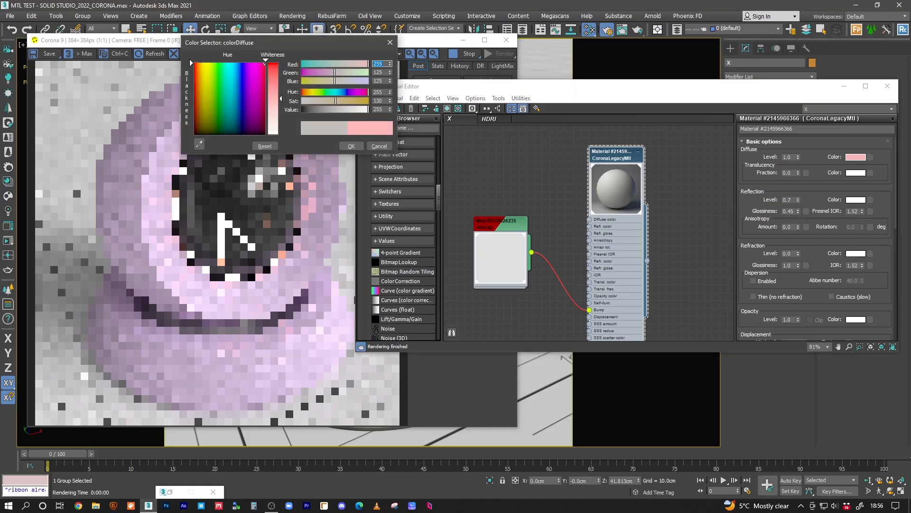
left_click_drag(335, 101, 371, 101)
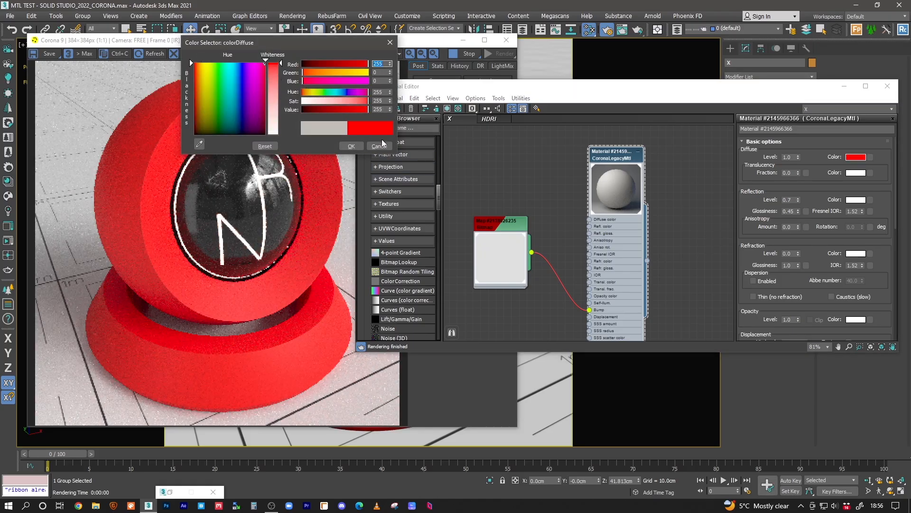
double_click(382, 109)
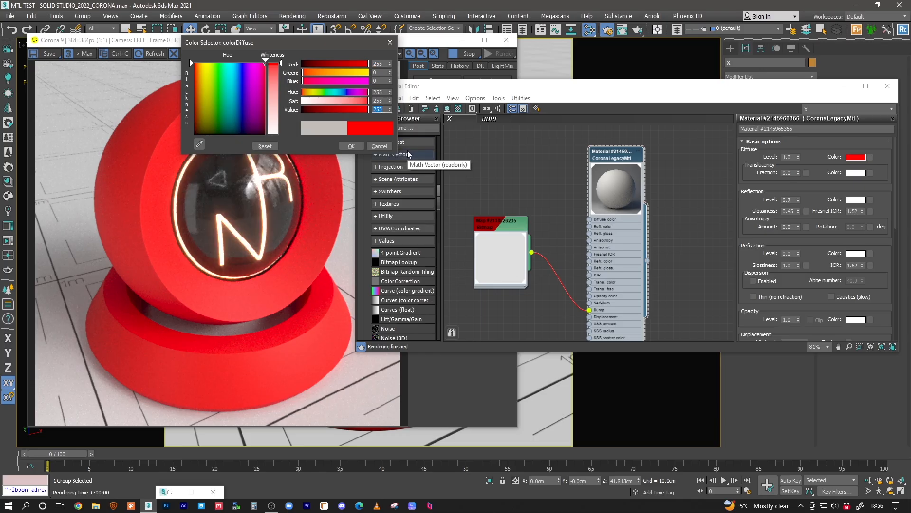
type("180")
key("Return")
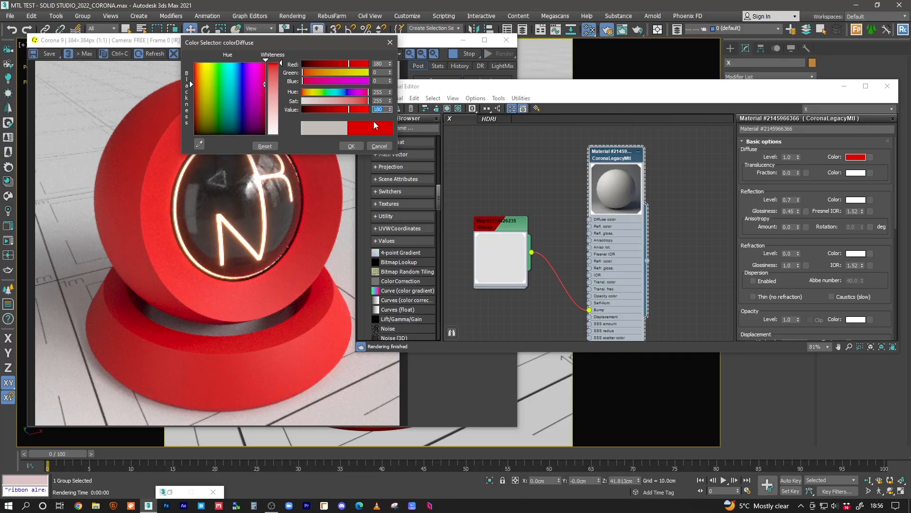
Try Diffuse color saturations of 245 and 250, going back to 245 for comparison in the render
double_click(380, 102)
type("245")
key("Return")
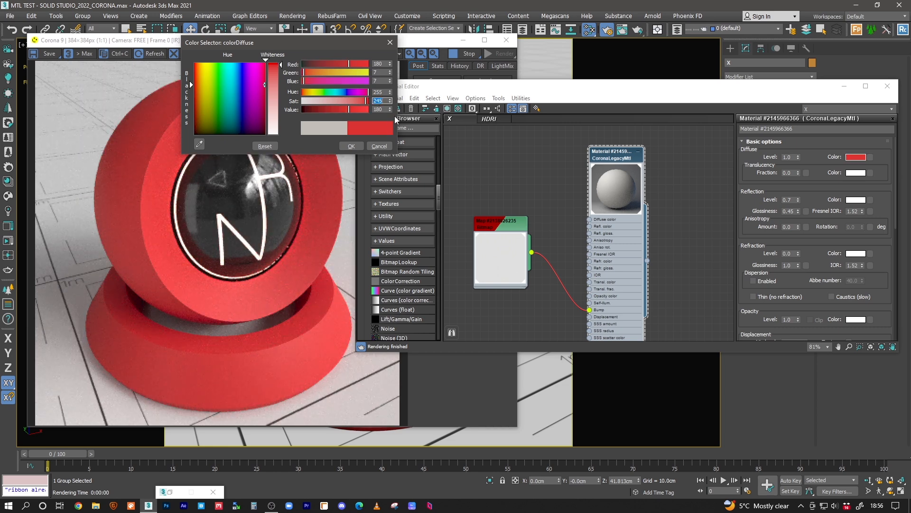
type("250")
key("Return")
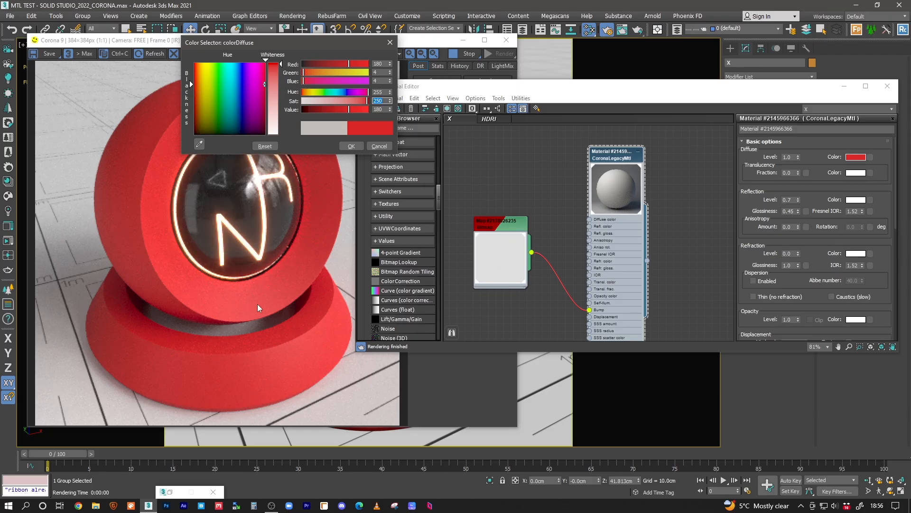
type("245")
key("Return")
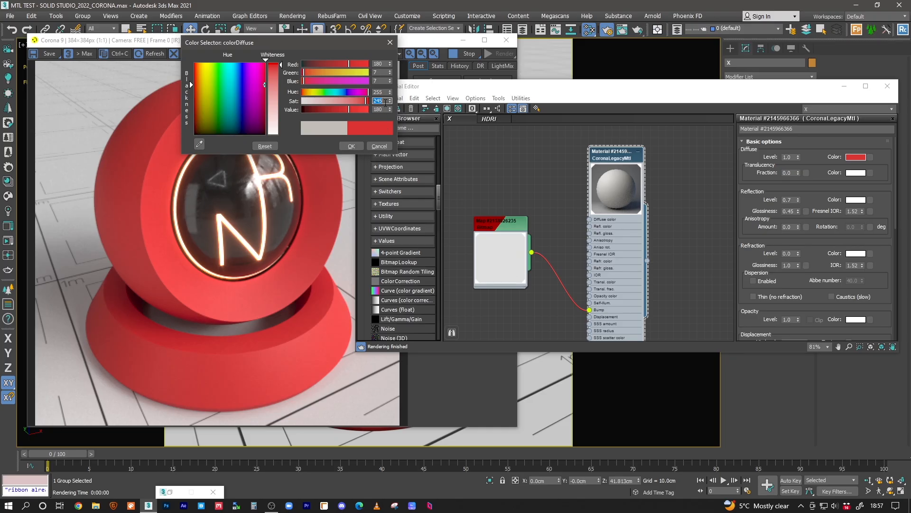
Try a Diffuse color with both saturation and value at 255
type("255")
key("Tab")
type("255")
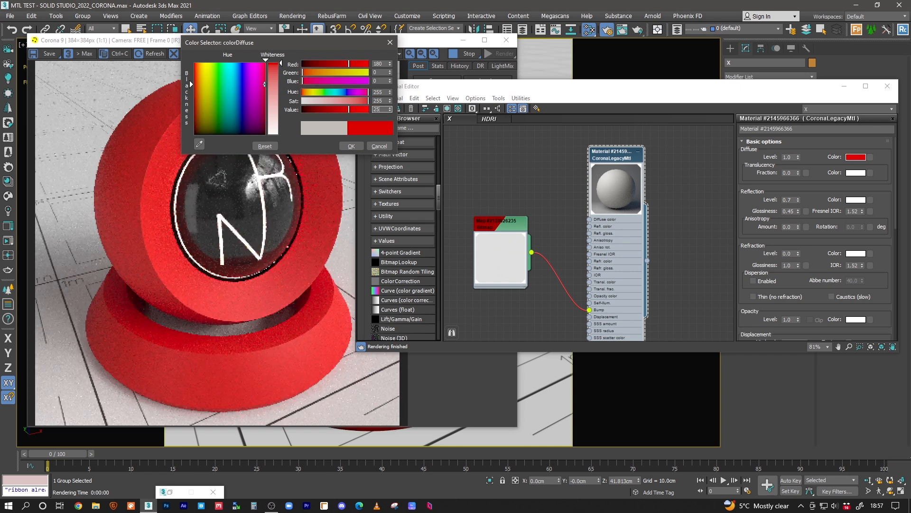
key("Return")
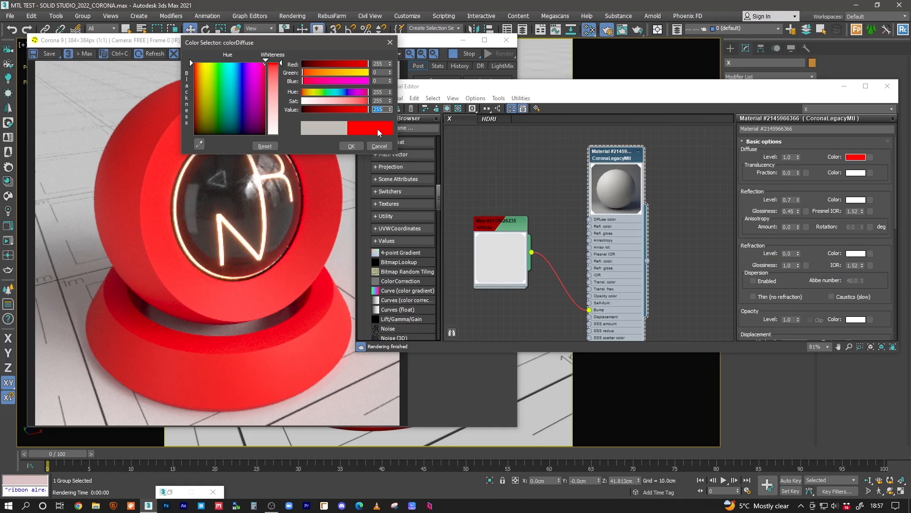
Return the Diffuse color's value to 180, try a saturation of 248, and accept the red with saturation 250
type("0")
key("Tab")
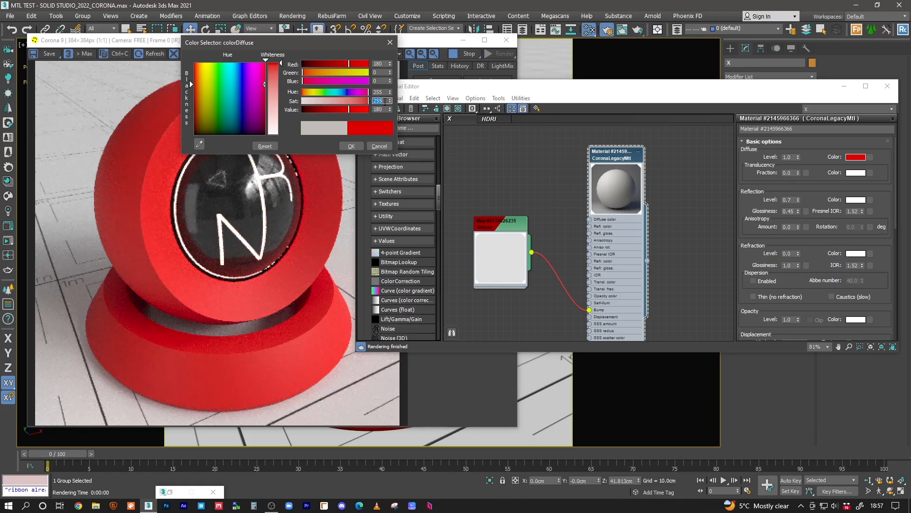
type("248")
key("Return")
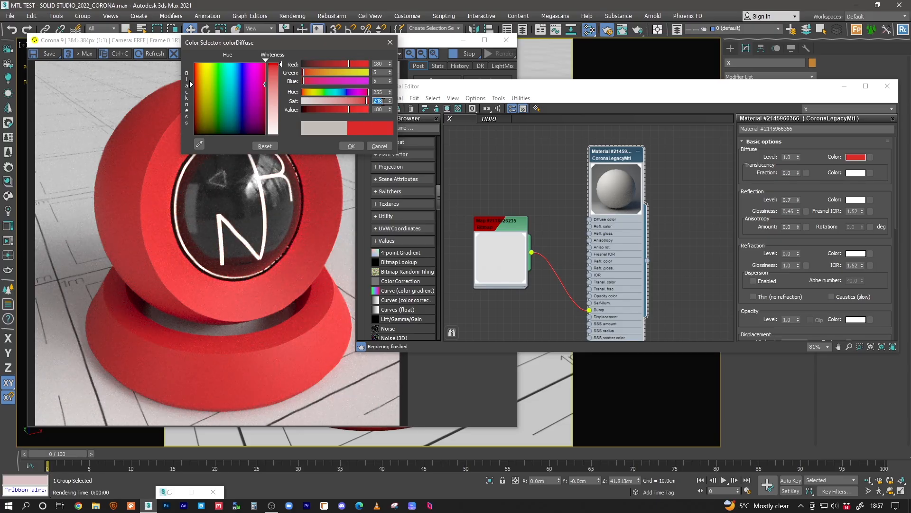
type("1")
type("250")
key("Return")
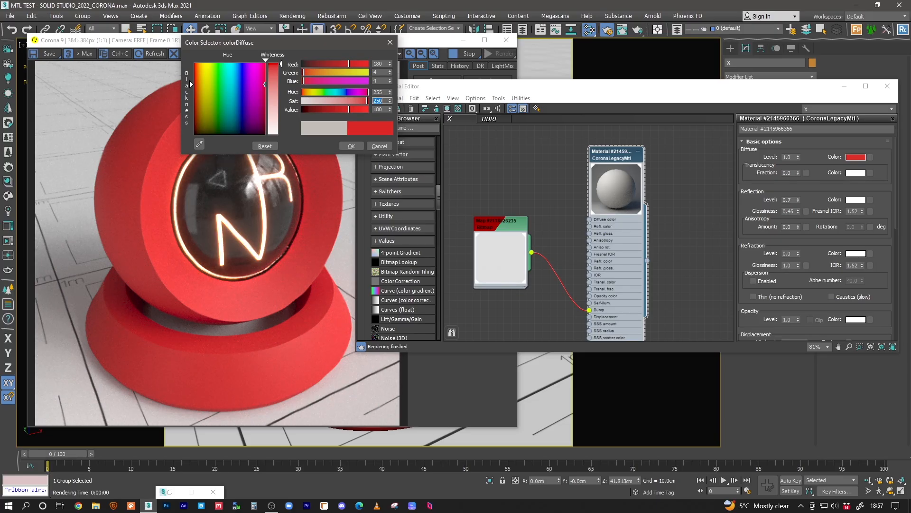
left_click(351, 146)
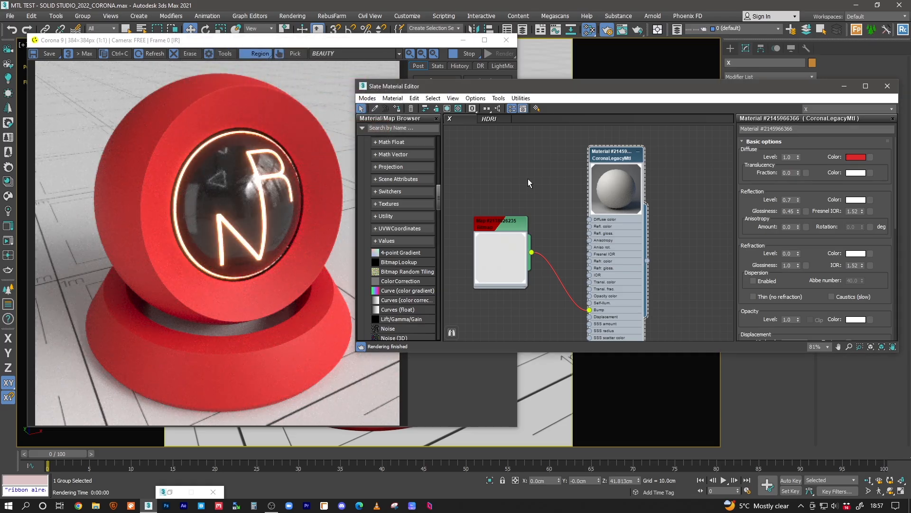
Clear the render and material windows away, and create a thin box about 335 cm wide behind the preview object in perspective view
left_click(282, 308)
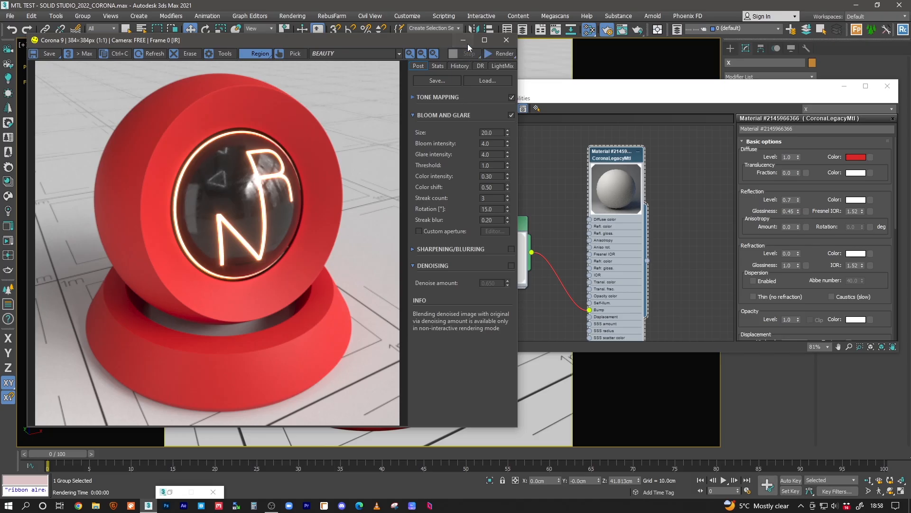
left_click(463, 40)
left_click(845, 86)
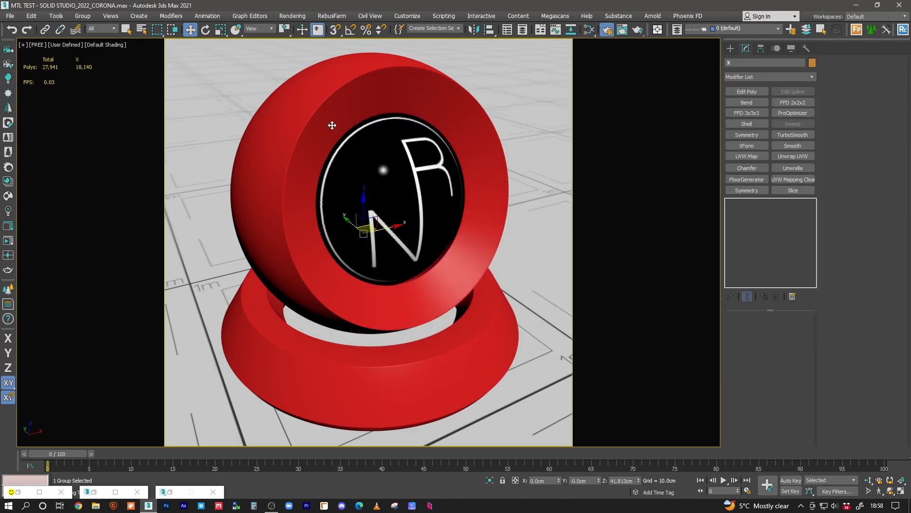
key("p")
scroll(349, 221, "down", 5)
middle_click_drag(351, 231, 357, 304, "alt")
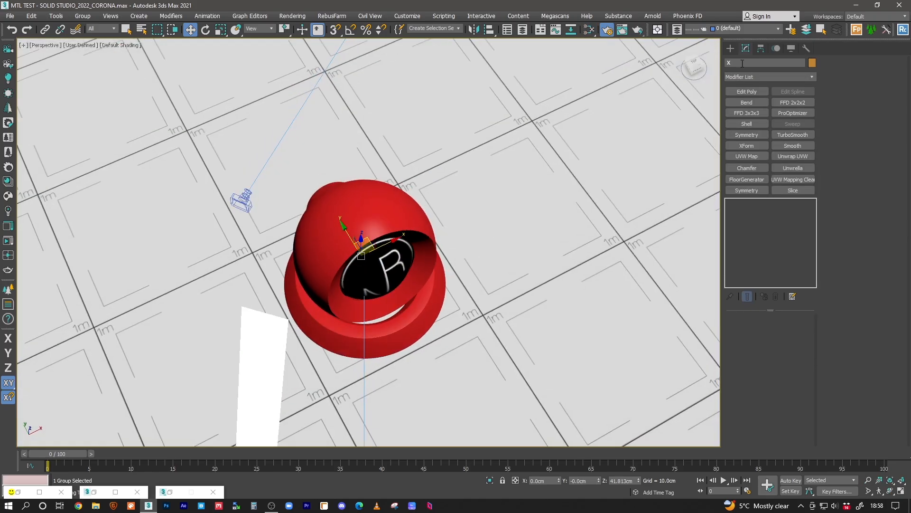
left_click(731, 47)
left_click(750, 105)
left_click_drag(549, 90, 69, 293)
left_click(123, 172)
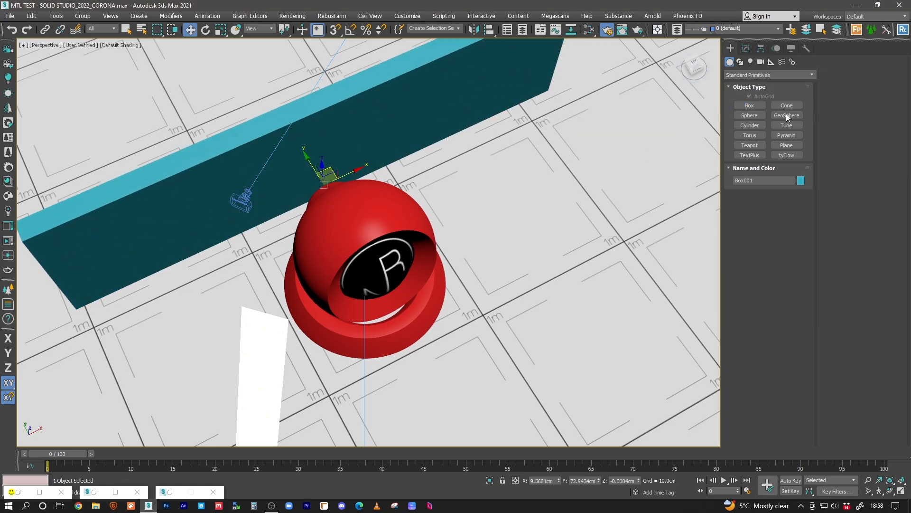
Set the box's height to 250 cm and return to the camera view
left_click(745, 48)
double_click(788, 352)
type("250")
key("Return")
middle_click_drag(417, 233, 450, 240)
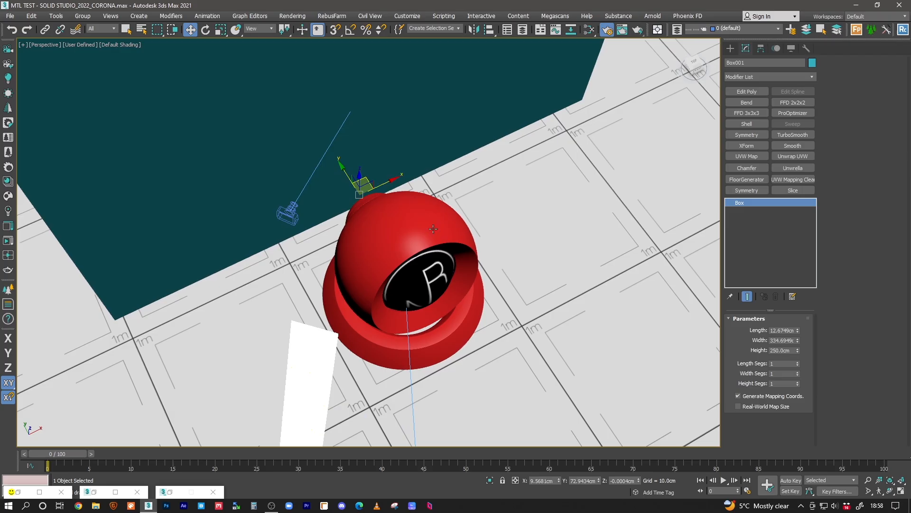
key("c")
double_click(413, 185)
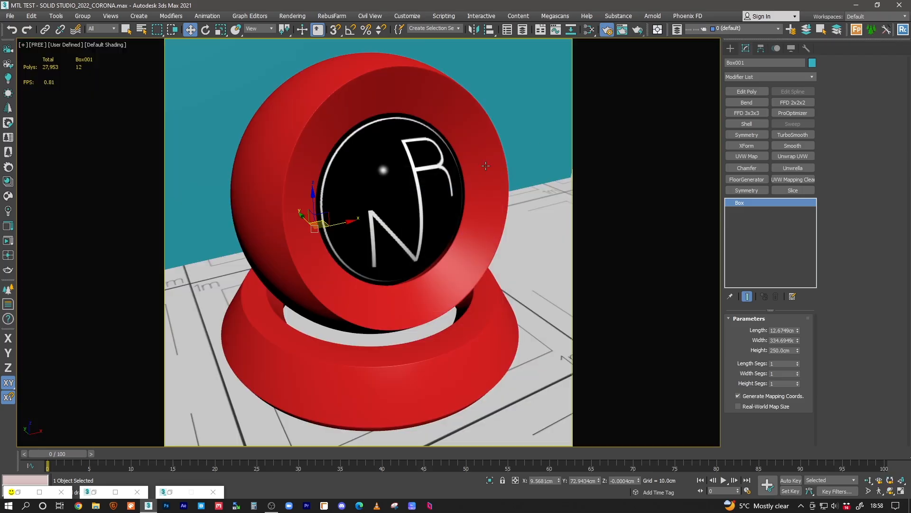
Assign the red CoronaLegacyMtl to the new box wall and start a Corona interactive render
left_click(586, 30)
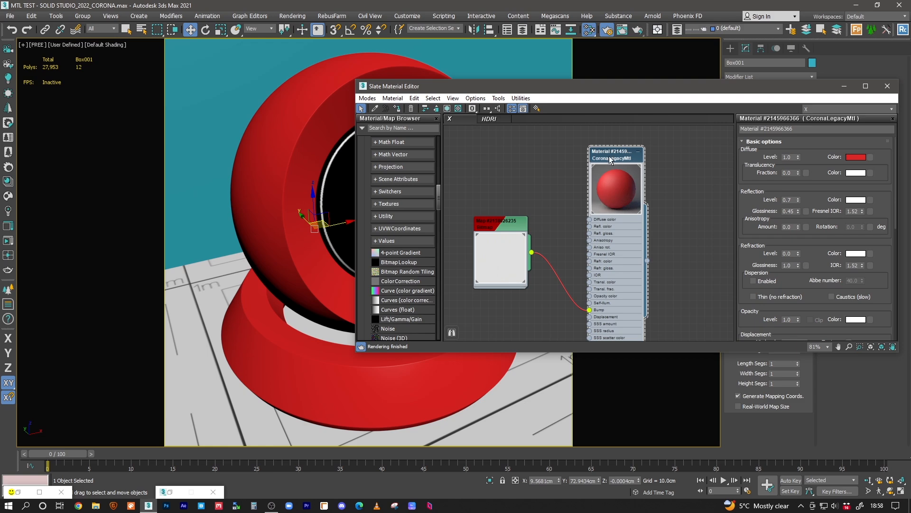
left_click(397, 109)
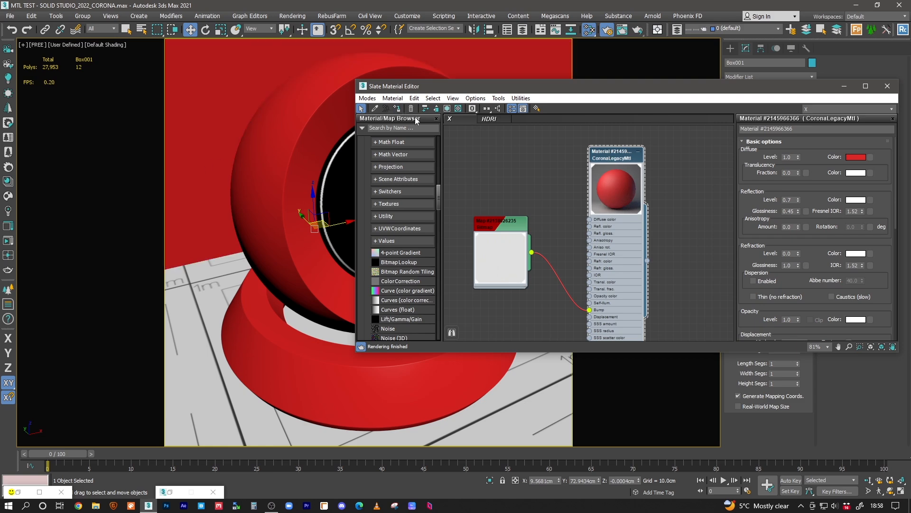
left_click(8, 243)
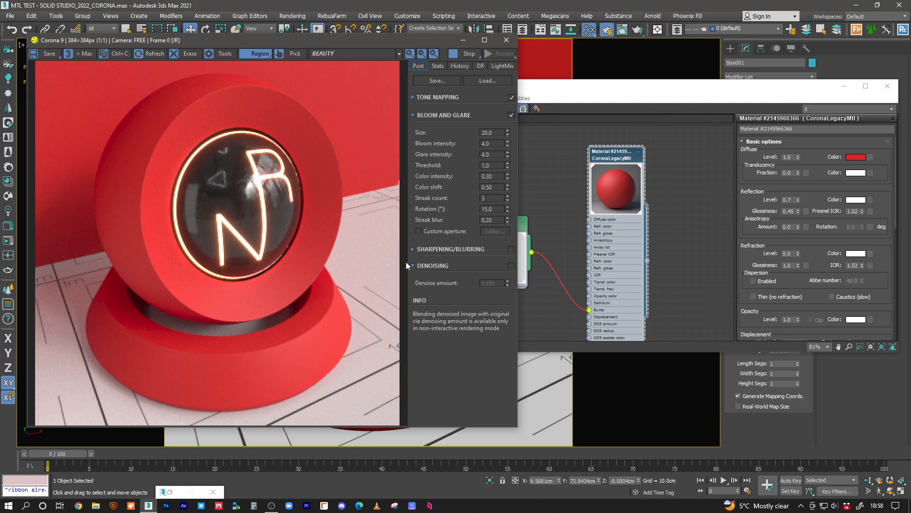
Set the red material's Diffuse color value to 240 and accept it to check the color spill in the render
left_click(635, 162)
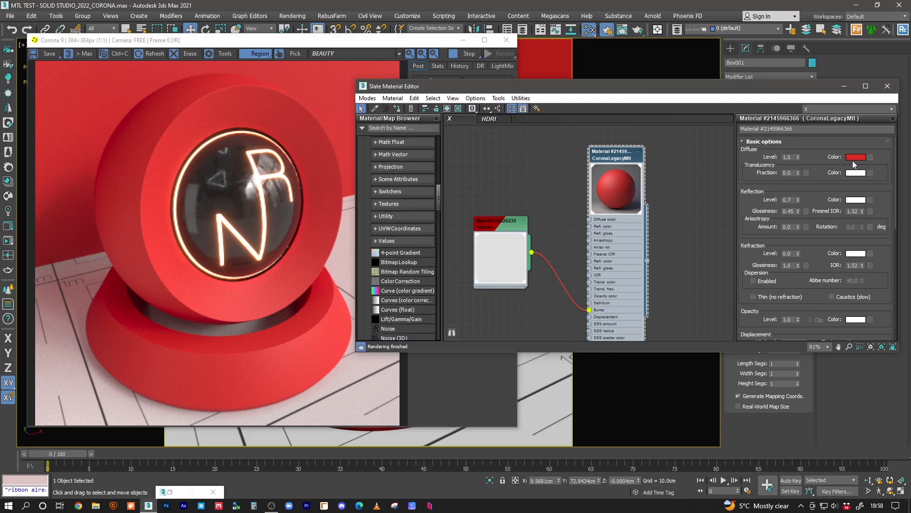
left_click(853, 158)
left_click(382, 110)
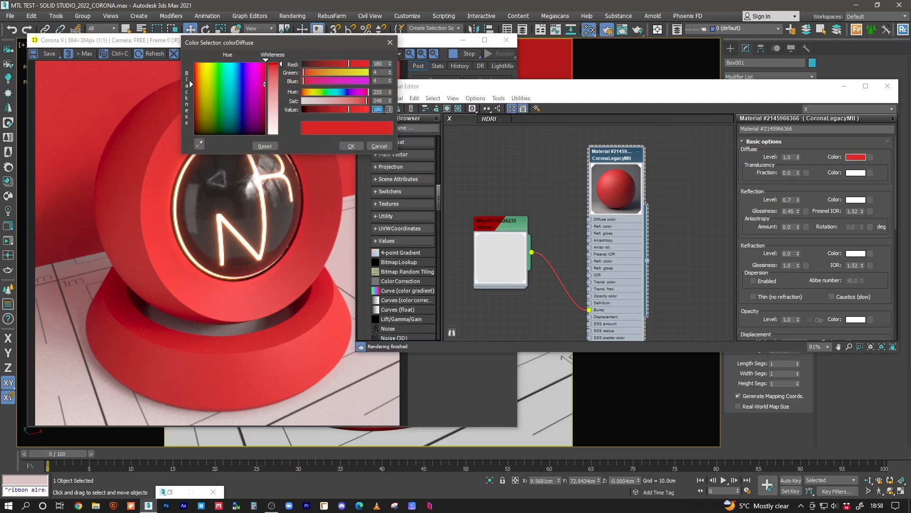
type("240")
key("Return")
left_click(350, 146)
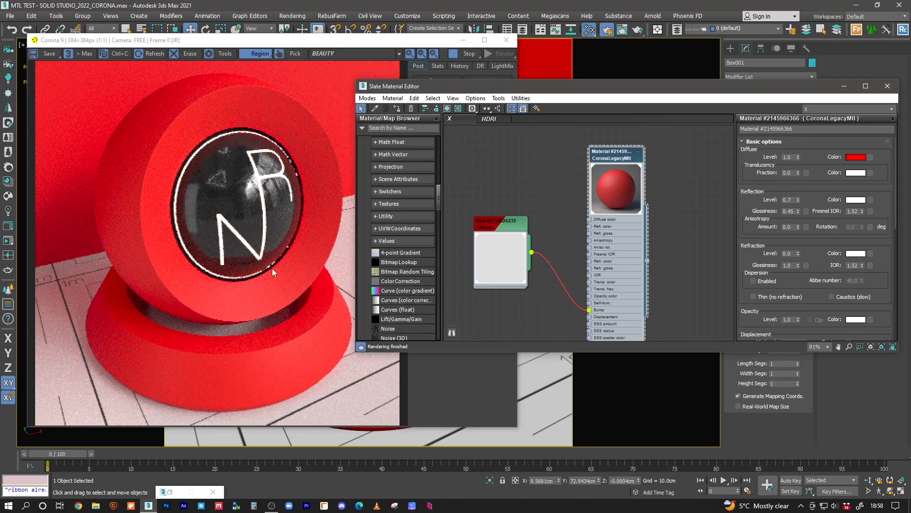
left_click(340, 249)
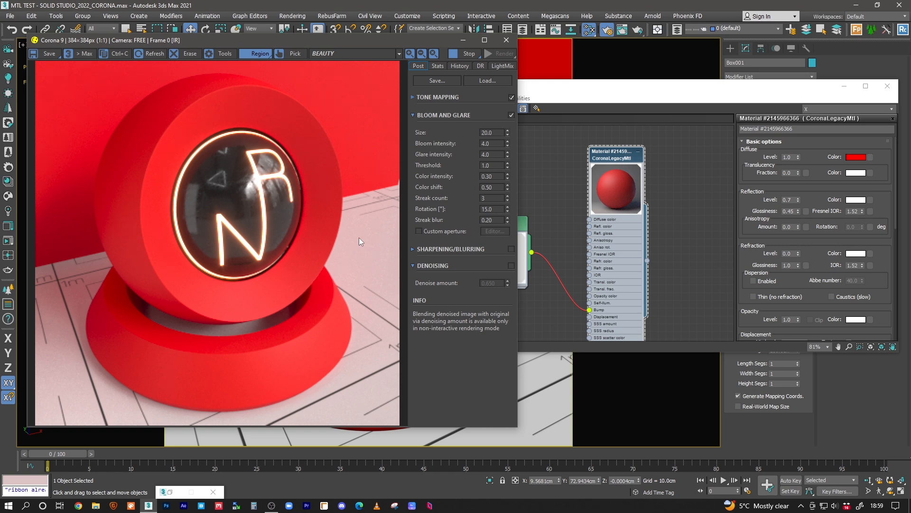
Add a CoronaRaySwitchMtl node beside the red material in the material graph
left_click(552, 187)
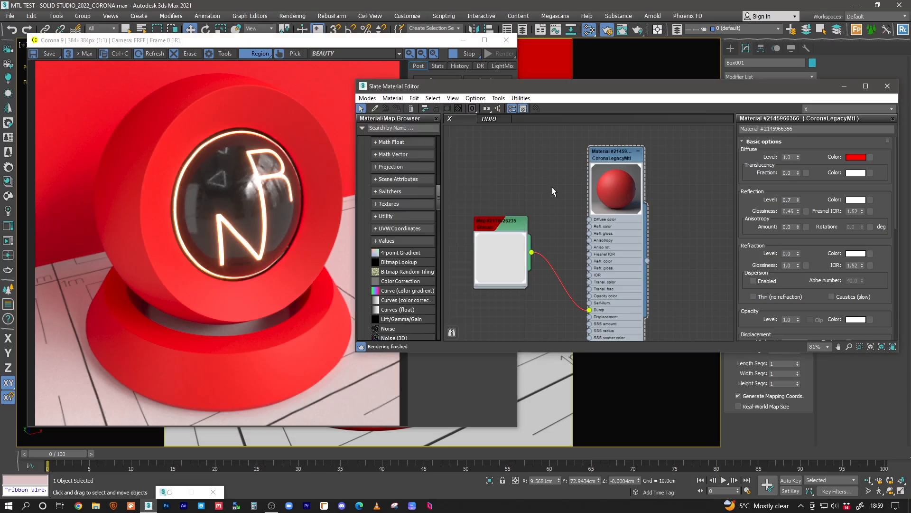
scroll(440, 195, "up", 5)
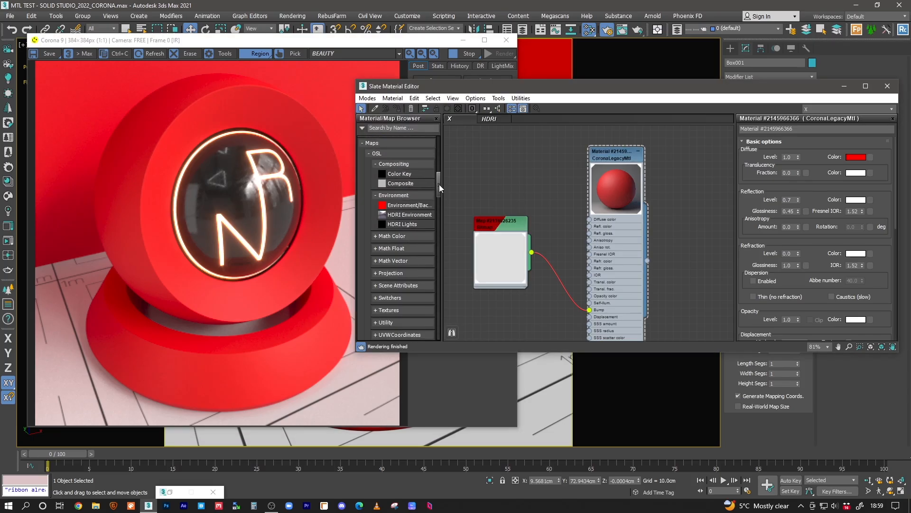
scroll(439, 184, "up", 3)
scroll(438, 175, "up", 3)
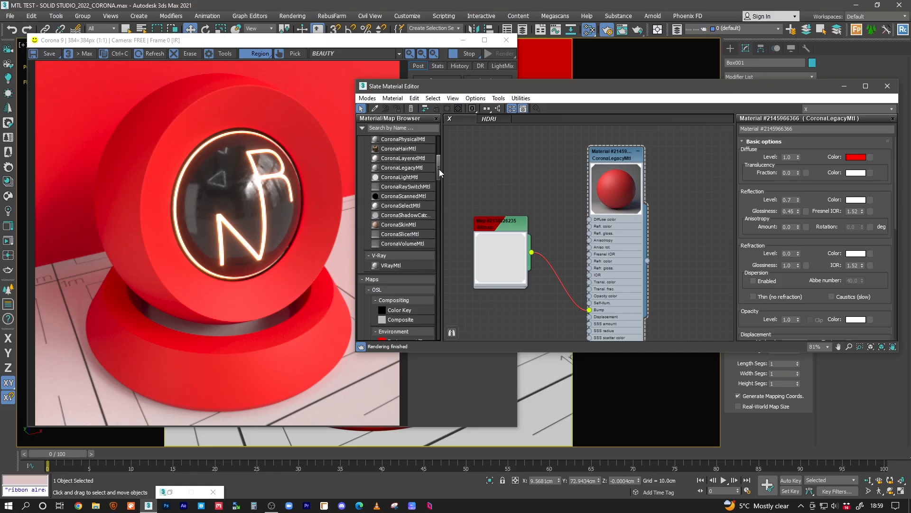
left_click_drag(443, 191, 468, 191)
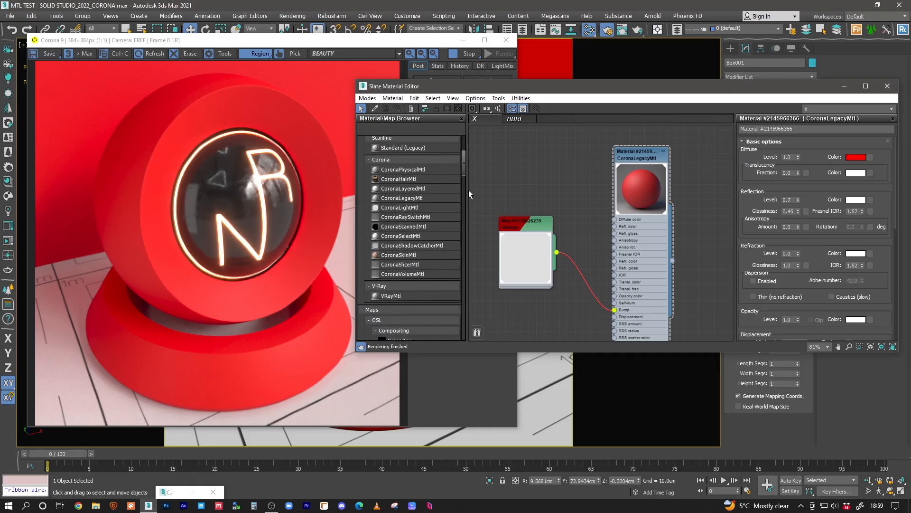
middle_click_drag(533, 221, 524, 194)
middle_click_drag(590, 201, 575, 177)
left_click_drag(404, 219, 707, 198)
Connect the red material to the ray switch's Global illumination, Reflect, Refract and Direct override inputs
middle_click_drag(660, 220, 638, 238)
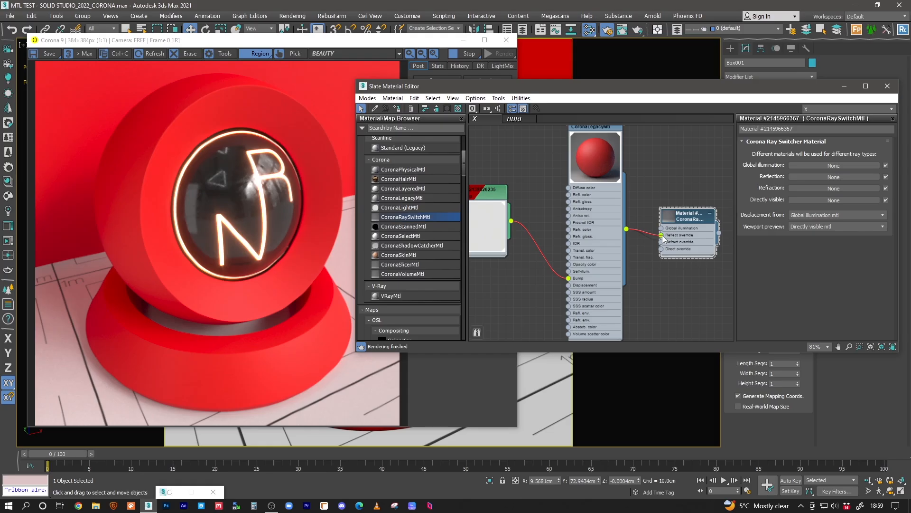
left_click_drag(663, 238, 663, 238)
left_click_drag(654, 244, 663, 244)
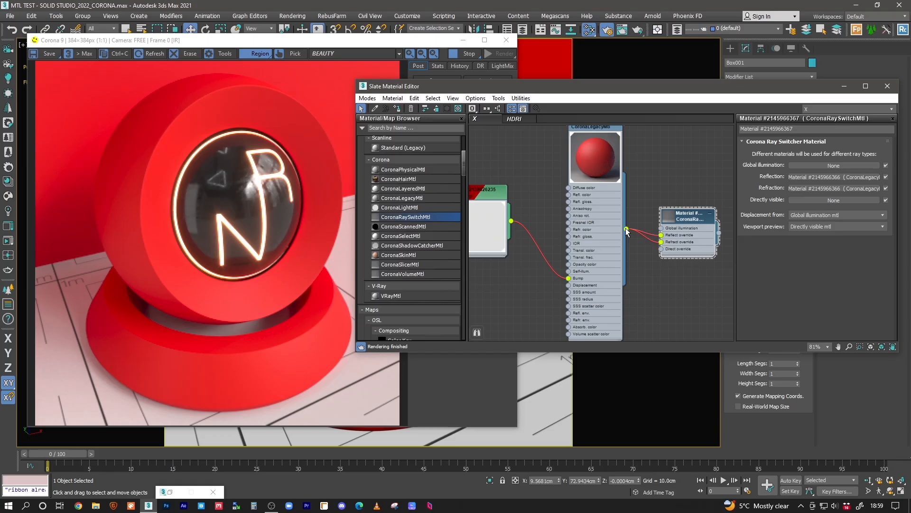
left_click_drag(627, 230, 661, 250)
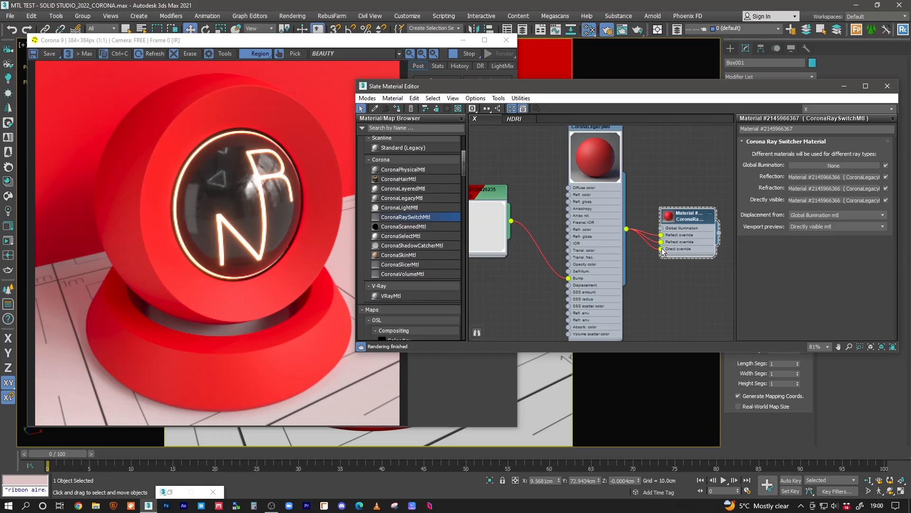
double_click(685, 217)
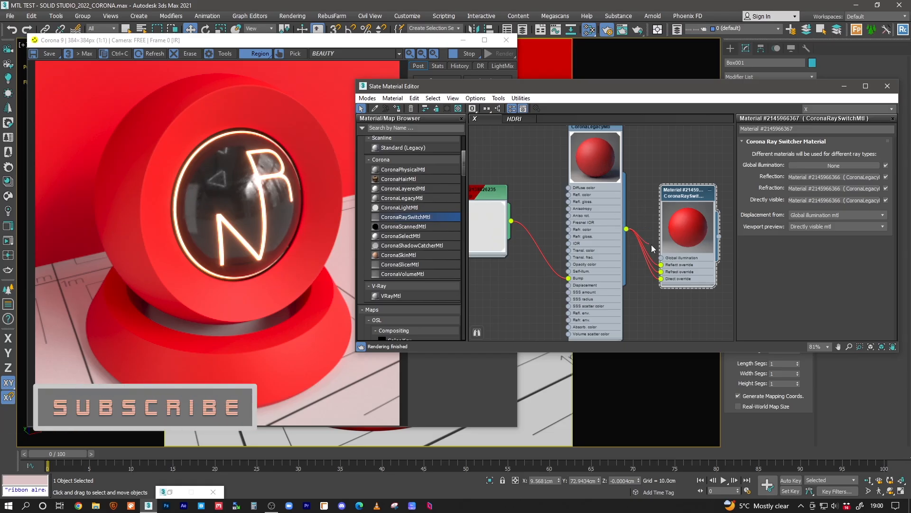
left_click_drag(663, 260, 662, 258)
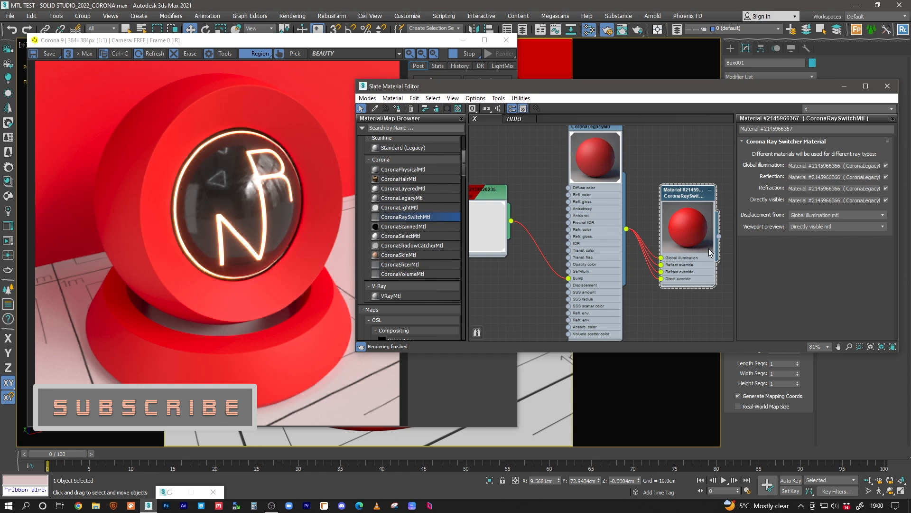
Add a second CoronaLegacyMtl below the red material and set its Diffuse color value to 160
middle_click_drag(574, 216, 590, 183)
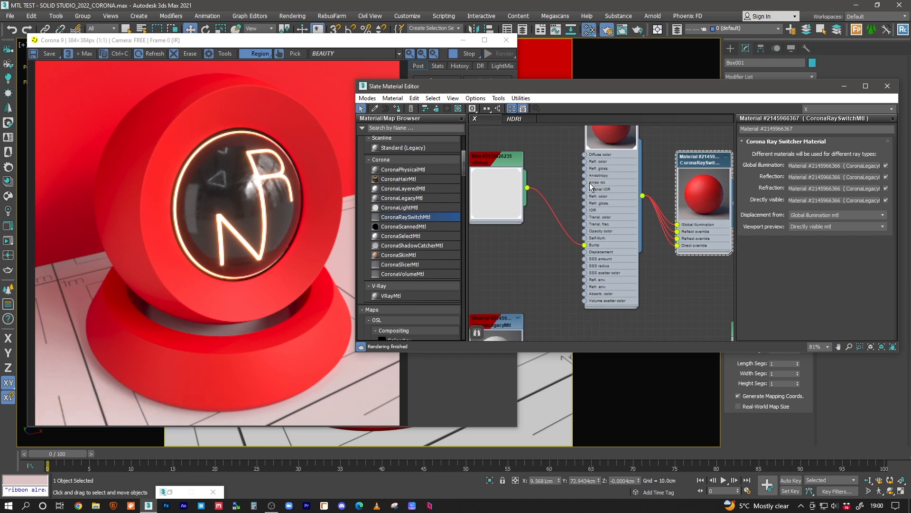
left_click_drag(407, 198, 526, 246)
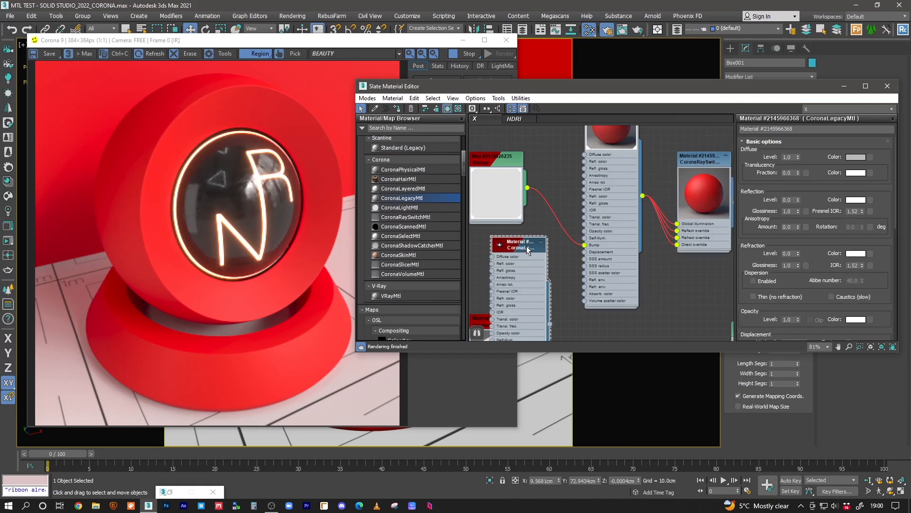
middle_click_drag(570, 298, 559, 253)
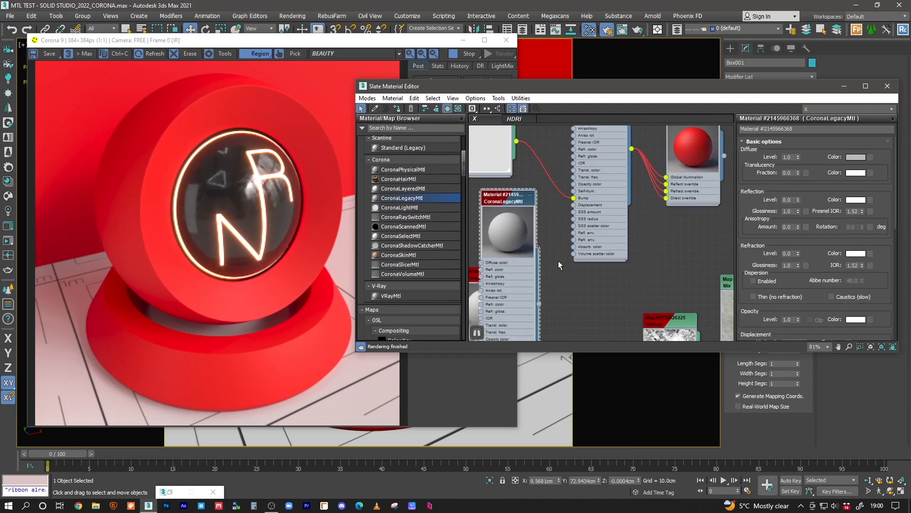
left_click(856, 157)
left_click(380, 110)
type("160")
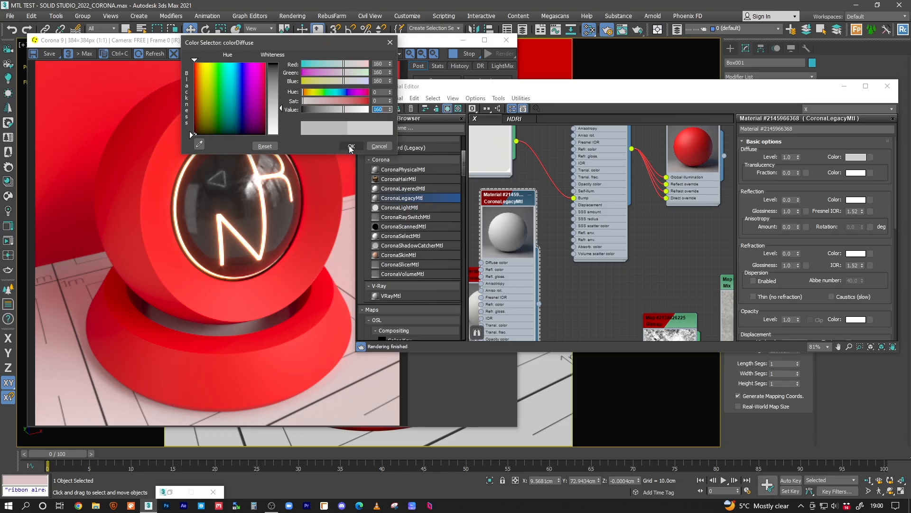
left_click(351, 146)
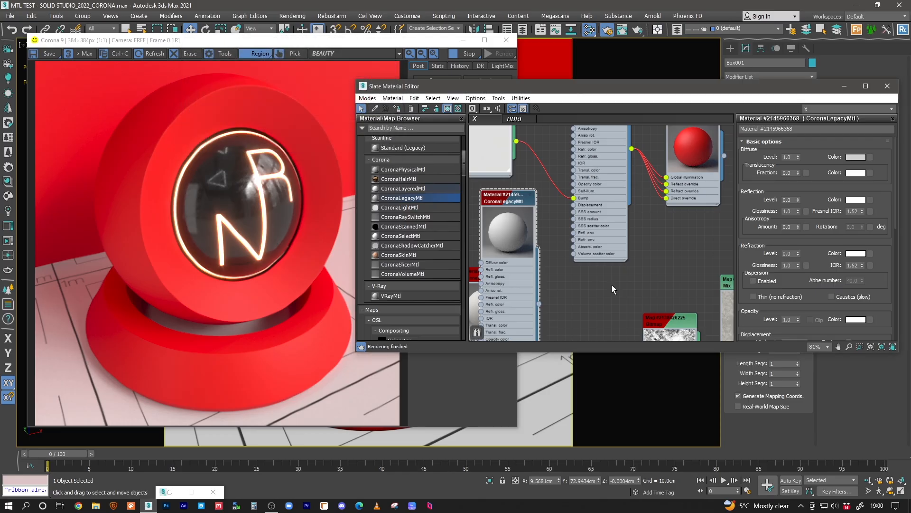
Connect the light gray CoronaLegacyMtl to the ray switch's Global illumination input, replacing the red material there
left_click_drag(539, 304, 667, 177)
left_click_drag(480, 91, 536, 79)
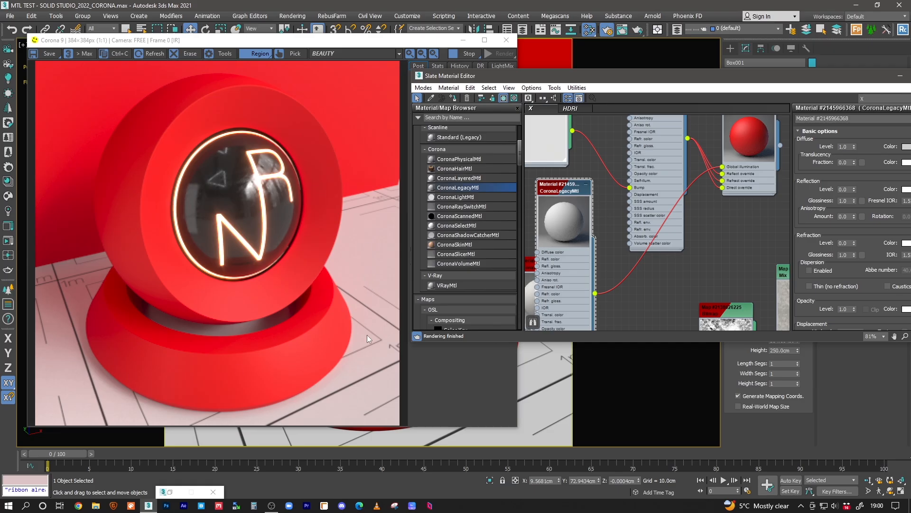
middle_click_drag(653, 181, 599, 289)
Assign the CoronaRaySwitchMtl to both the preview object and the wall behind it
left_click(689, 218)
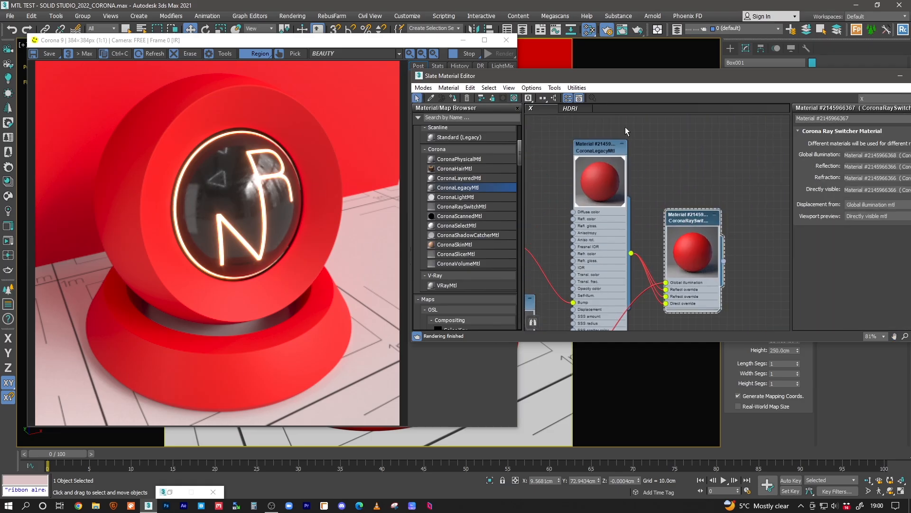
left_click_drag(426, 41, 395, 63)
left_click(354, 292)
left_click(295, 68, "ctrl")
left_click_drag(629, 79, 686, 86)
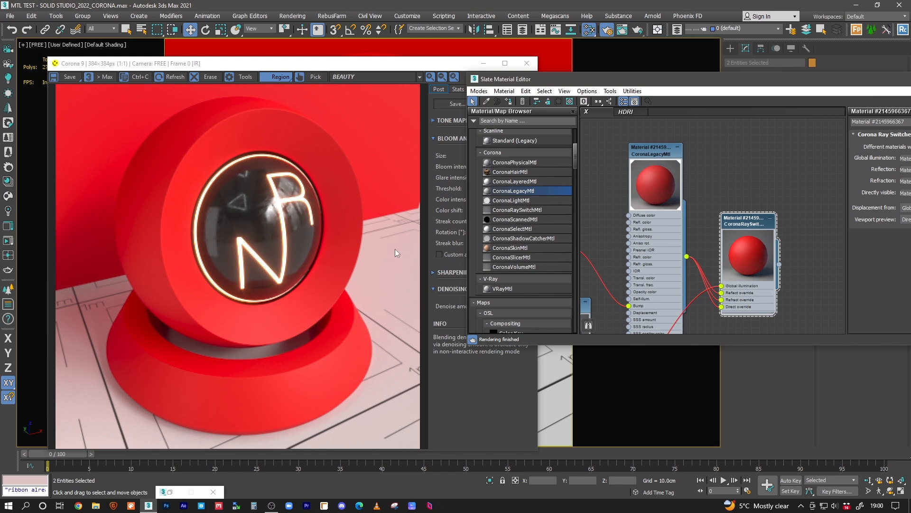
left_click(509, 102)
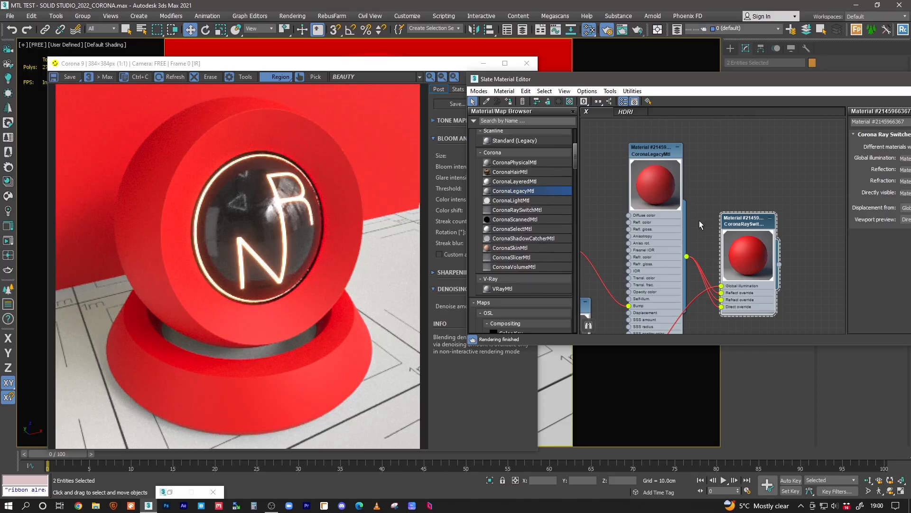
Change the red material's Diffuse color to green with hue 93 and value 255, and assign it directly to the selected objects
middle_click_drag(676, 199, 757, 184)
double_click(731, 136)
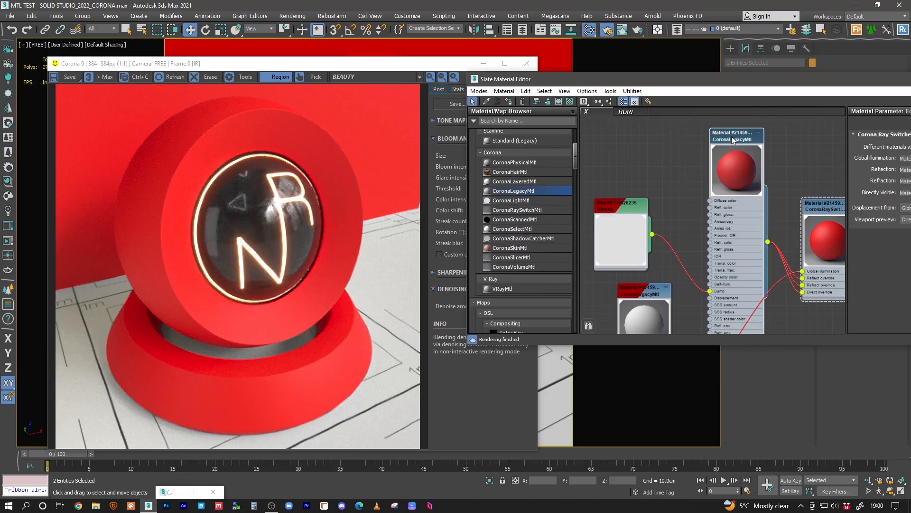
left_click_drag(779, 84, 721, 98)
left_click(904, 164)
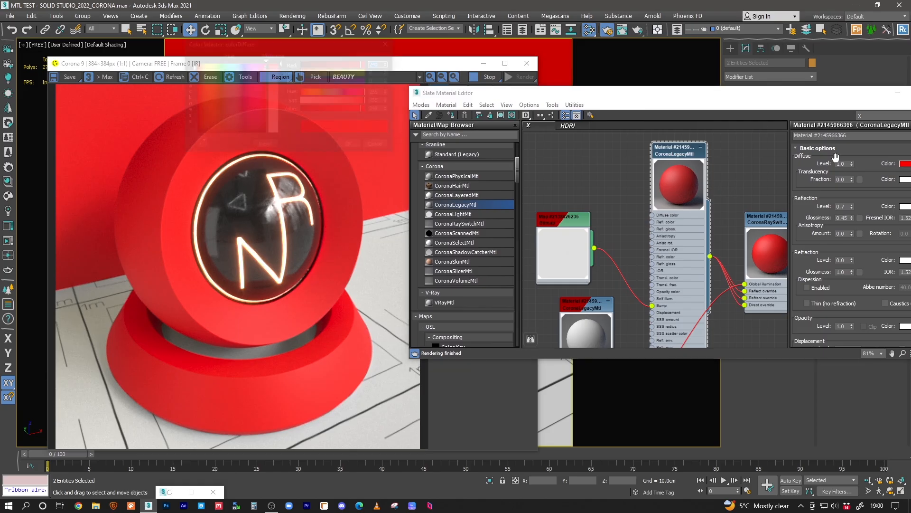
left_click(326, 92)
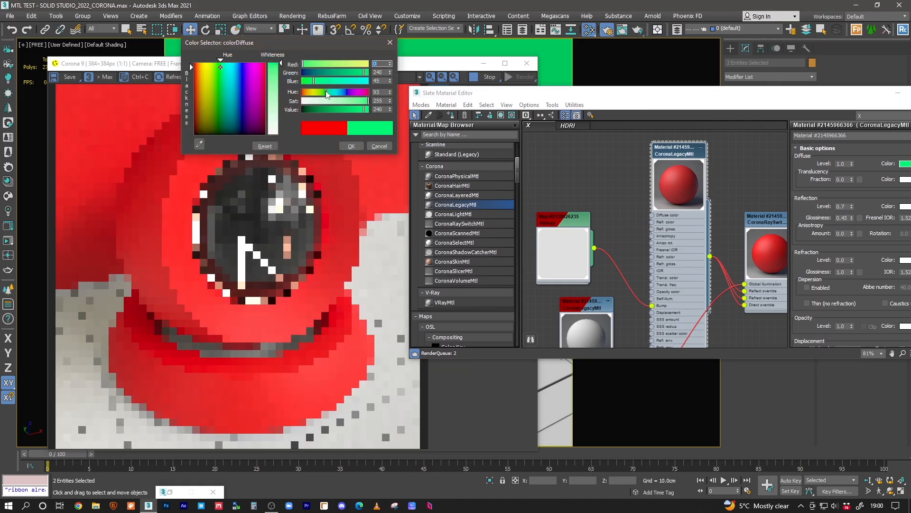
left_click_drag(362, 109, 373, 107)
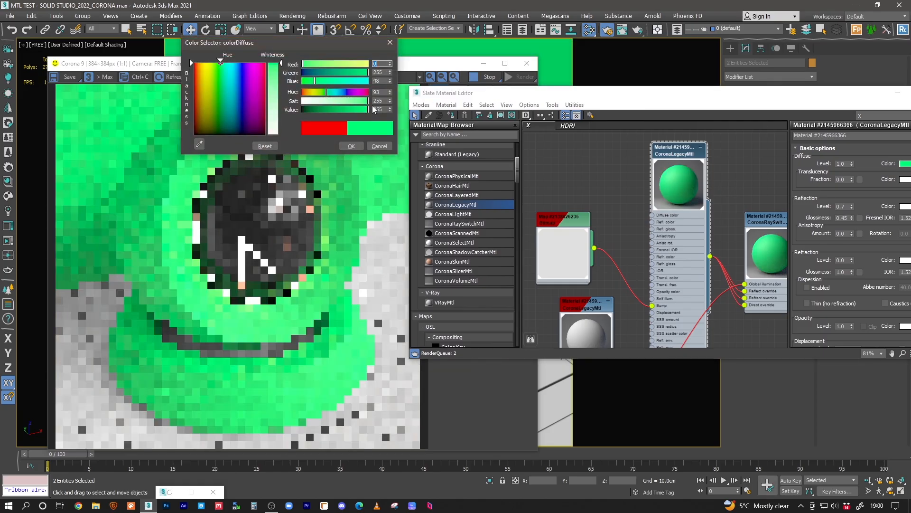
left_click(354, 146)
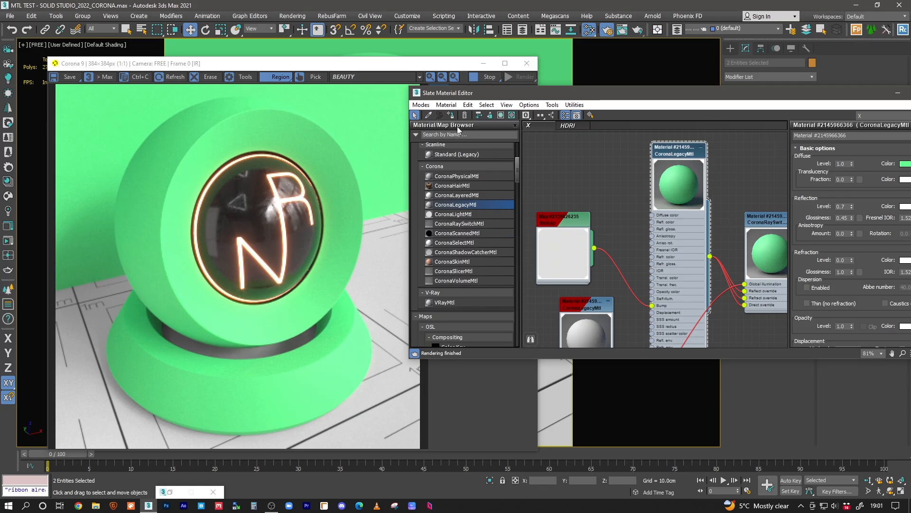
left_click(451, 115)
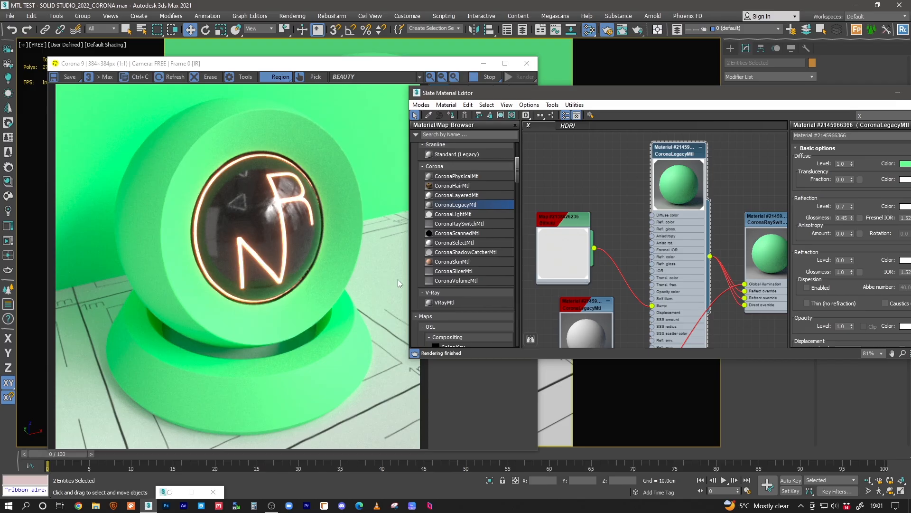
Copy the green Diffuse color and paste it into the Diffuse color of the gray global illumination material
left_click_drag(772, 224, 763, 216)
middle_click_drag(686, 250, 621, 238)
scroll(671, 206, "down", 5)
scroll(608, 243, "up", 4)
left_click_drag(599, 250, 597, 276)
middle_click_drag(618, 253, 612, 272)
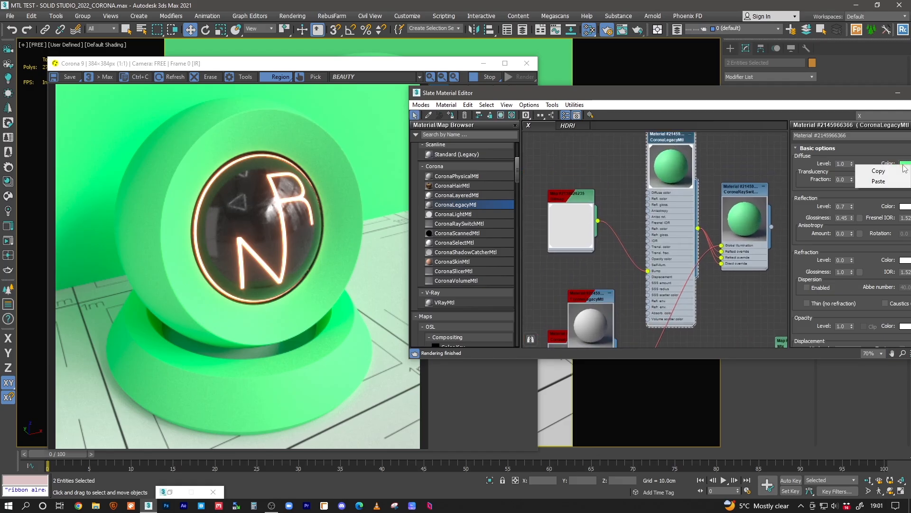
left_click(593, 300)
double_click(593, 299)
right_click(904, 164)
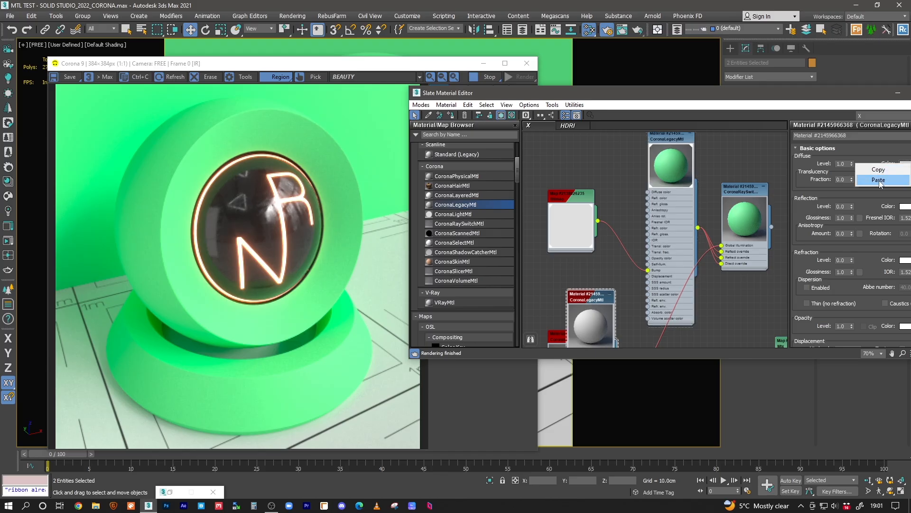
left_click(878, 180)
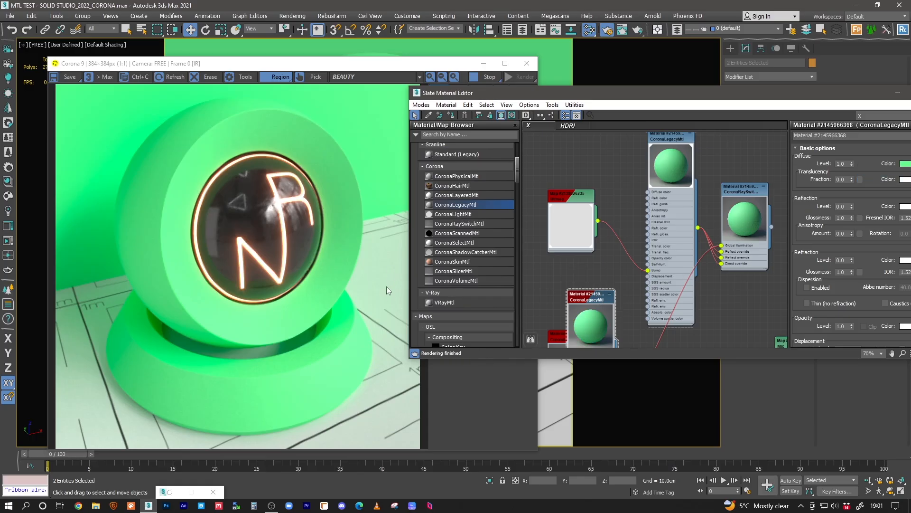
Lower the saturation of the global illumination material's green Diffuse color to 91
left_click(904, 163)
left_click_drag(343, 104, 332, 101)
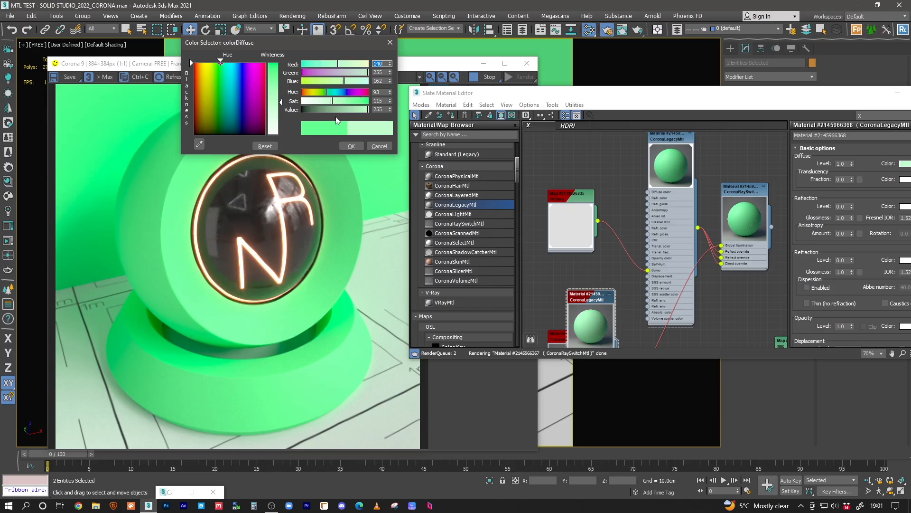
left_click(353, 147)
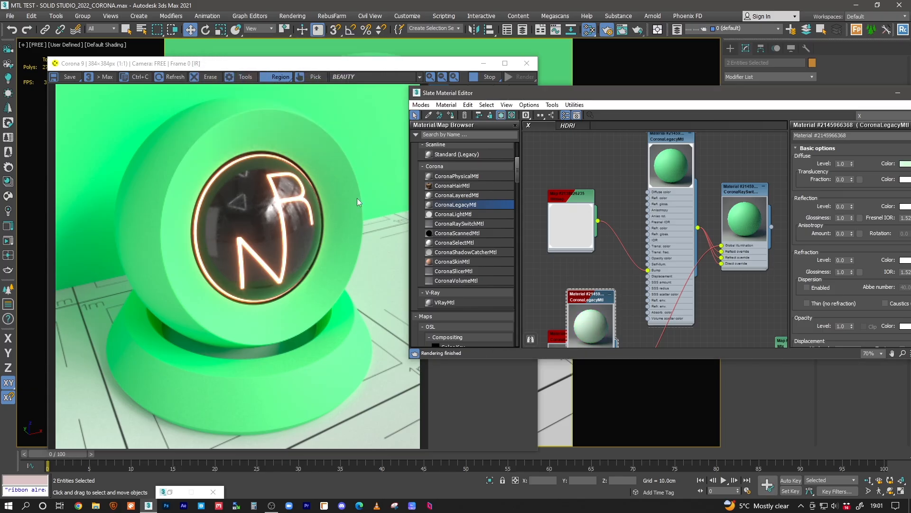
Compare the color bleeding in the interactive render with the materials assigned in the CoronaRaySwitchMtl
left_click(349, 260)
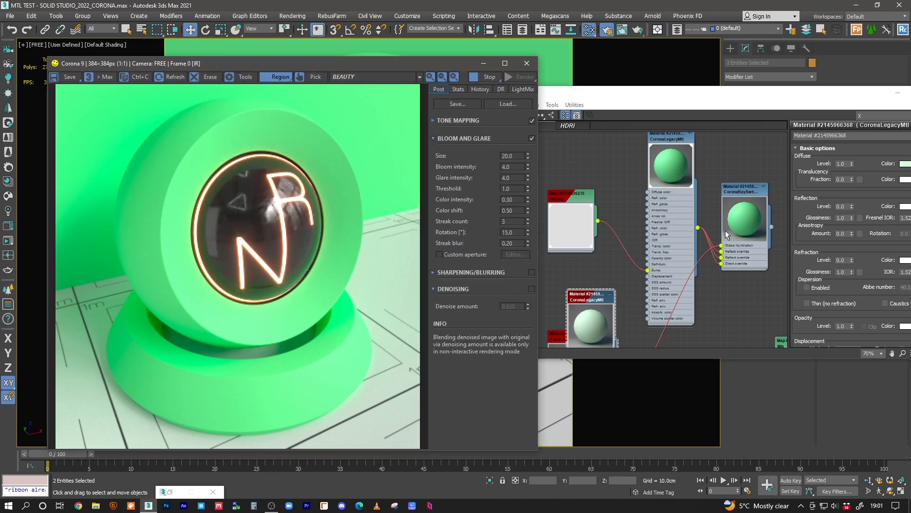
left_click(733, 192)
left_click_drag(420, 70, 299, 95)
left_click(730, 192)
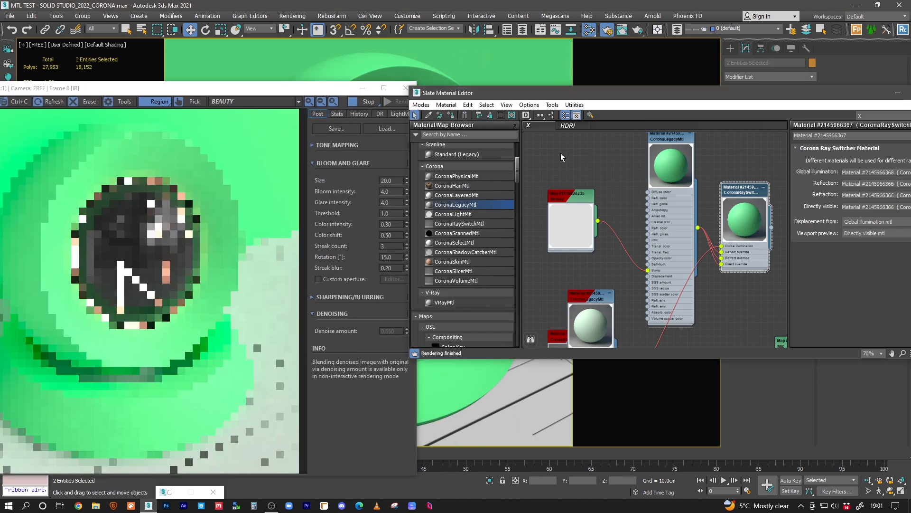
left_click_drag(299, 93, 378, 63)
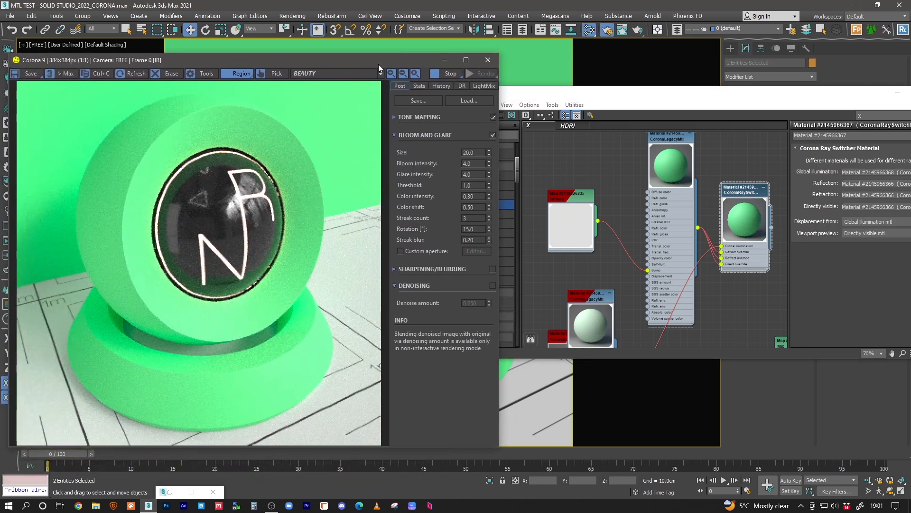
Set the global illumination material's Diffuse color to pure white by reducing its saturation to 0
left_click(602, 299)
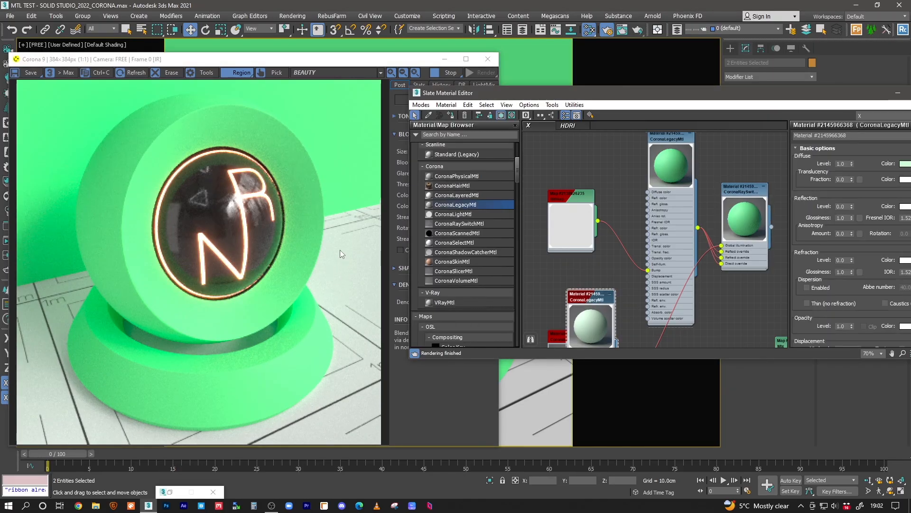
left_click(910, 163)
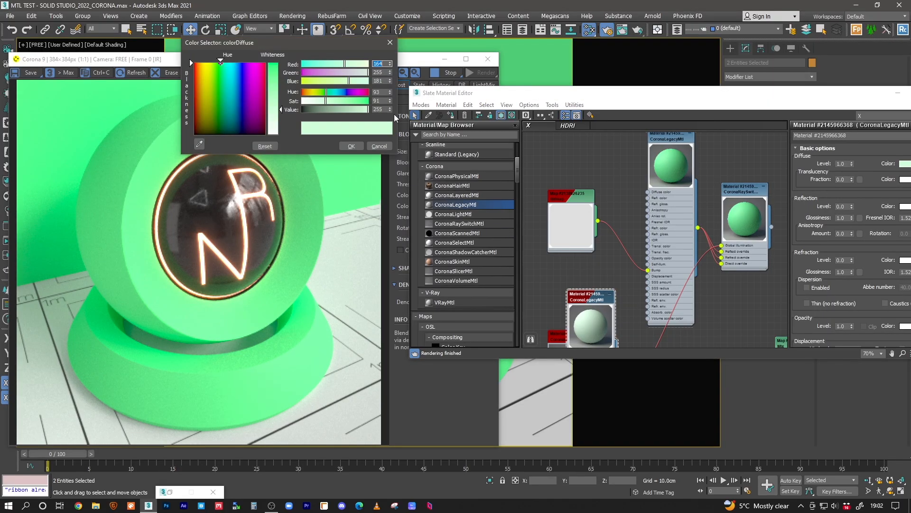
left_click_drag(367, 102, 300, 104)
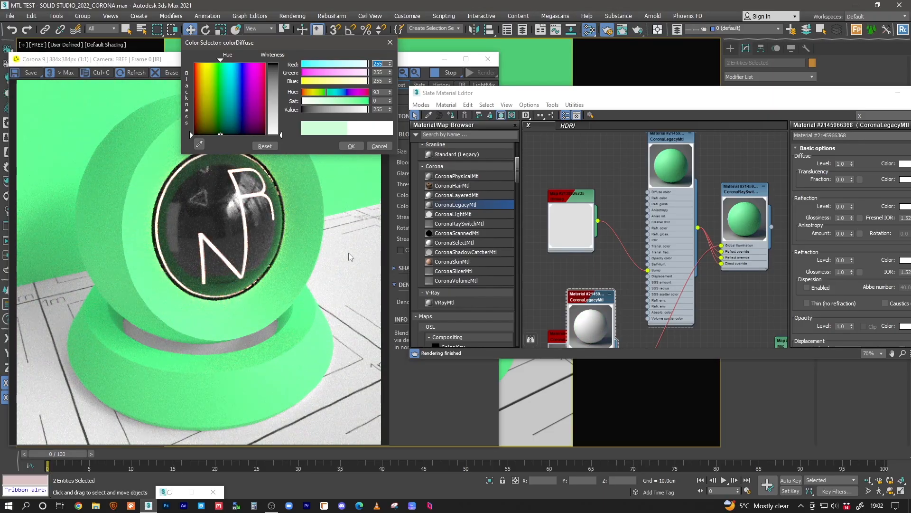
left_click(351, 147)
Move the Corona frame buffer clear of the viewport toolbar and stop the interactive render
left_click_drag(409, 60, 451, 58)
left_click(492, 71)
left_click(600, 170)
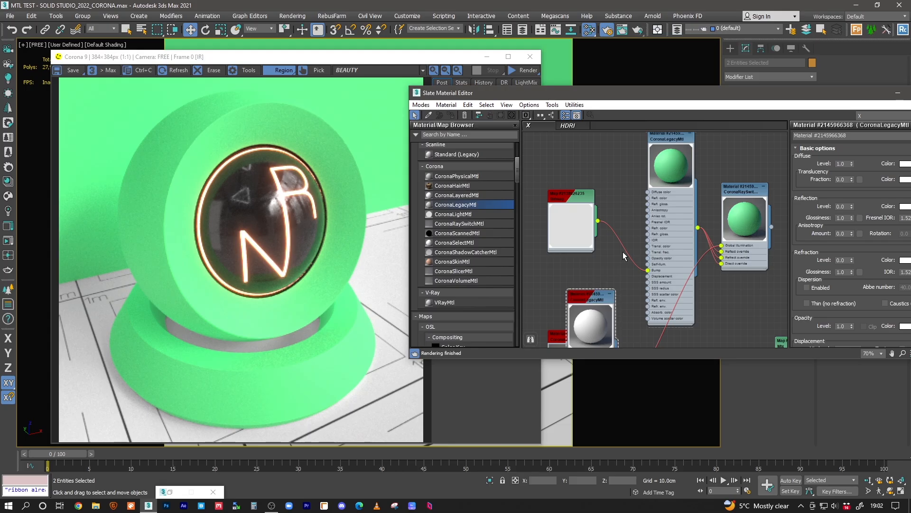
Move the white global illumination material closer to its ray switch network and space the neighboring gray CoronaLegacyMtl away from it
scroll(623, 252, "down", 10)
scroll(635, 269, "up", 9)
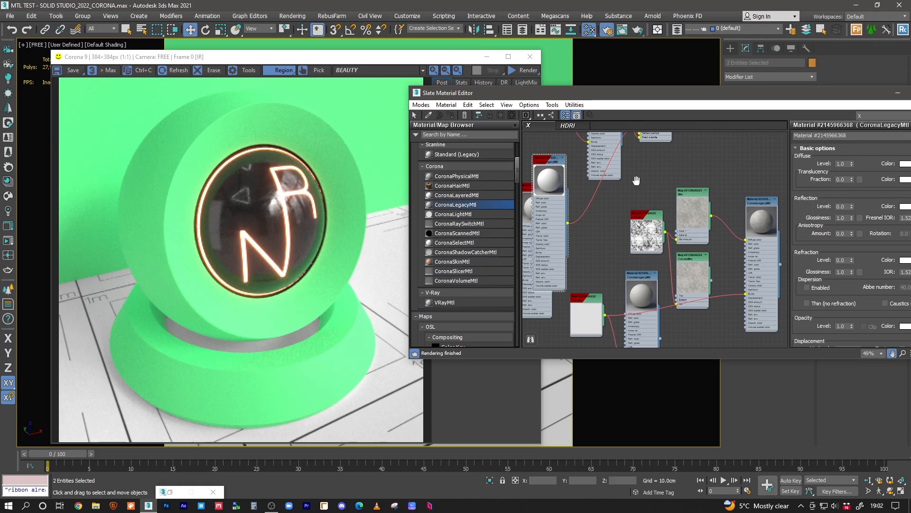
middle_click_drag(686, 165, 643, 260)
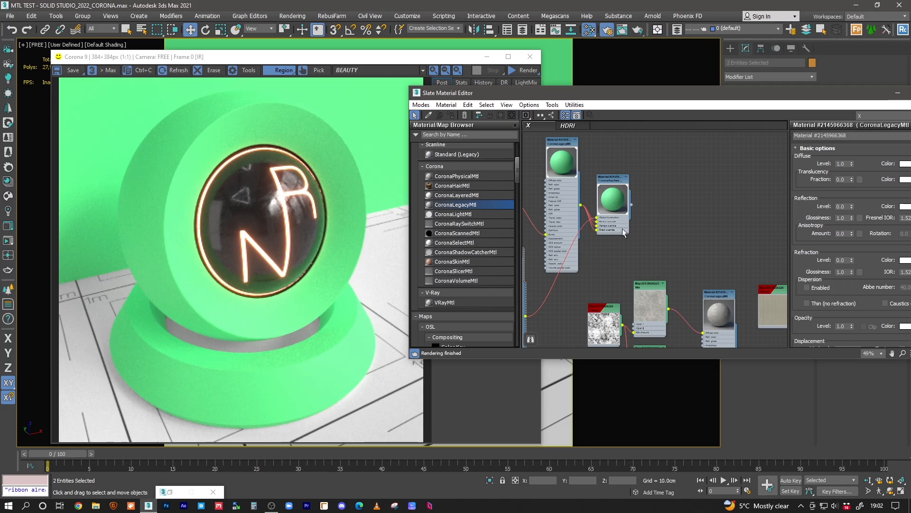
middle_click_drag(622, 229, 675, 222)
left_click_drag(698, 150, 745, 154)
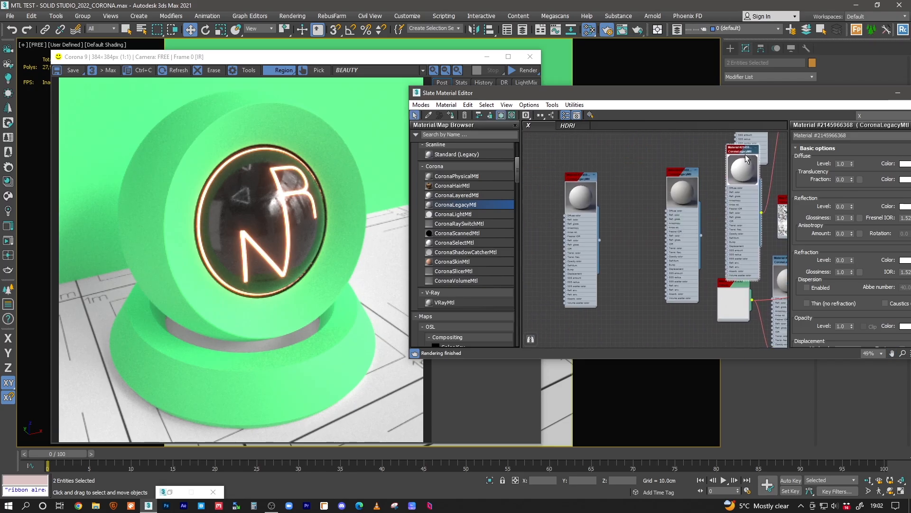
left_click_drag(682, 171, 658, 188)
Center the Bitmap node before its two Color Correction nodes, and shift that whole material network slightly
middle_click_drag(704, 196, 577, 187)
middle_click_drag(722, 221, 647, 217)
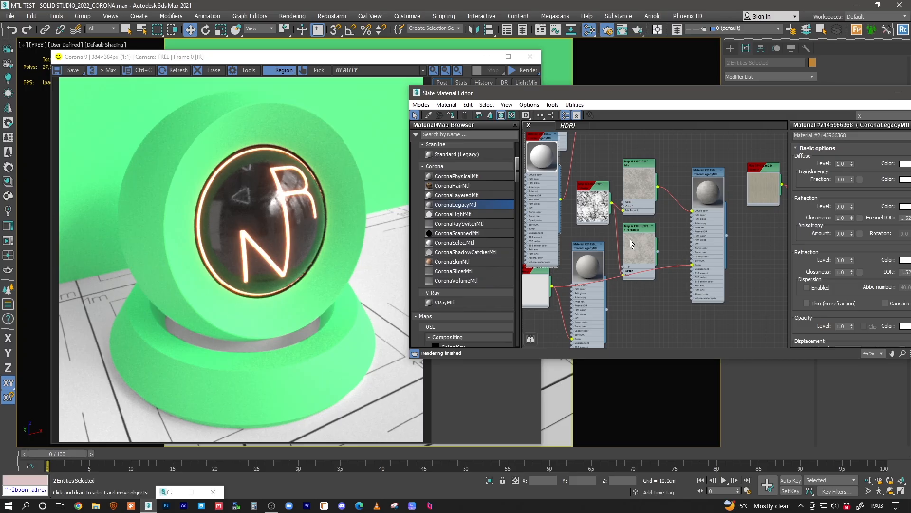
middle_click_drag(668, 194, 577, 195)
middle_click_drag(704, 198, 623, 202)
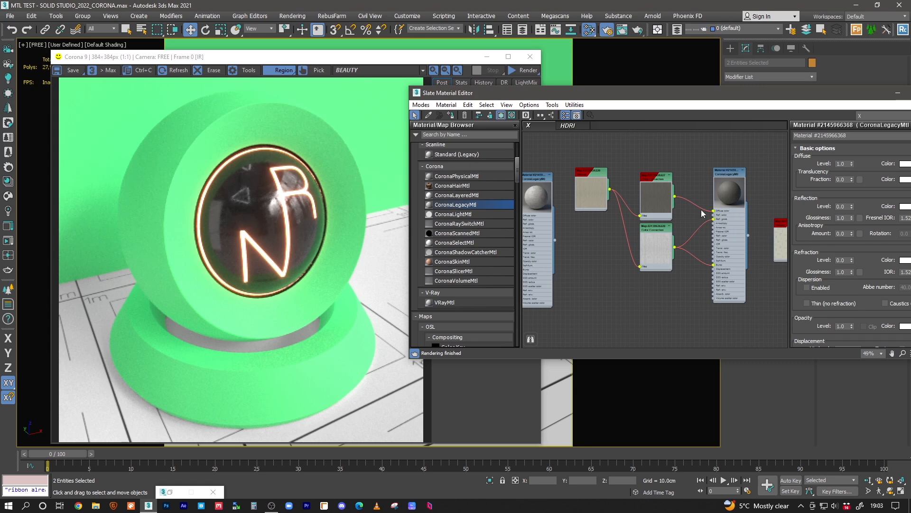
left_click_drag(597, 172, 602, 209)
left_click_drag(600, 161, 727, 258)
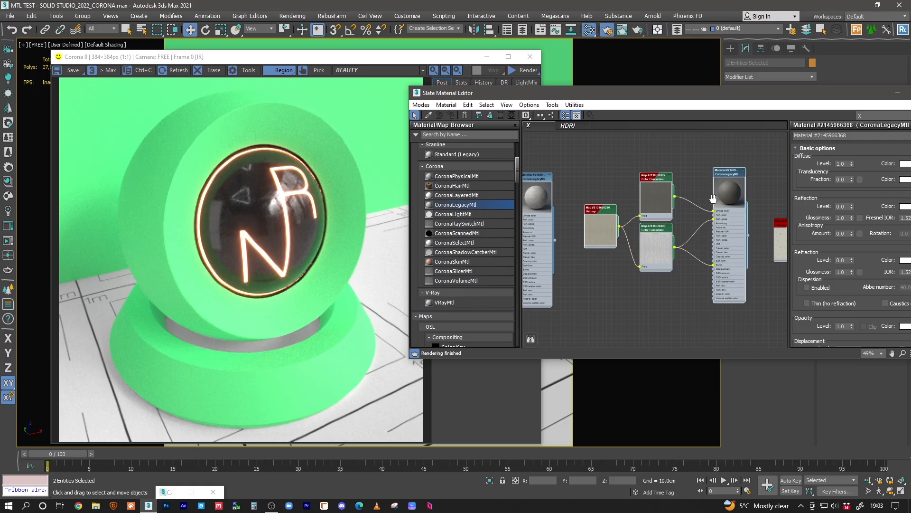
middle_click_drag(714, 199, 686, 216)
left_click_drag(579, 227, 594, 232)
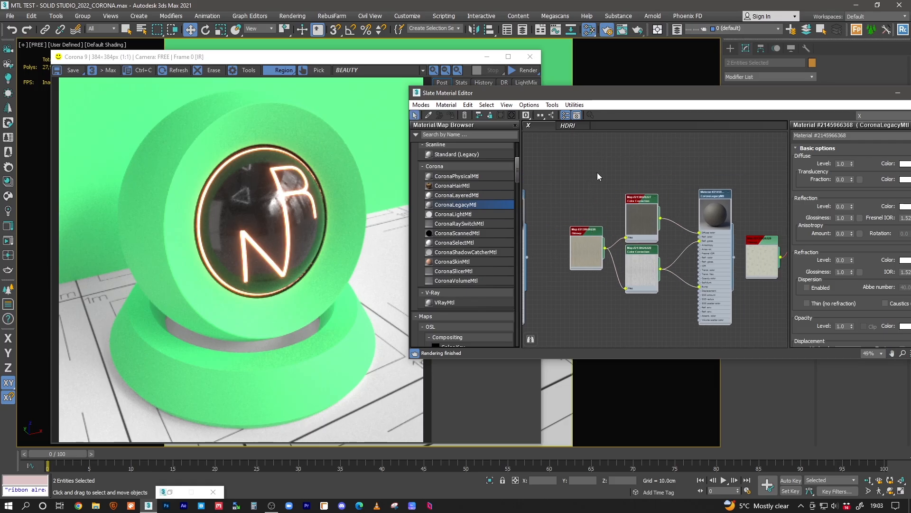
middle_click_drag(627, 176, 638, 200)
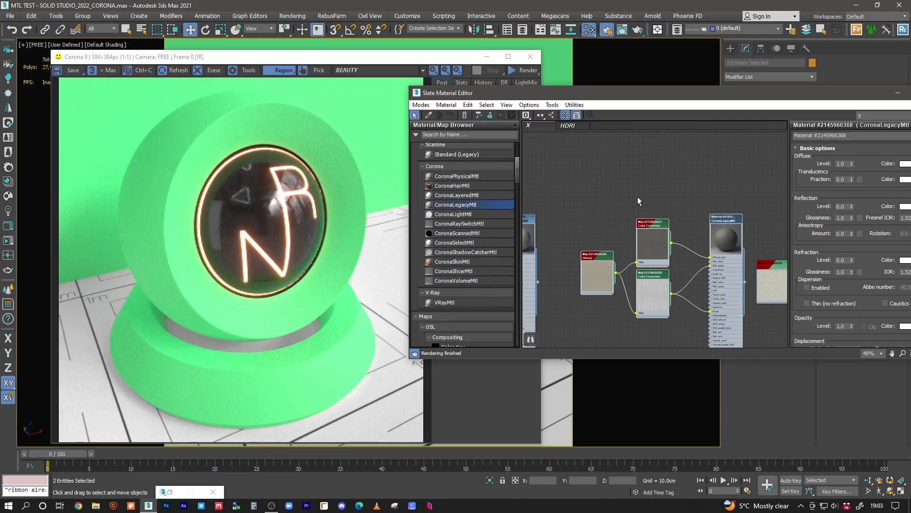
Reposition the two standalone light gray CoronaLegacyMtl nodes side by side, spaced away from the ray switch network
scroll(637, 199, "down", 10)
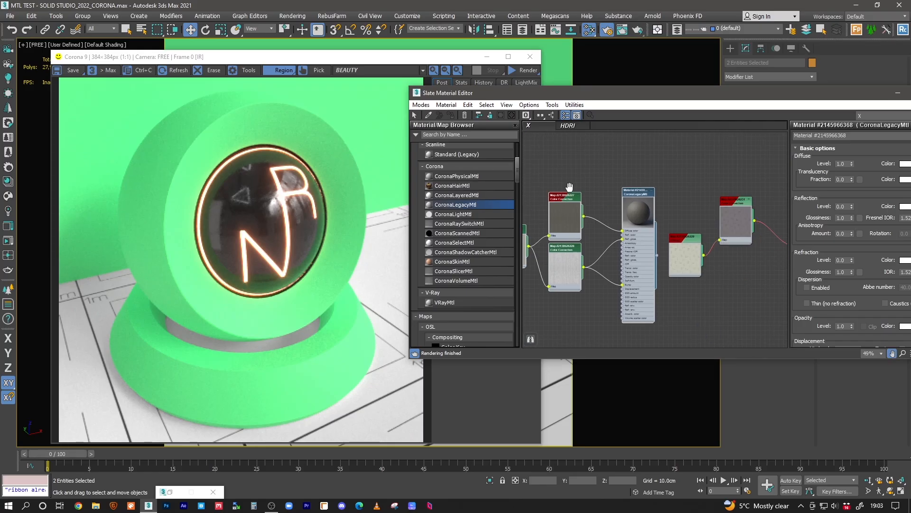
scroll(644, 225, "up", 5)
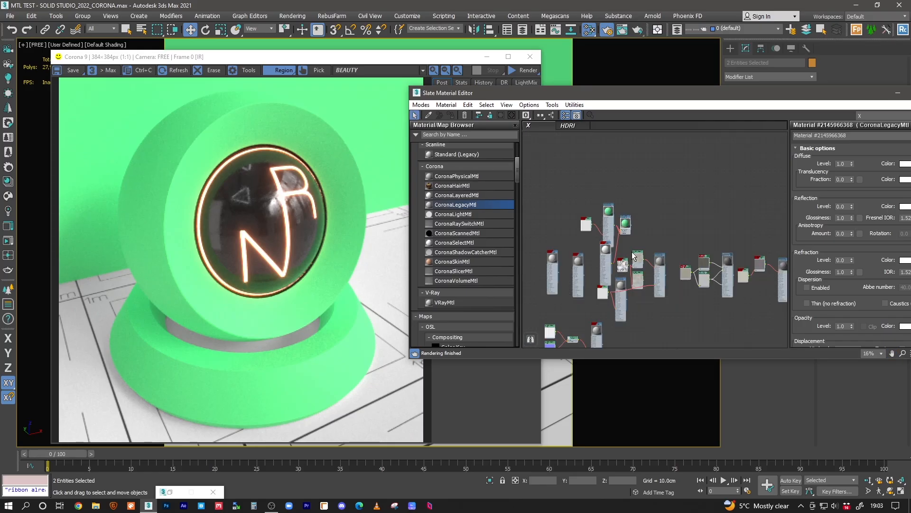
scroll(633, 246, "up", 4)
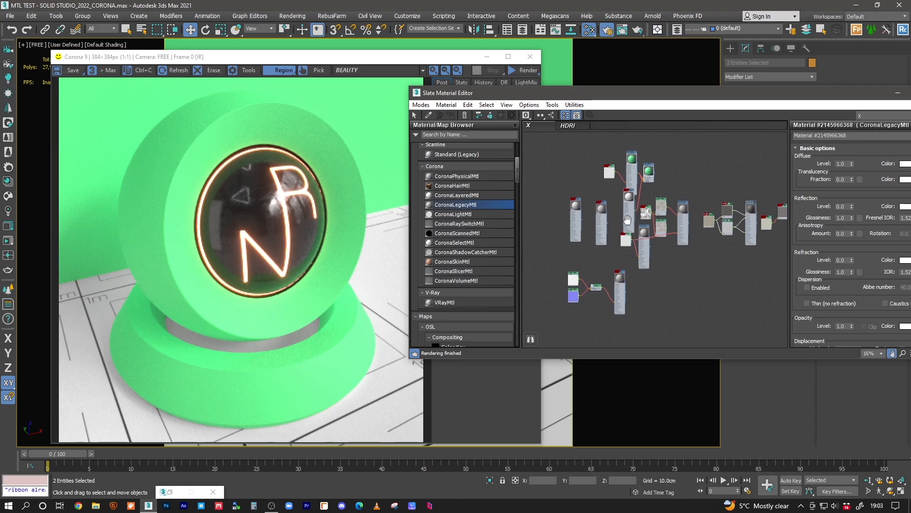
middle_click_drag(591, 196, 554, 236)
middle_click_drag(620, 212, 602, 203)
middle_click_drag(617, 238, 744, 237)
left_click_drag(577, 198, 565, 201)
mouse_move(694, 211)
middle_mouse_down()
mouse_move(611, 203)
mouse_move(705, 203)
middle_mouse_up()
left_click_drag(577, 193, 567, 194)
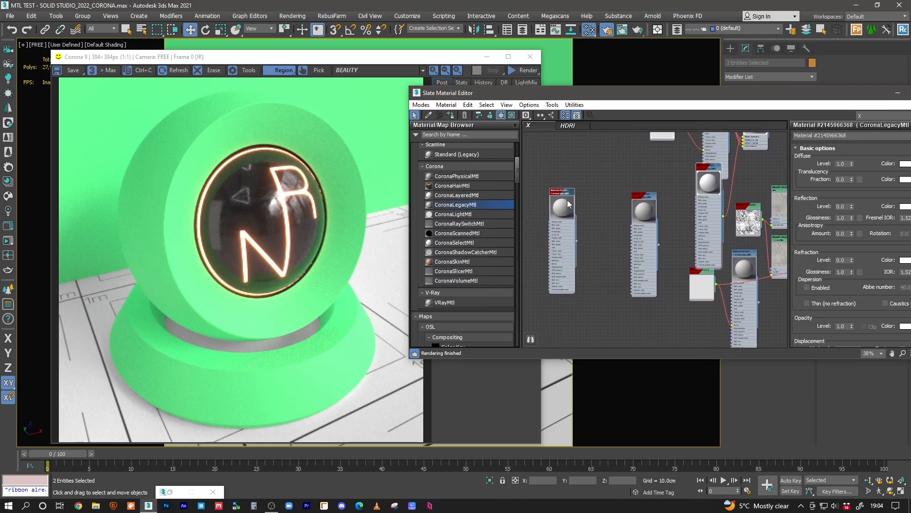
left_click_drag(648, 195, 647, 192)
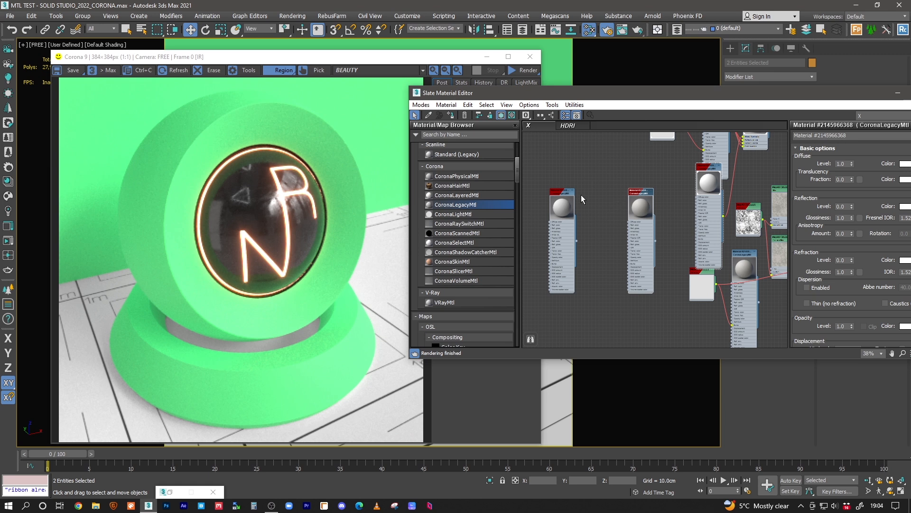
left_click_drag(565, 192, 557, 192)
left_click(631, 193)
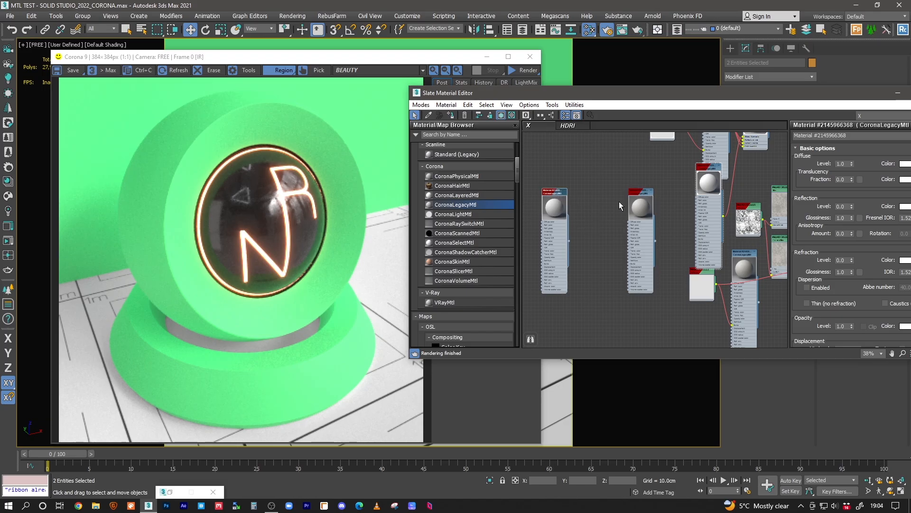
left_click_drag(645, 192, 642, 189)
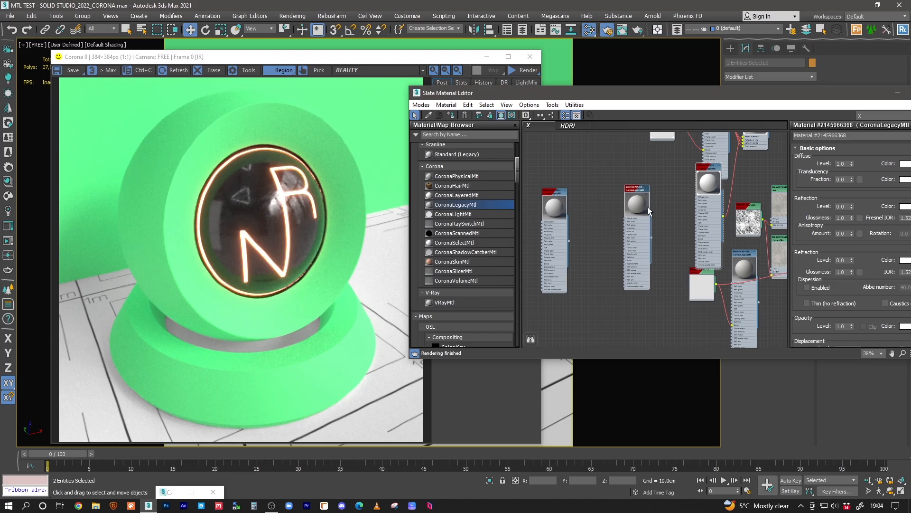
Review the finished wall material networks, from the plain gray and ray switch materials to the Mix and Color Correction setups
middle_click_drag(674, 190, 624, 190)
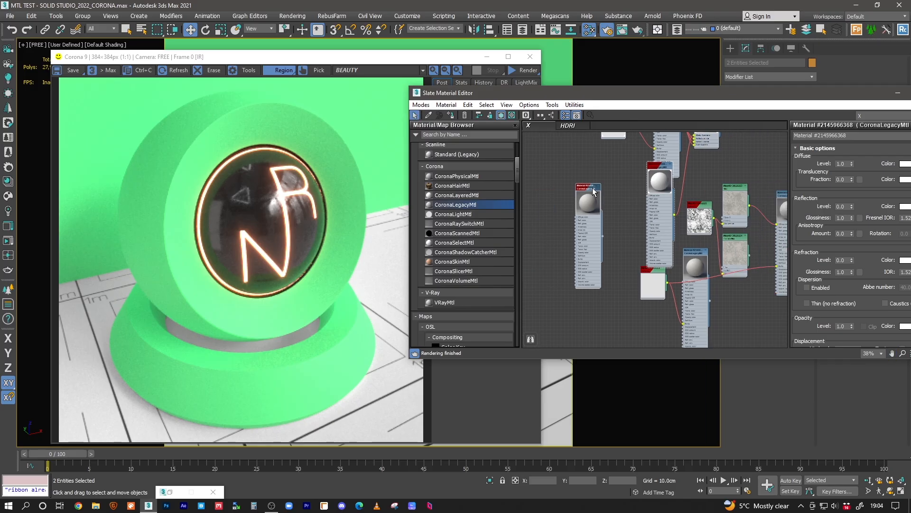
middle_click_drag(755, 215, 598, 208)
middle_click_drag(710, 229, 650, 230)
middle_click_drag(701, 207, 621, 209)
middle_click_drag(709, 210, 755, 199)
middle_click_drag(648, 231, 726, 194)
middle_click_drag(619, 220, 717, 204)
middle_click_drag(602, 235, 605, 308)
middle_click_drag(632, 216, 635, 300)
middle_click_drag(636, 171, 695, 174)
middle_click_drag(725, 227, 616, 213)
middle_click_drag(707, 248, 640, 205)
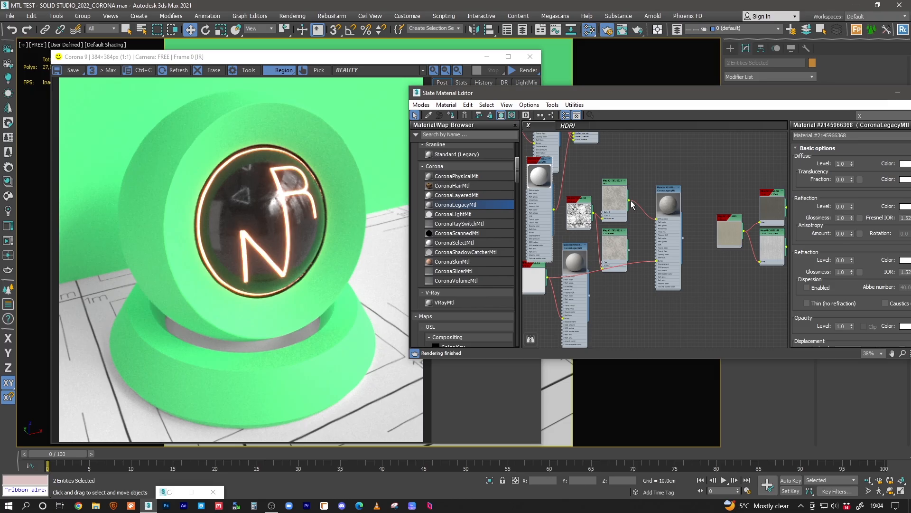
middle_click_drag(682, 202, 522, 197)
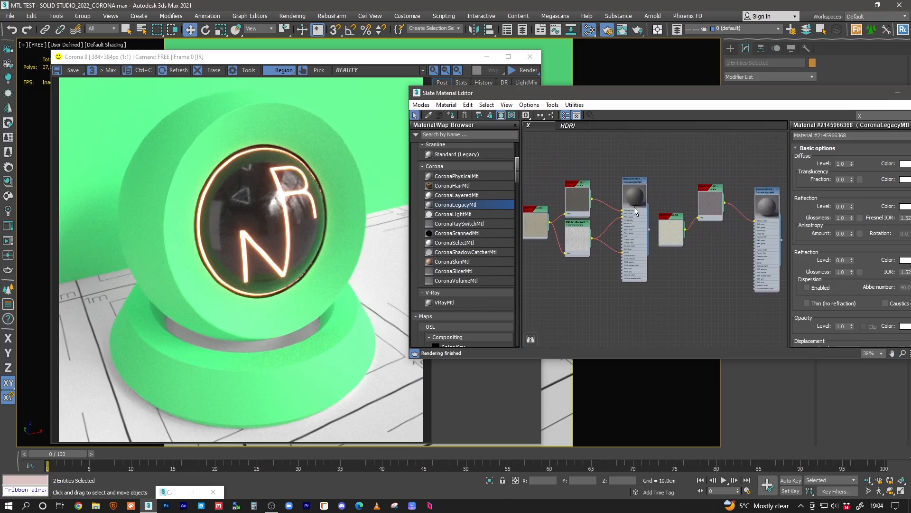